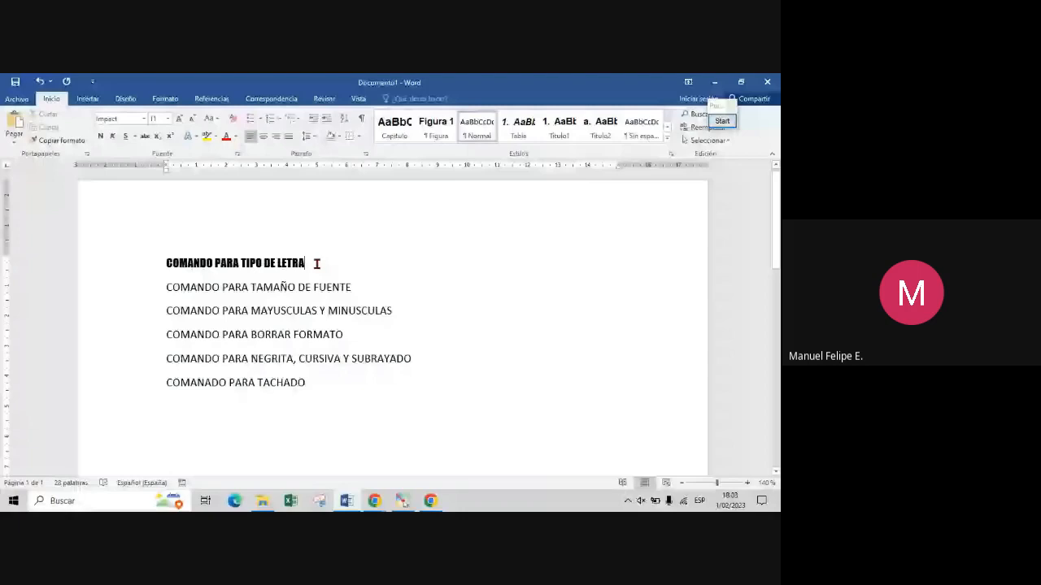
Step: Change the font of the line "COMANDO PARA TIPO DE LETRA" to Cooper Black
left_click_drag(317, 264, 164, 265)
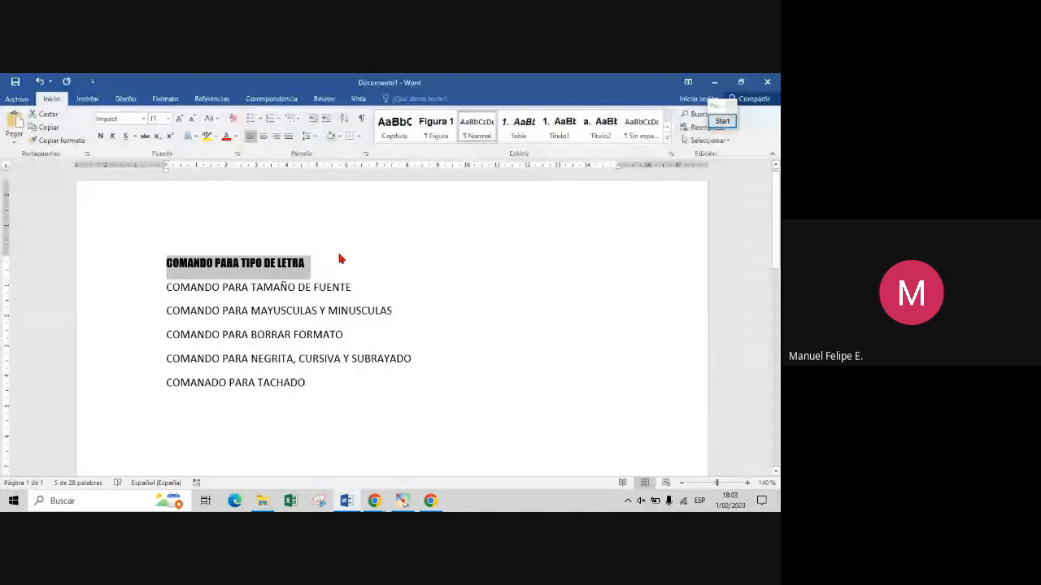
left_click(136, 122)
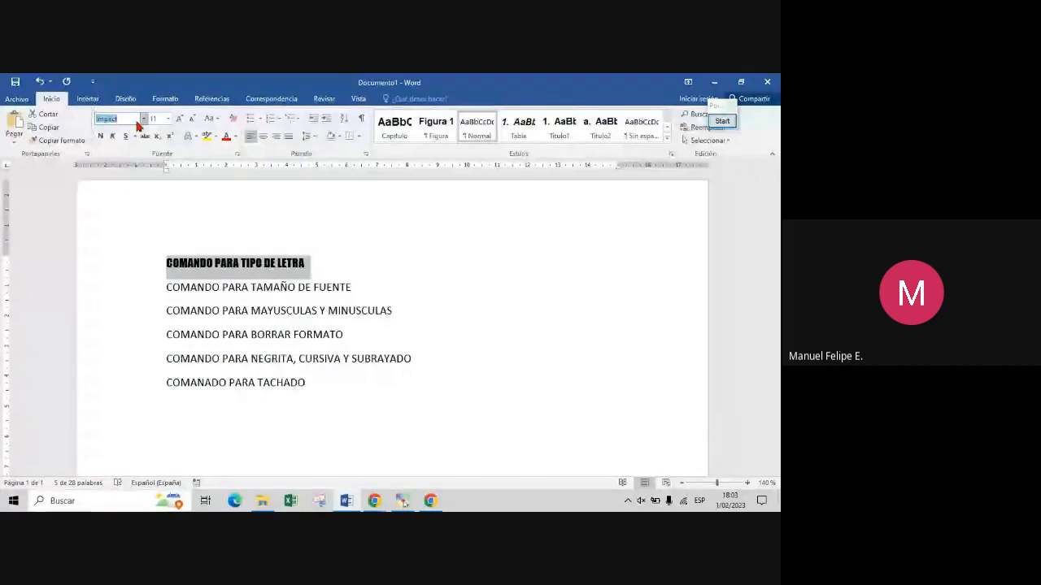
left_click(137, 124)
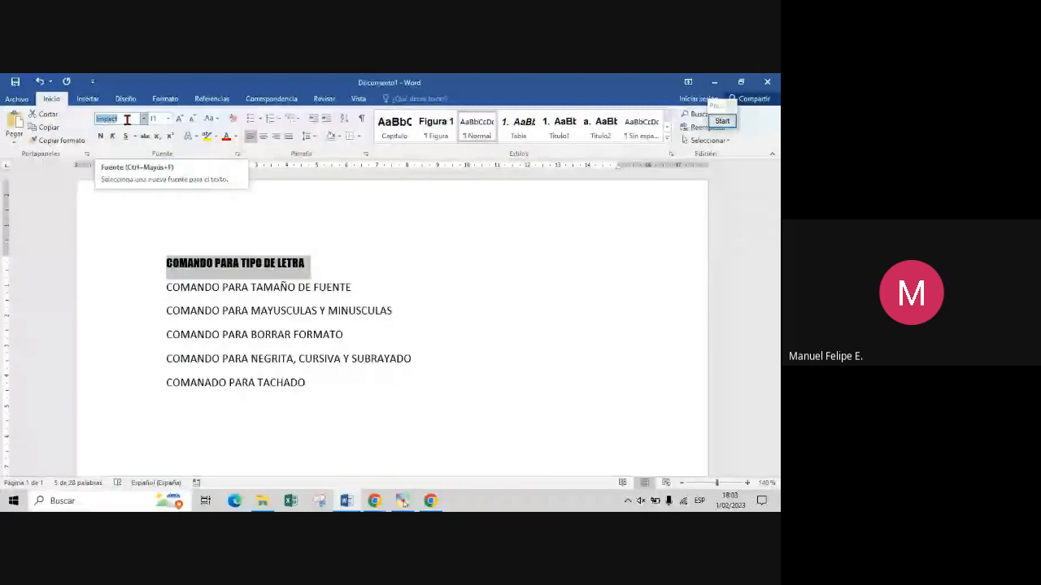
left_click(144, 120)
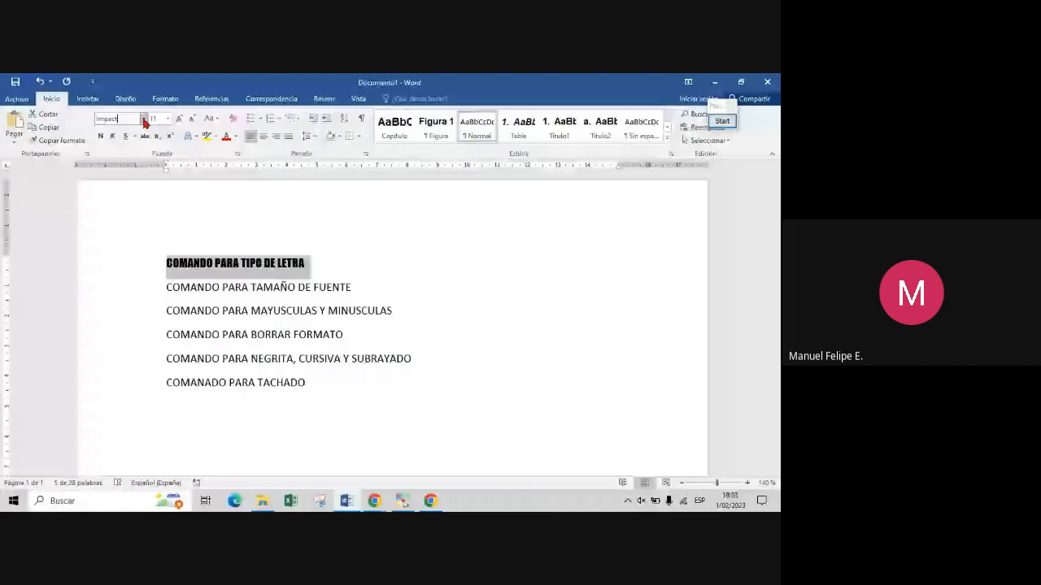
left_click(144, 119)
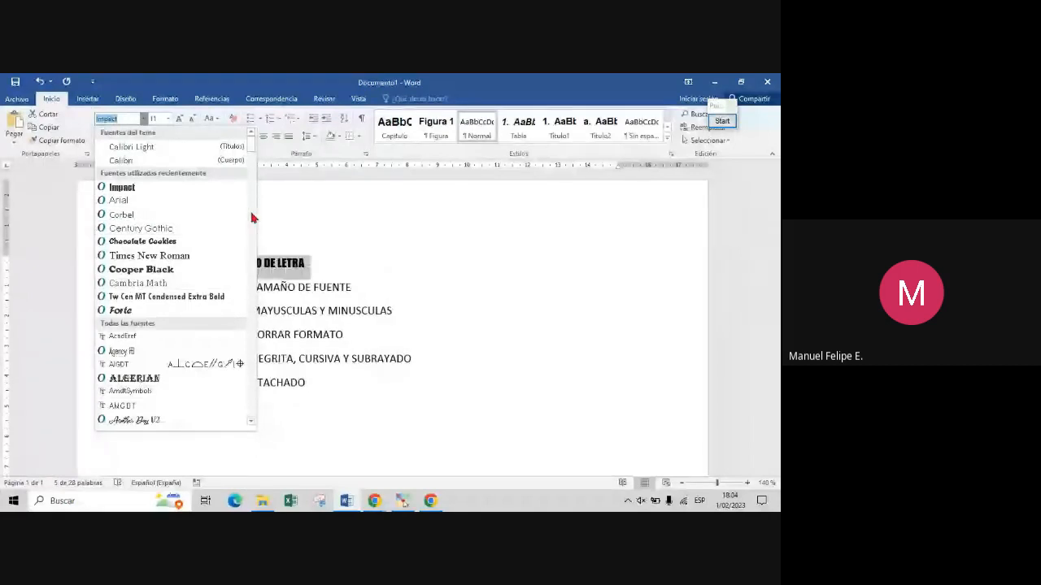
scroll(252, 217, "down", 7)
key("Escape")
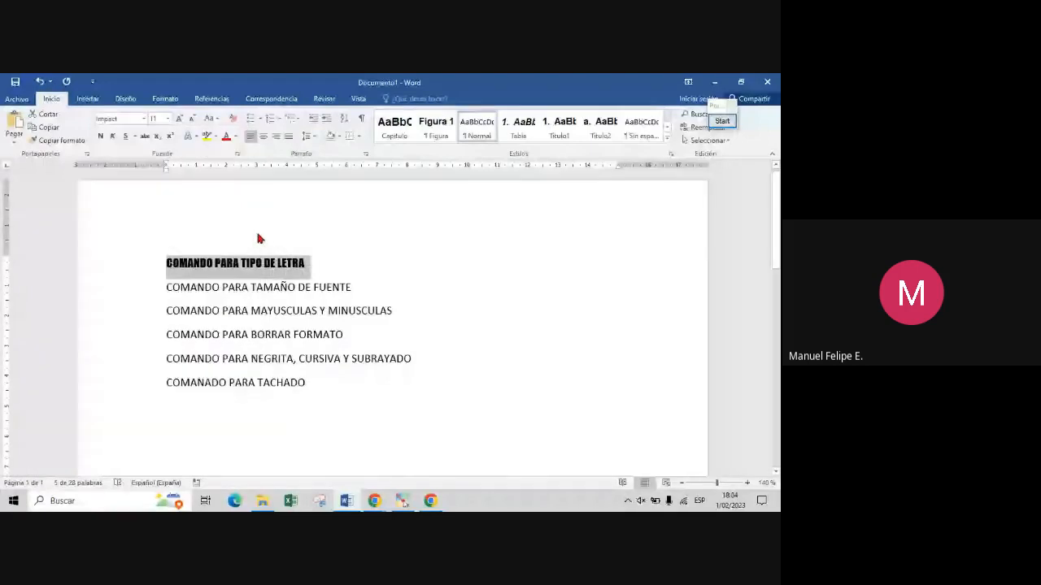
left_click(144, 119)
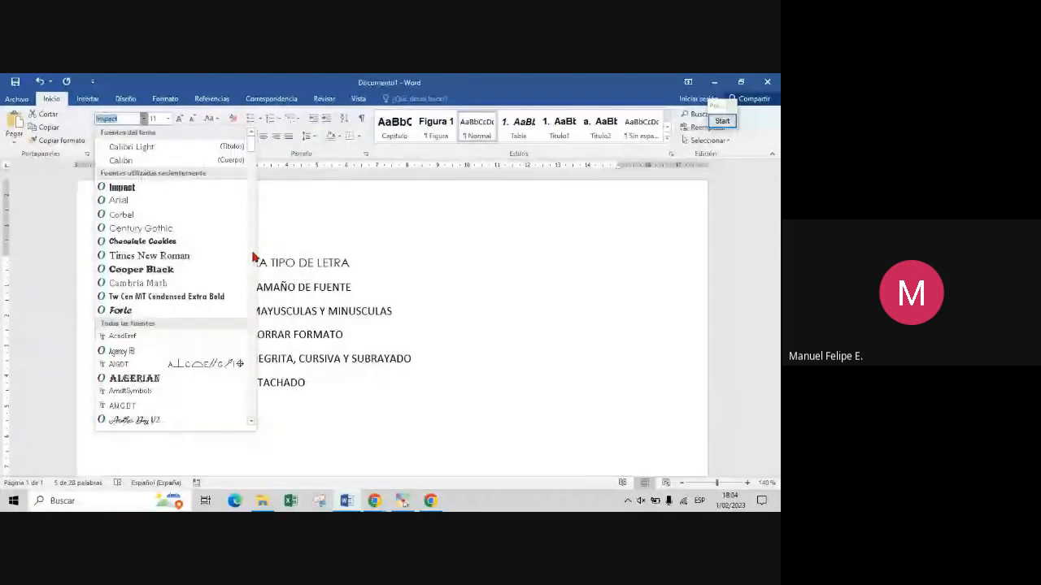
scroll(165, 353, "down", 10)
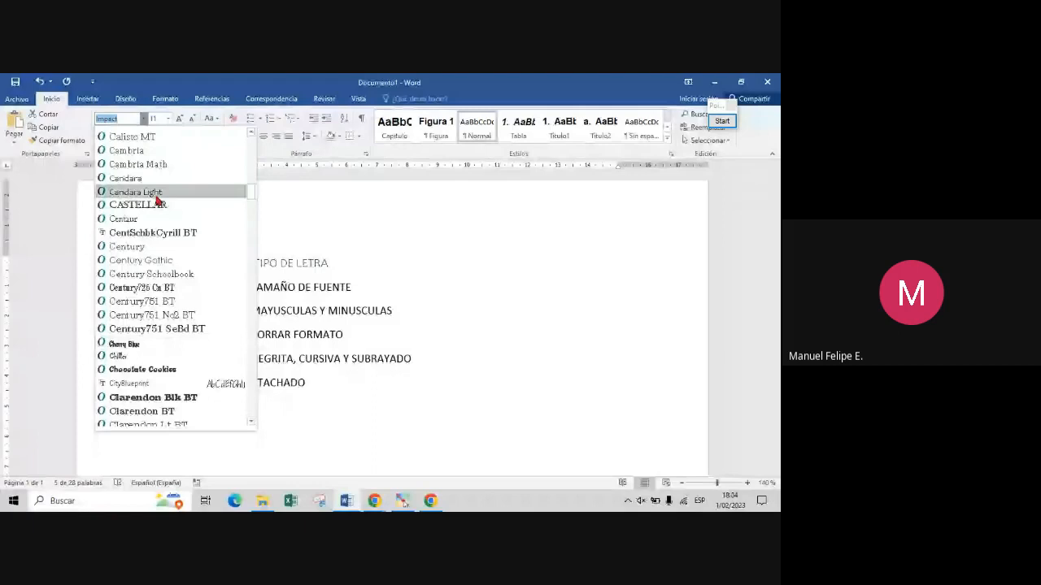
scroll(179, 219, "down", 7)
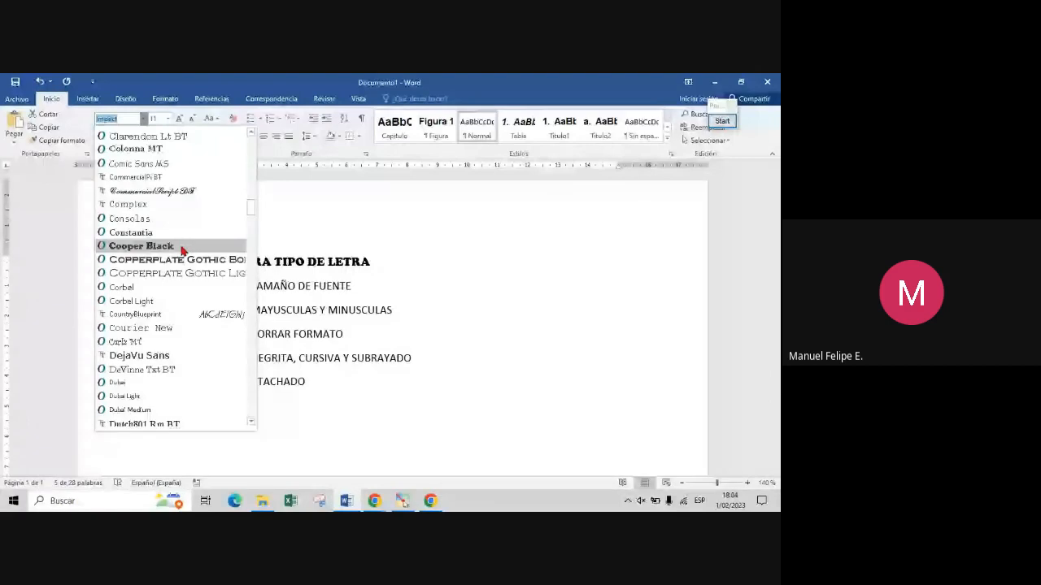
left_click(183, 249)
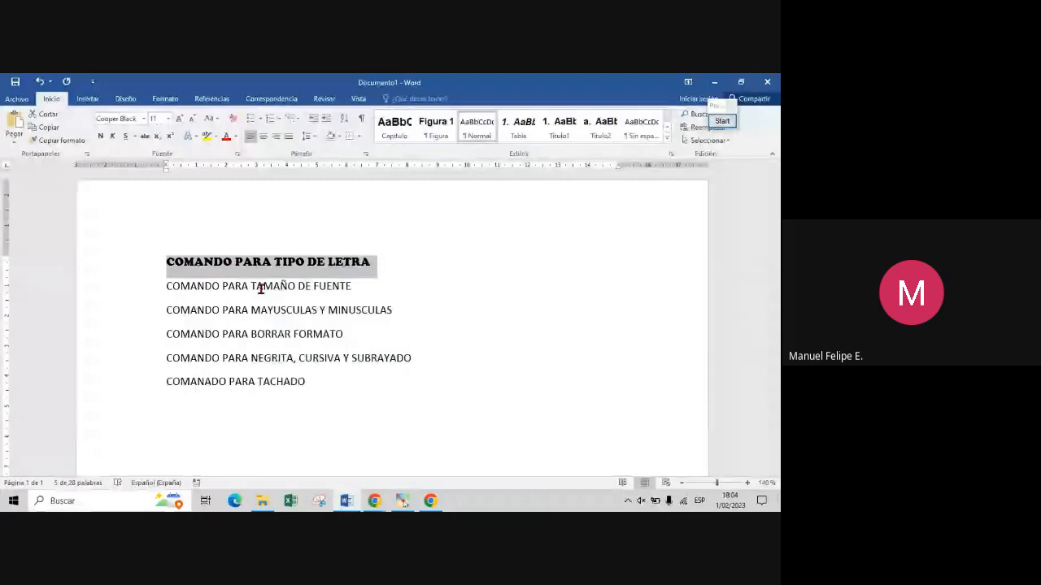
Step: Set the font size of the line "COMANDO PARA TAMAÑO DE FUENTE" to 30
left_click(360, 288)
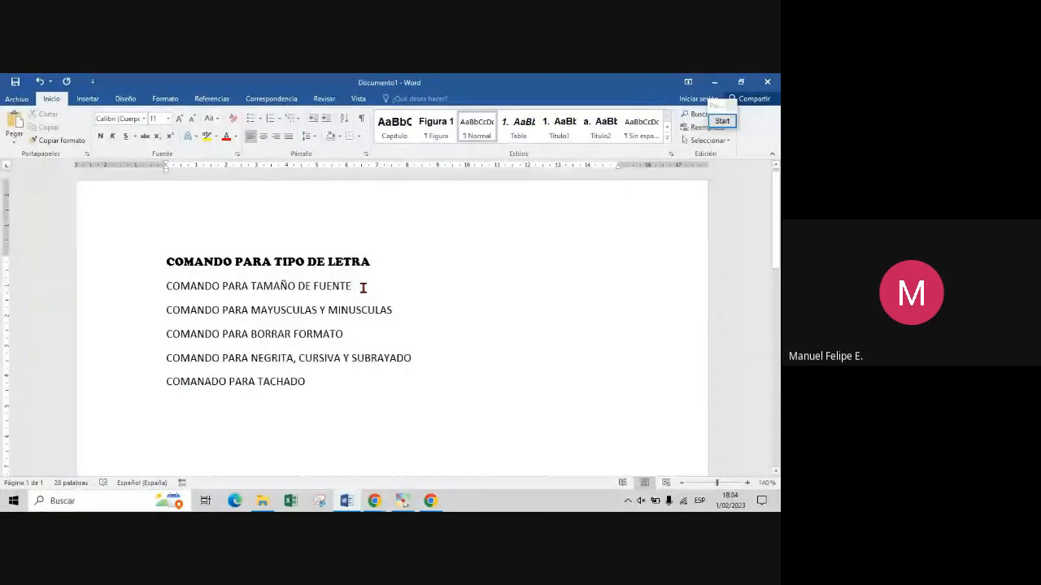
triple_click(363, 287)
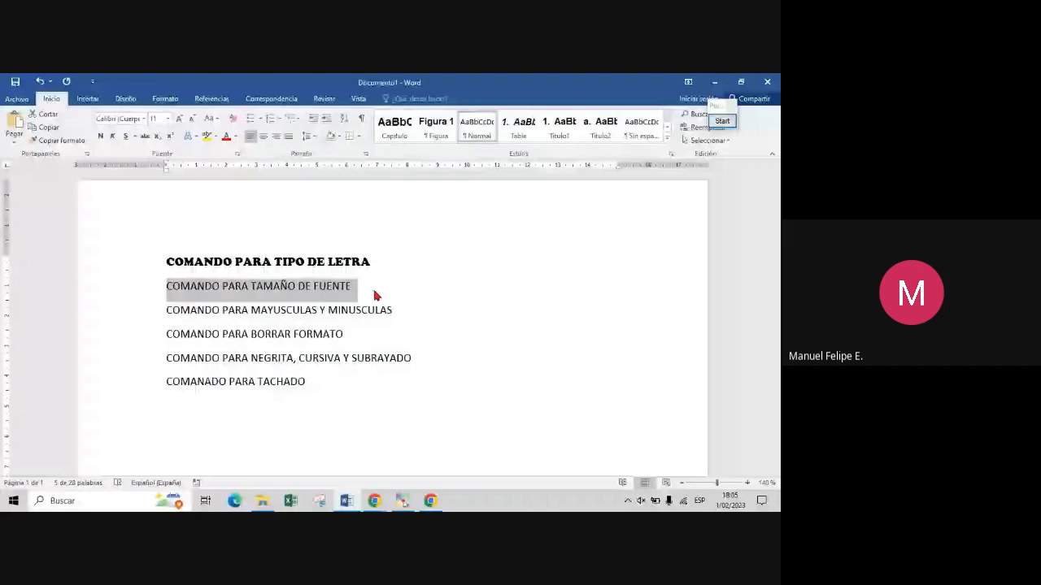
left_click(164, 120)
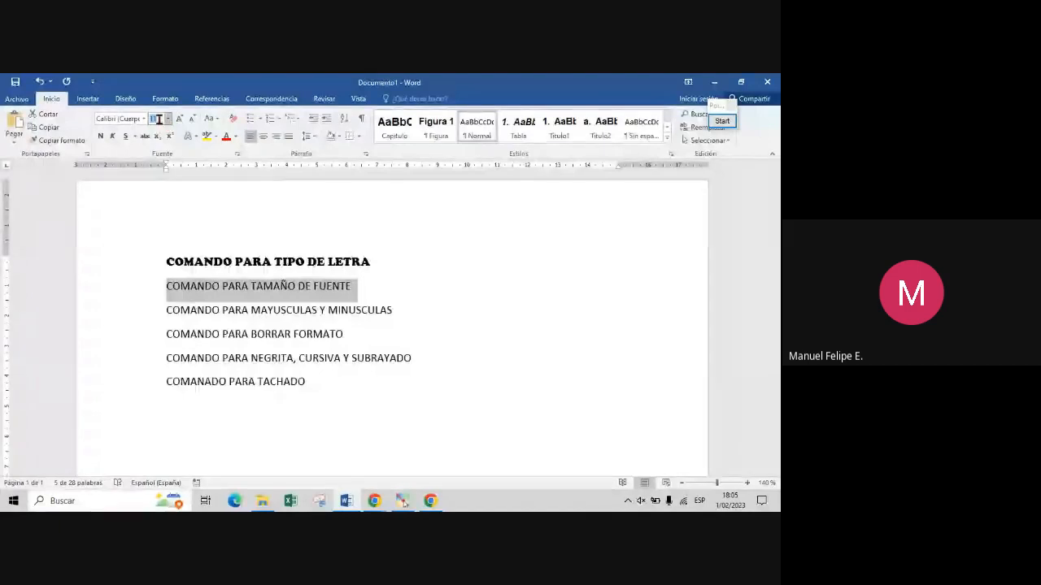
left_click(160, 119)
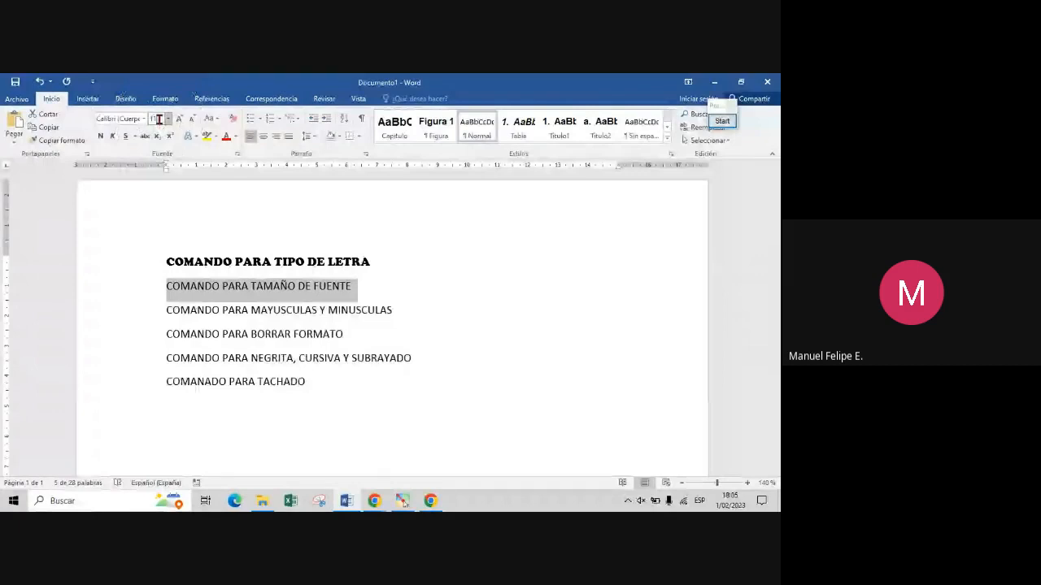
key("BackSpace")
key("BackSpace")
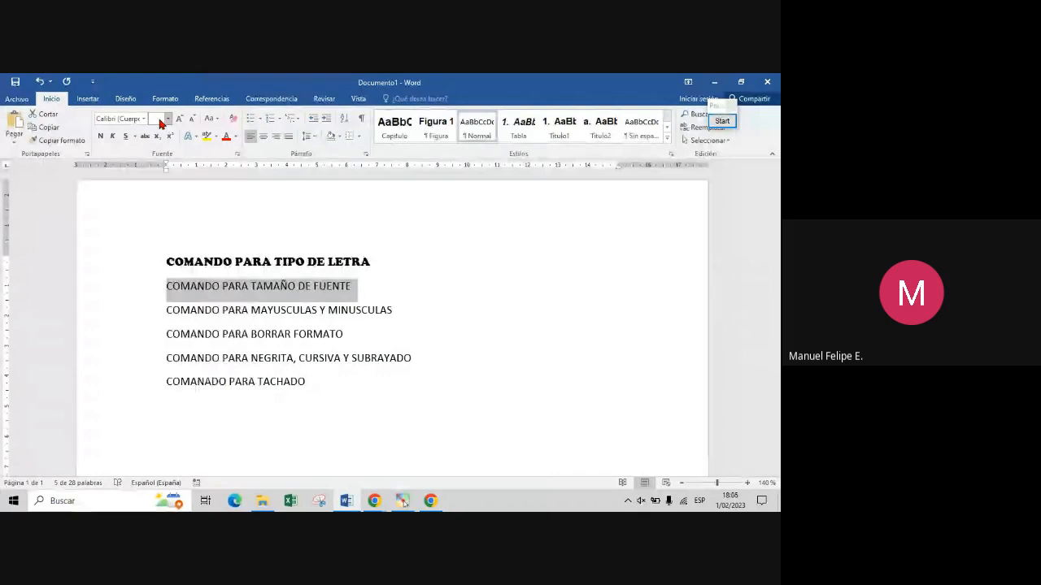
type("30")
key("Return")
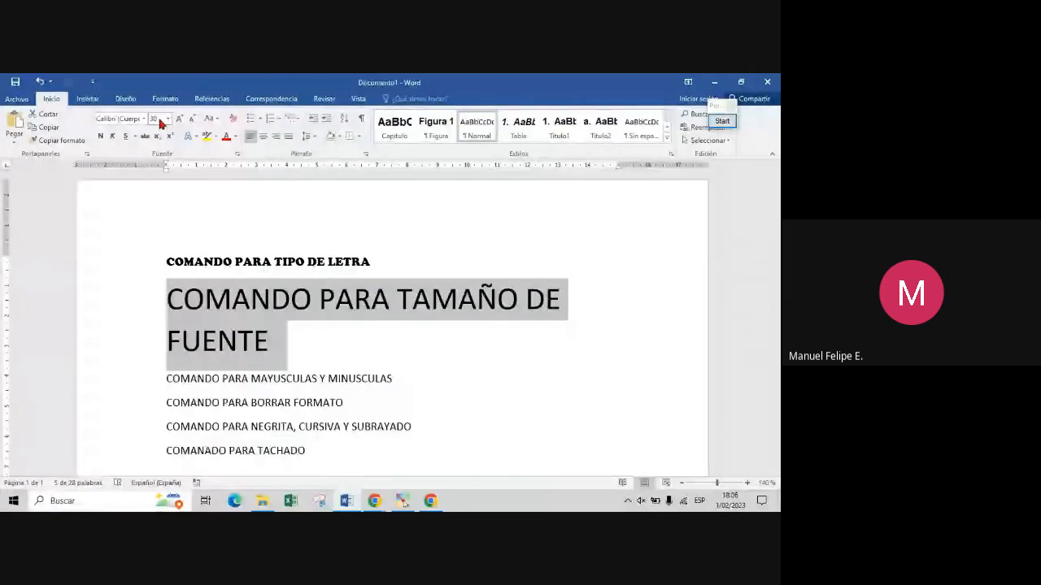
left_click(306, 318)
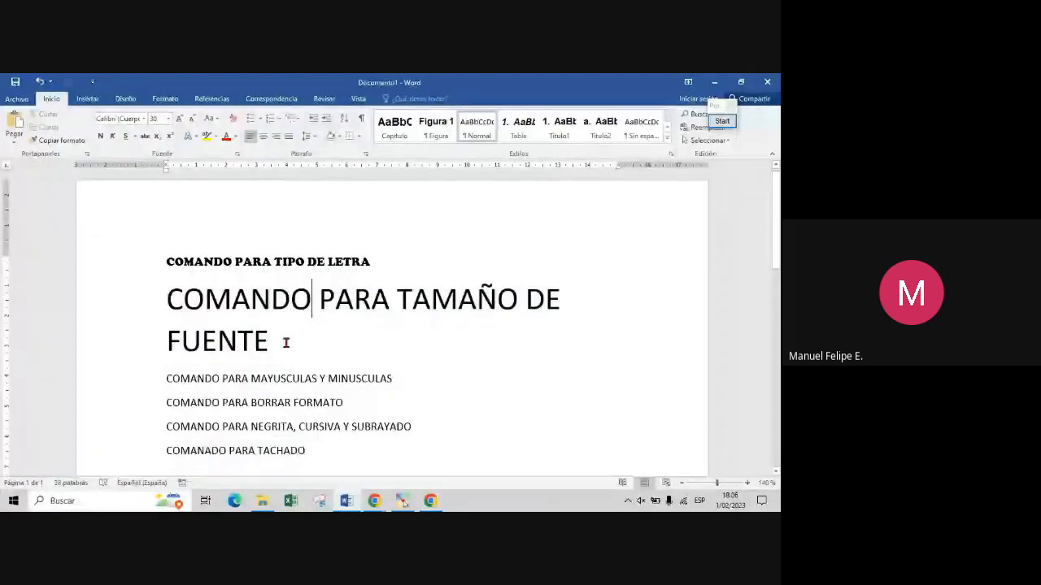
Step: Reselect the whole line "COMANDO PARA TAMAÑO DE FUENTE" and set its font size to 20
left_click_drag(276, 341, 178, 305)
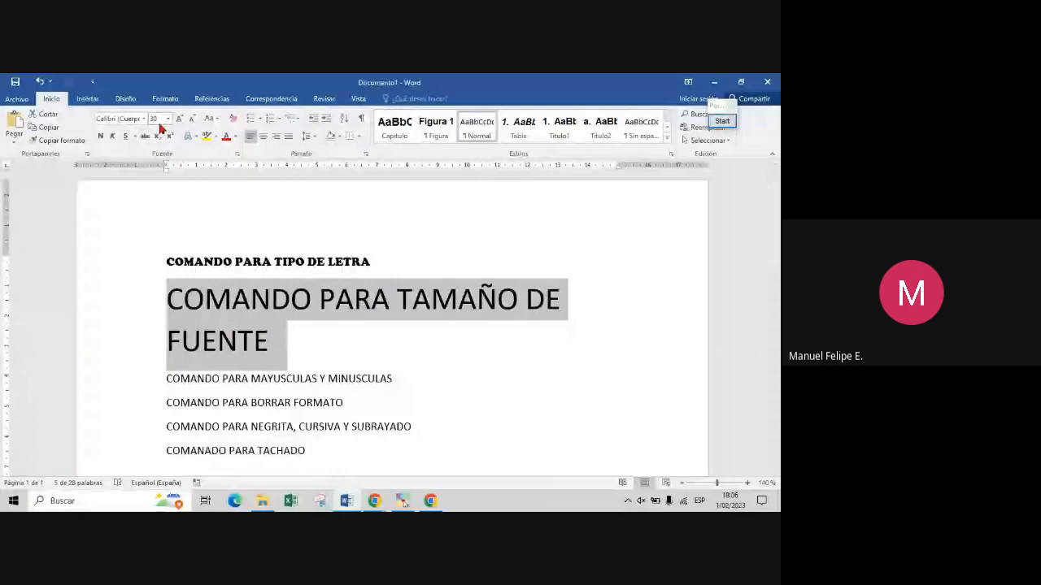
key("ctrl")
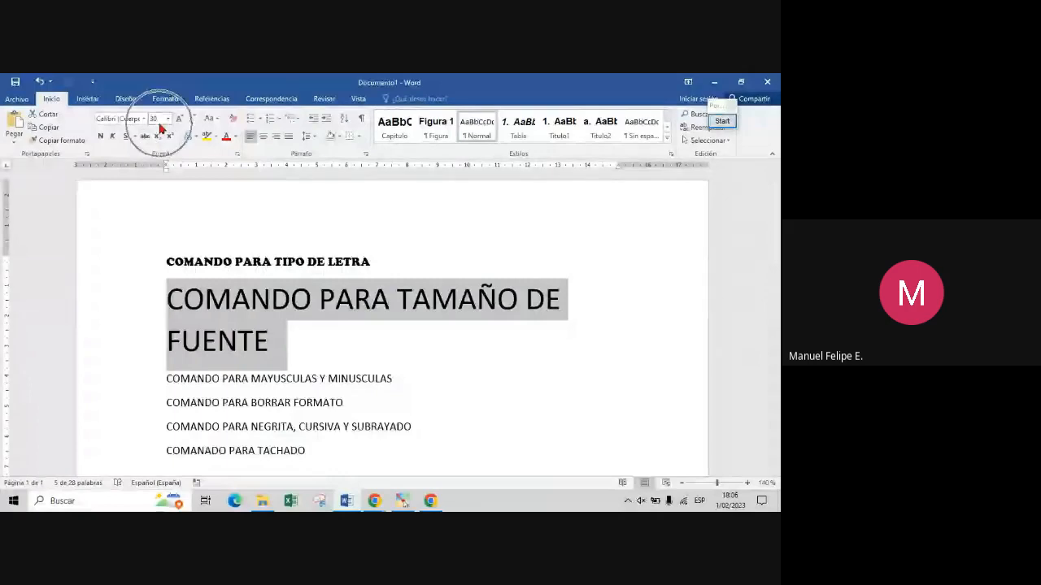
key("ctrl")
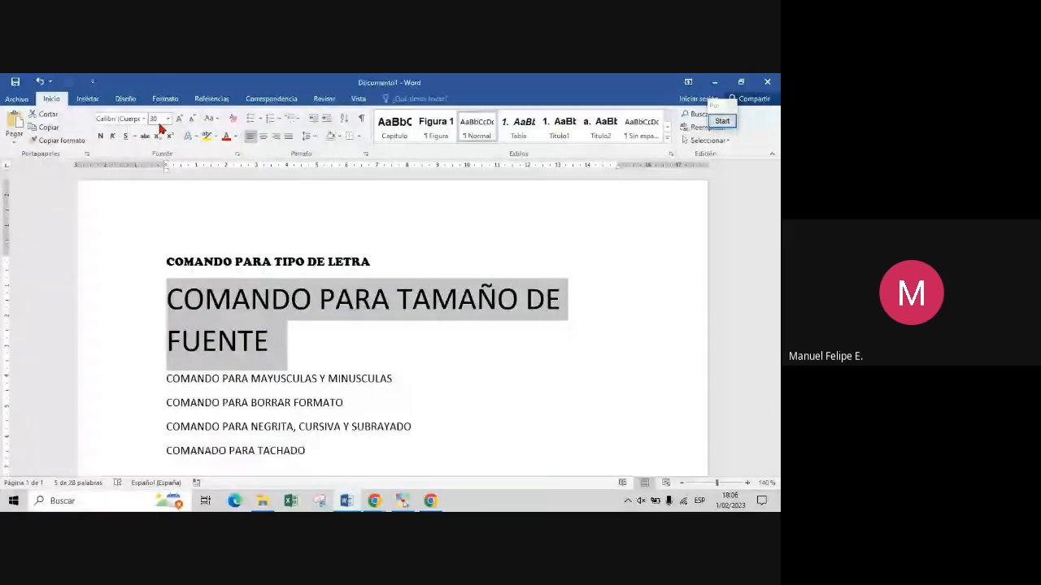
key("ctrl")
left_click(157, 119)
key("BackSpace")
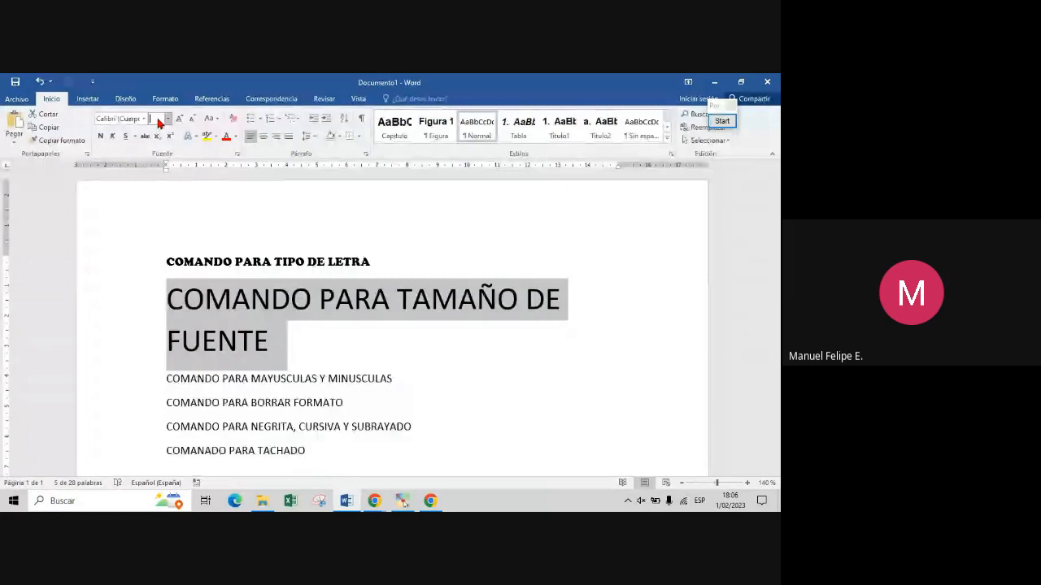
type("20")
key("Return")
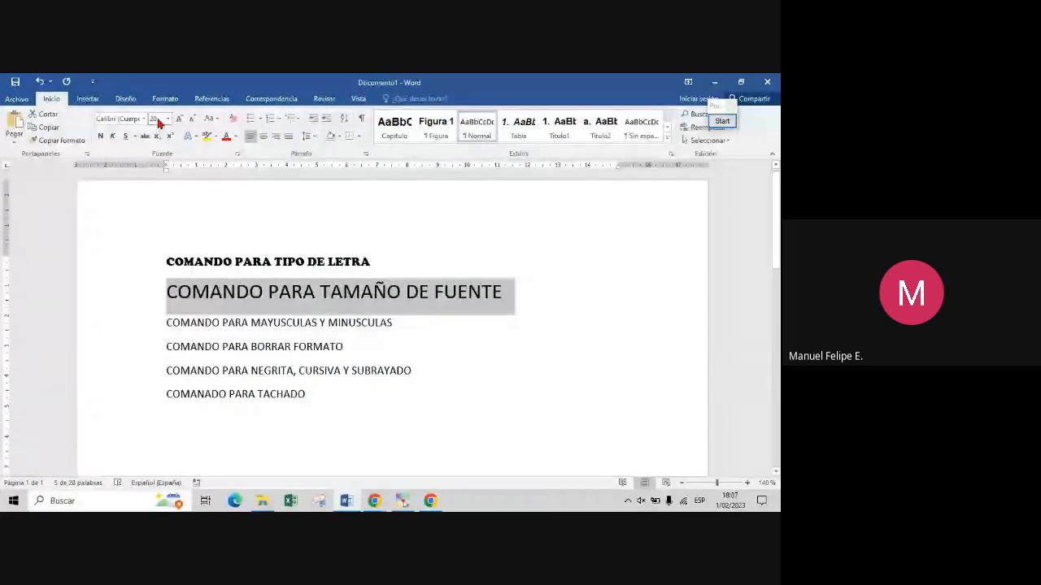
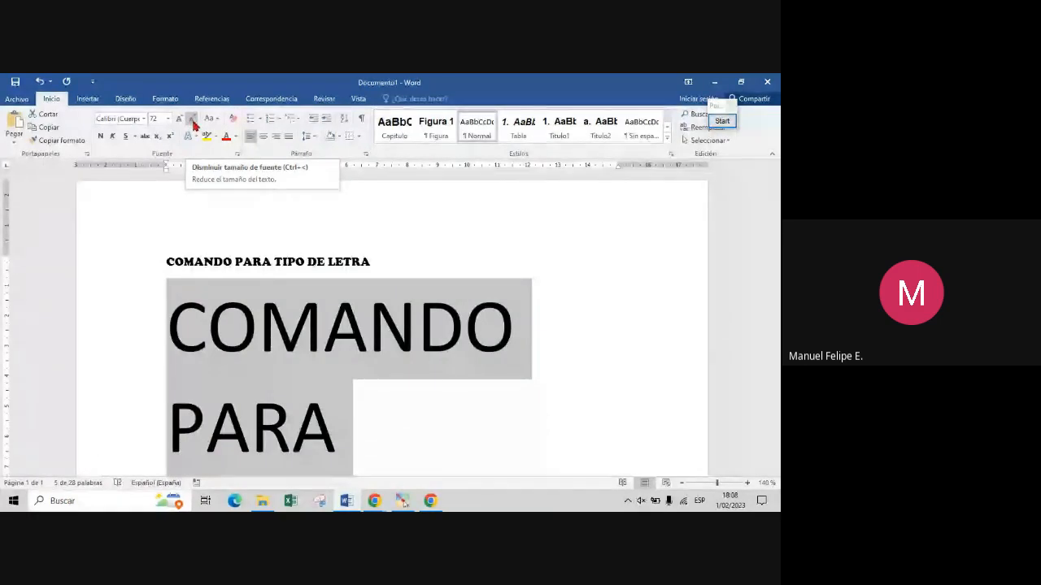
Step: Shrink the selected line "COMANDO PARA TAMAÑO DE FUENTE" stepwise to font size 22
left_click(192, 120)
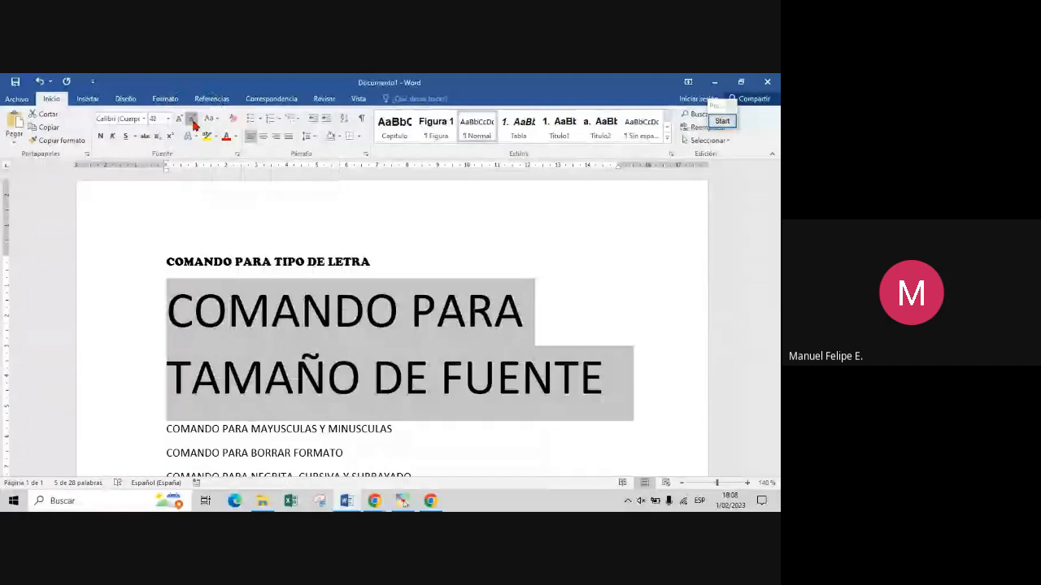
left_click(193, 120)
left_click(193, 120)
left_click(192, 120)
left_click(193, 119)
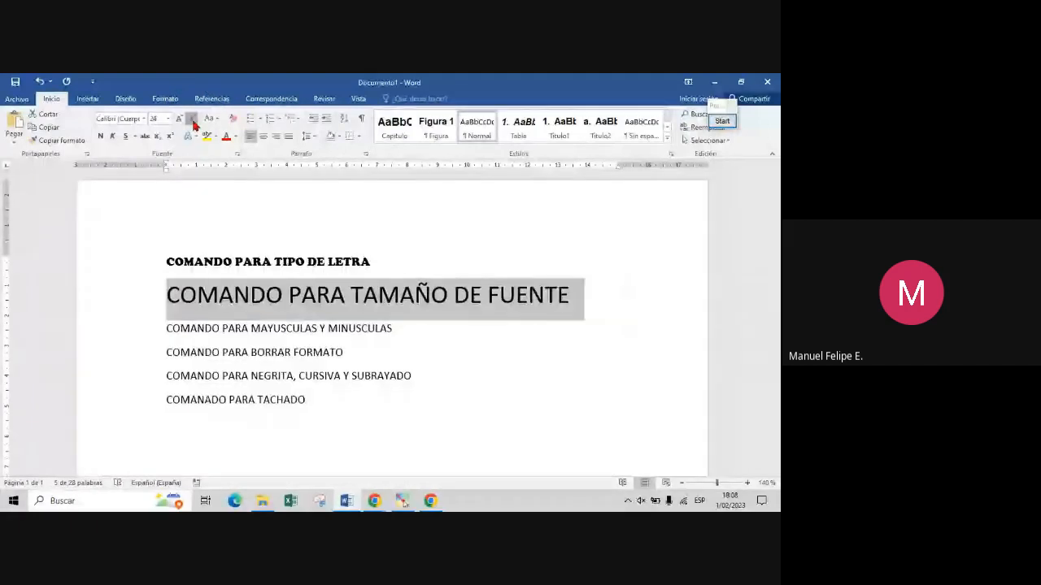
left_click(192, 120)
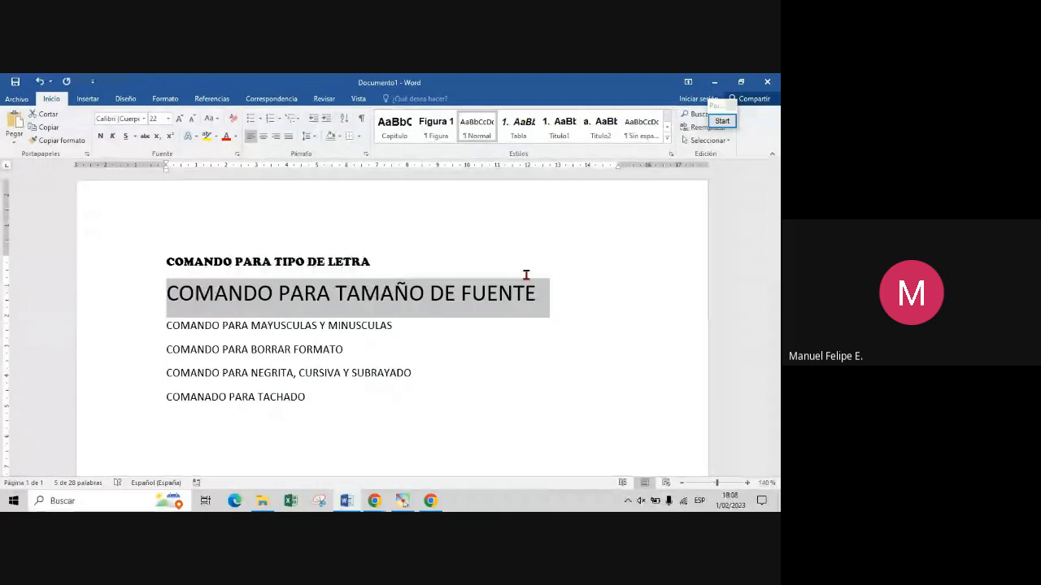
left_click(153, 119)
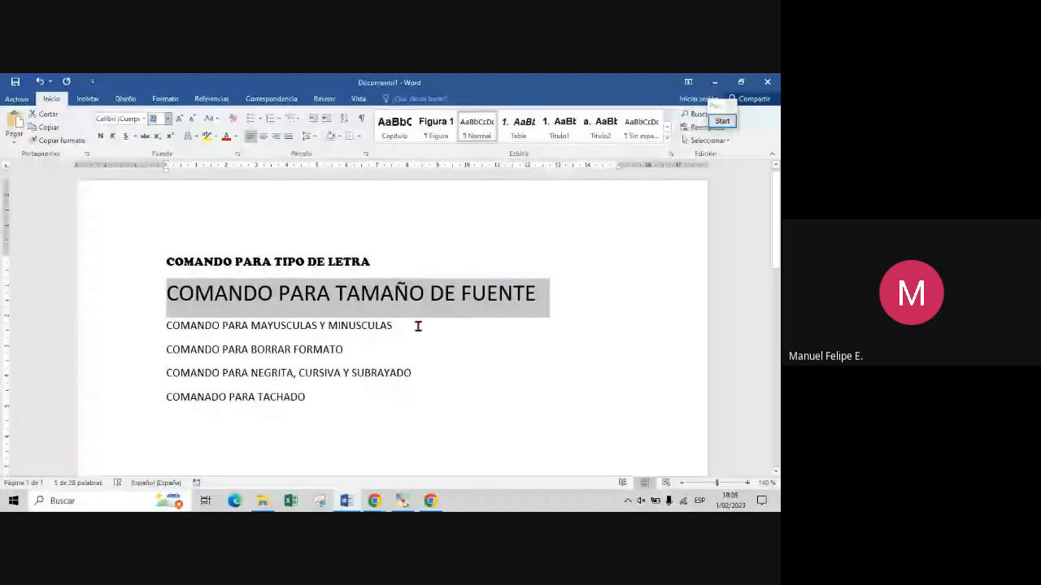
Step: Convert the whole line "COMANDO PARA MAYUSCULAS Y MINUSCULAS" to lowercase with the "minúscula" case option
left_click(407, 328)
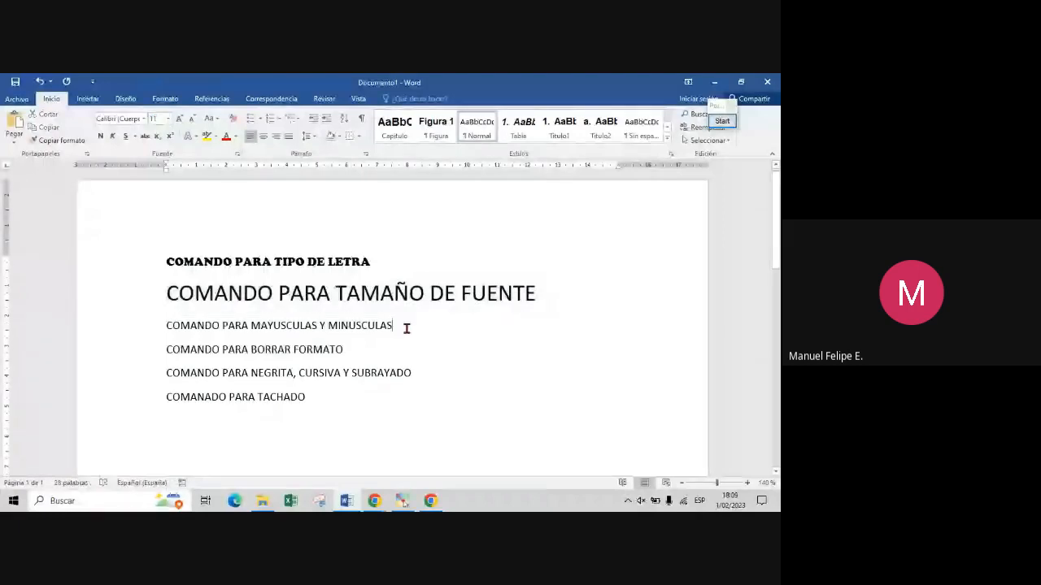
left_click_drag(406, 328, 220, 337)
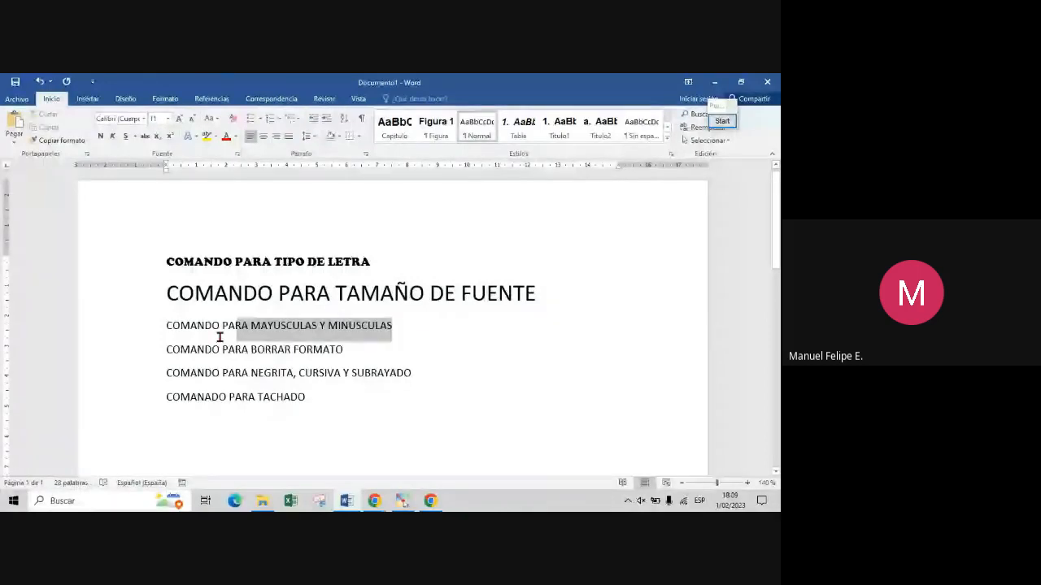
left_click_drag(220, 338, 167, 335)
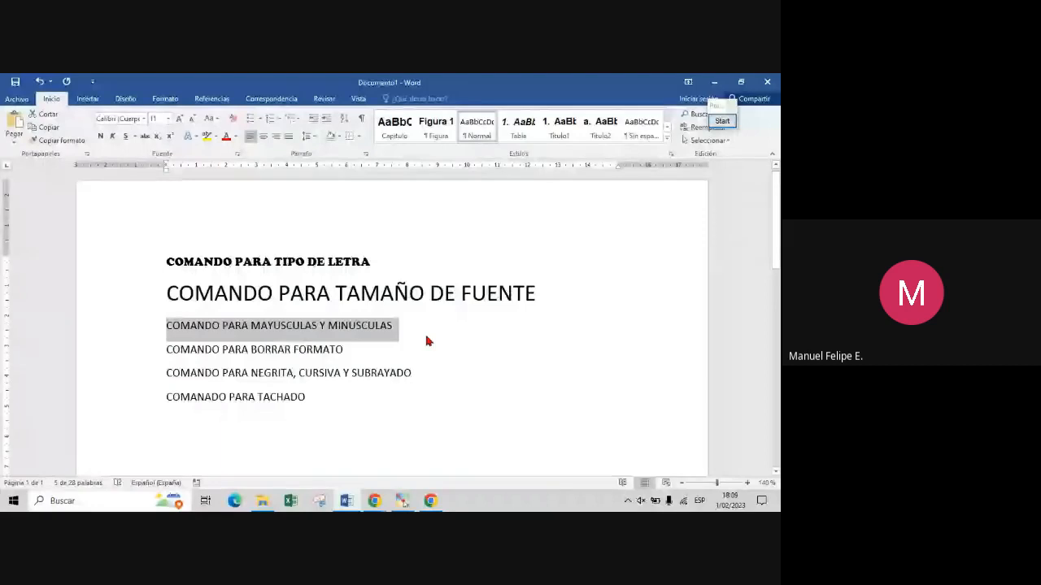
left_click(217, 121)
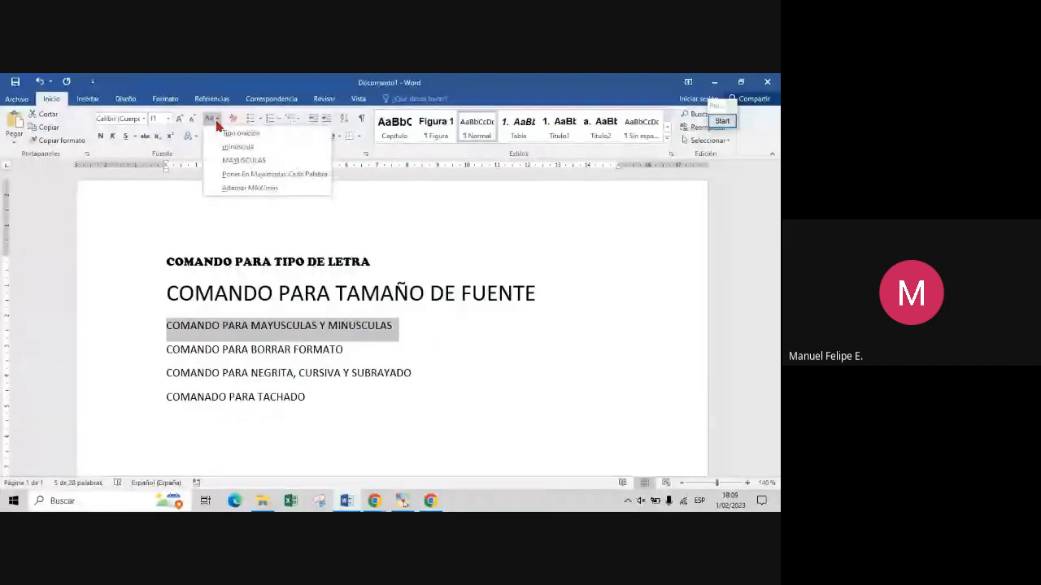
left_click(217, 122)
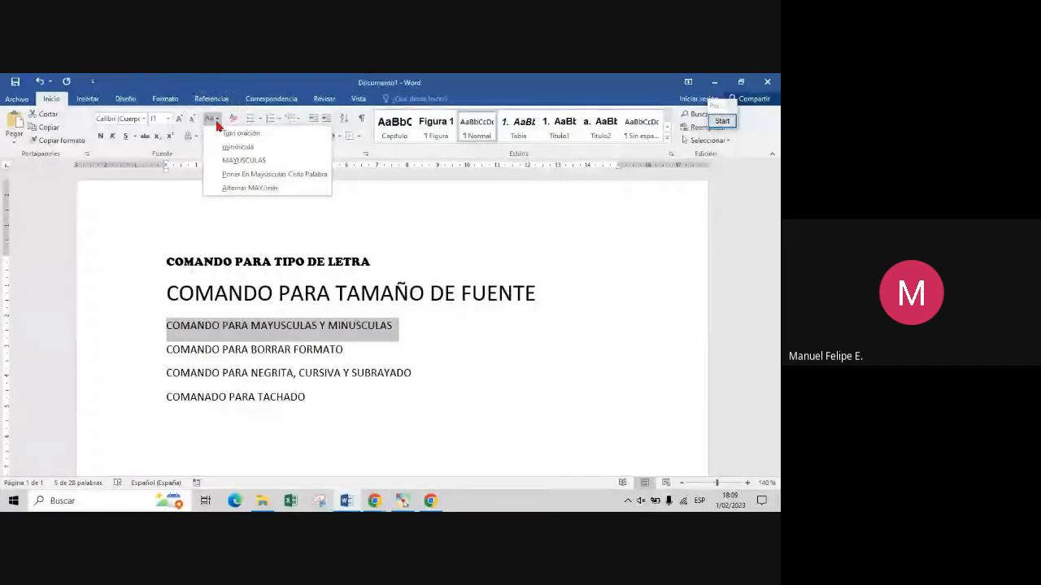
left_click(217, 122)
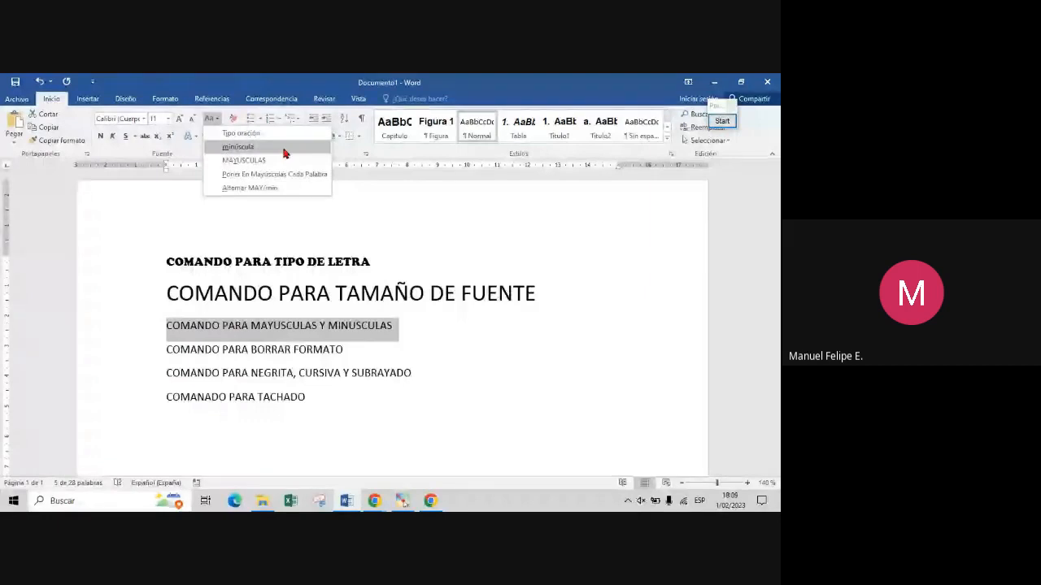
left_click(285, 152)
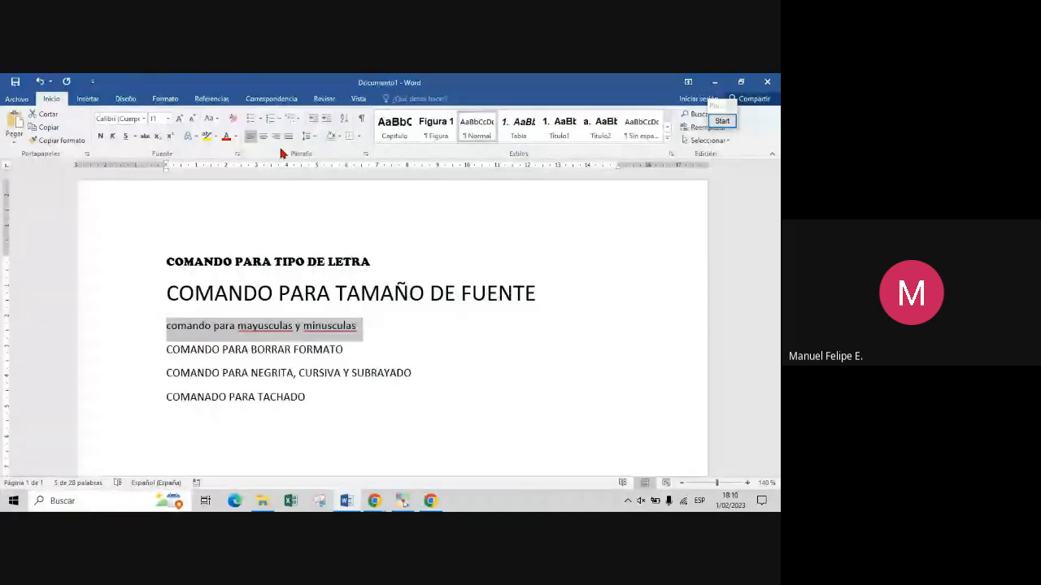
left_click(396, 348)
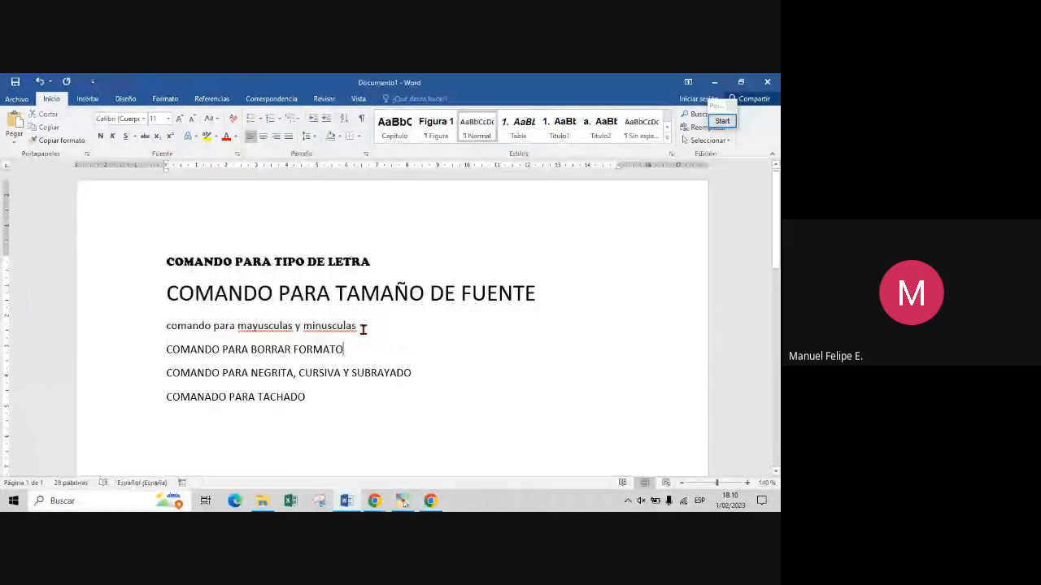
Step: Capitalize every word in the line "comando para mayusculas y minusculas" with the "Poner En Mayúsculas Cada Palabra" case option
triple_click(363, 329)
left_click(211, 118)
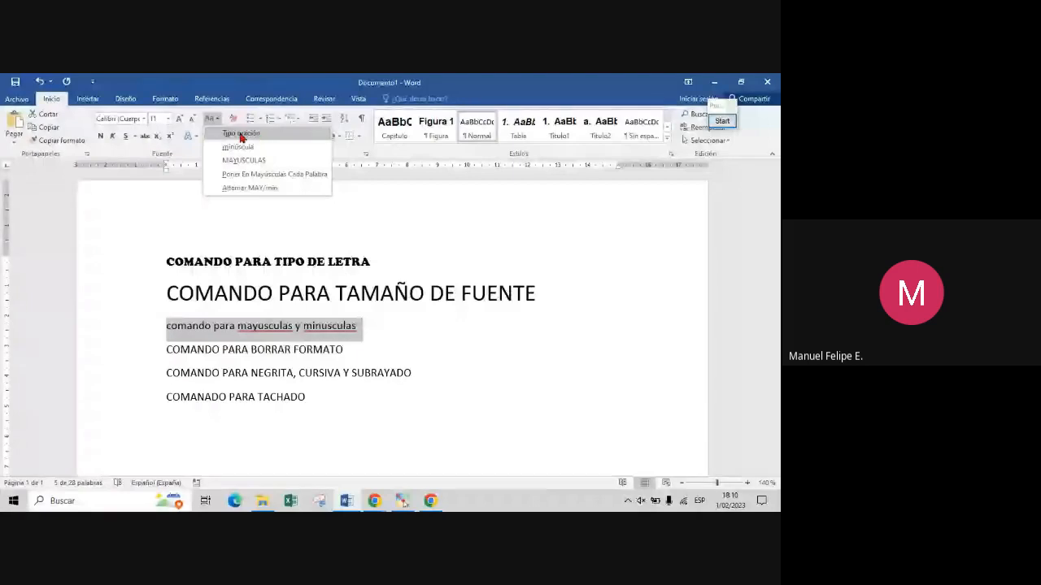
left_click(255, 175)
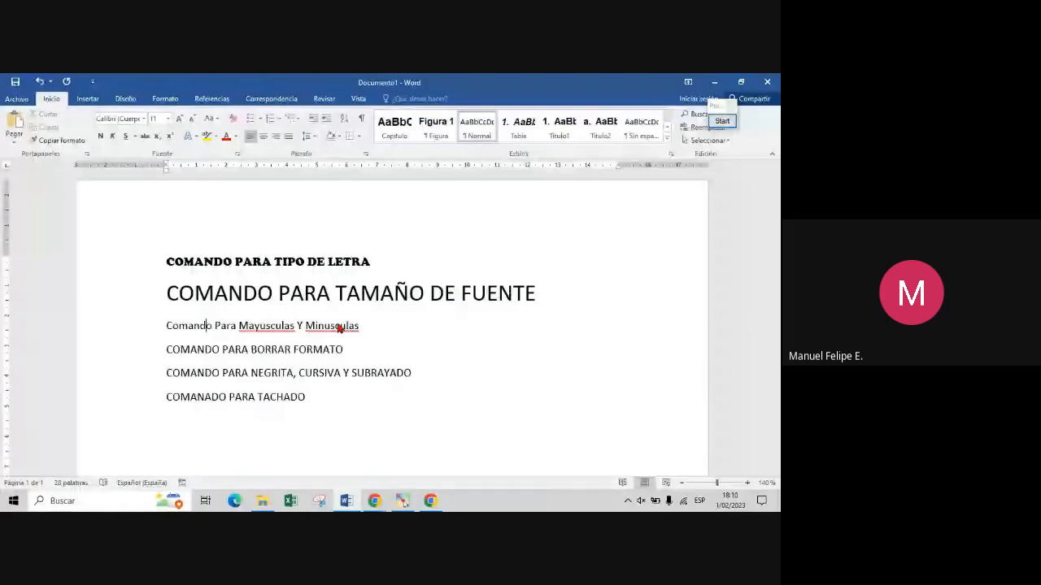
left_click(355, 326)
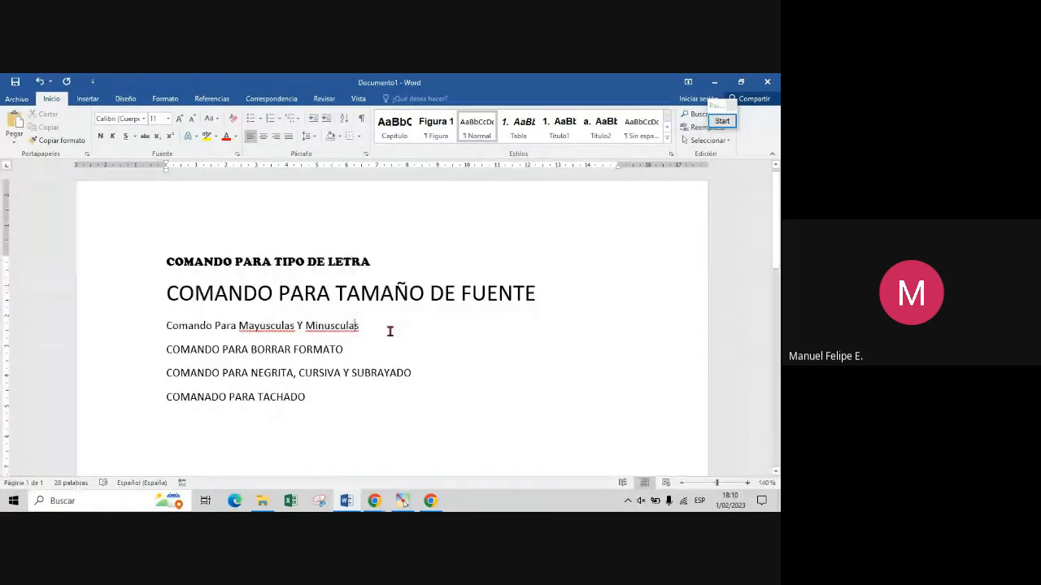
Step: Format the whole line "COMANDO PARA BORRAR FORMATO" as red, bold, italic and underlined text
left_click_drag(389, 331, 350, 351)
left_click(227, 137)
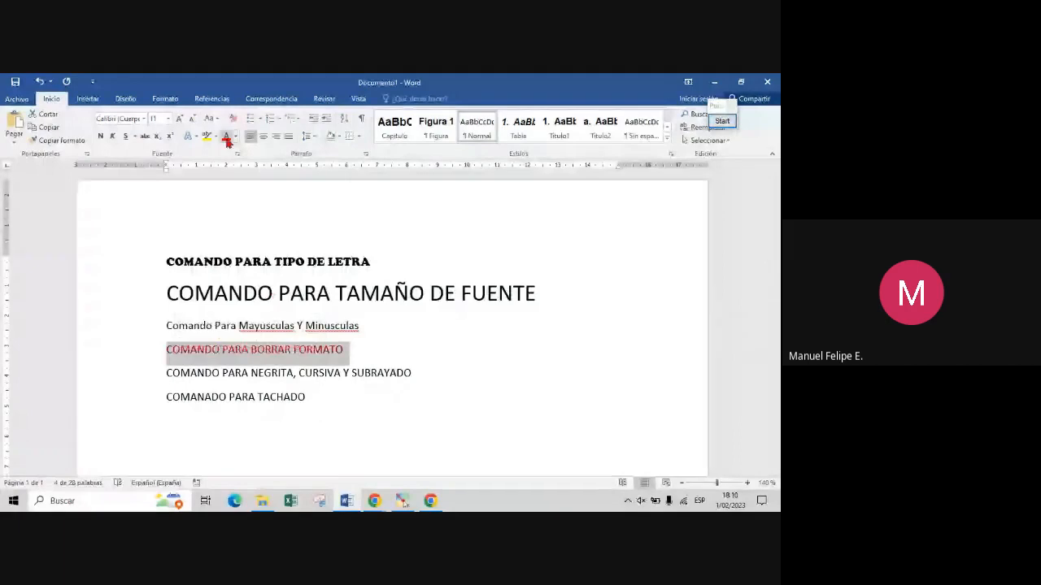
key("ctrl+n")
key("ctrl+k")
key("ctrl+s")
left_click(422, 349)
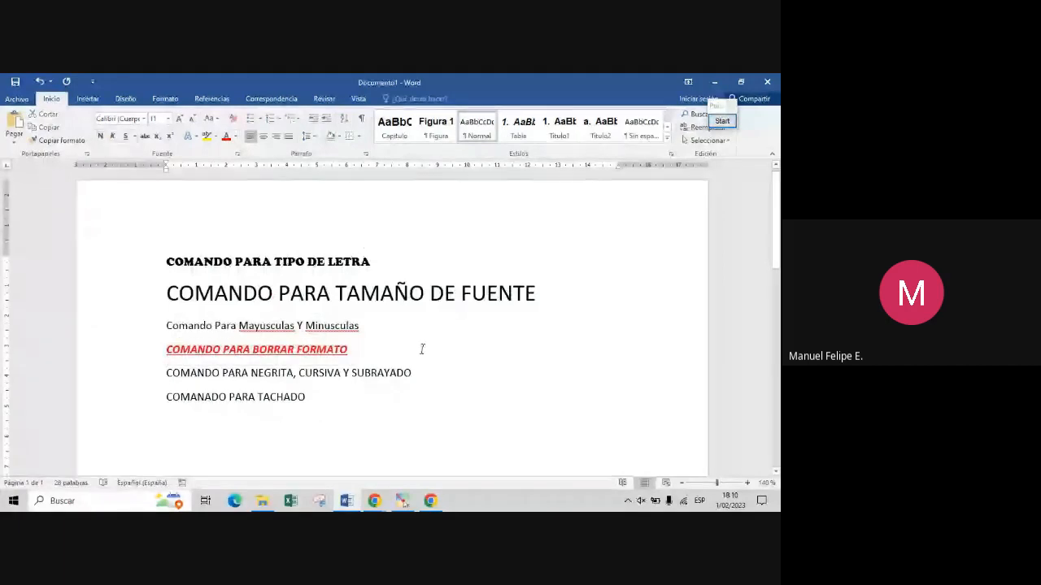
Step: Clear all formatting from the red line "COMANDO PARA BORRAR FORMATO" and undo the clearing
left_click_drag(409, 359, 193, 358)
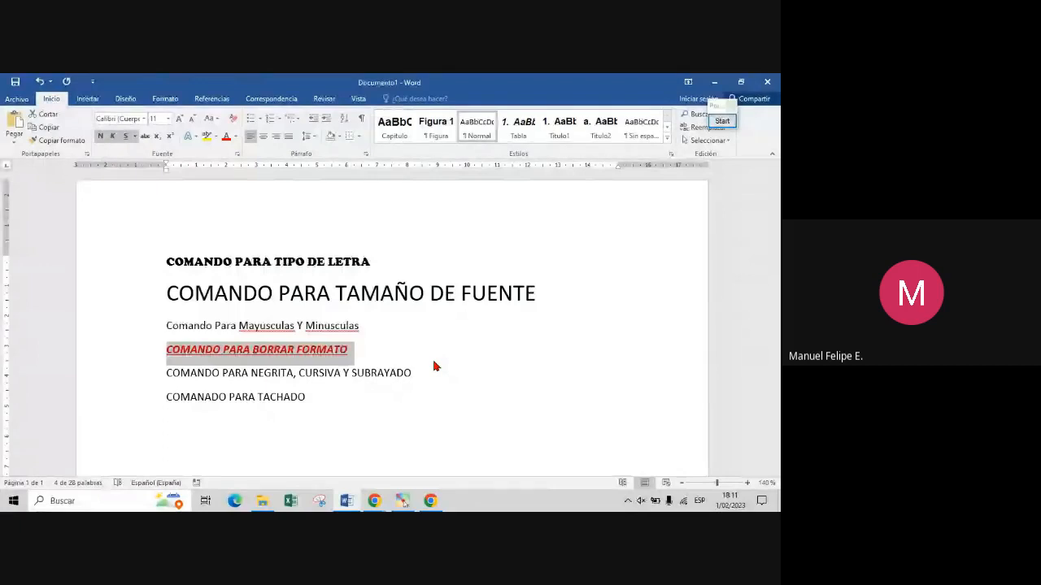
left_click(434, 366)
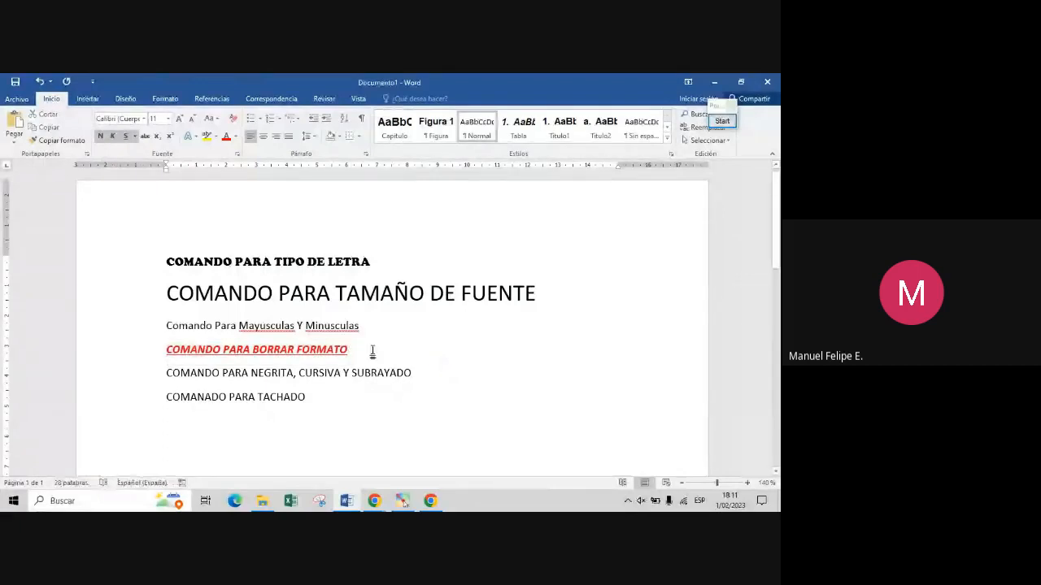
left_click_drag(373, 352, 274, 364)
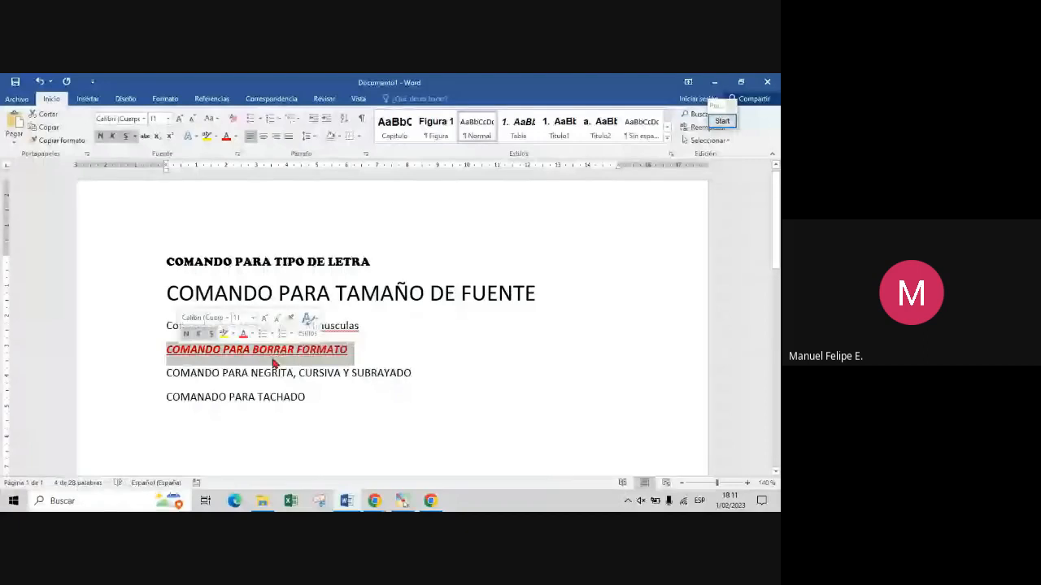
left_click(234, 125)
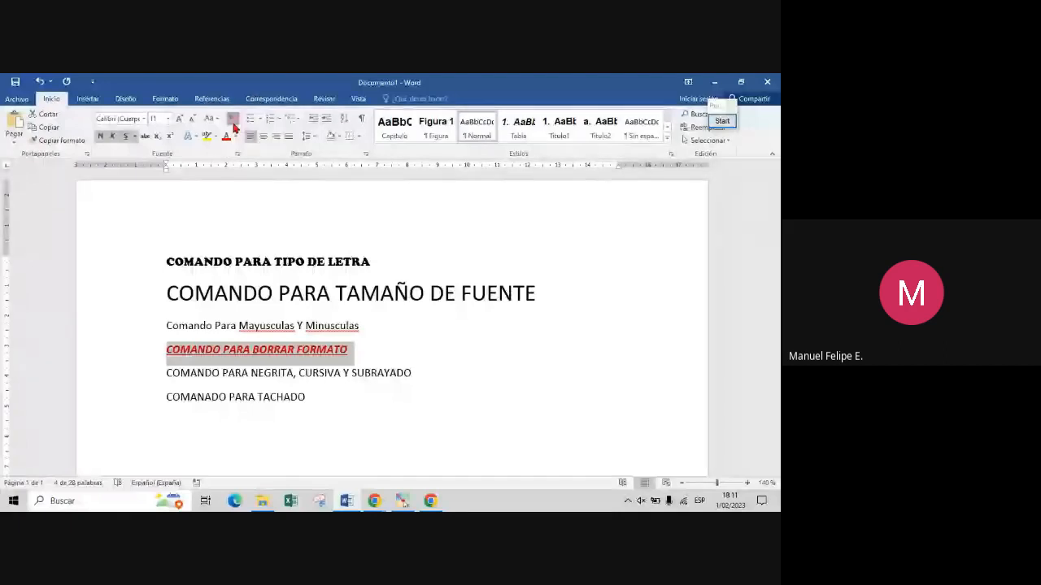
left_click(232, 122)
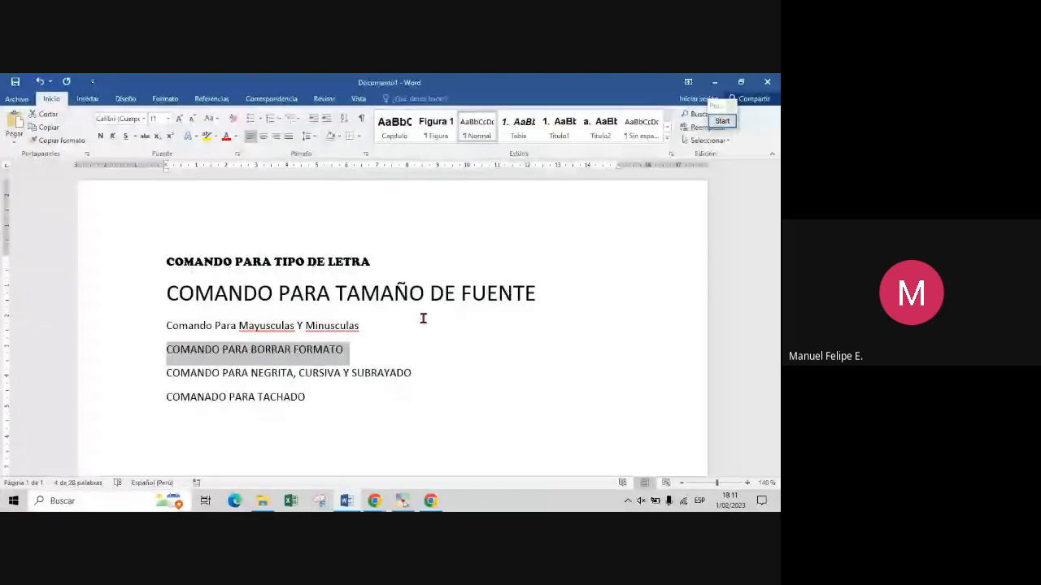
key("ctrl+z")
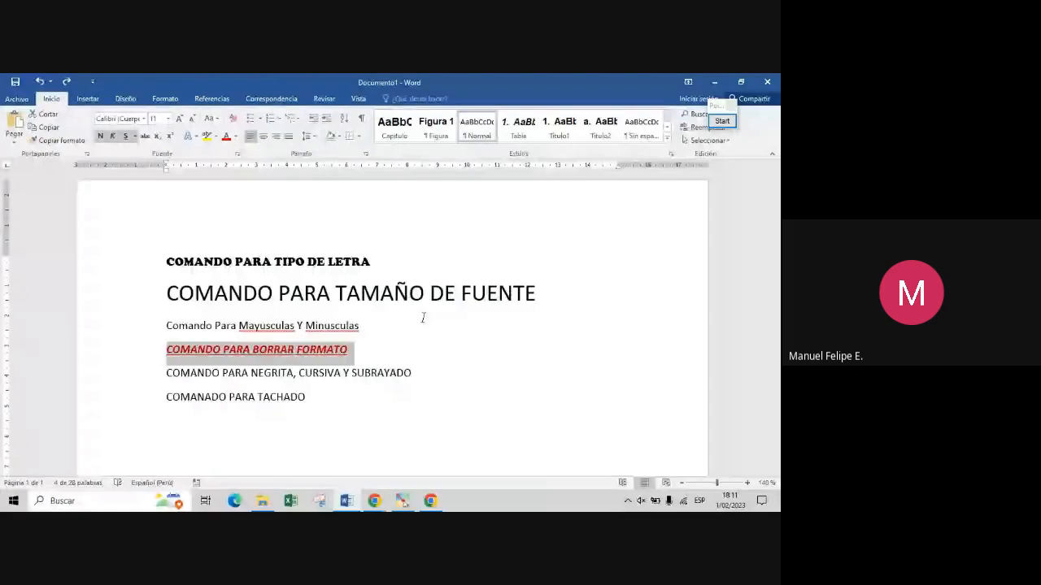
Step: Reselect the whole line "COMANDO PARA BORRAR FORMATO" and remove all its formatting with "Borrar todo el formato"
left_click(291, 356)
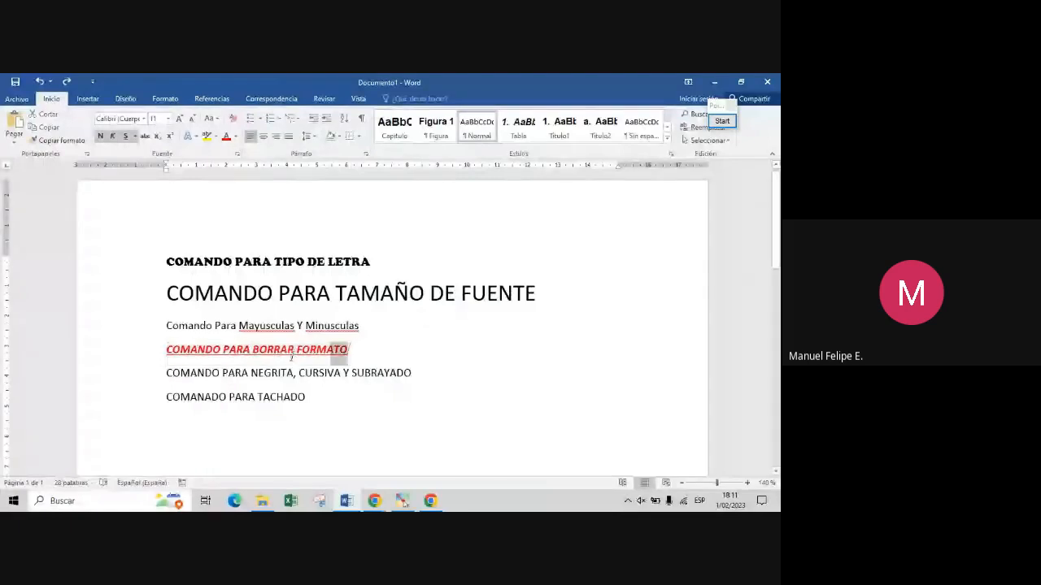
triple_click(291, 351)
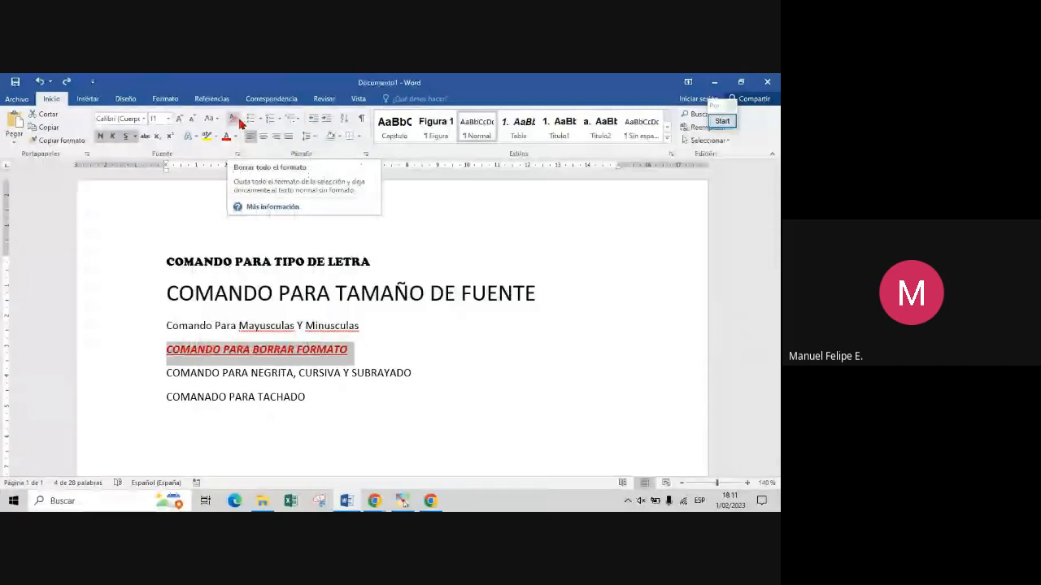
left_click(240, 122)
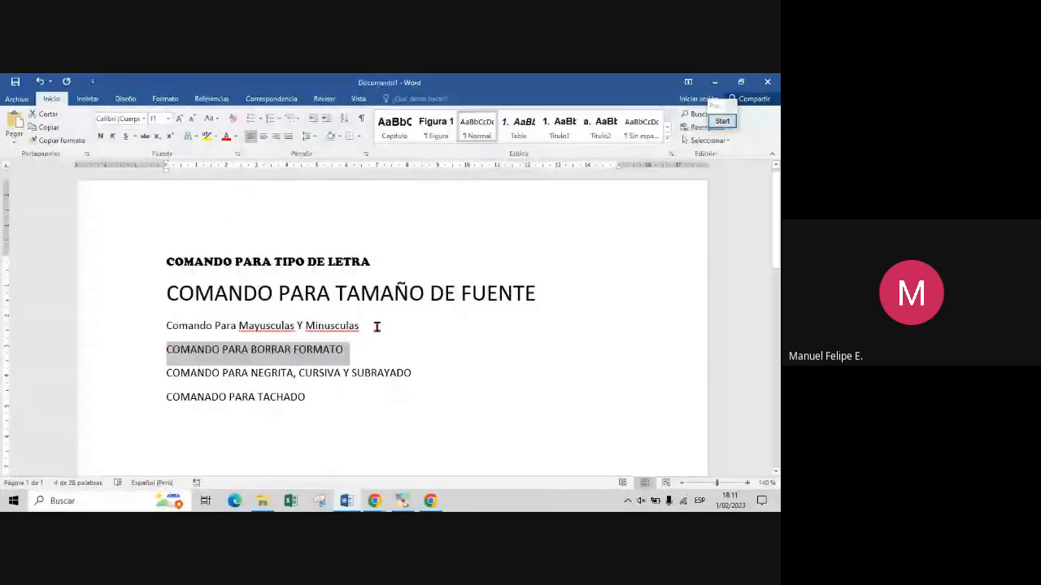
left_click(376, 327)
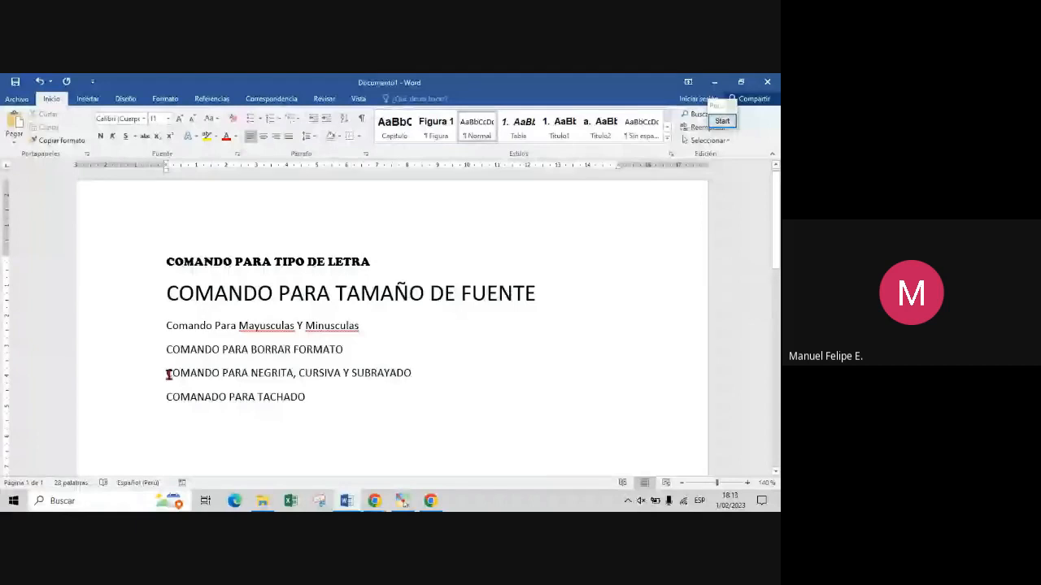
Step: Apply bold to the words "COMANDO PARA NEGRITA" in the line about bold, italic and underline
left_click_drag(168, 374, 290, 373)
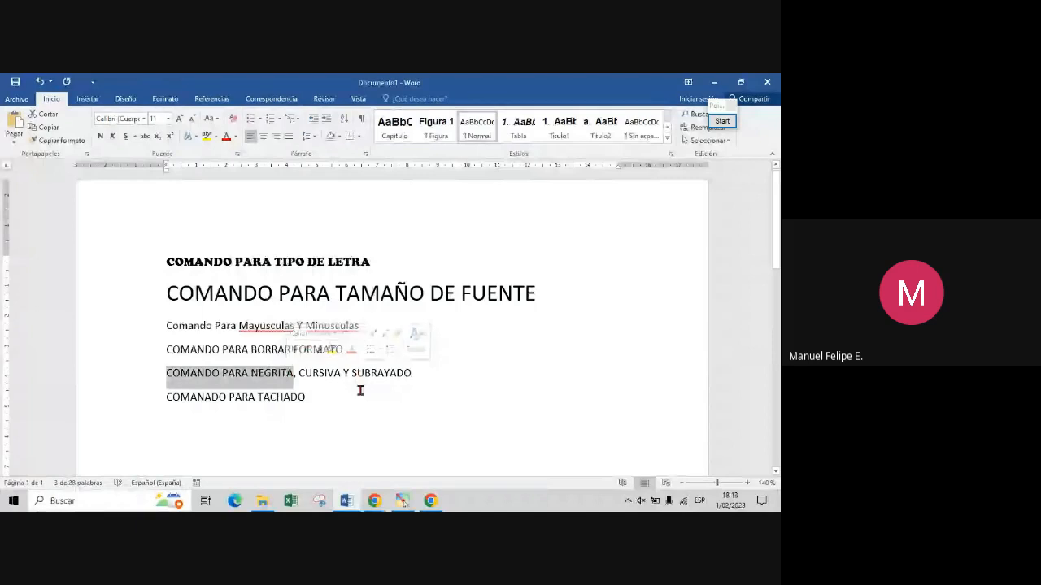
left_click(102, 144)
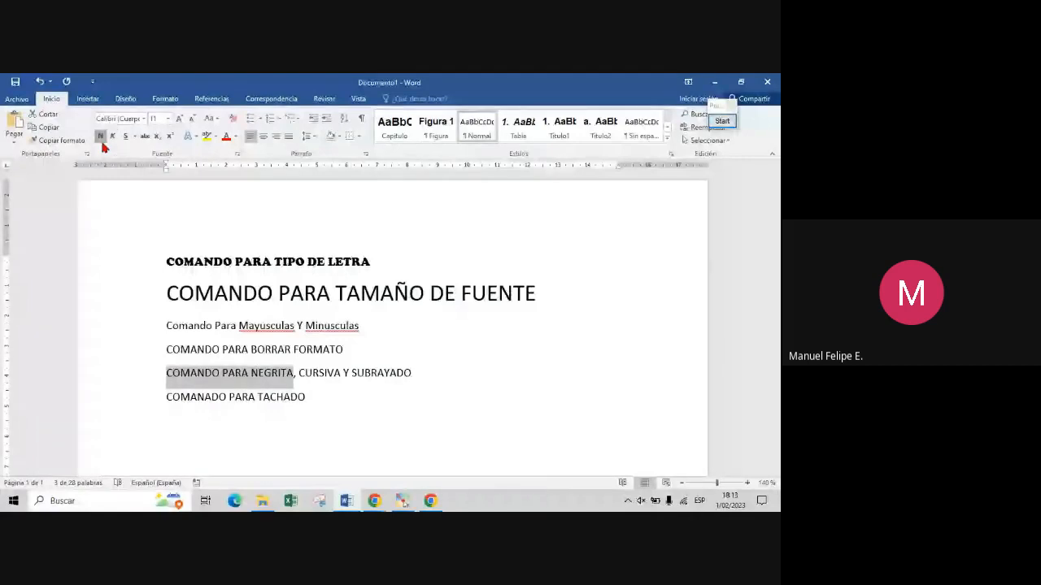
left_click(102, 144)
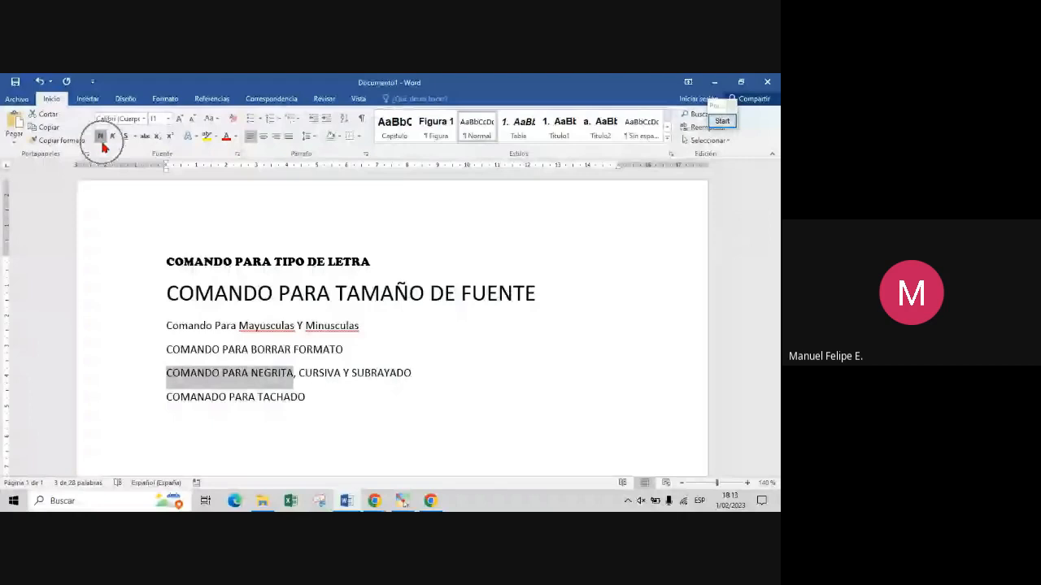
left_click(103, 145)
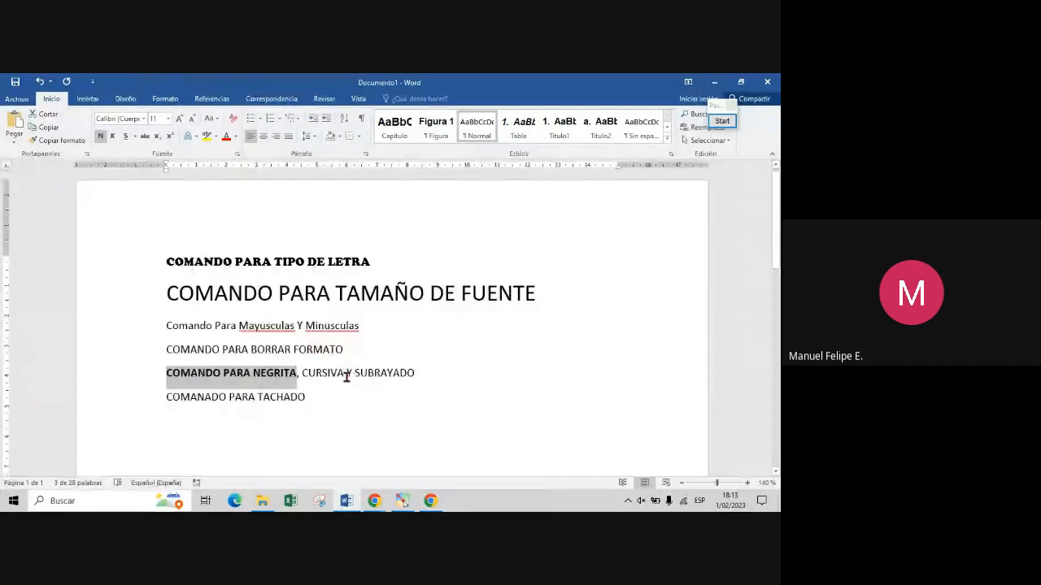
Step: Apply italic to the word "CURSIVA" in the line about bold, italic and underline
left_click_drag(346, 377, 307, 383)
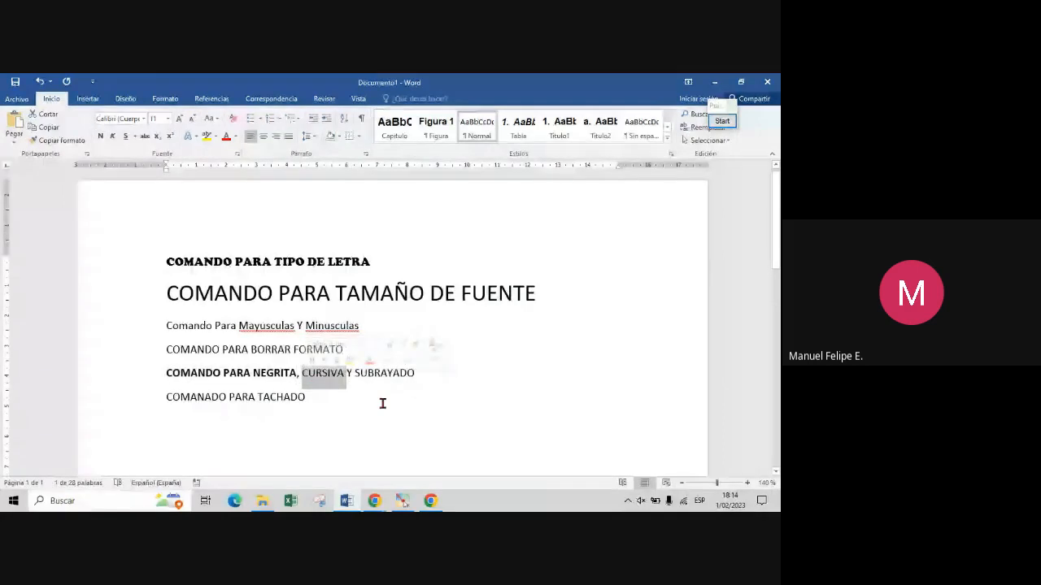
left_click(113, 140)
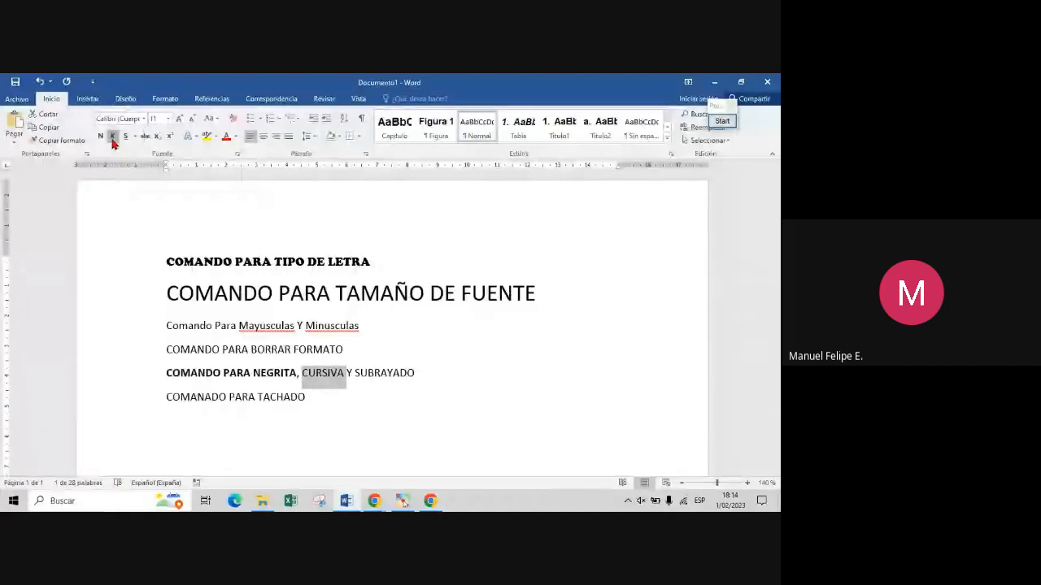
left_click(114, 143)
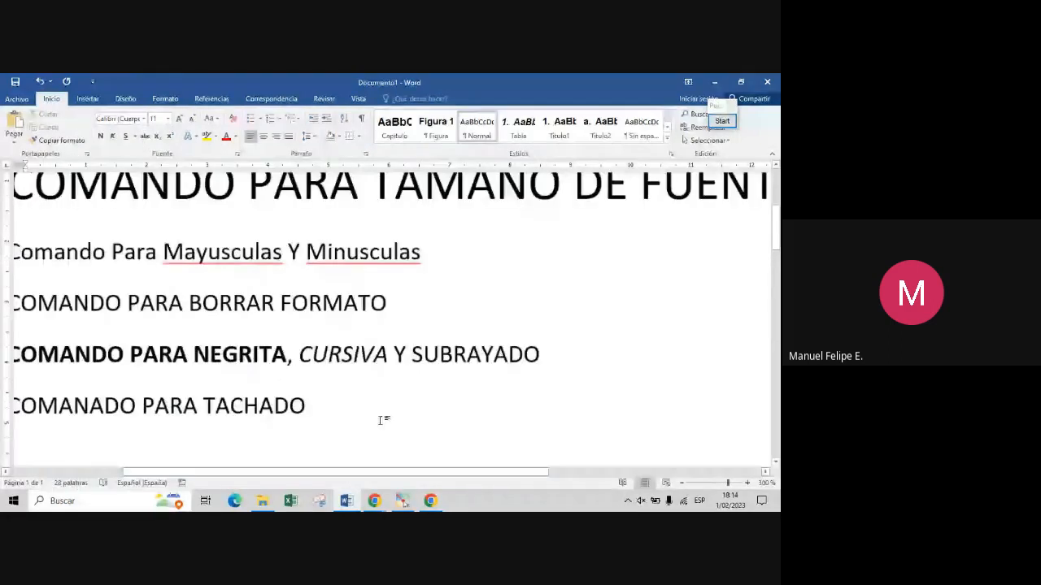
left_click_drag(383, 483, 364, 484)
left_click_drag(777, 229, 779, 239)
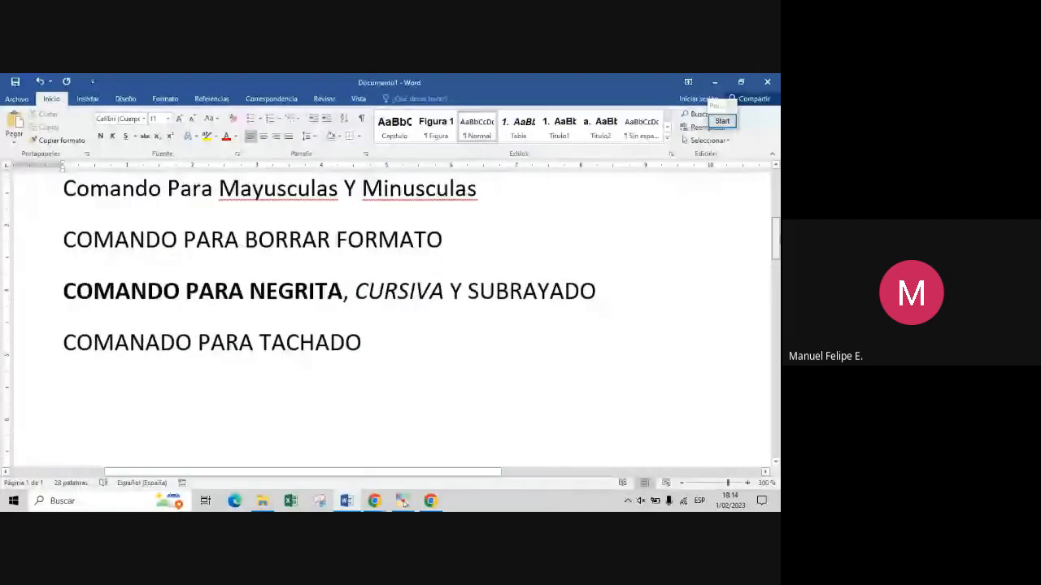
scroll(380, 264, "down", 1)
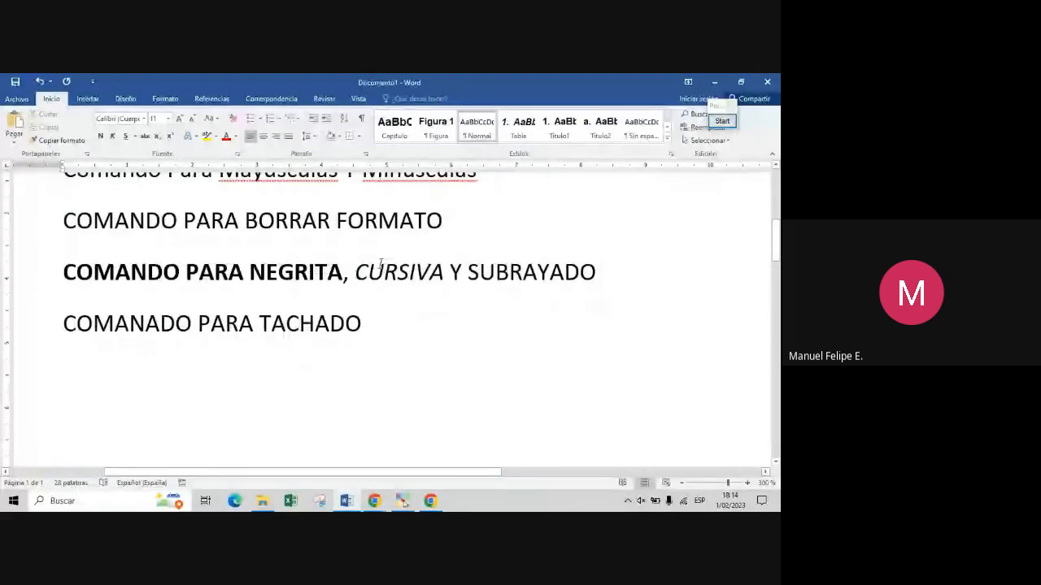
double_click(411, 276)
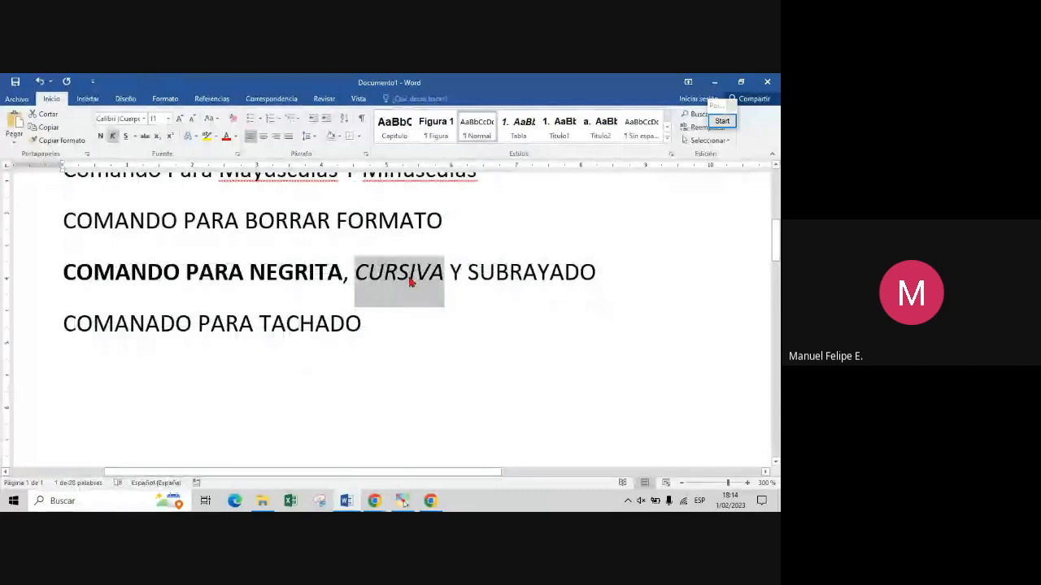
Step: Underline the words "Y SUBRAYADO" at the end of the line about bold, italic and underline
left_click(602, 277)
left_click_drag(602, 277, 448, 281)
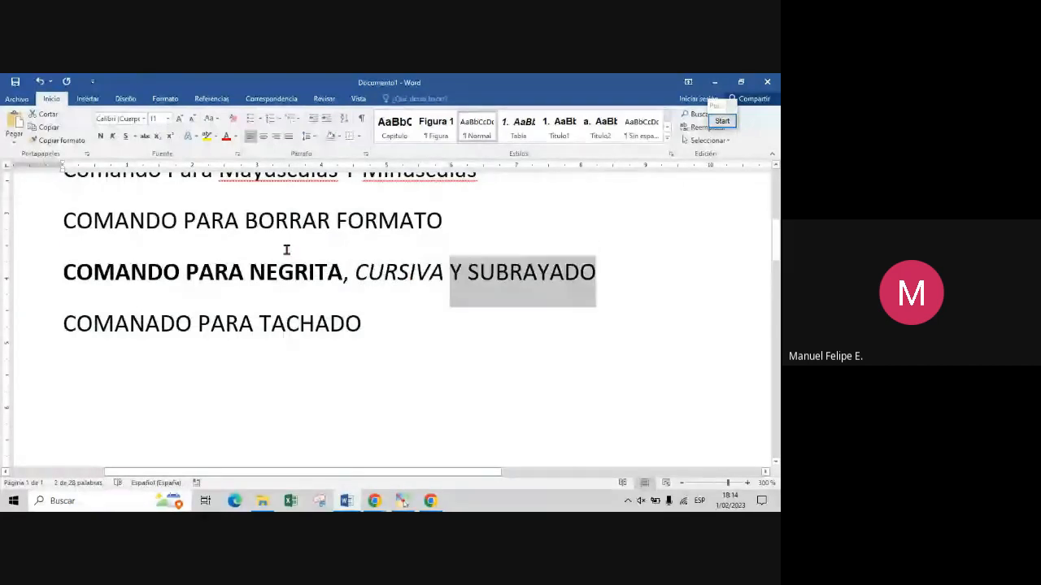
left_click(127, 137)
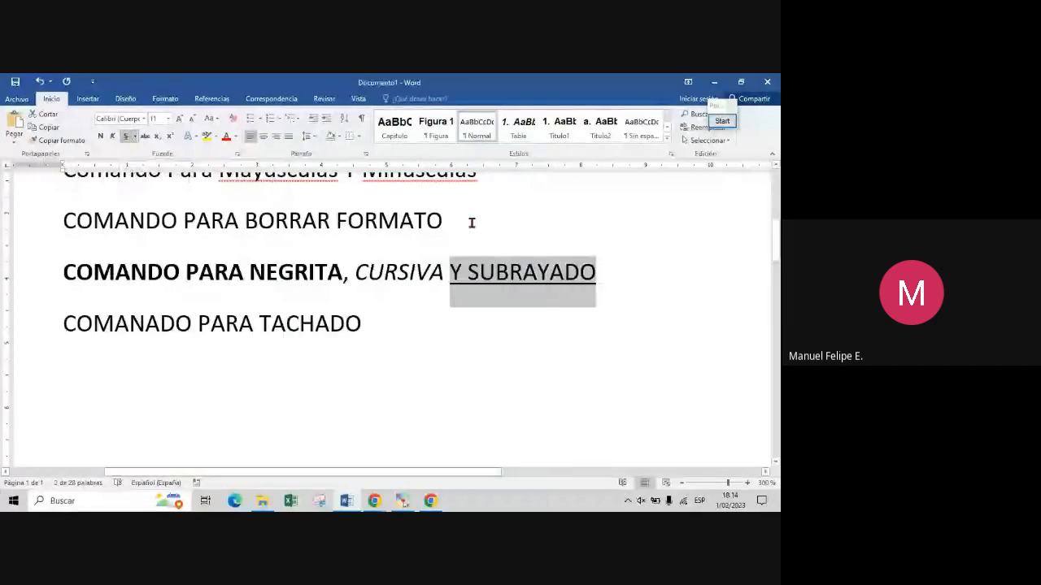
Step: Clear all formatting from the whole line "COMANDO PARA NEGRITA, CURSIVA Y SUBRAYADO"
triple_click(599, 274)
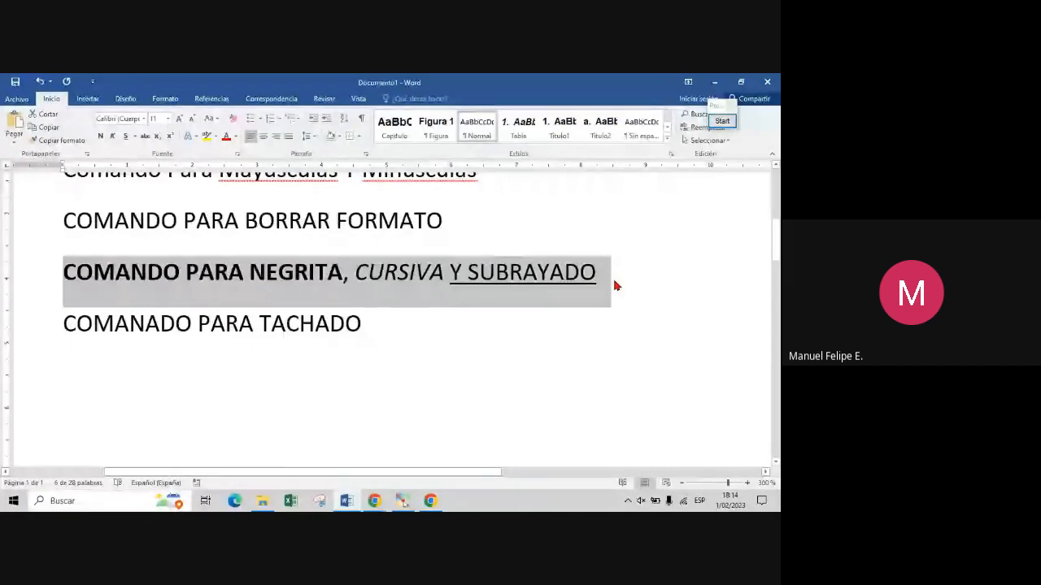
left_click(235, 120)
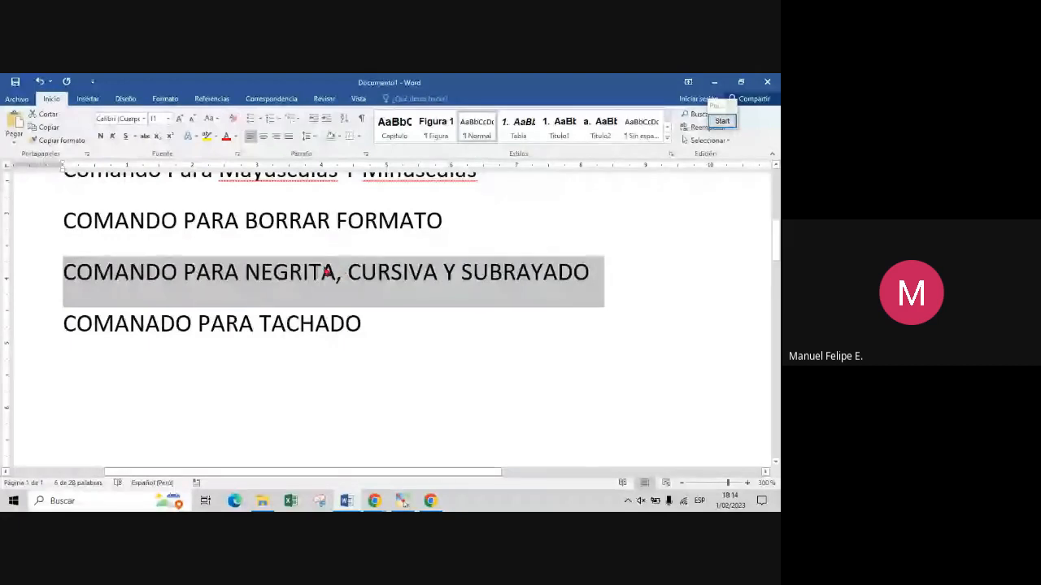
left_click(304, 272)
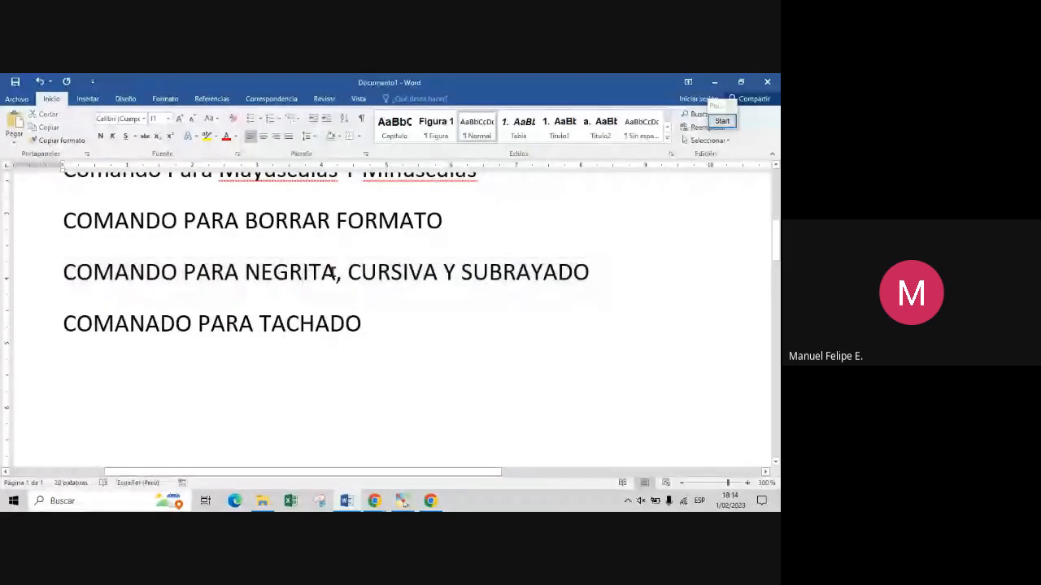
Step: Reselect only the words "COMANDO PARA NEGRITA" in the cleared line and make them bold
left_click_drag(334, 273, 134, 286)
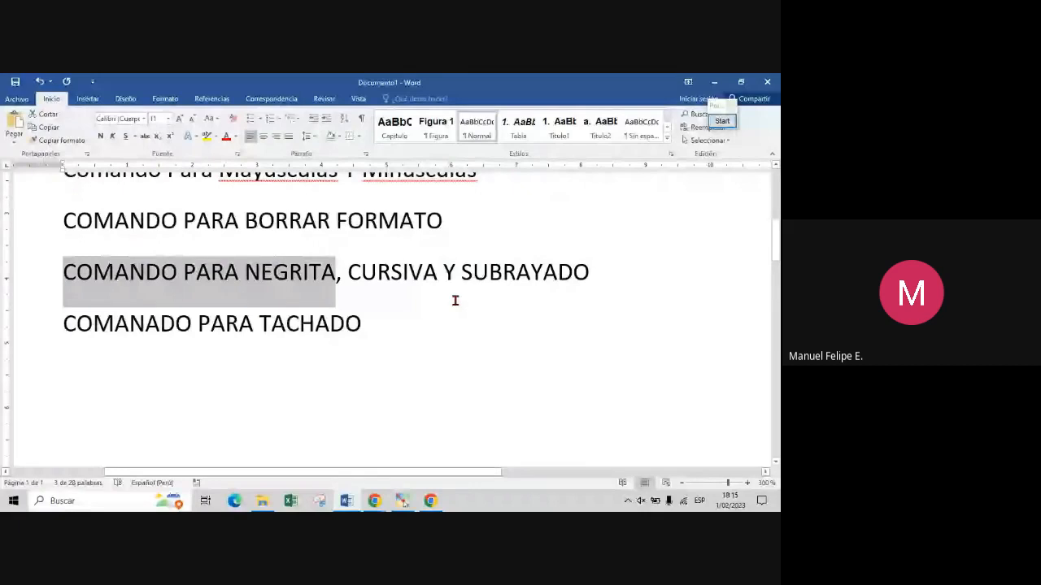
key("ctrl")
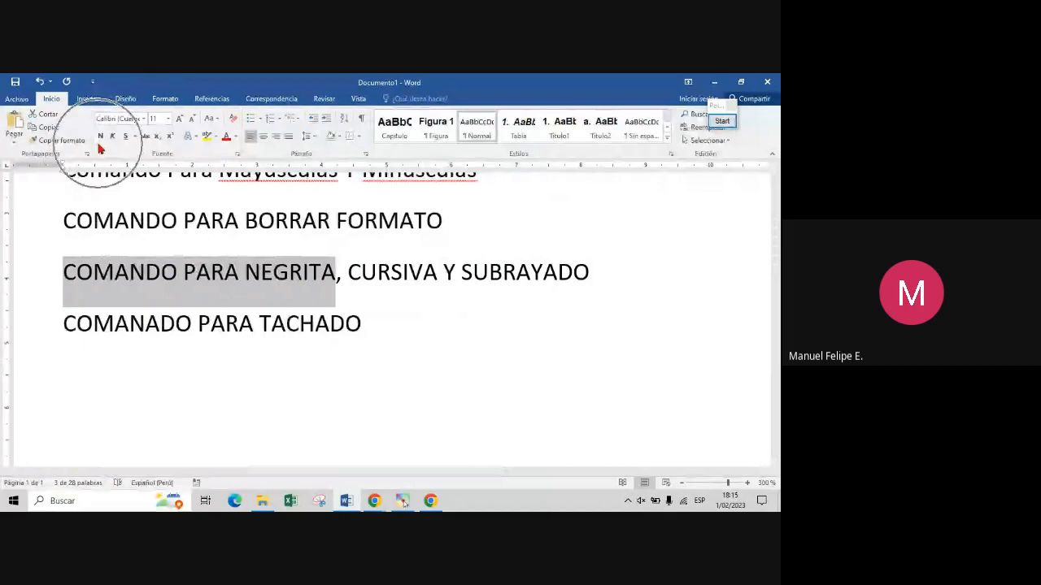
left_click(395, 294)
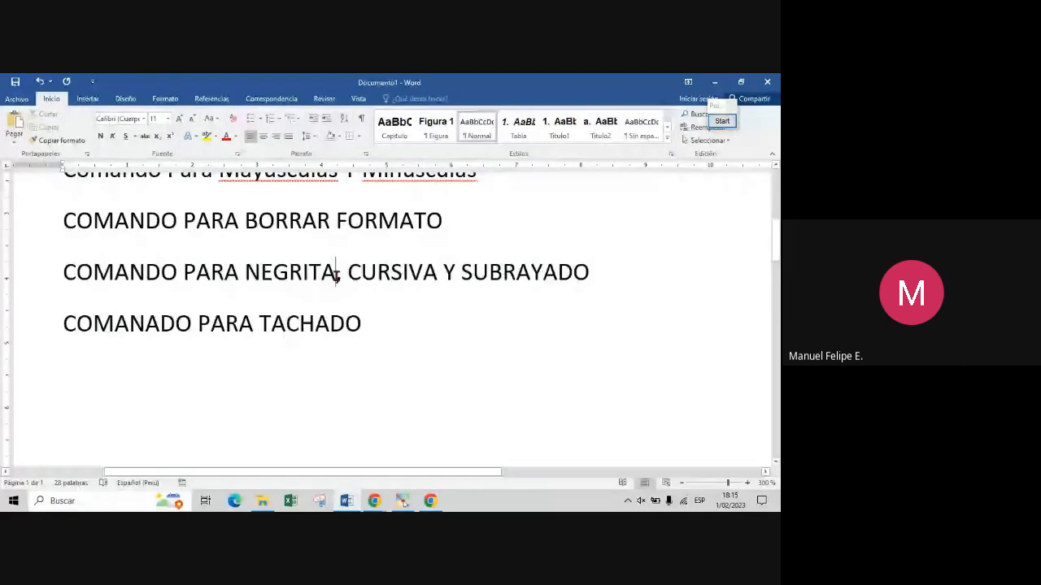
left_click_drag(336, 276, 64, 276)
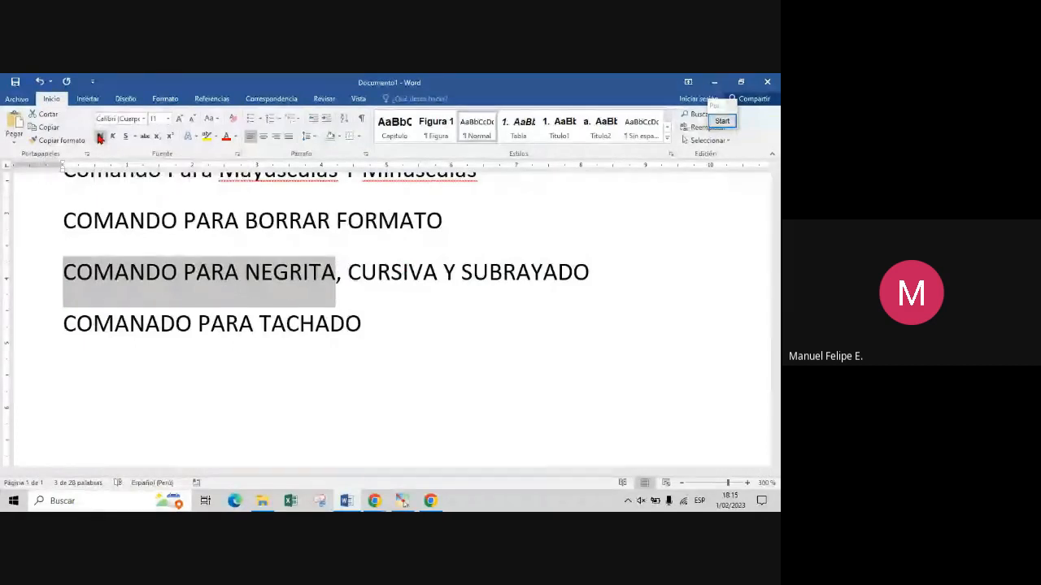
left_click(100, 139)
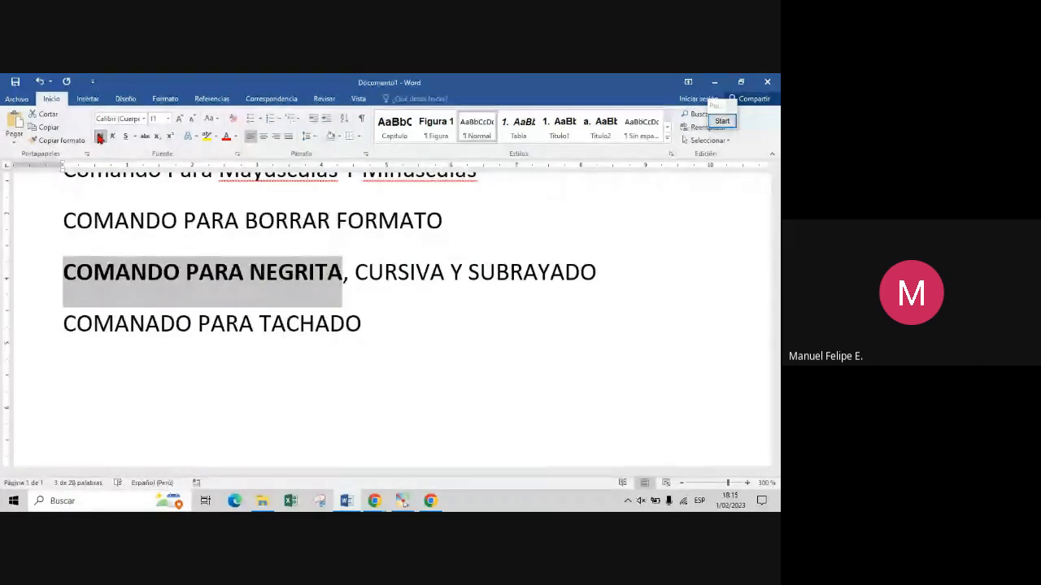
Step: Toggle bold off and on again for the words "COMANDO PARA NEGRITA"
left_click(100, 138)
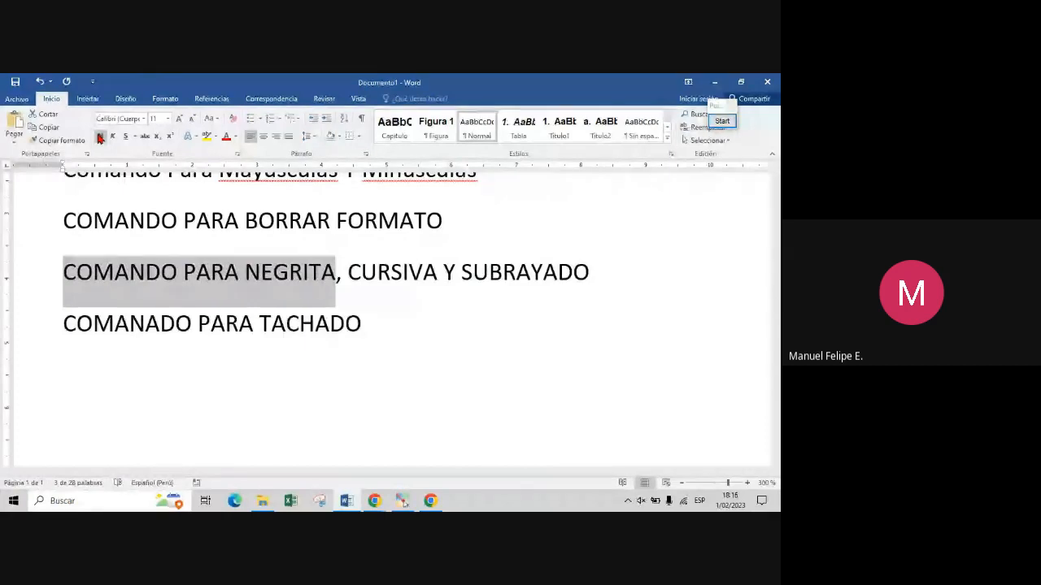
left_click(100, 139)
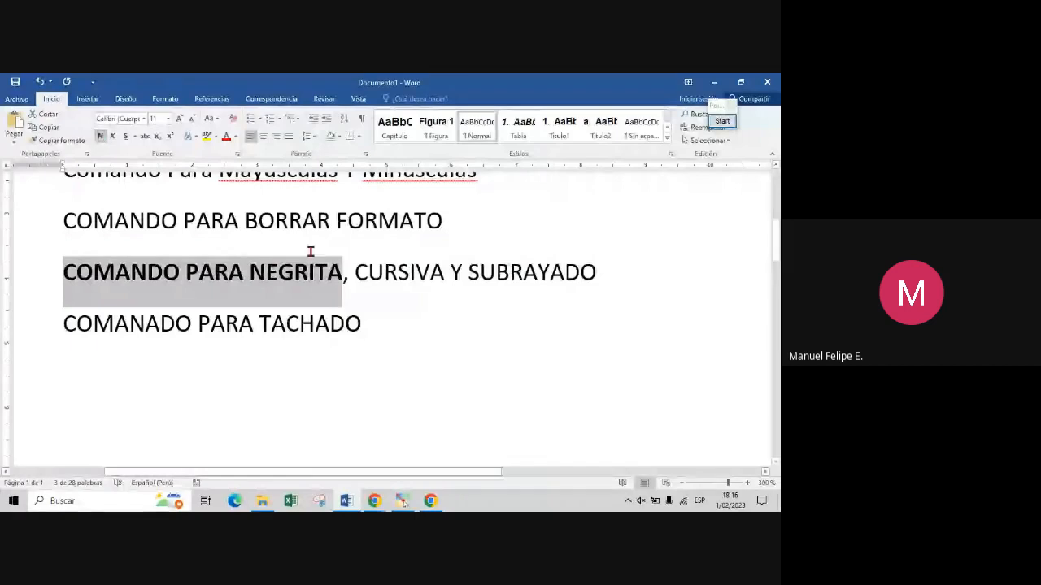
Step: Italicize the word "CURSIVA" and underline the word "SUBRAYADO" in the line about bold, italic and underline
left_click_drag(355, 272, 436, 280)
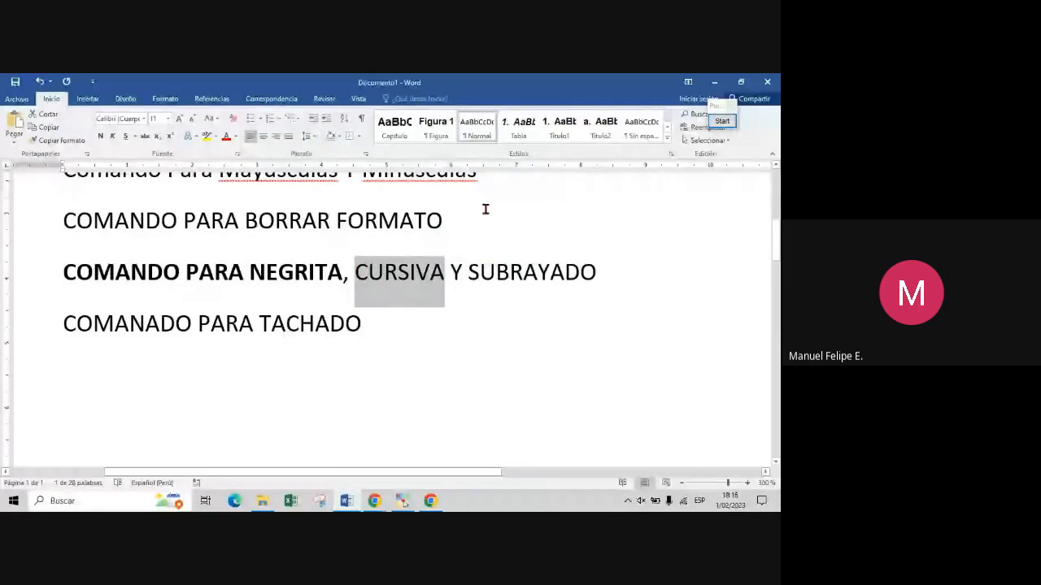
key("ctrl+k")
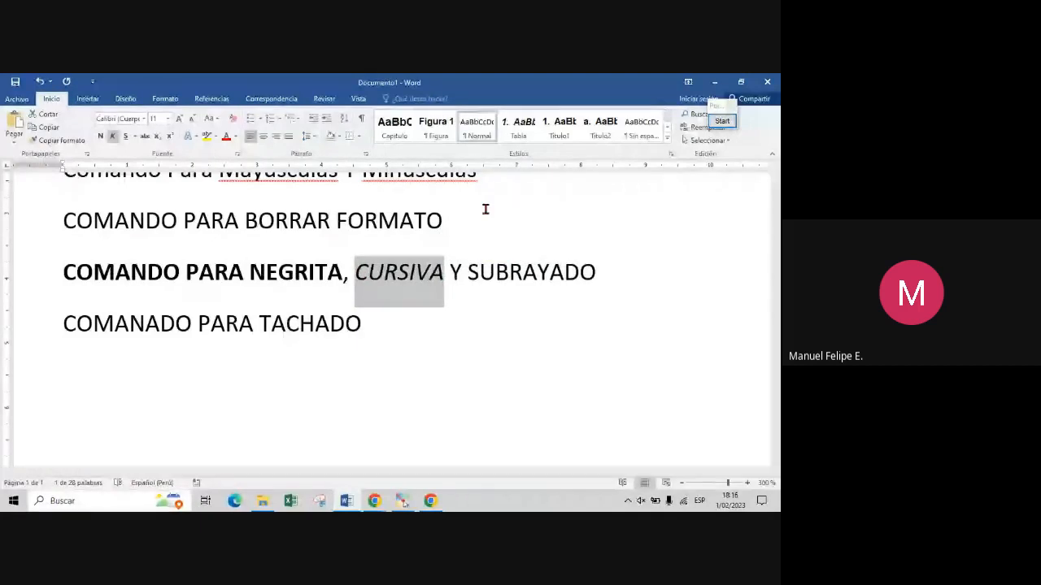
key("ctrl+k")
key("ctrl+k")
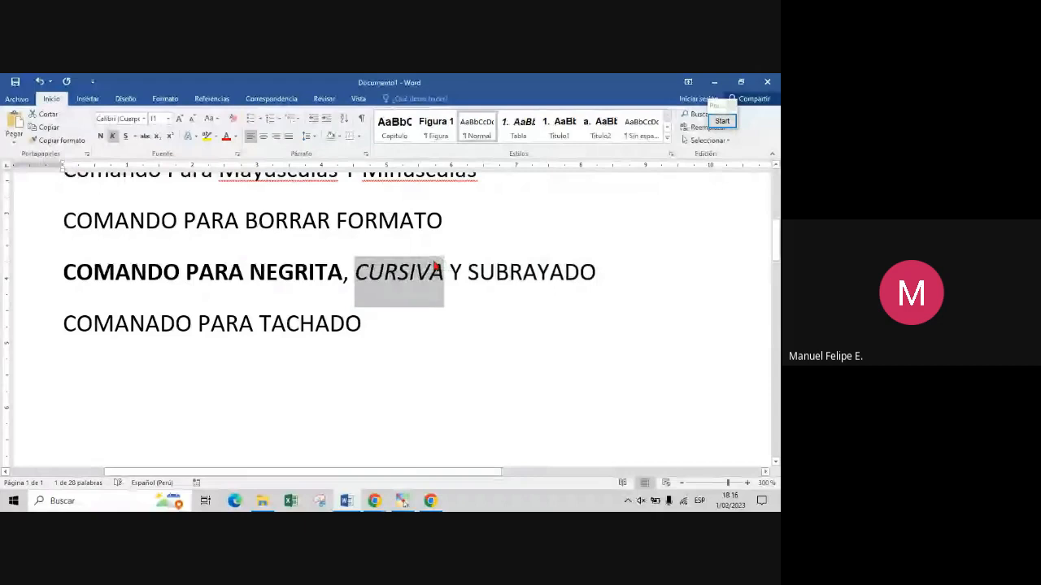
left_click_drag(468, 273, 595, 281)
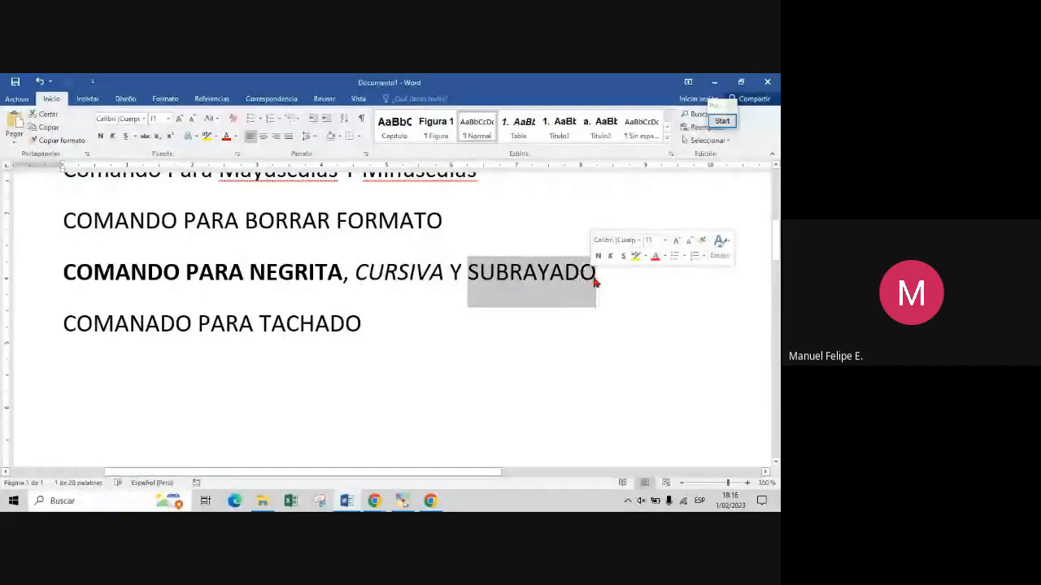
key("ctrl+s")
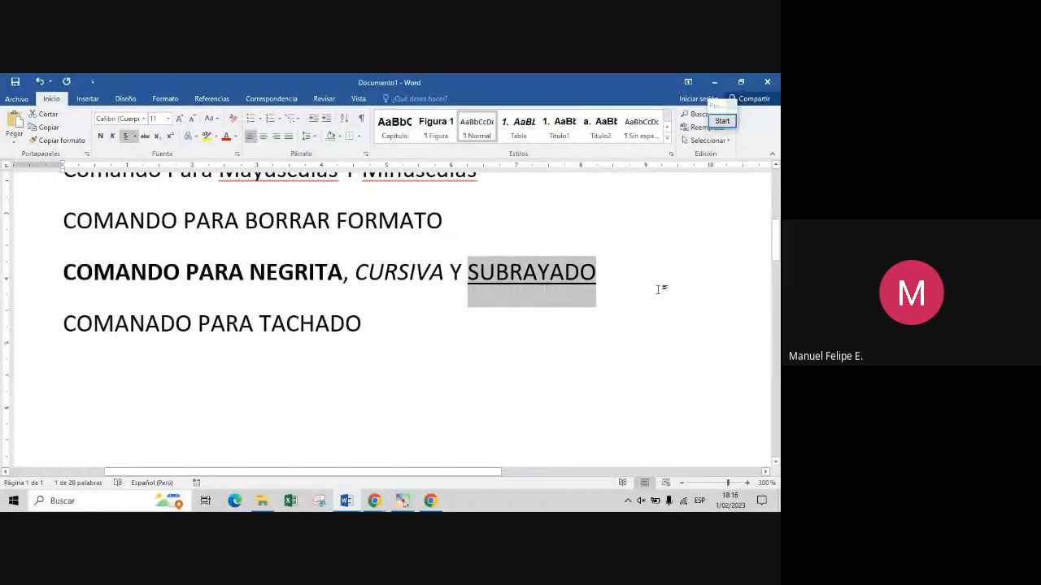
Step: Clear all formatting from the entire line about bold, italic and underline again
left_click_drag(619, 279, 103, 264)
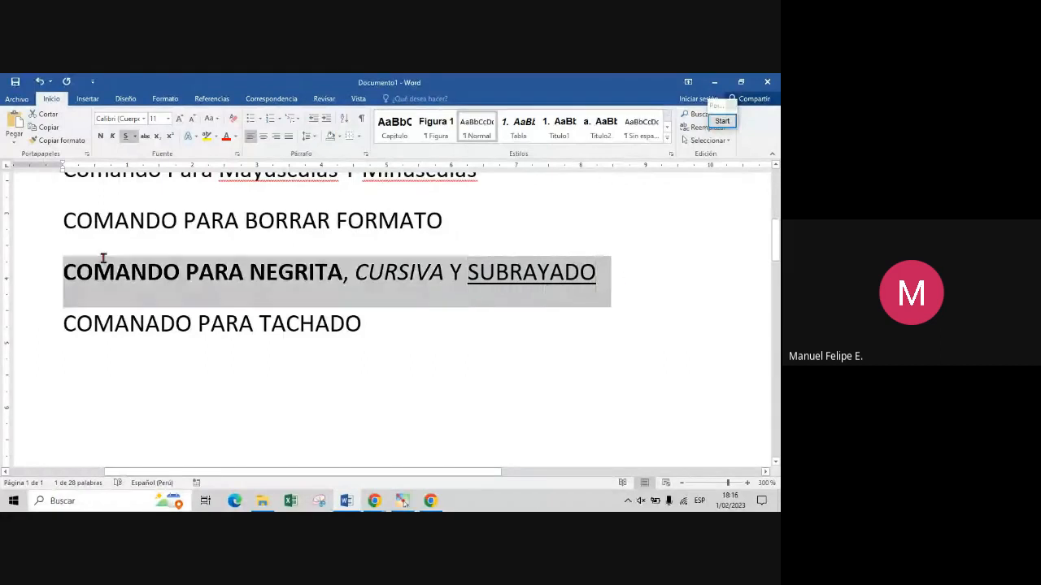
left_click(230, 122)
left_click(599, 279)
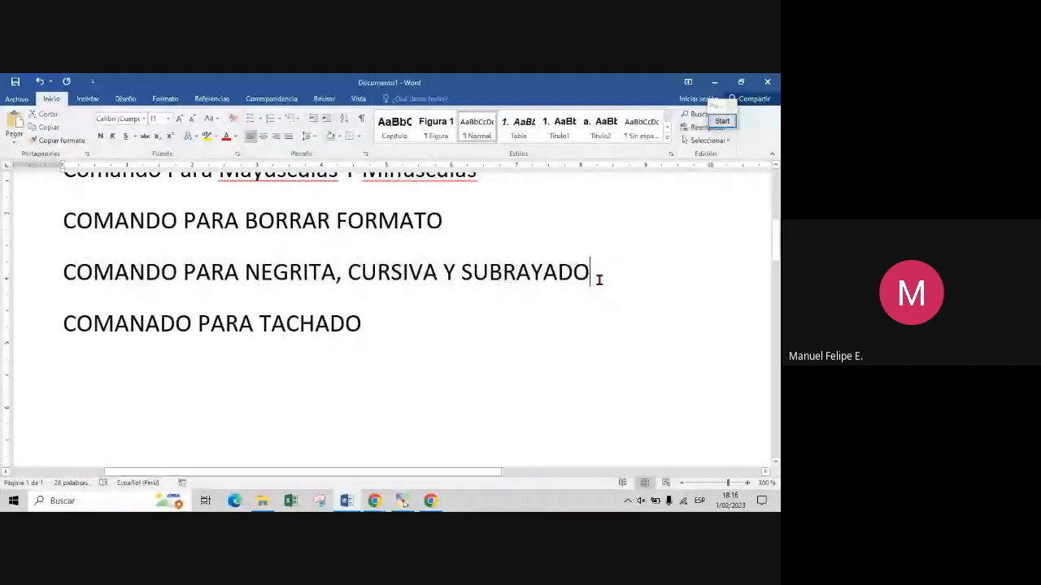
Step: Apply bold, italic and underline together to the whole line "COMANDO PARA NEGRITA, CURSIVA Y SUBRAYADO"
triple_click(599, 279)
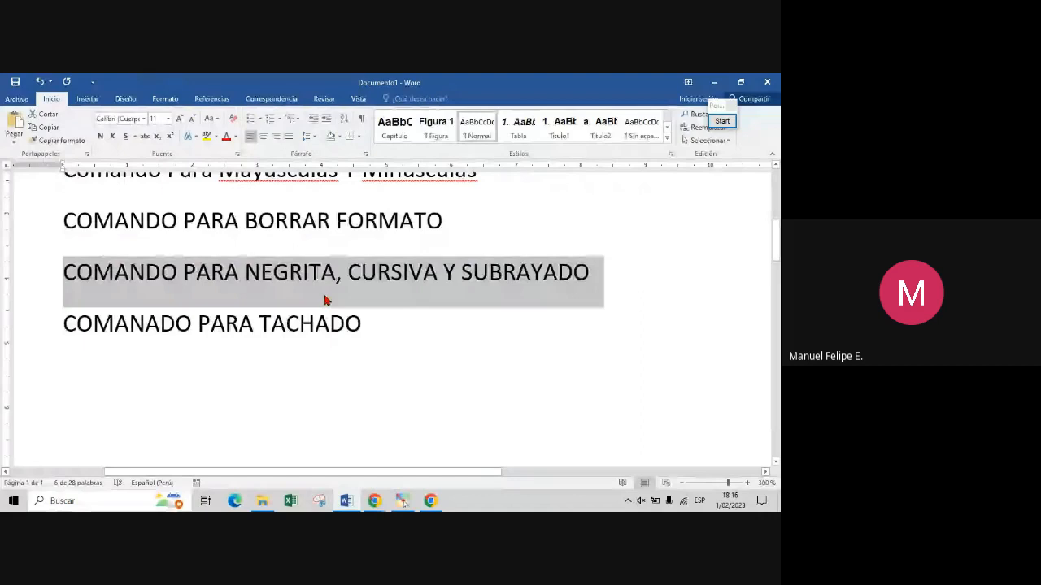
key("ctrl+n")
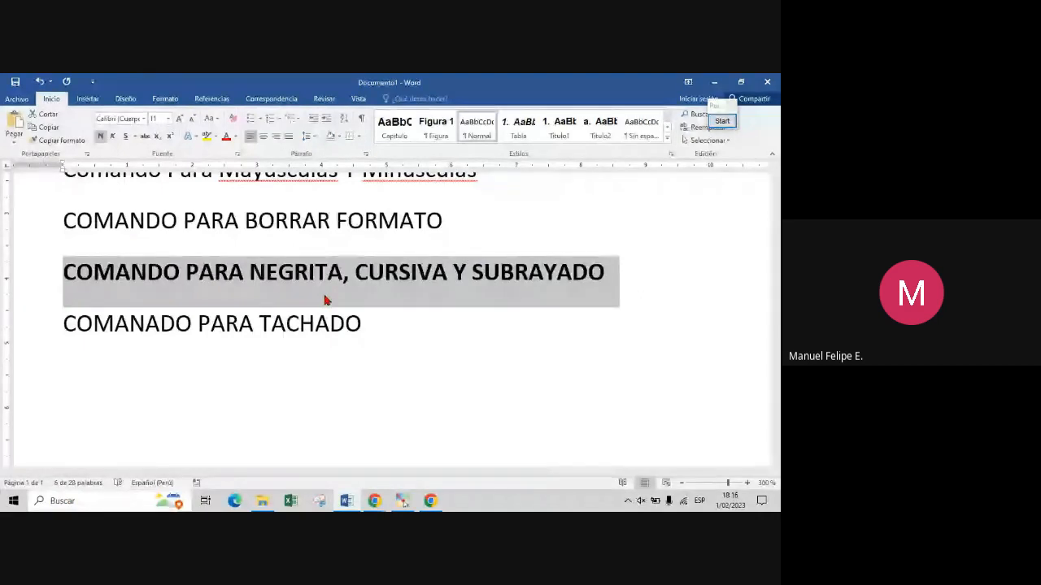
key("ctrl+k")
key("ctrl+s")
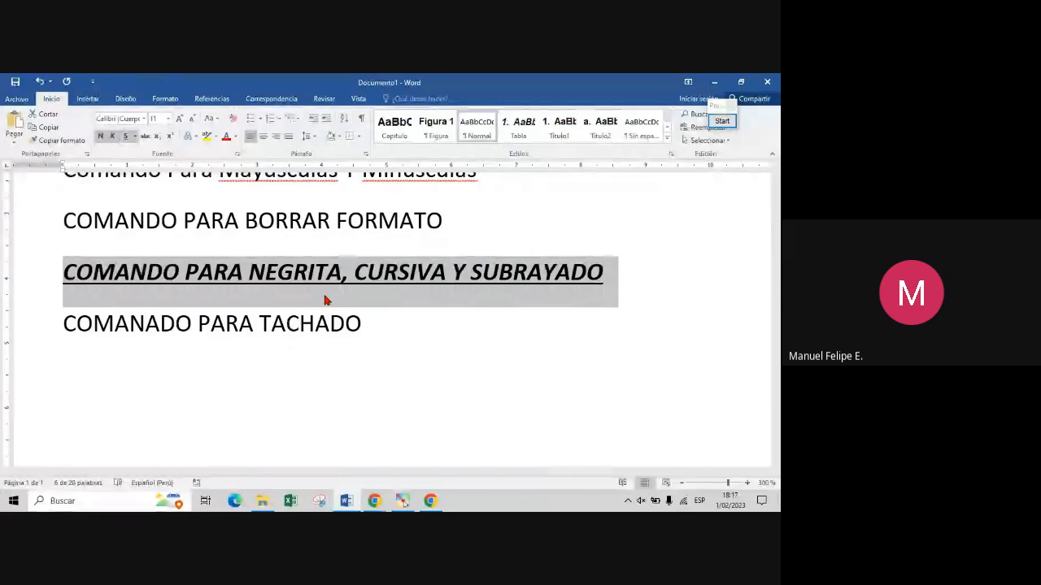
left_click(121, 151)
left_click(122, 156)
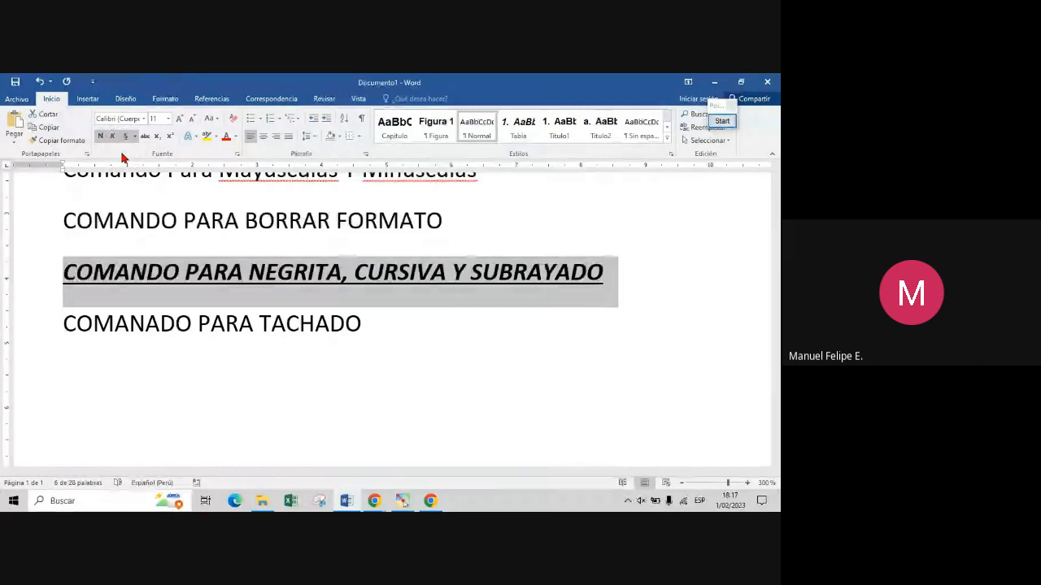
Step: Correct the misspelled word "COMANADO" to "COMANDO" in the line about strikethrough
triple_click(165, 325)
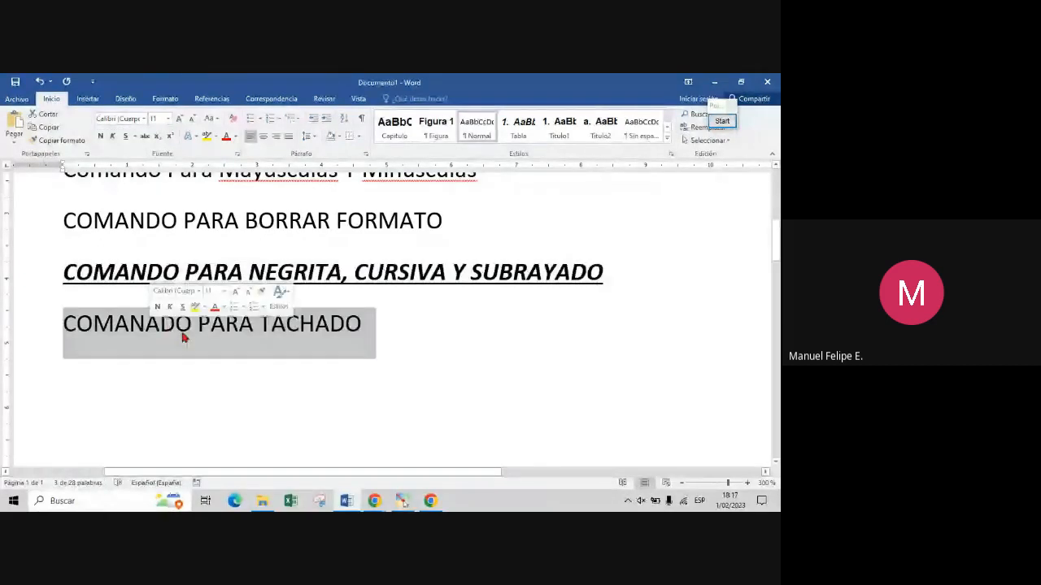
left_click(331, 325)
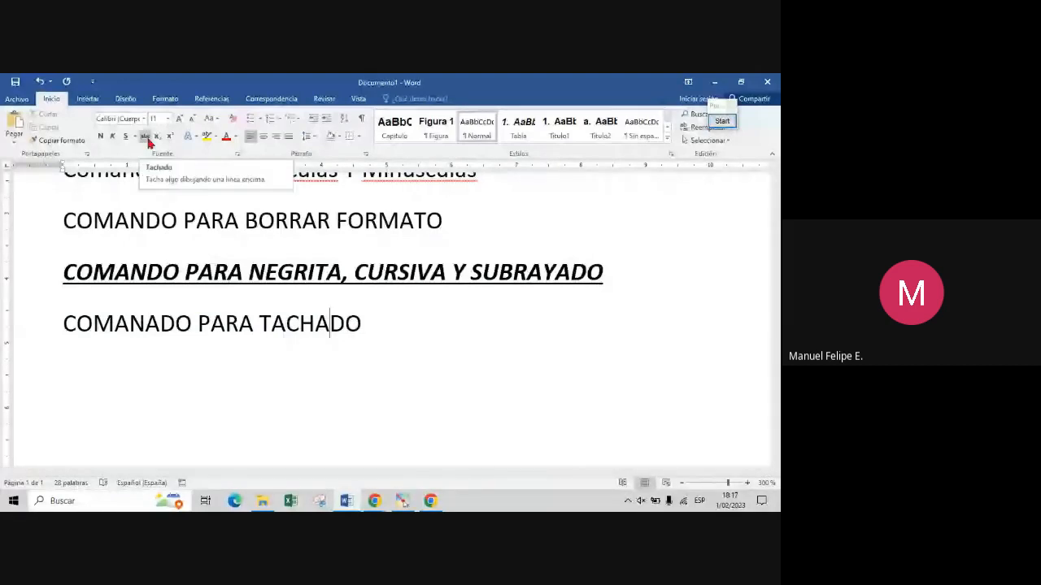
left_click(176, 324)
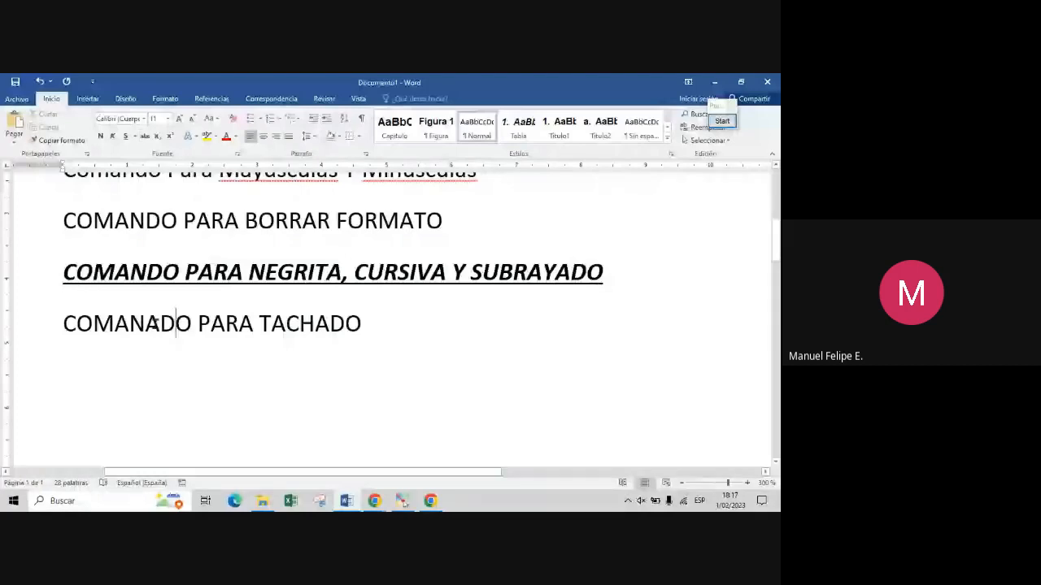
left_click(155, 324)
type("}")
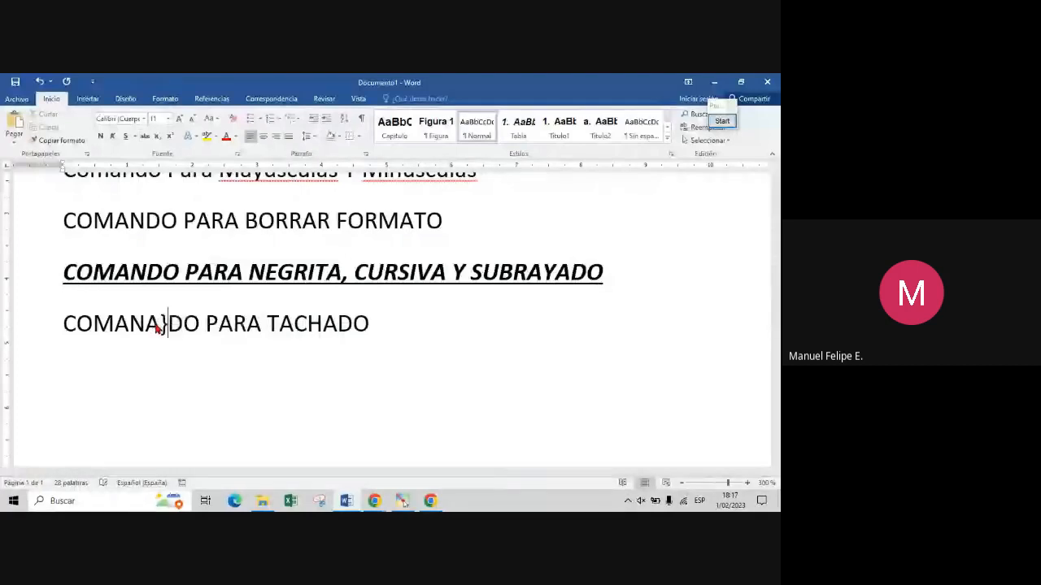
key("BackSpace")
key("BackSpace")
Step: Apply strikethrough to the whole line "COMANDO PARA TACHADO"
triple_click(307, 348)
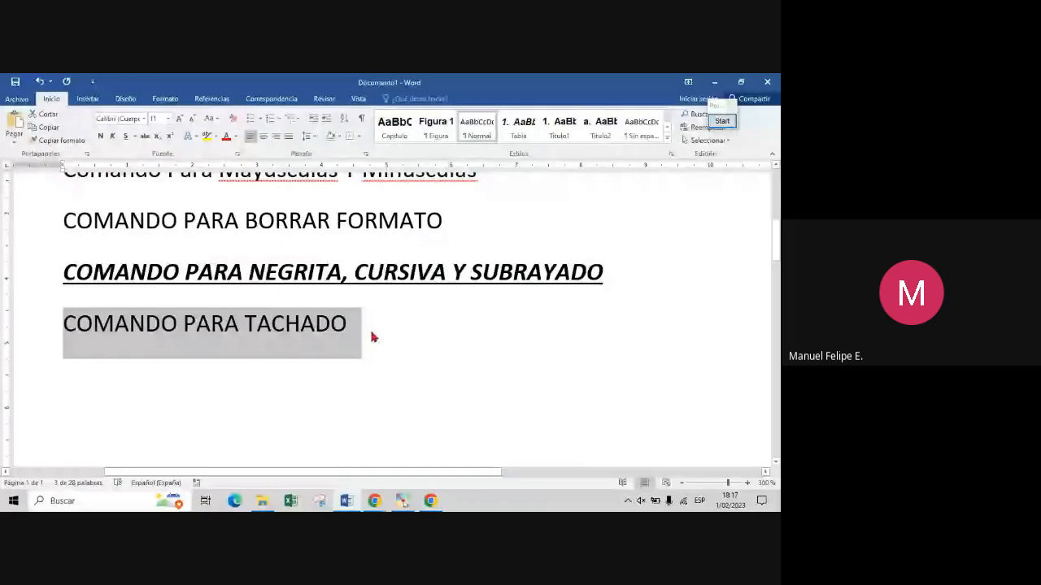
left_click(146, 137)
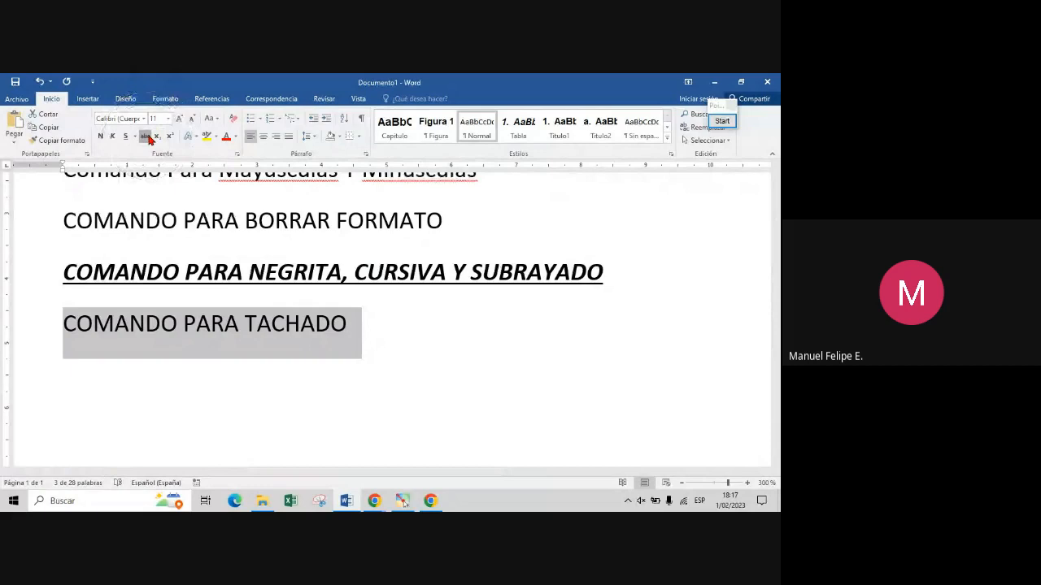
left_click(149, 139)
Step: Add three lines below the strikethrough line: "COMANDO PARA SUBINDICE", "COMANDO PARA SUPERINDICE" and "COMANDO DE EFECTO DE TEXTO"
left_click(366, 364)
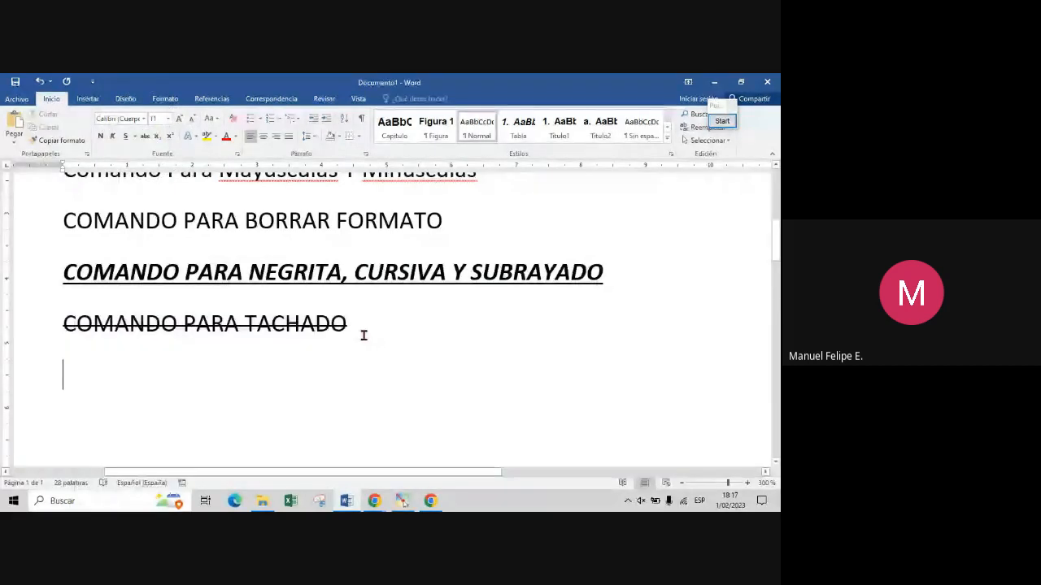
type("COMANDO PARA ")
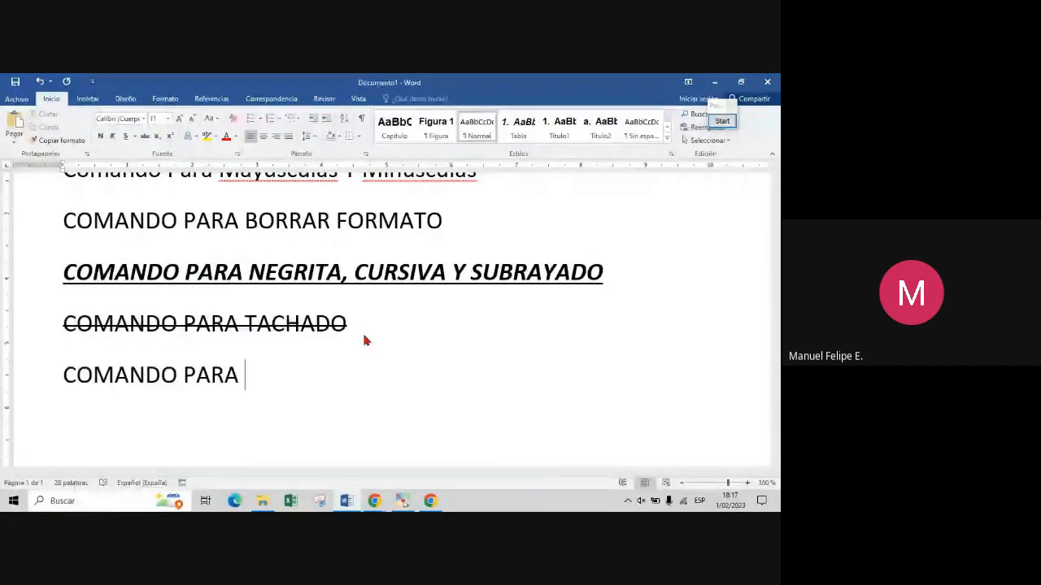
type("SUBINDICE")
key("Return")
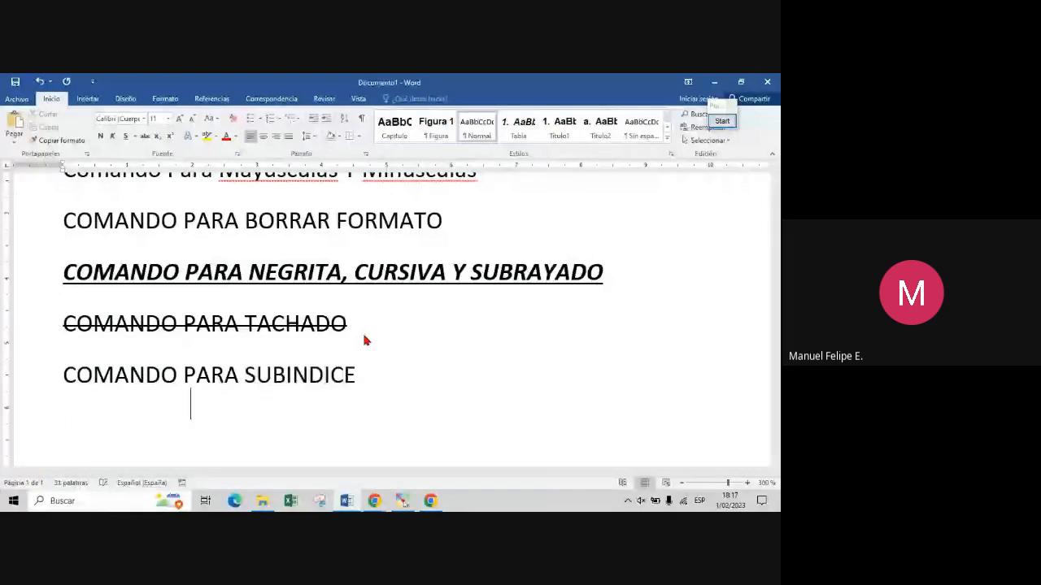
type("COMANDO")
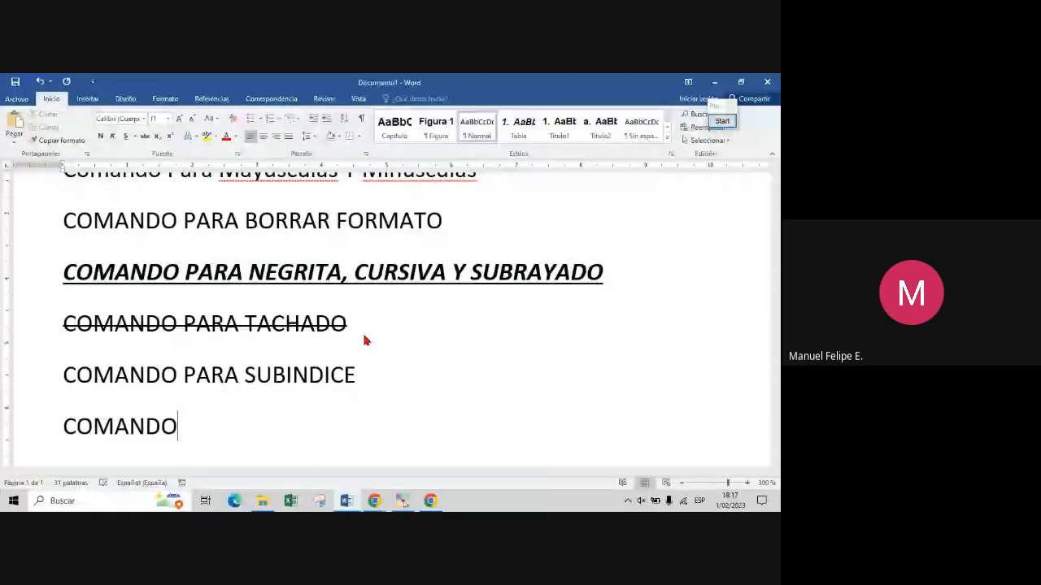
type(" PARA SUPERINDICE")
key("Return")
type("COMANDO DE EFECTO DE TEXTO")
key("Return")
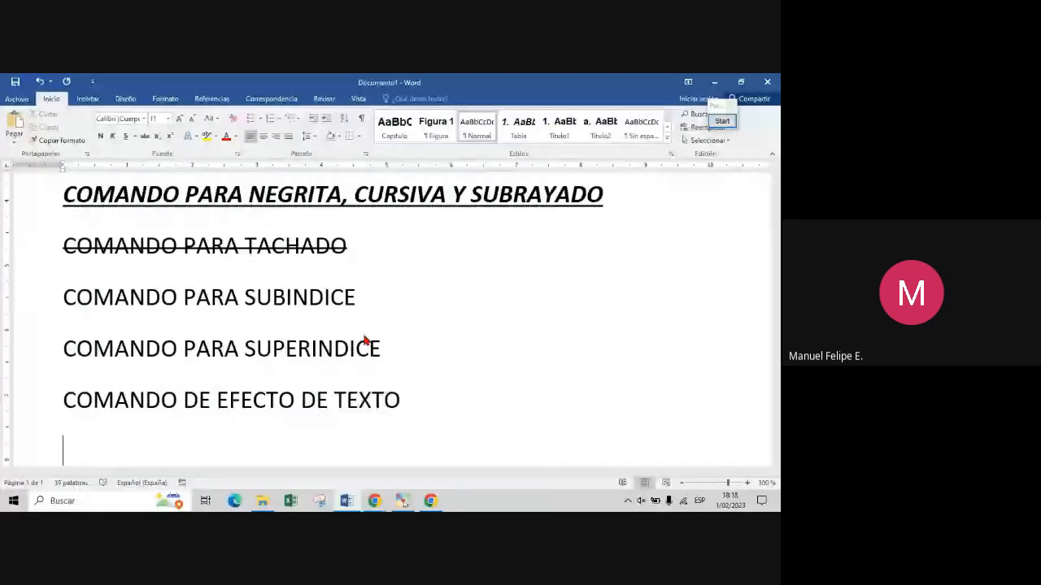
Step: Add two more lines at the end of the document: "COMANDO DE RESALTADO" and "COMANDO DE COLOR DE TEXTO"
type("RESA")
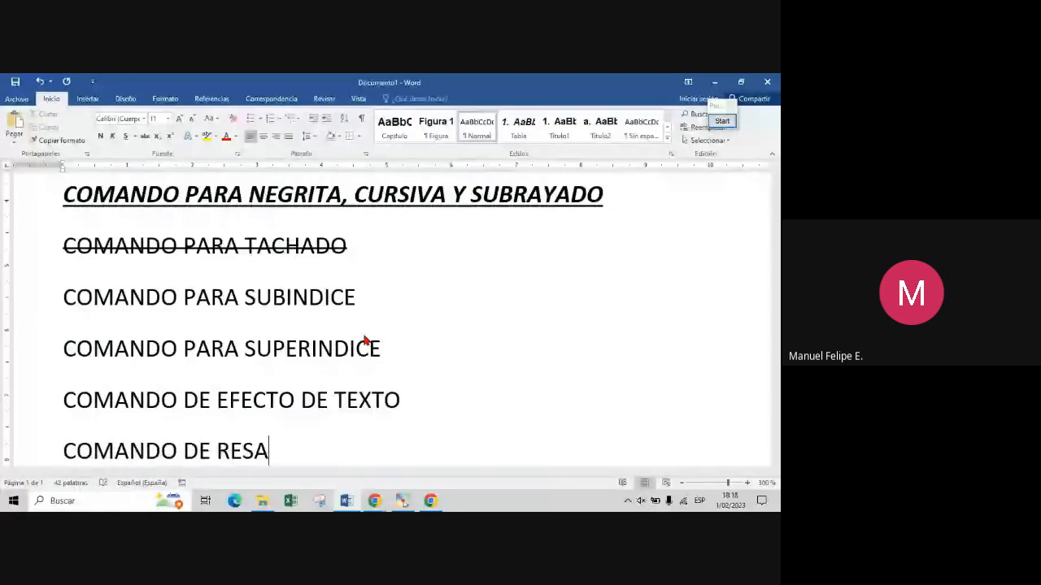
type("LTADO")
key("Return")
type("COMAN")
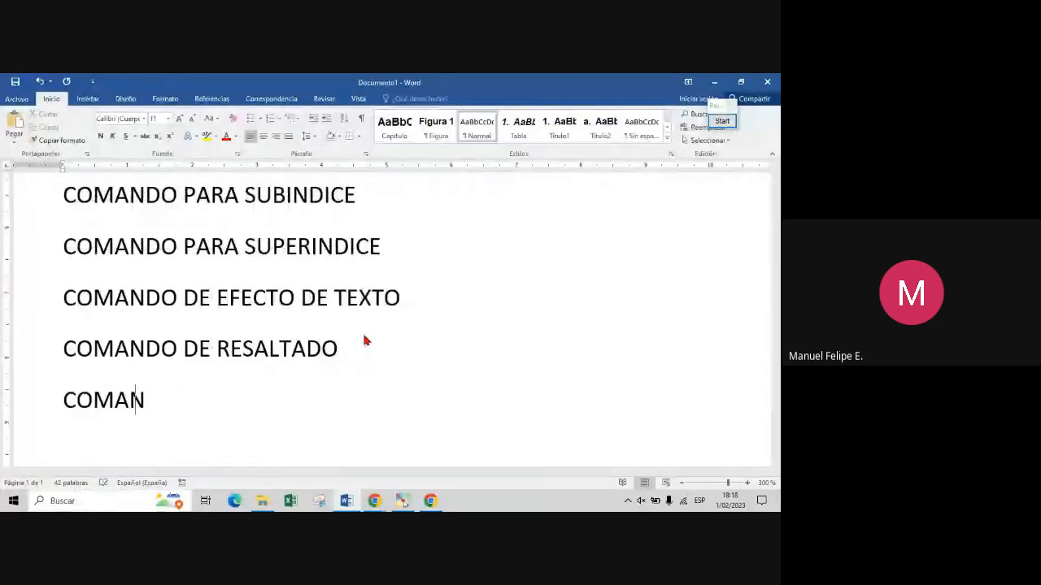
type("DO DE COLOR TE")
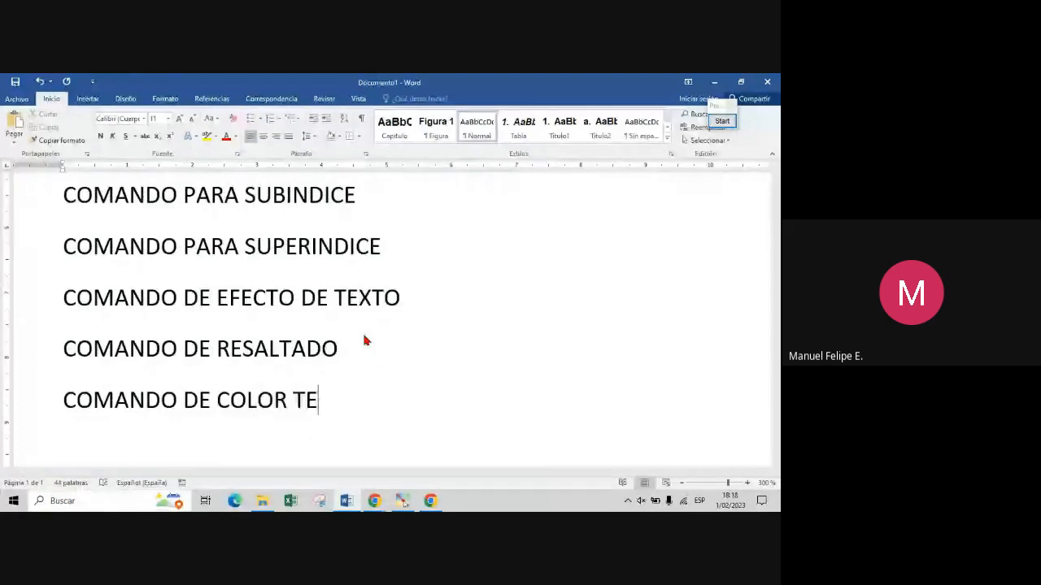
key("BackSpace")
key("BackSpace")
type("DE TEXTO")
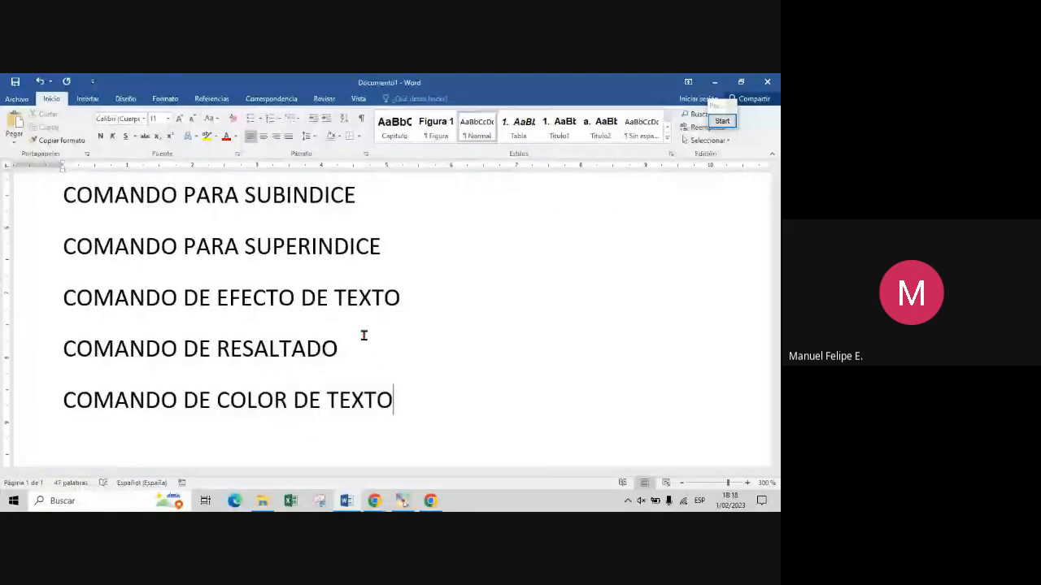
Step: Add the text "HOLA ITEC123" as subscript directly after the line "COMANDO PARA SUBINDICE"
left_click_drag(778, 252, 778, 250)
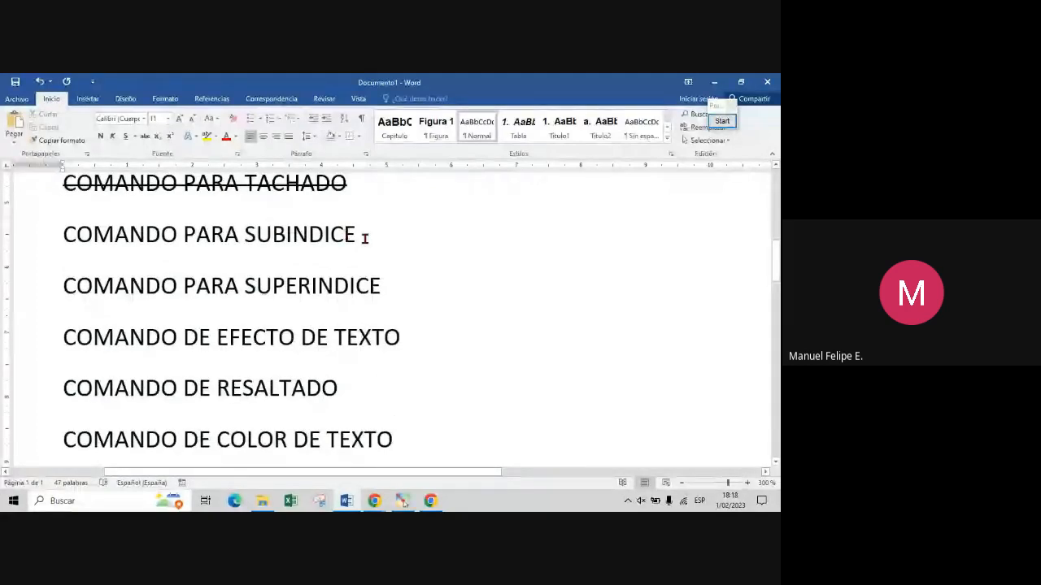
left_click(364, 237)
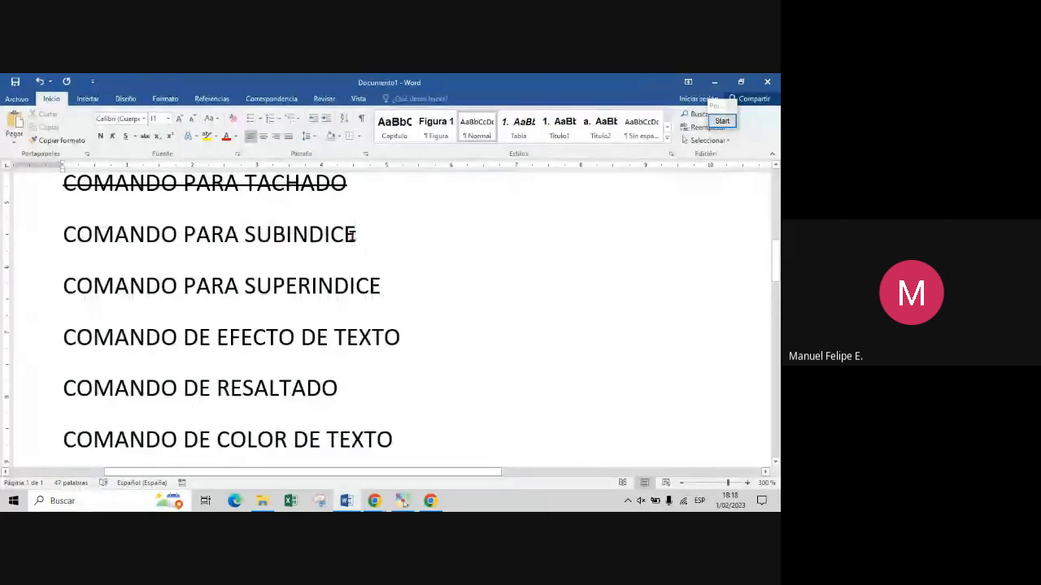
left_click(159, 137)
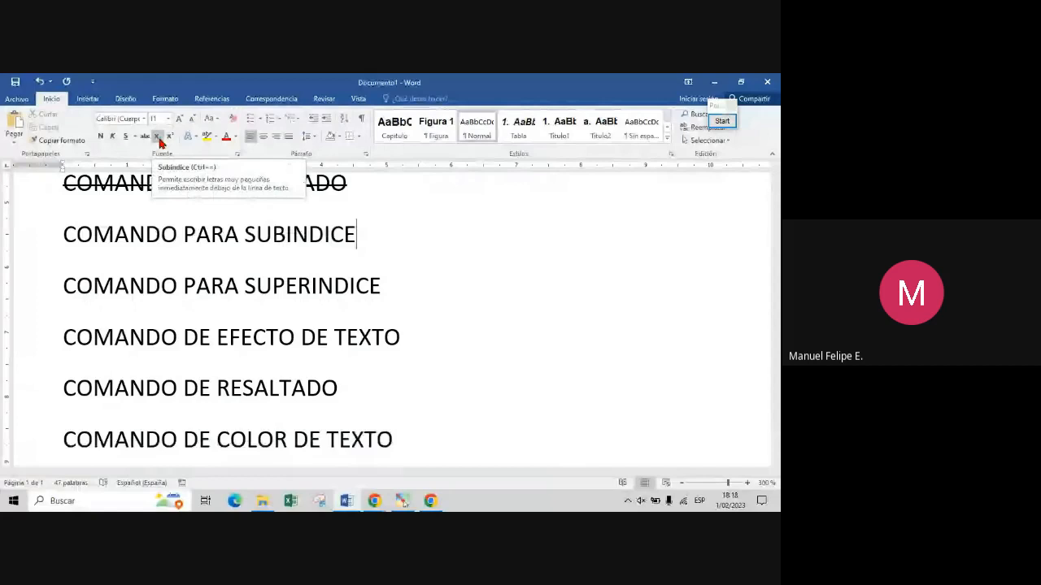
left_click(161, 140)
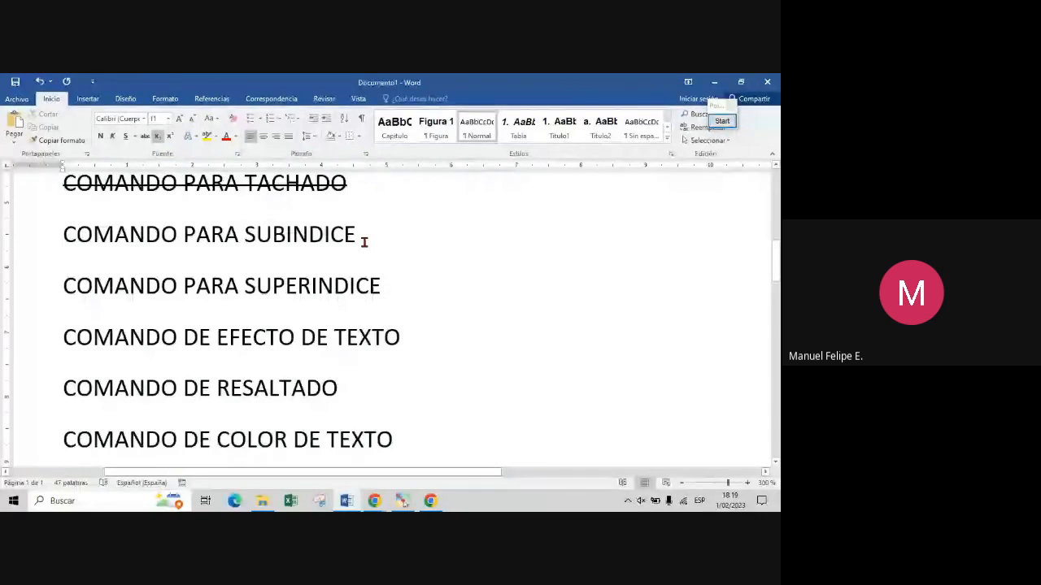
type("JA")
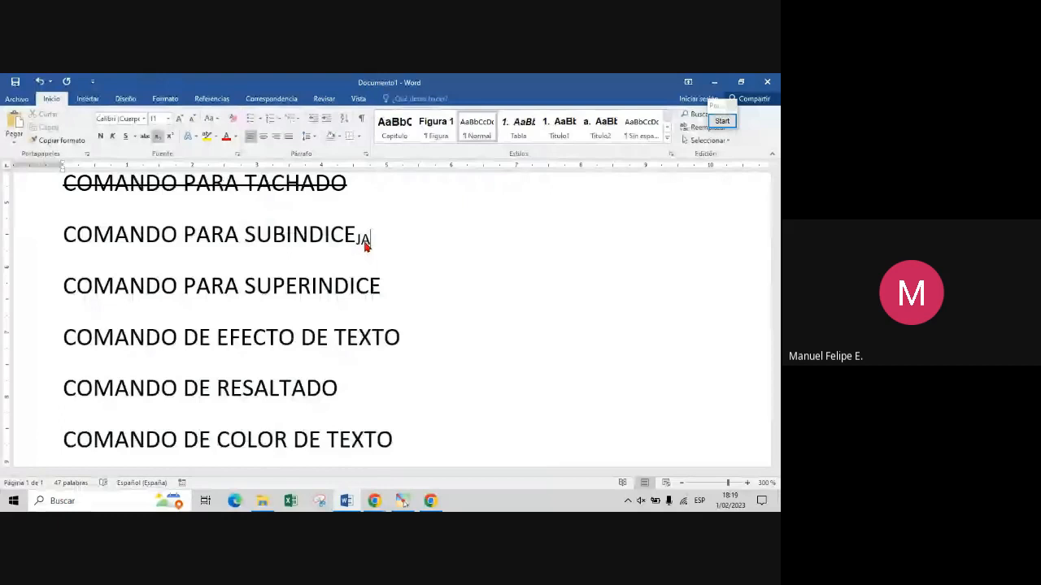
key("BackSpace")
key("BackSpace")
type("HO")
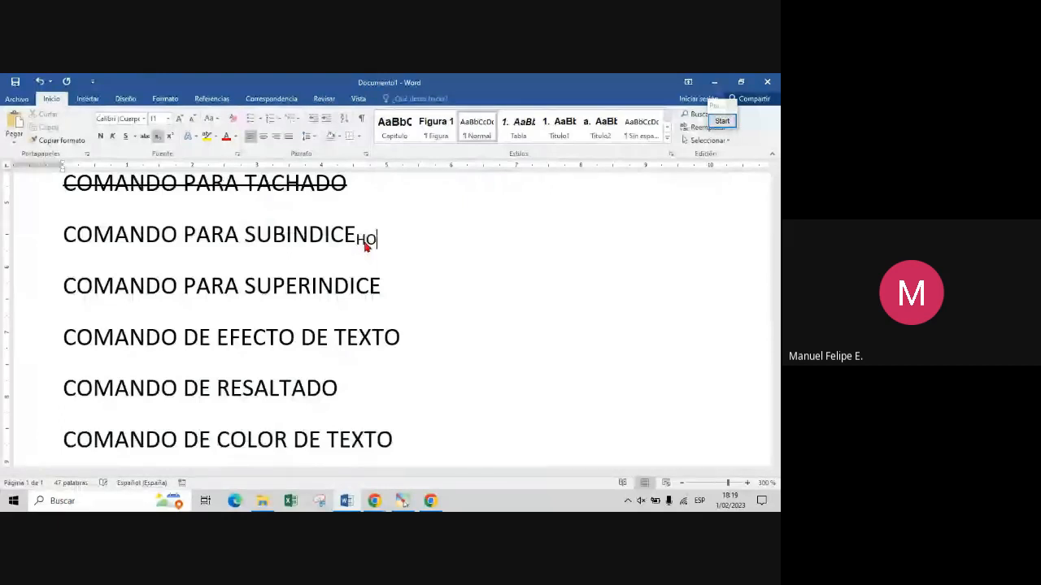
type("LA ITEC123")
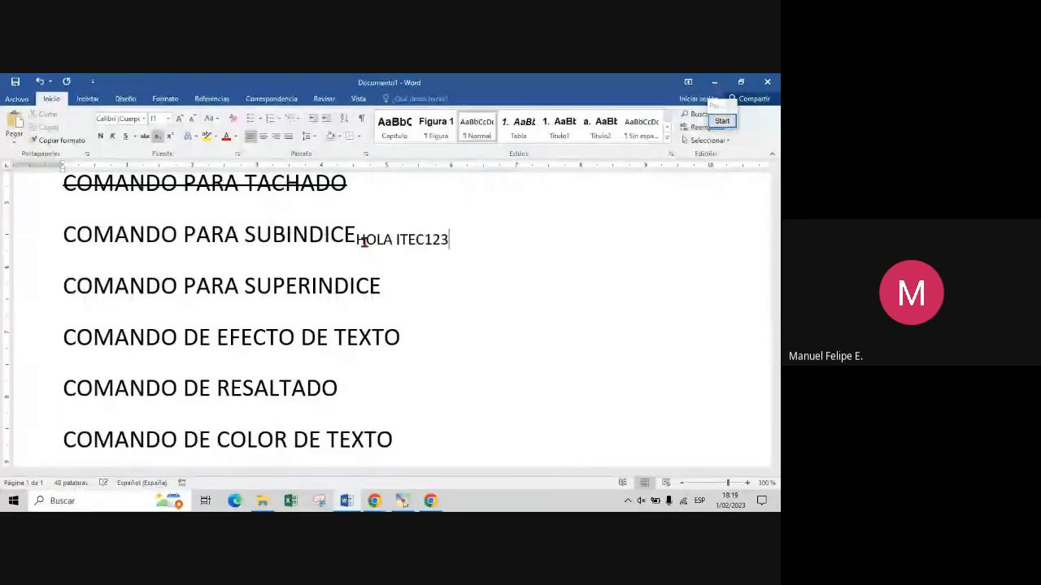
Step: Mark the subscript text "HOLA ITEC123" with a green check mark and a vertical line at its start using the screen annotation tool
key("Left")
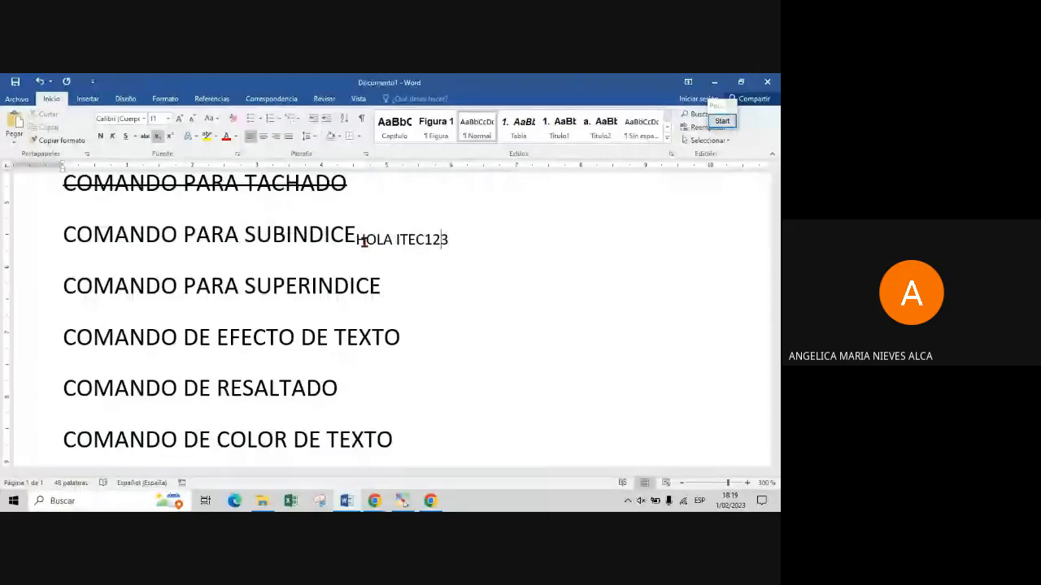
key("Left")
key("Left")
key("Left")
key("Left")
key("Left")
scroll(356, 479, "up", 14)
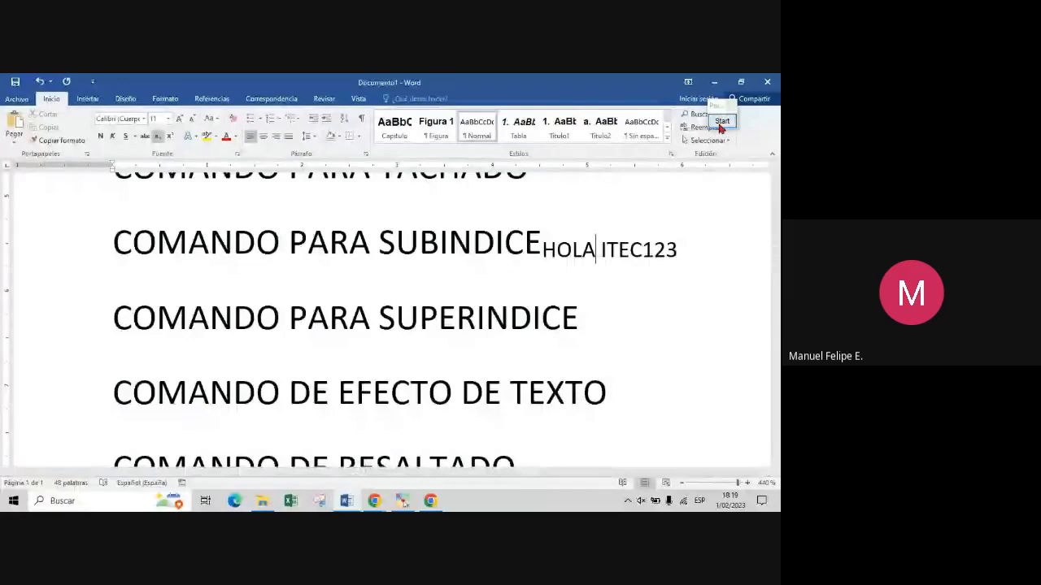
left_click(721, 124)
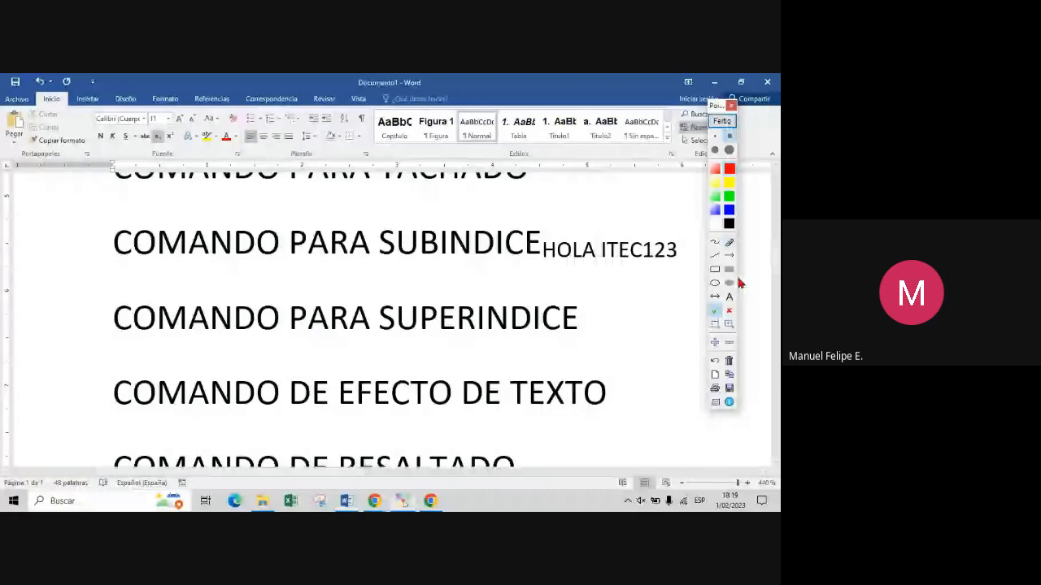
left_click(715, 270)
left_click(554, 230)
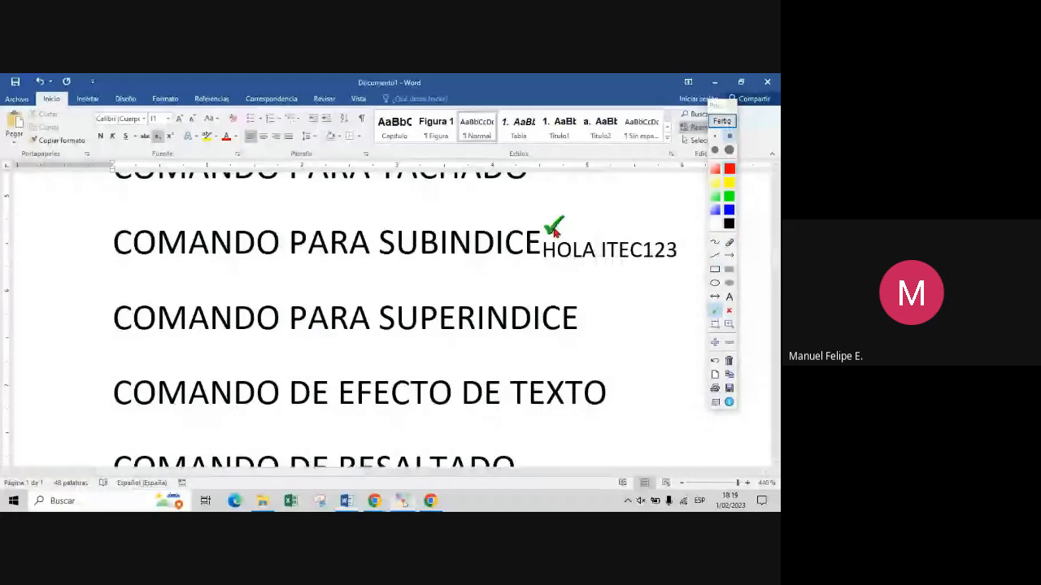
left_click(716, 256)
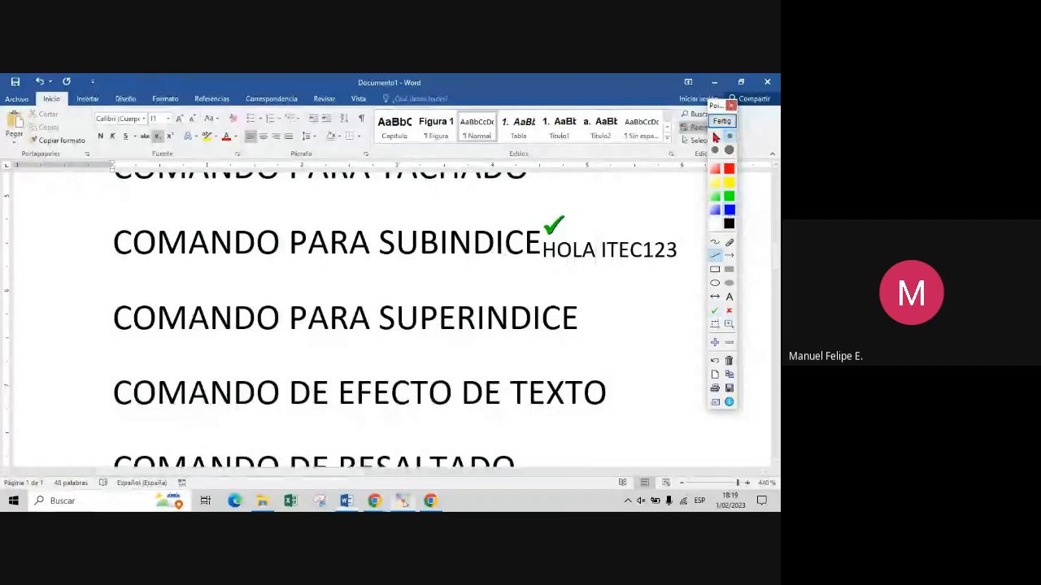
left_click_drag(541, 232, 543, 266)
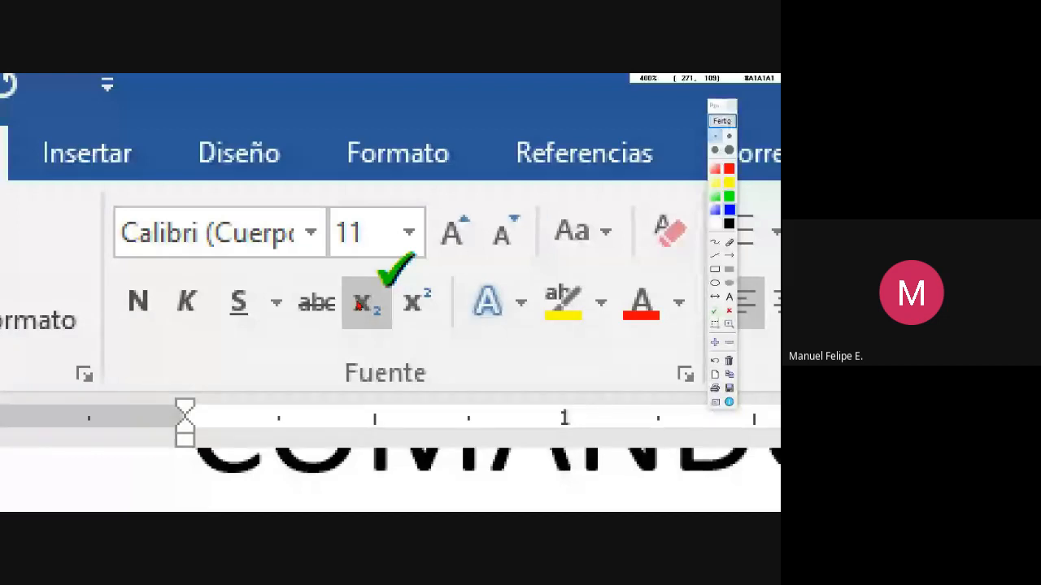
Step: Draw a straight green annotation line under the subscript "HOLA ITEC123" and leave the annotation mode
key("Escape")
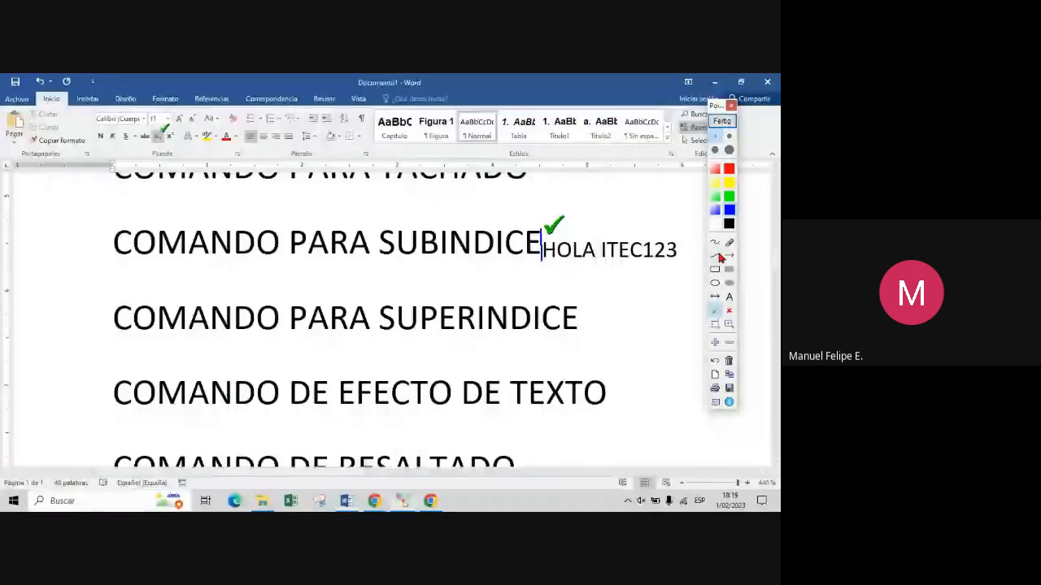
left_click(716, 255)
left_click(729, 208)
left_click_drag(545, 260, 677, 262)
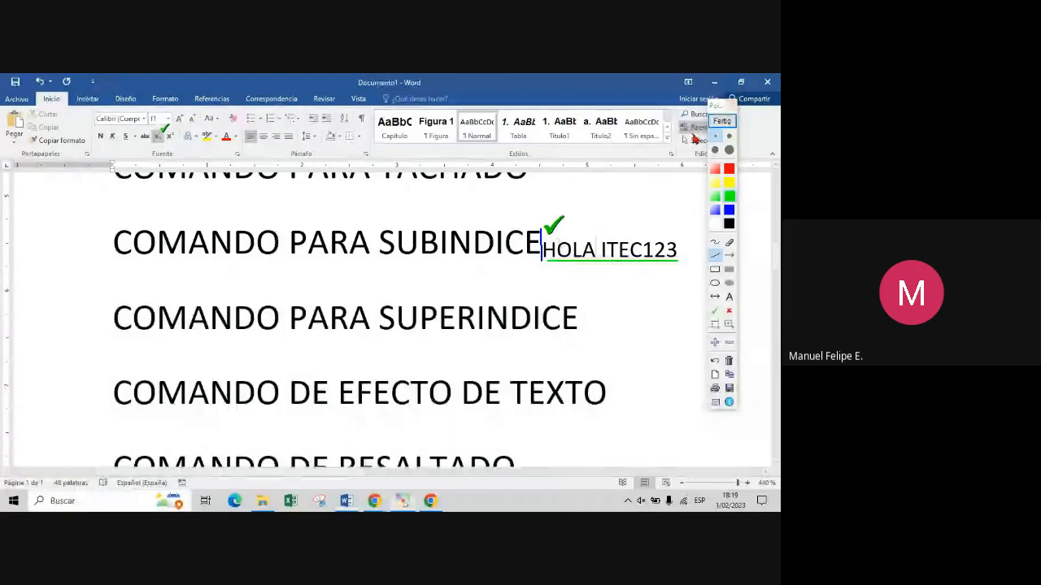
left_click(721, 120)
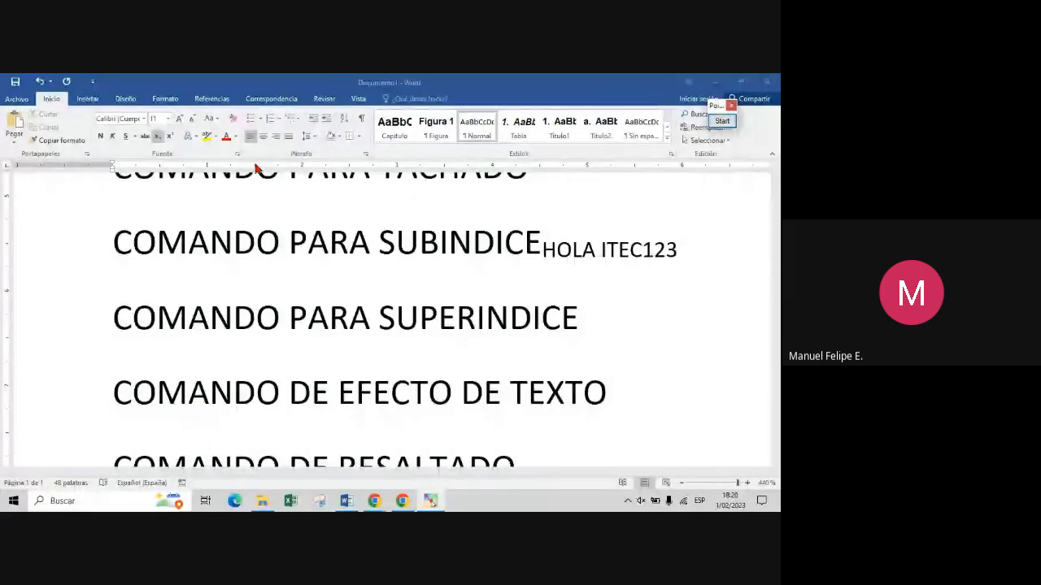
Step: Add the text "HOLA ITEC 123" as superscript directly after the line "COMANDO PARA SUPERINDICE"
left_click(625, 323)
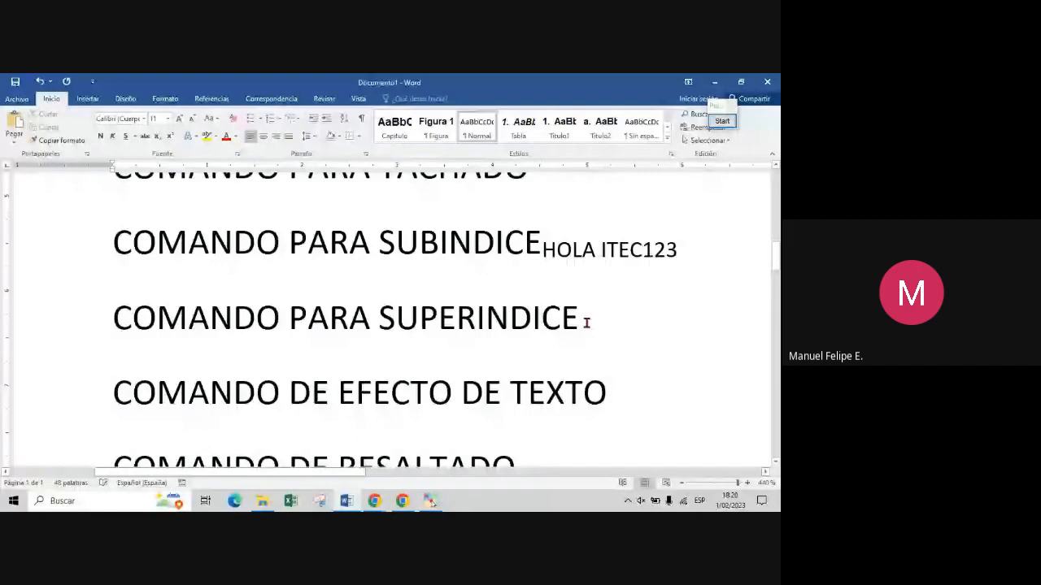
left_click(586, 323)
left_click(172, 136)
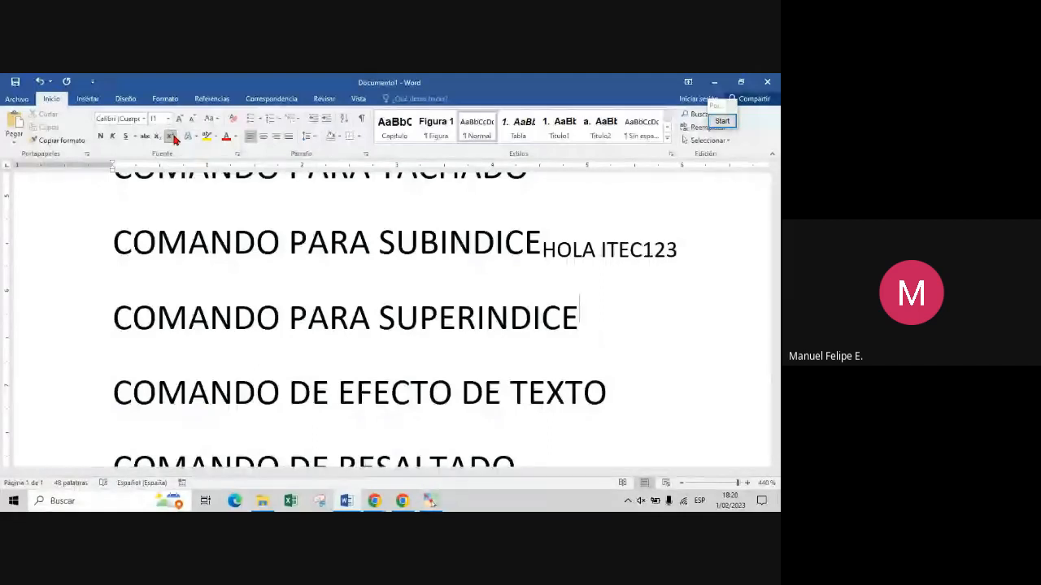
type("HOLA ITEC")
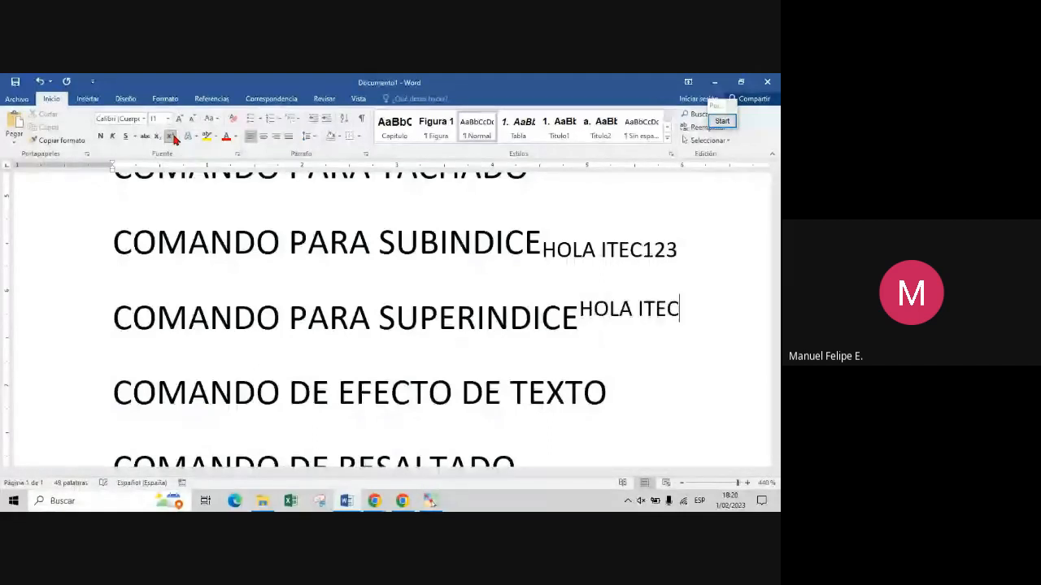
type(" 123")
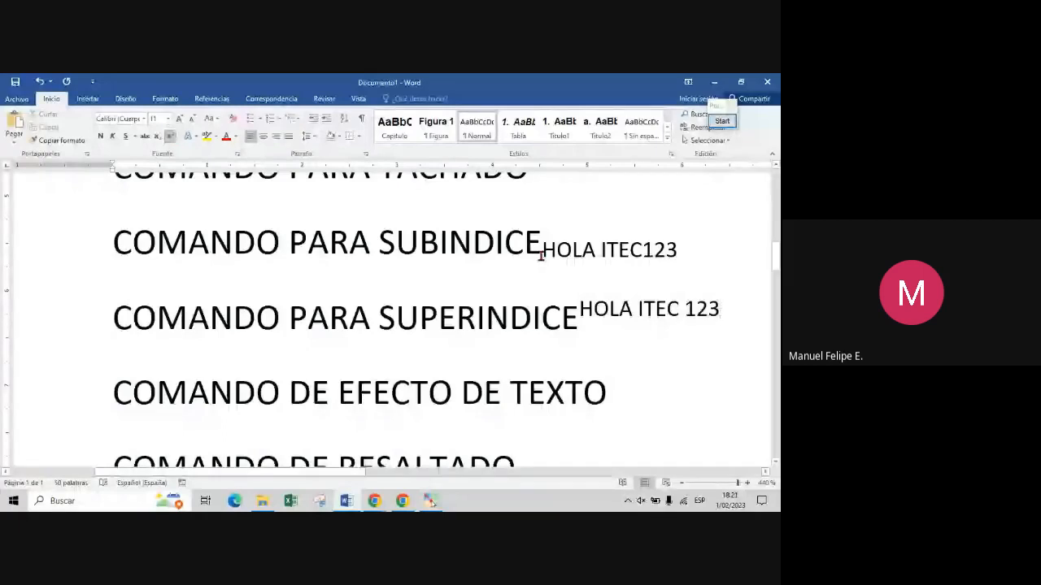
left_click_drag(721, 316, 221, 311)
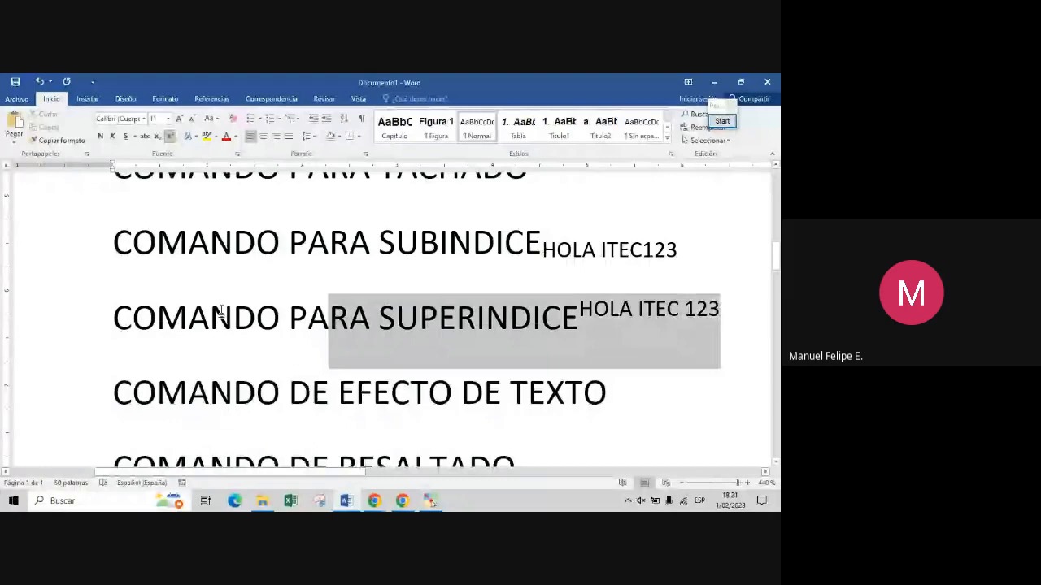
left_click(638, 309)
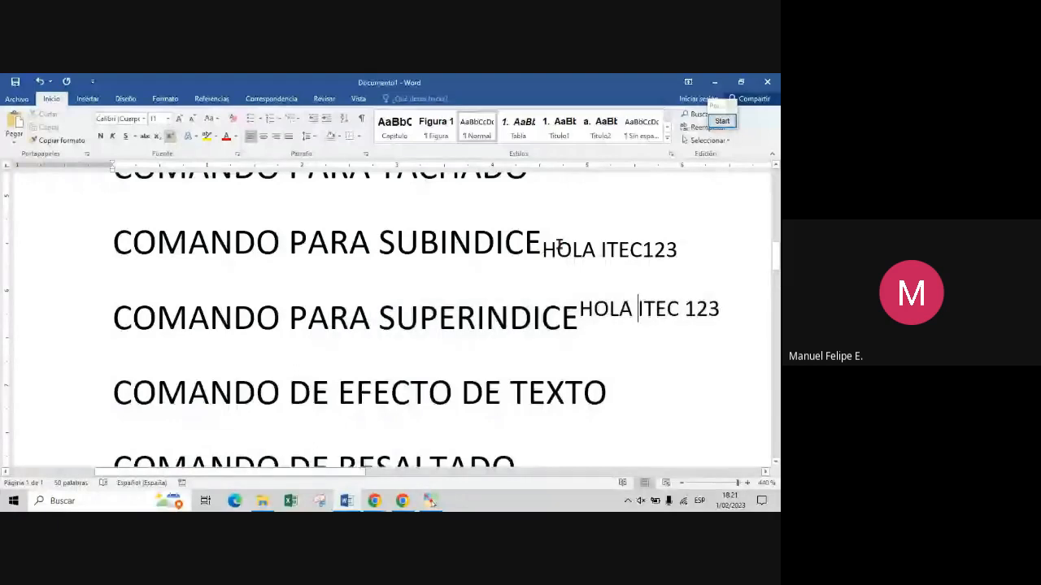
left_click(568, 249)
left_click_drag(569, 251, 627, 328)
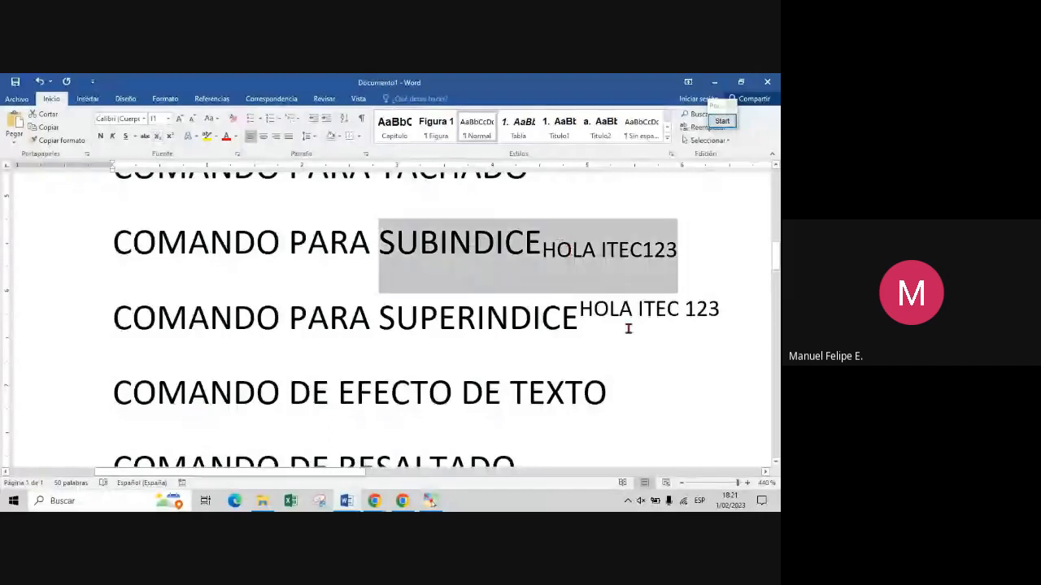
left_click(655, 309)
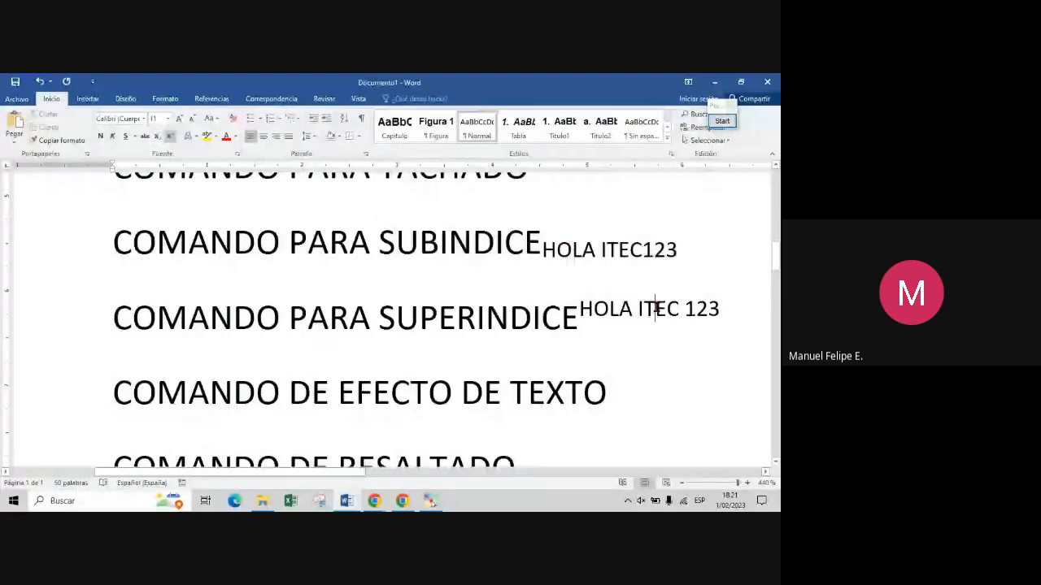
left_click_drag(655, 309, 380, 322)
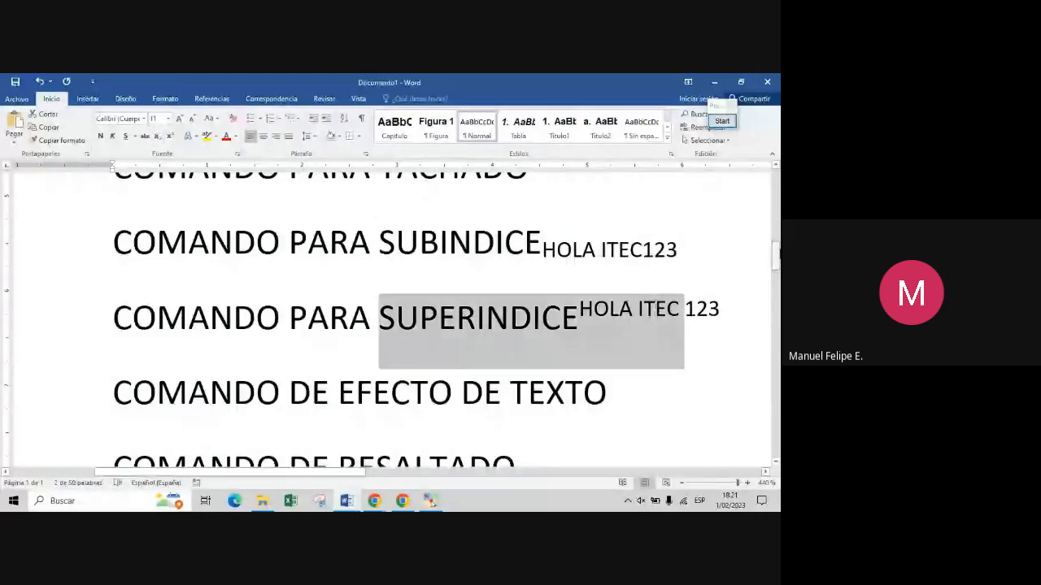
Step: Apply the white text effect with an orange outline to the whole line "COMANDO DE EFECTO DE TEXTO"
left_click_drag(779, 254, 778, 269)
left_click(543, 257)
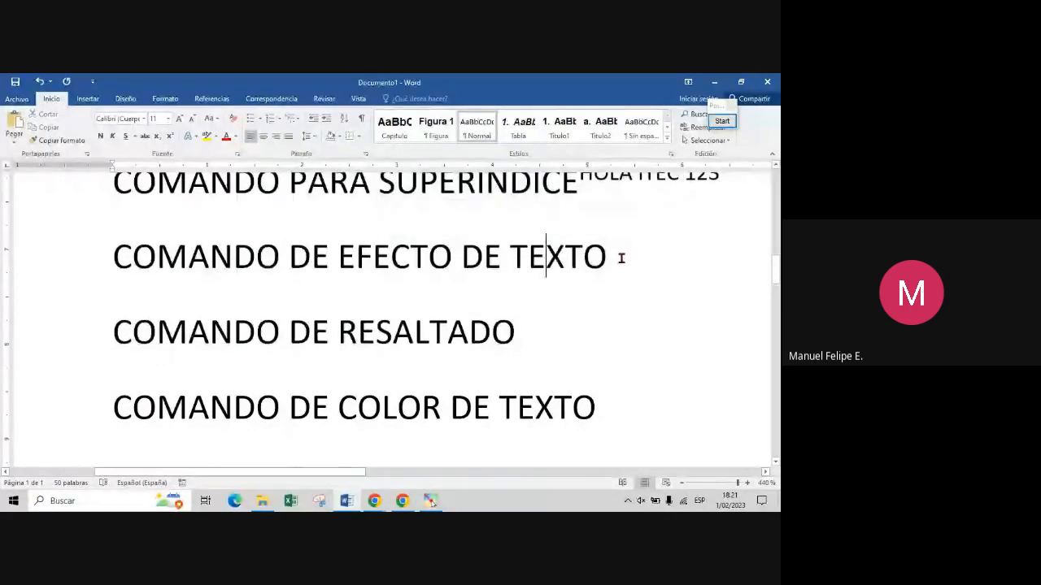
left_click_drag(620, 258, 174, 280)
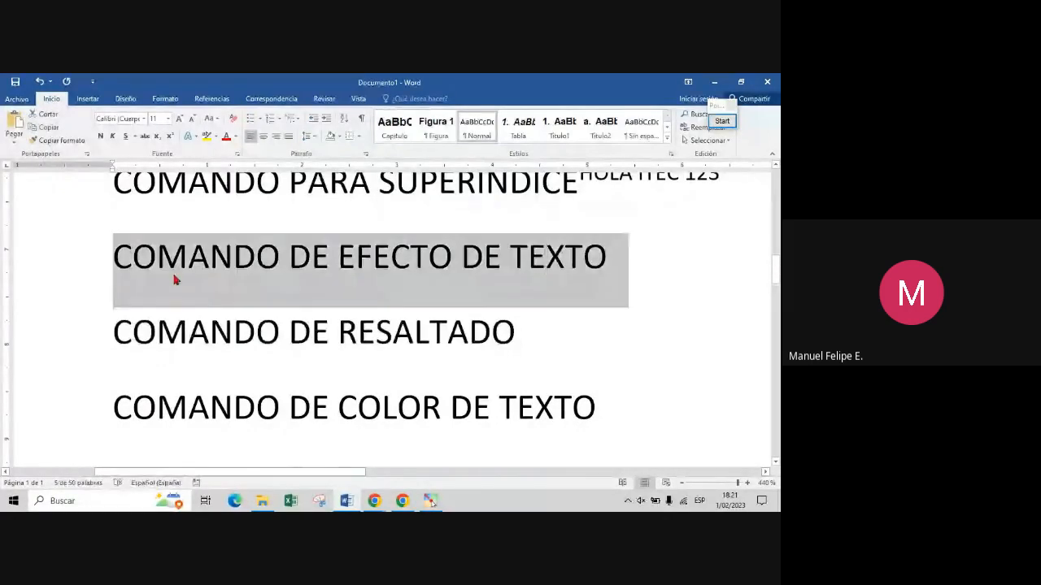
left_click(200, 139)
left_click(199, 138)
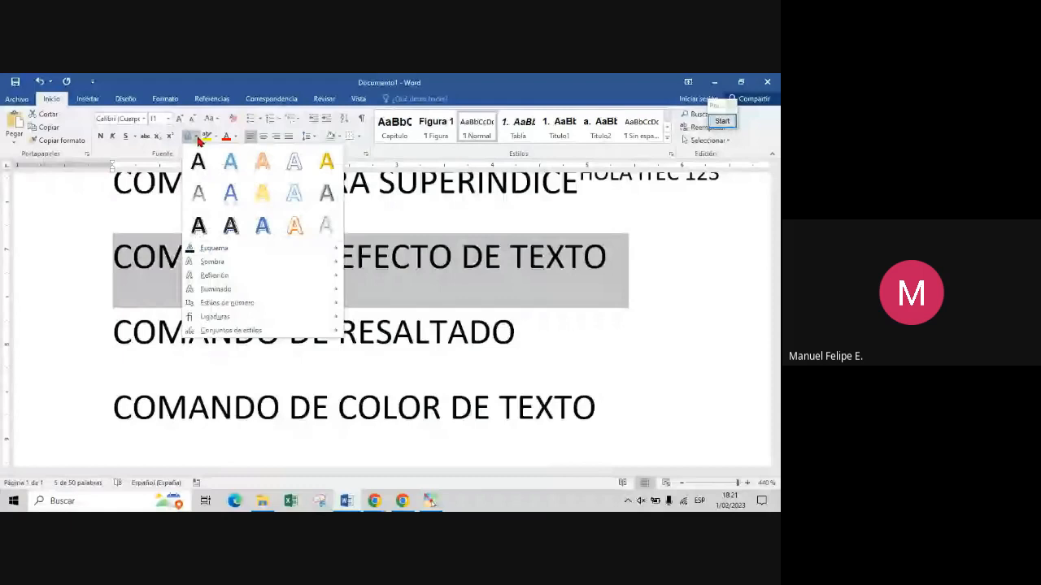
left_click(293, 225)
left_click(571, 257)
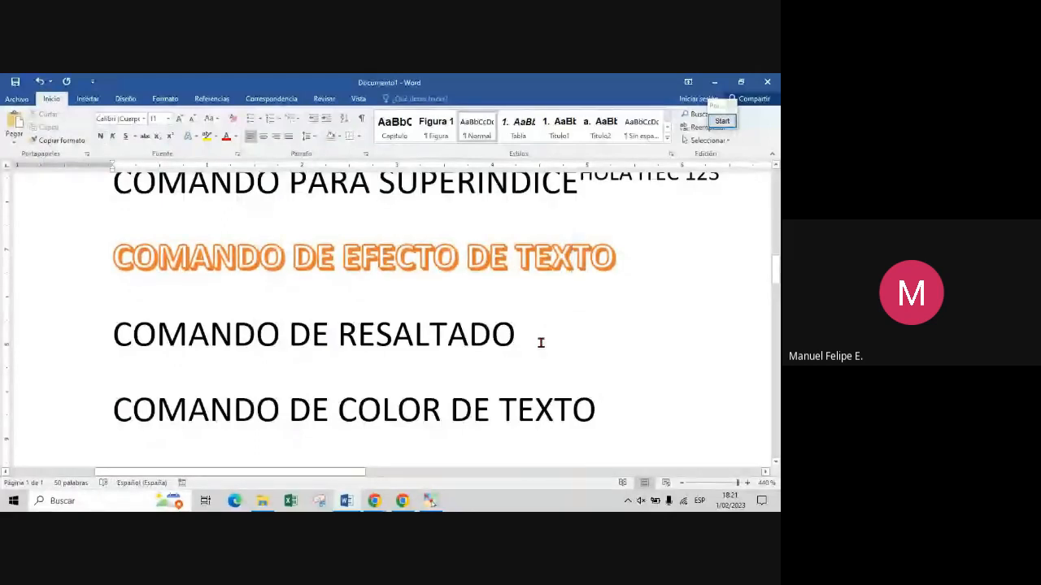
Step: Highlight the whole line "COMANDO DE RESALTADO" in yellow
triple_click(355, 334)
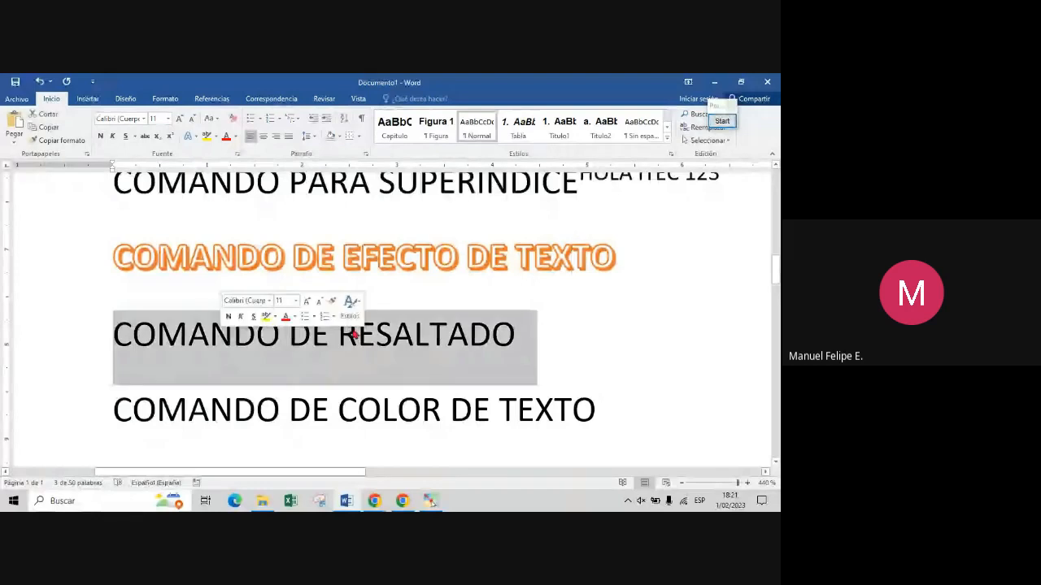
left_click(216, 137)
key("ctrl")
key("ctrl")
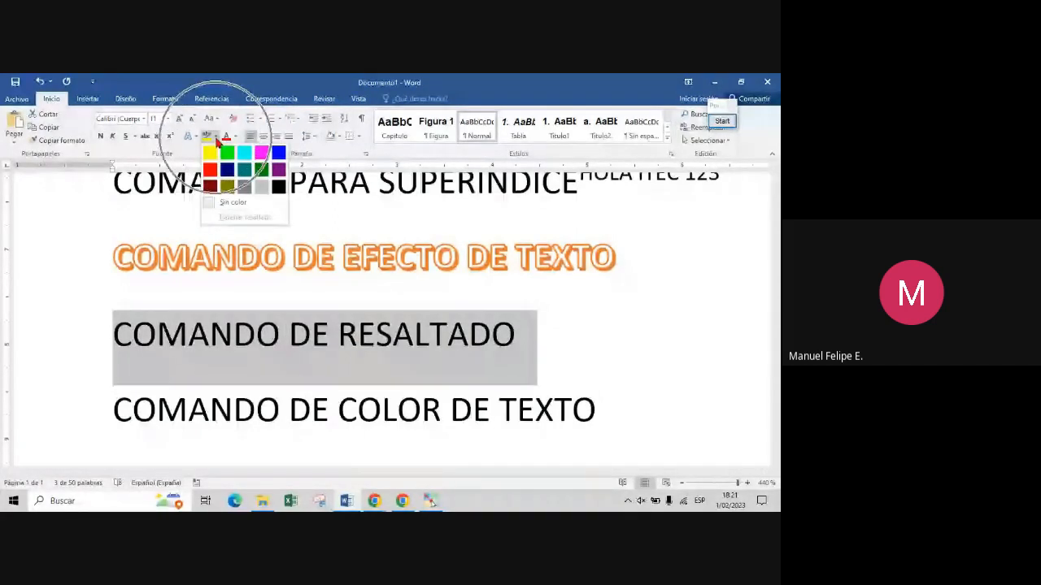
key("ctrl")
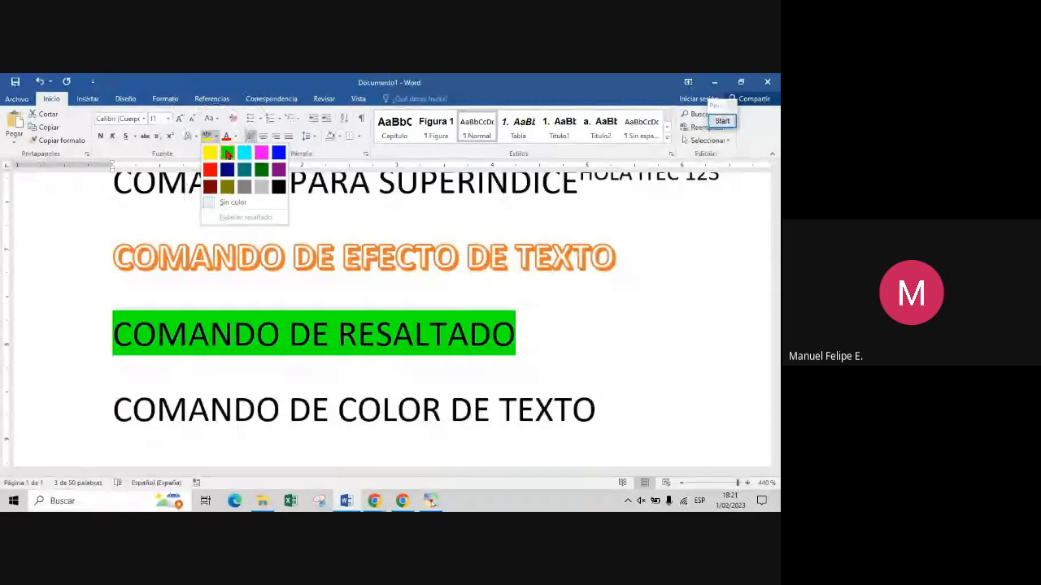
left_click(500, 318)
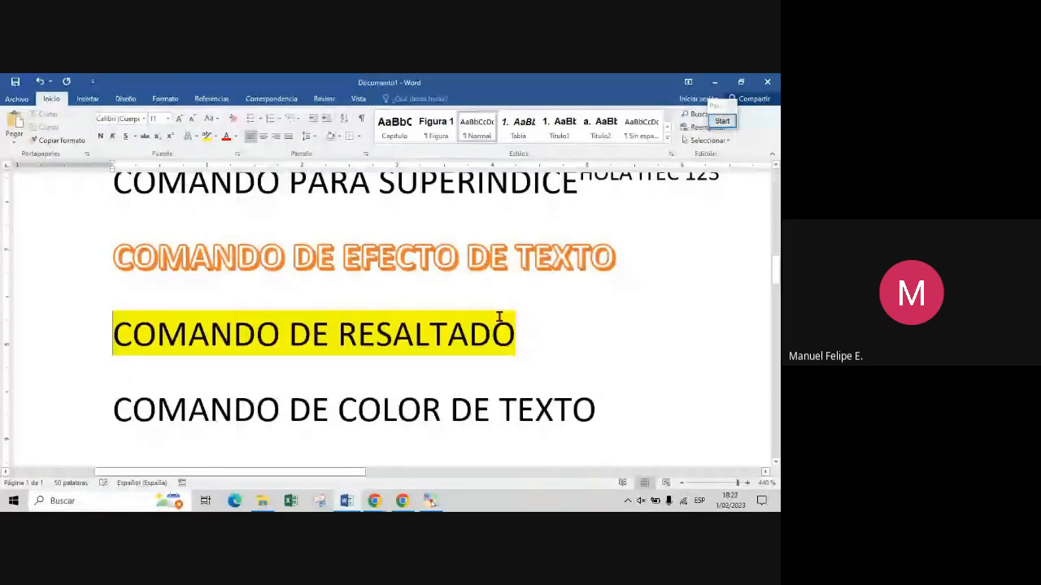
Step: Set the font colour of the line "COMANDO DE COLOR DE TEXTO" to the standard blue and make it bold
left_click(572, 406)
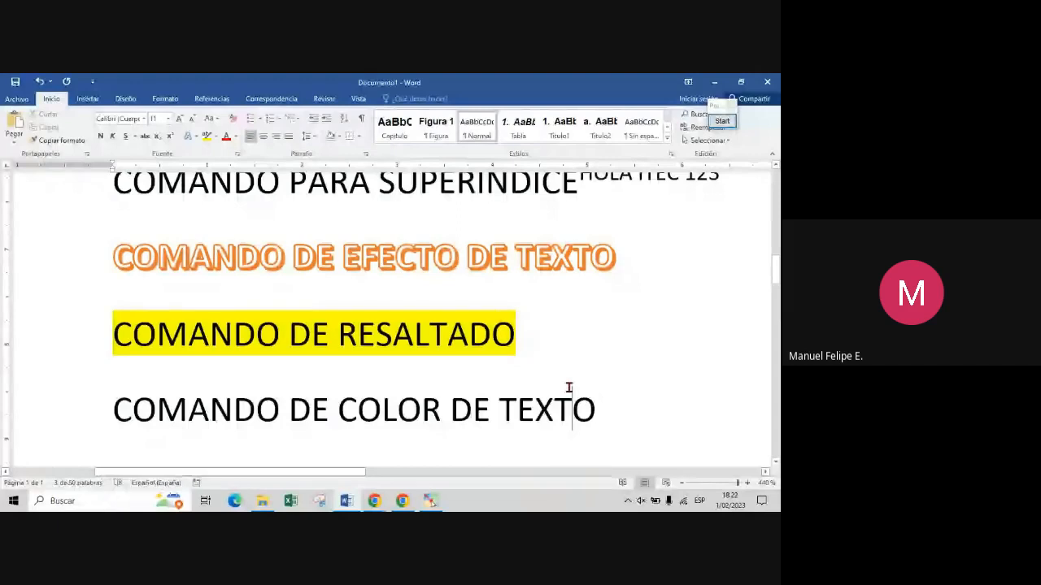
left_click_drag(600, 410, 231, 442)
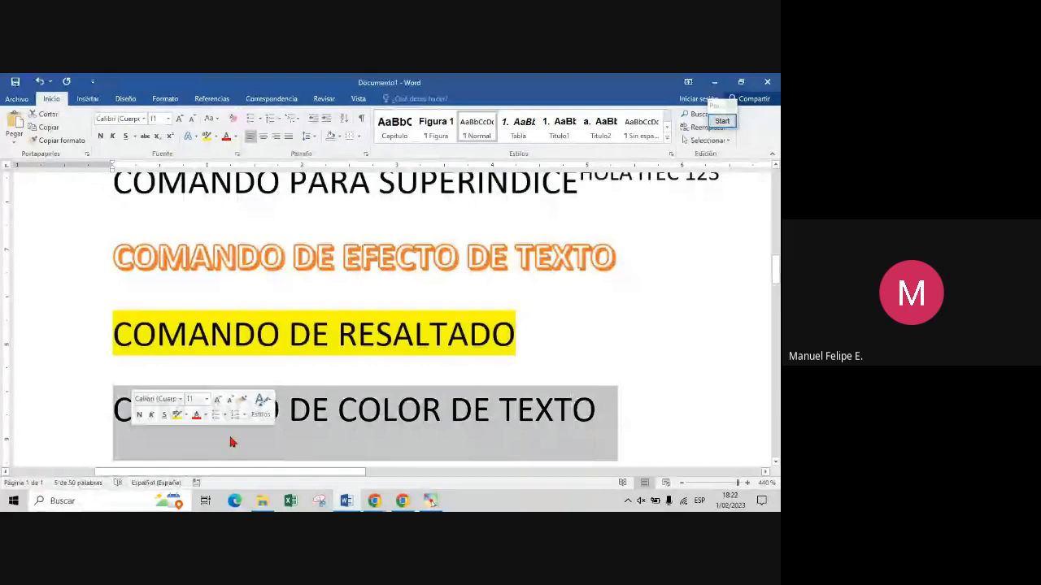
left_click(235, 136)
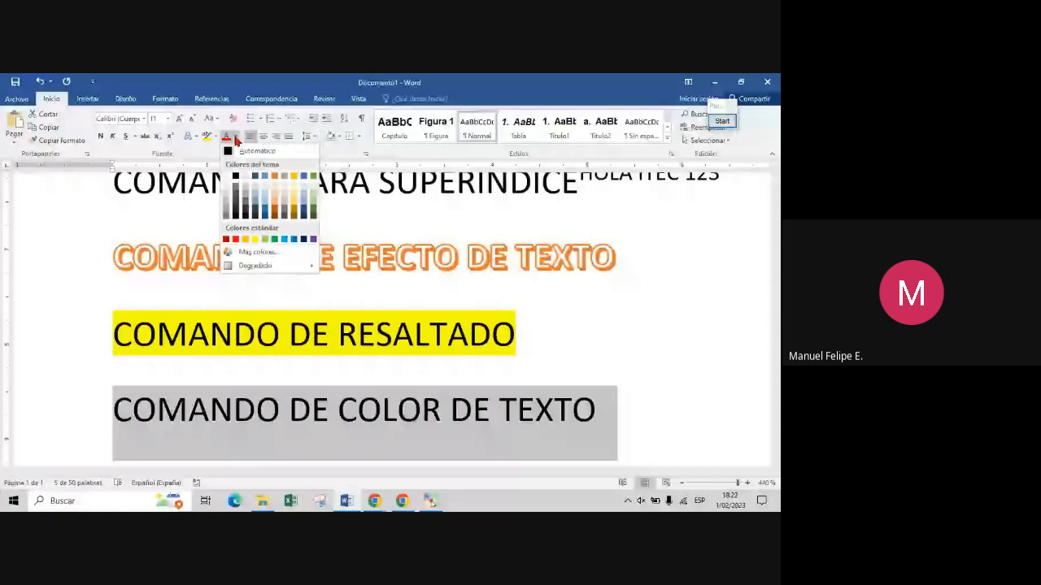
left_click(293, 245)
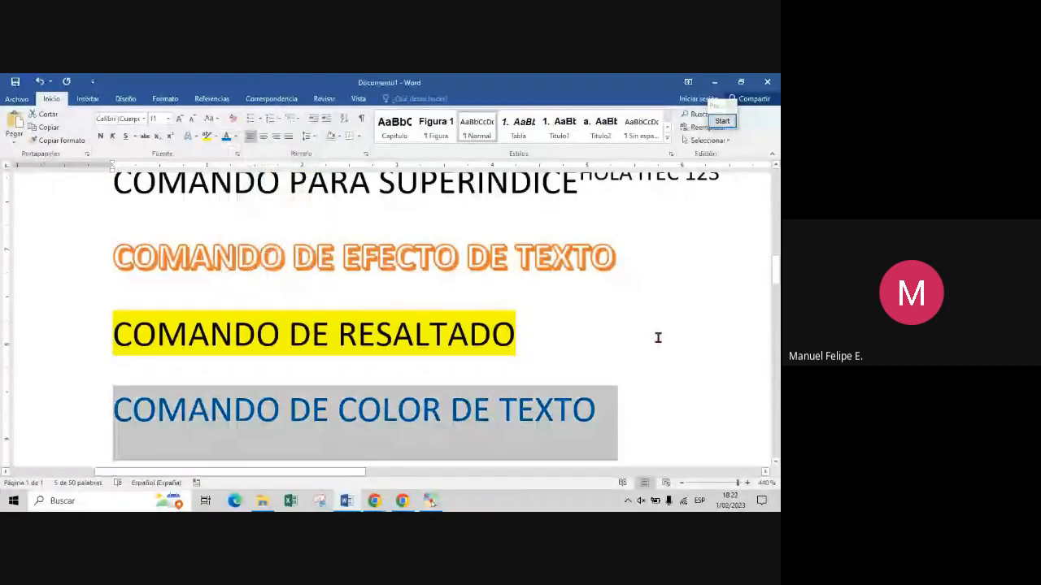
key("ctrl+n")
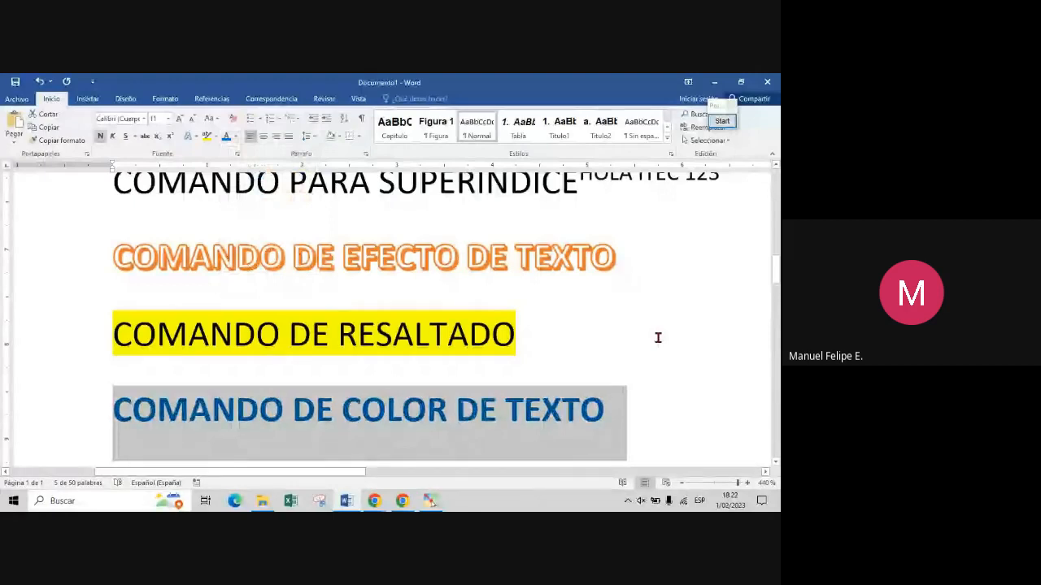
scroll(657, 338, "down", 20)
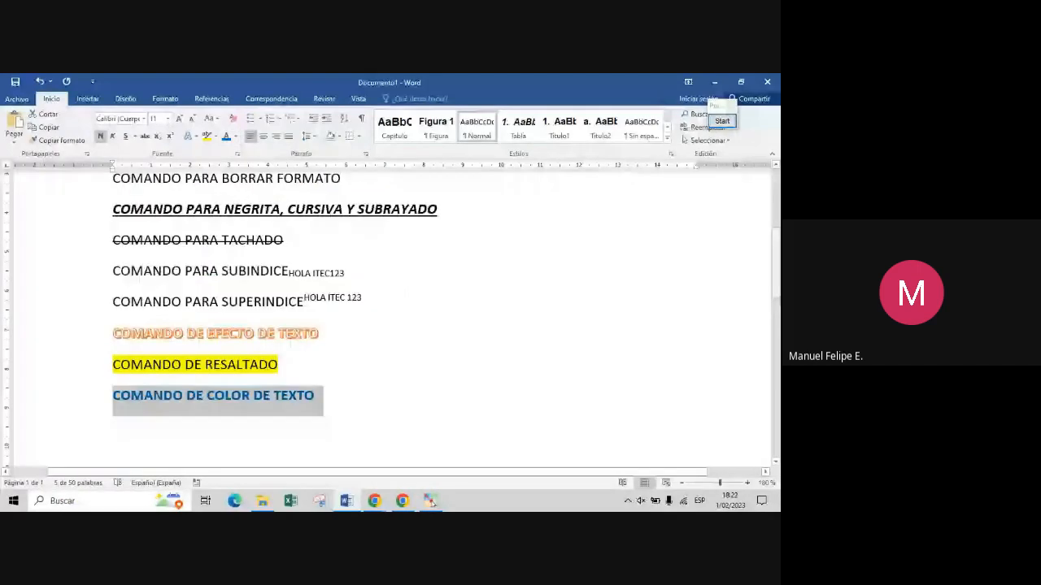
scroll(374, 320, "up", 2)
scroll(374, 320, "down", 1)
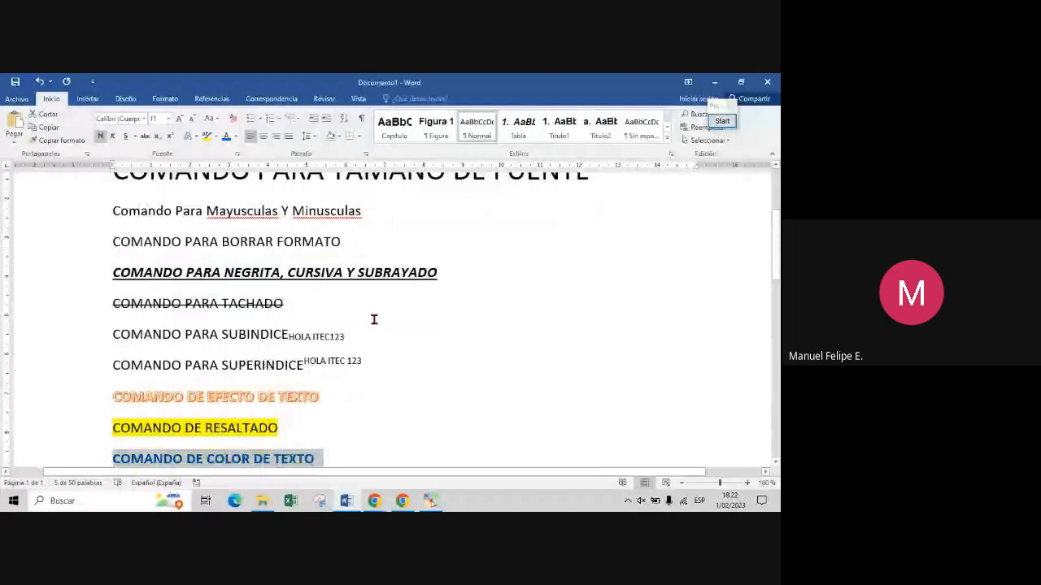
scroll(374, 319, "down", 5)
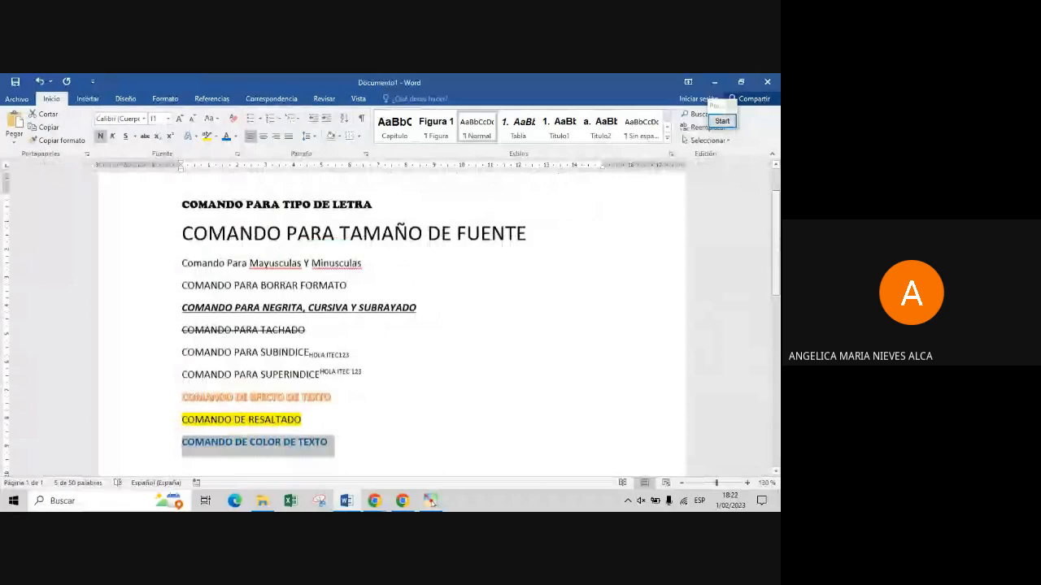
left_click(309, 429)
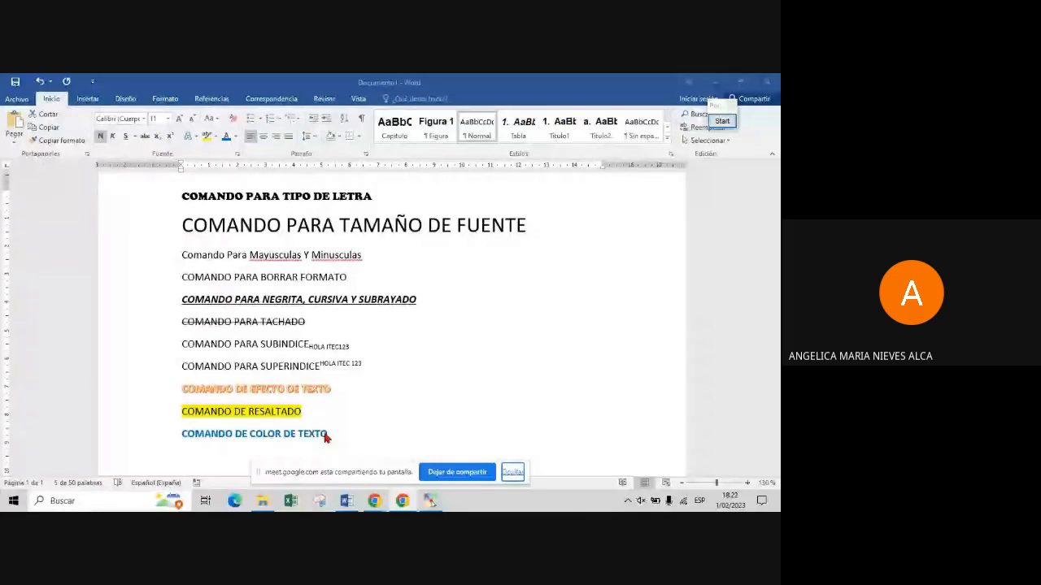
Step: Remove the subscript formatting from "HOLA ITEC123" in the line "COMANDO PARA SUBINDICE"
triple_click(324, 438)
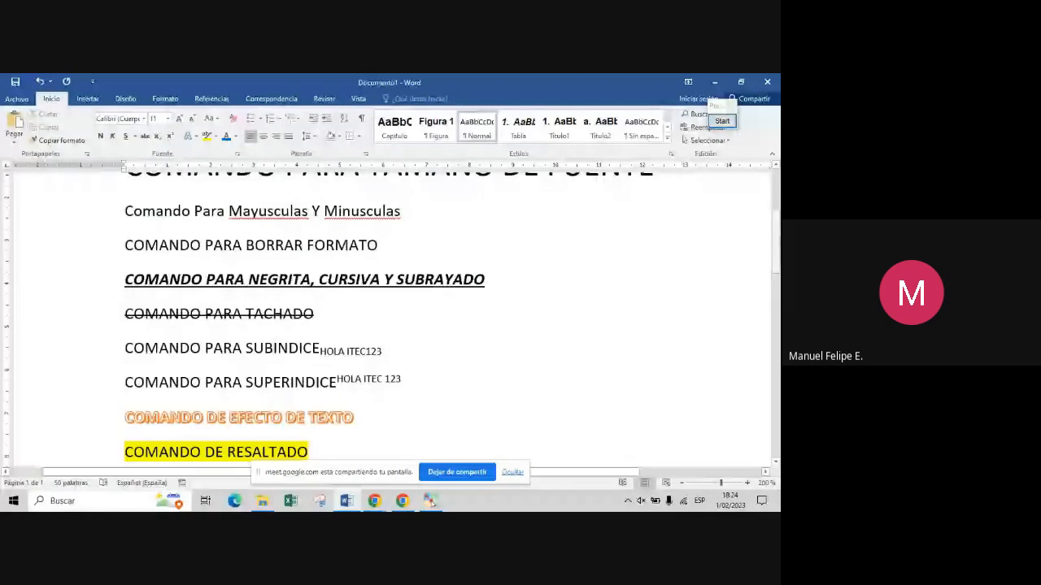
scroll(352, 307, "down", 1)
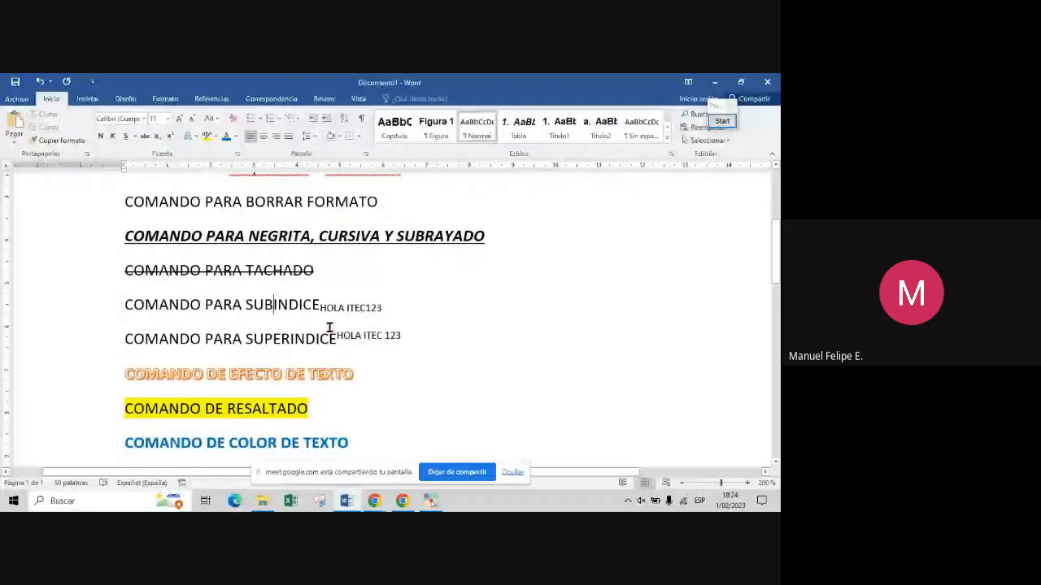
scroll(329, 327, "up", 1)
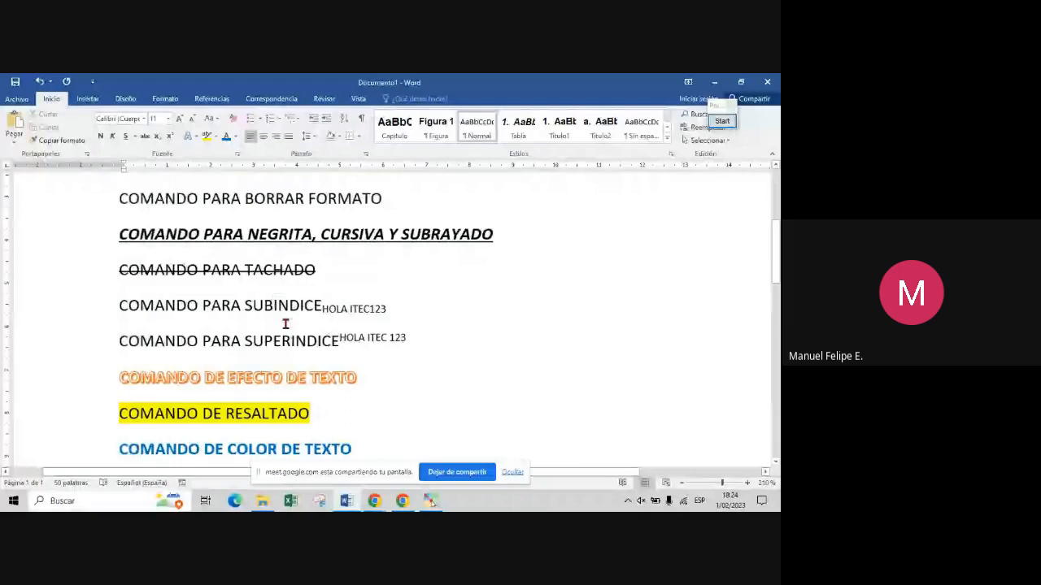
scroll(342, 314, "up", 4)
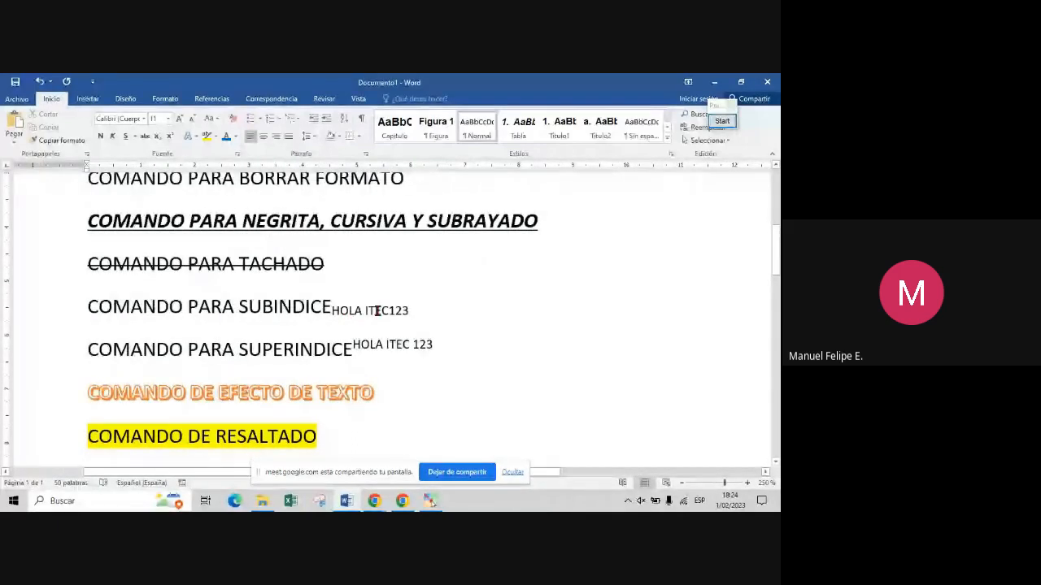
left_click_drag(377, 311, 148, 323)
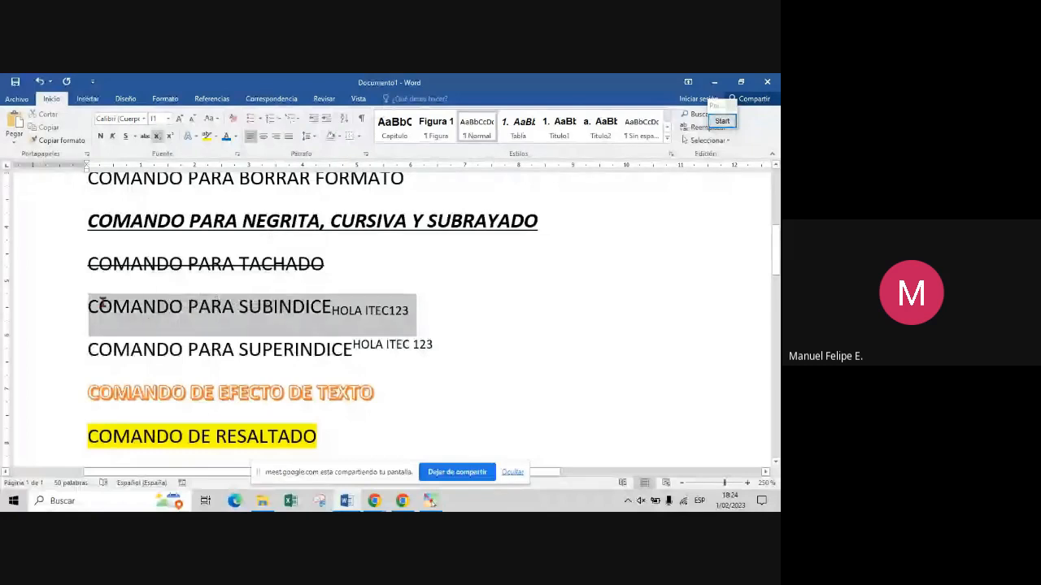
key("ctrl+equal")
left_click_drag(454, 310, 334, 310)
key("BackSpace")
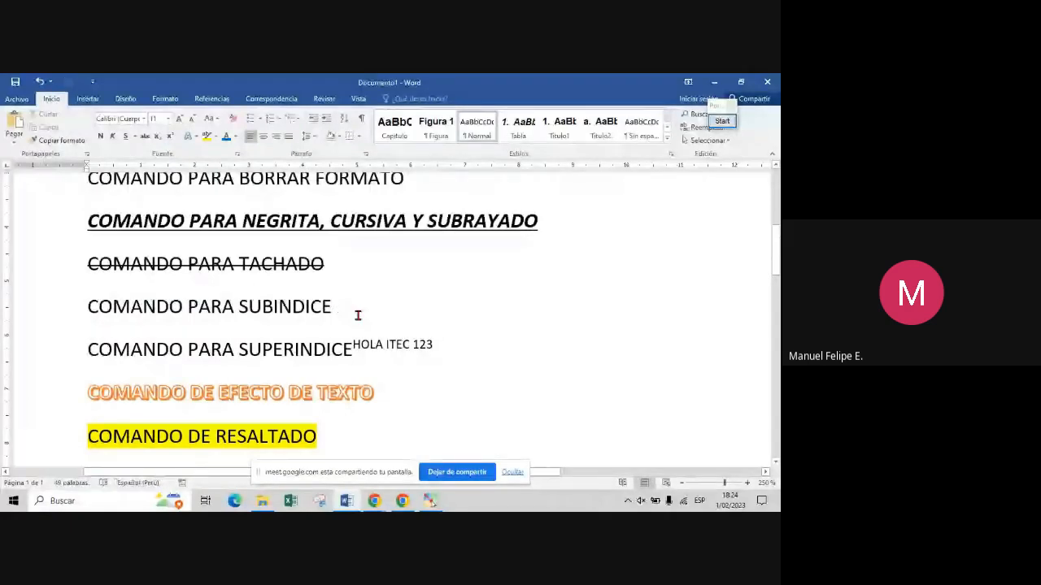
key("ctrl+z")
left_click(468, 323)
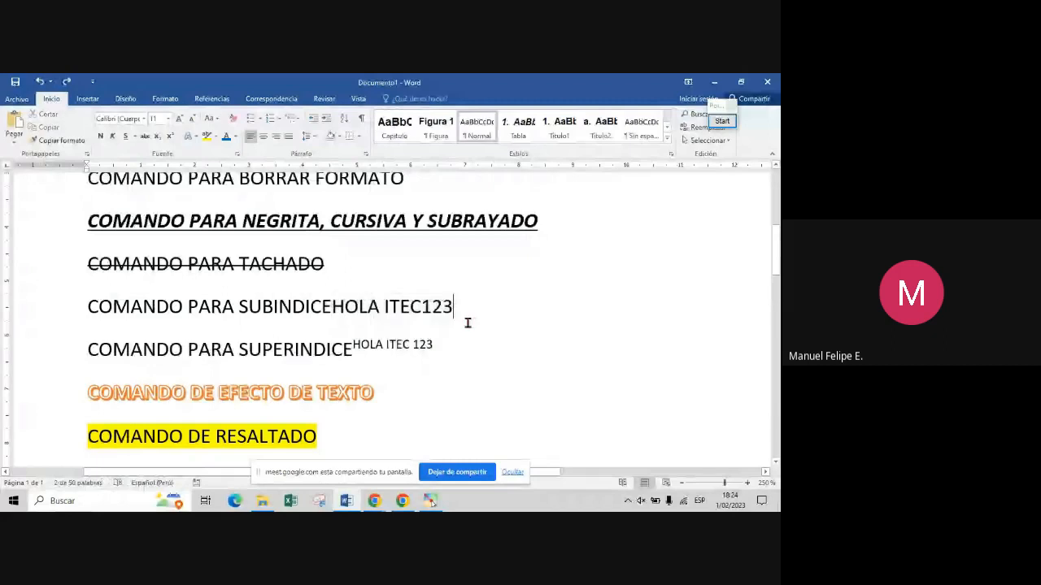
Step: Insert a space between "SUBINDICE" and "HOLA ITEC123" and format only "HOLA ITEC123" as subscript
left_click(334, 312)
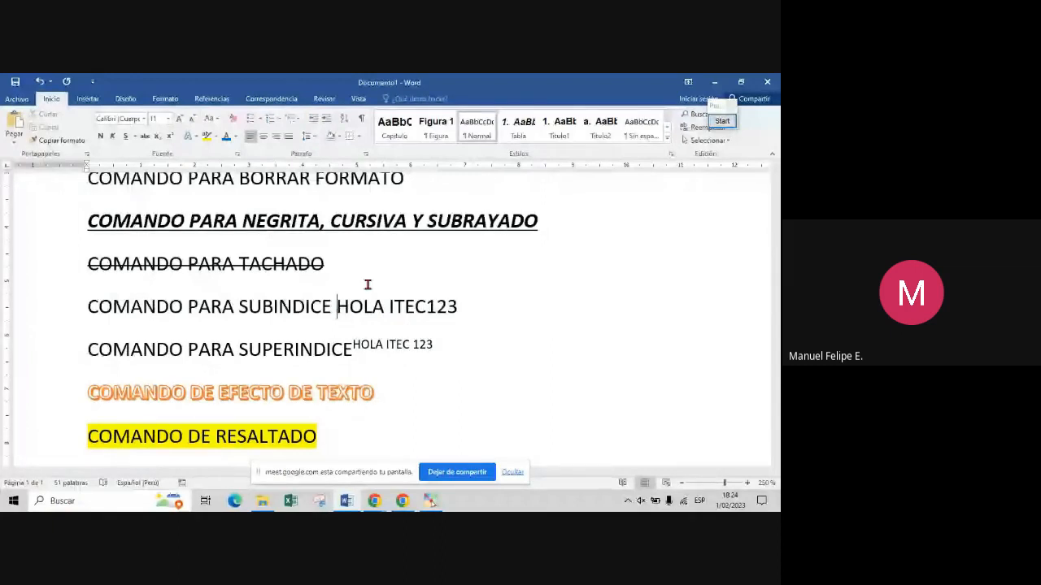
left_click(461, 313)
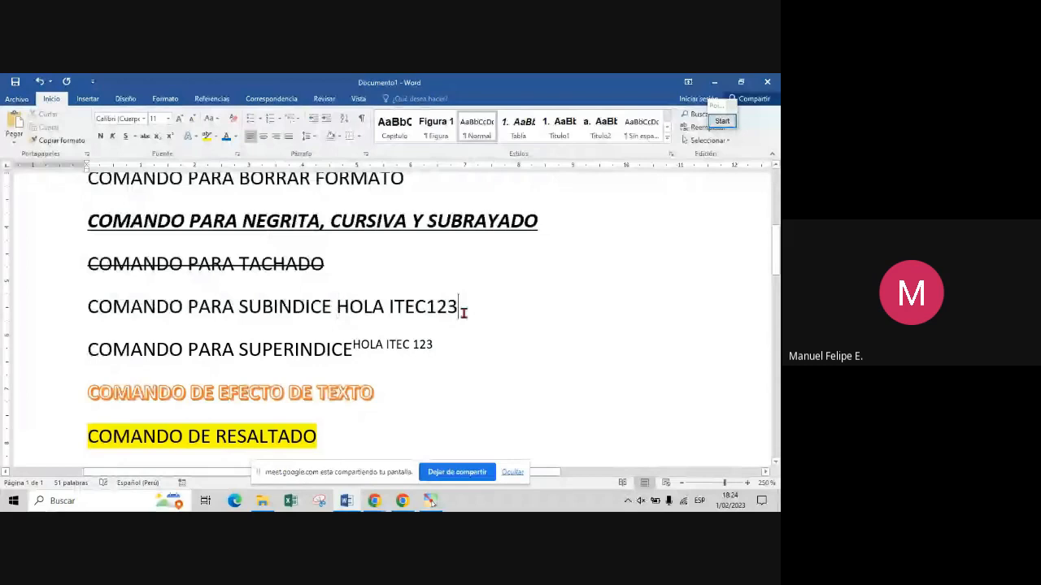
left_click_drag(337, 312, 465, 314)
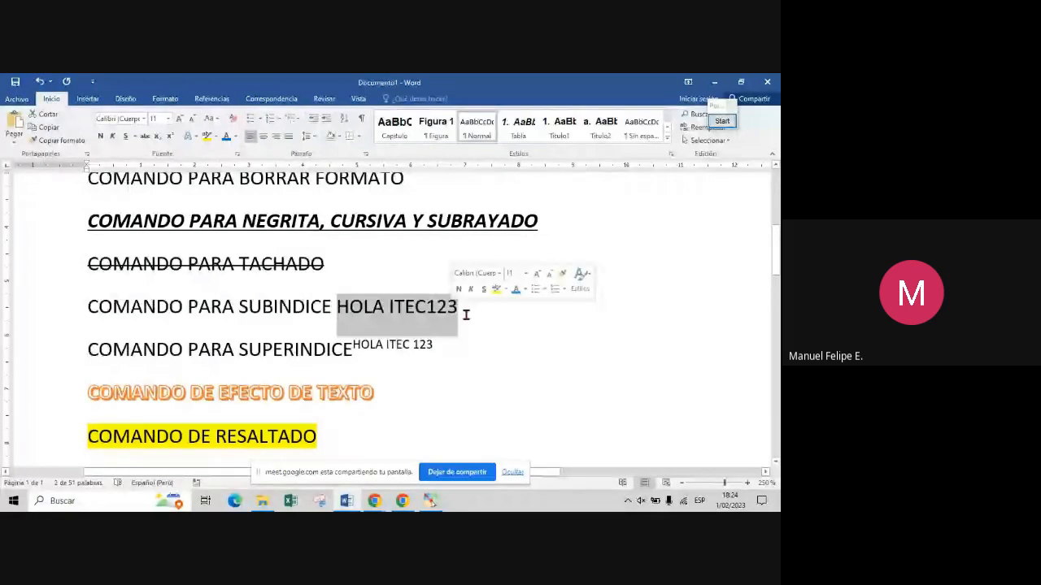
left_click(466, 316)
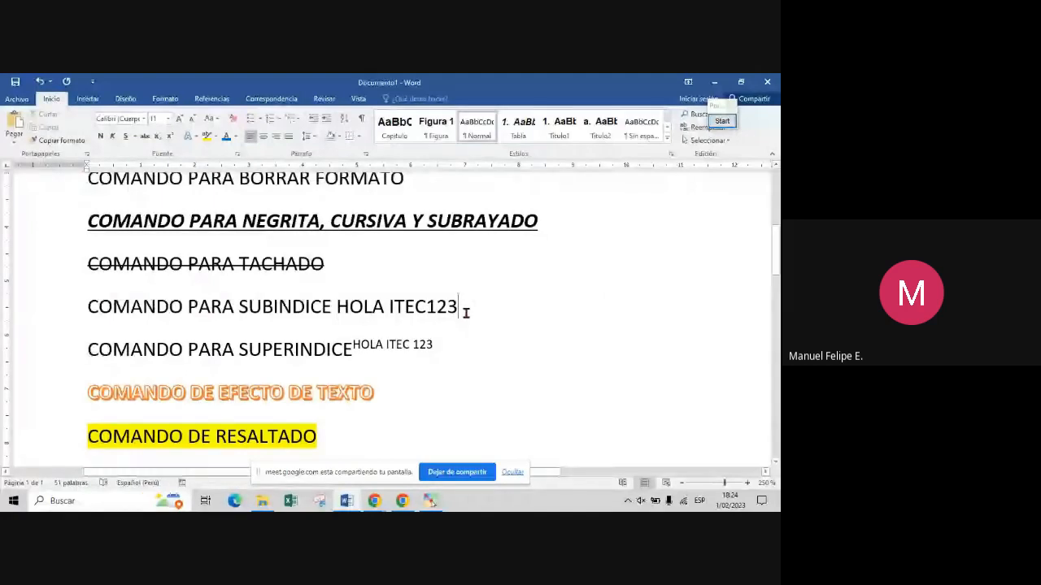
left_click_drag(466, 312, 336, 307)
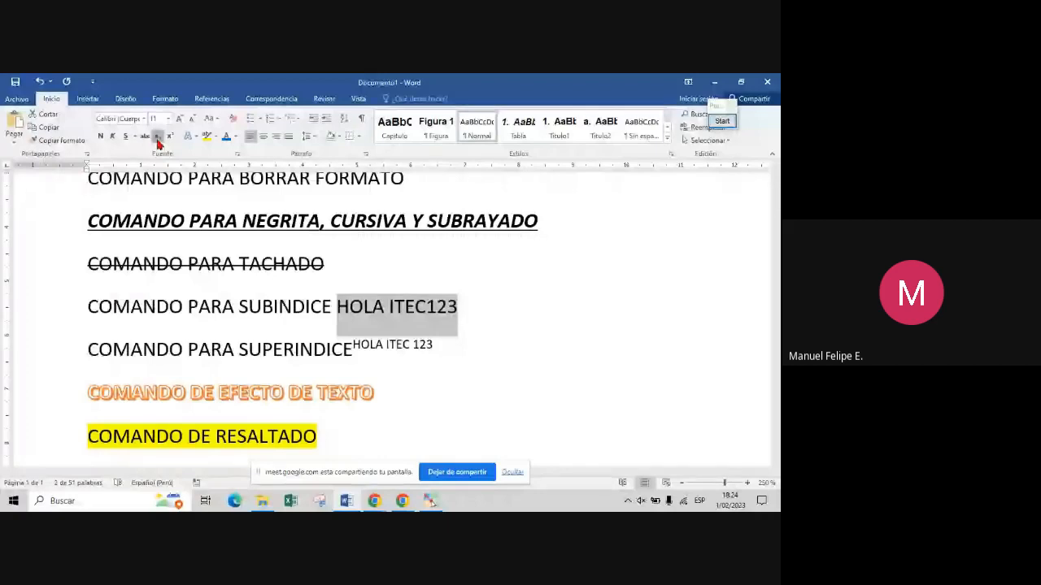
left_click(158, 137)
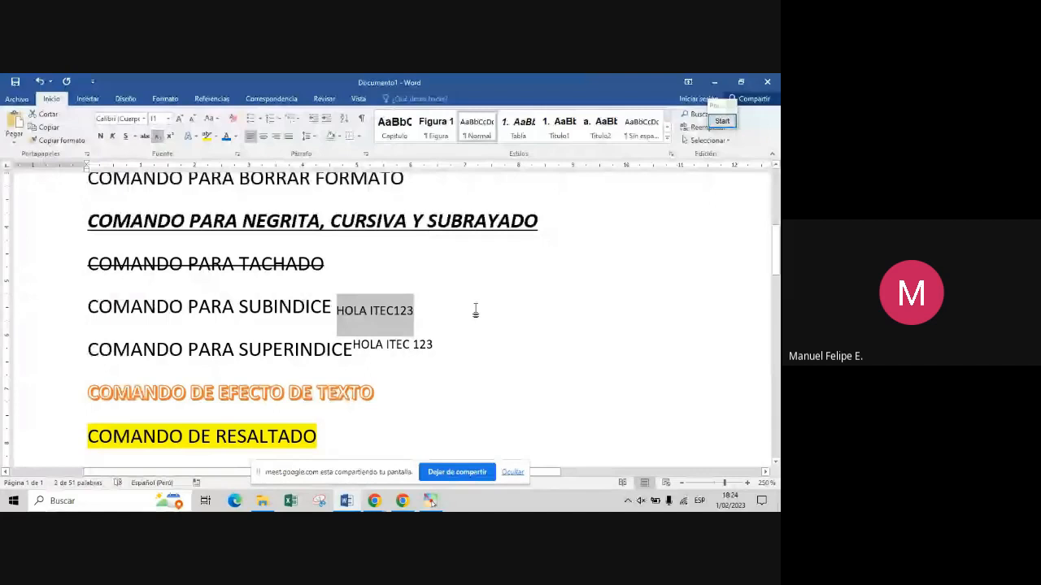
Step: Clear the superscript formatting of "HOLA ITEC 123" and delete that text from the end of the line "COMANDO PARA SUPERINDICE"
left_click(435, 347)
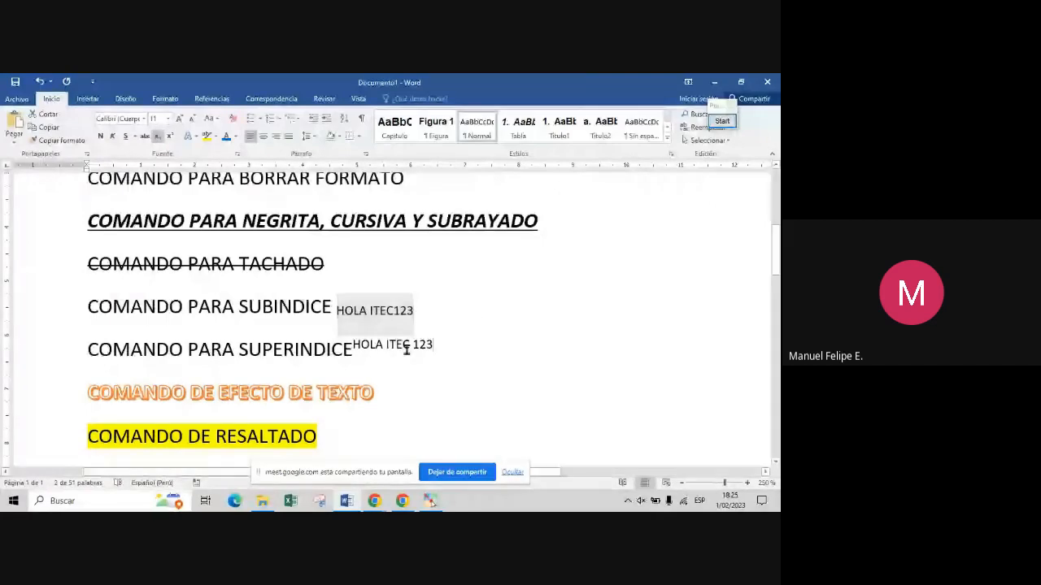
left_click_drag(407, 350, 366, 348)
key("ctrl+space")
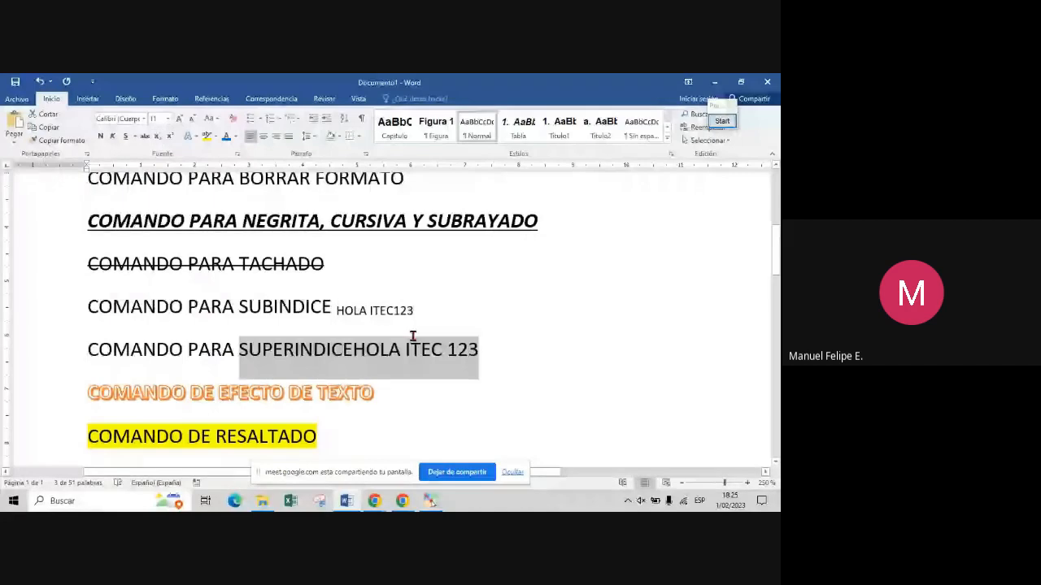
left_click(353, 350)
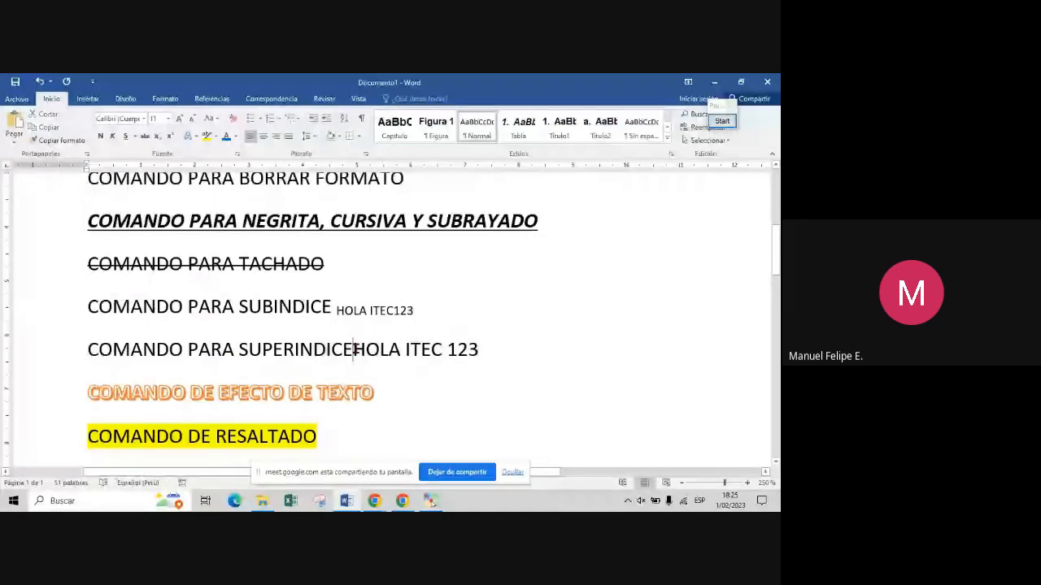
double_click(355, 350)
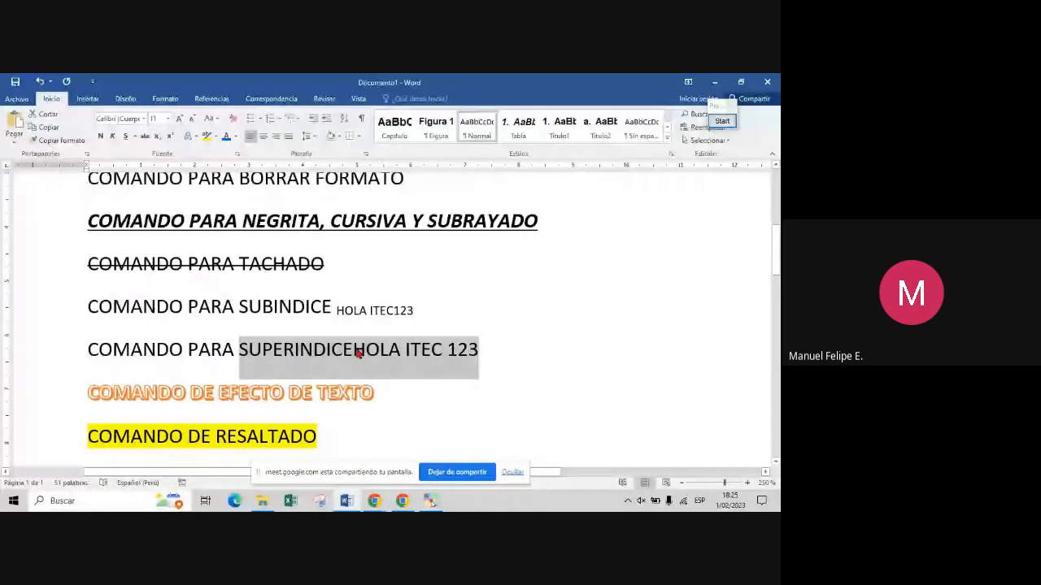
left_click(486, 352)
key("BackSpace")
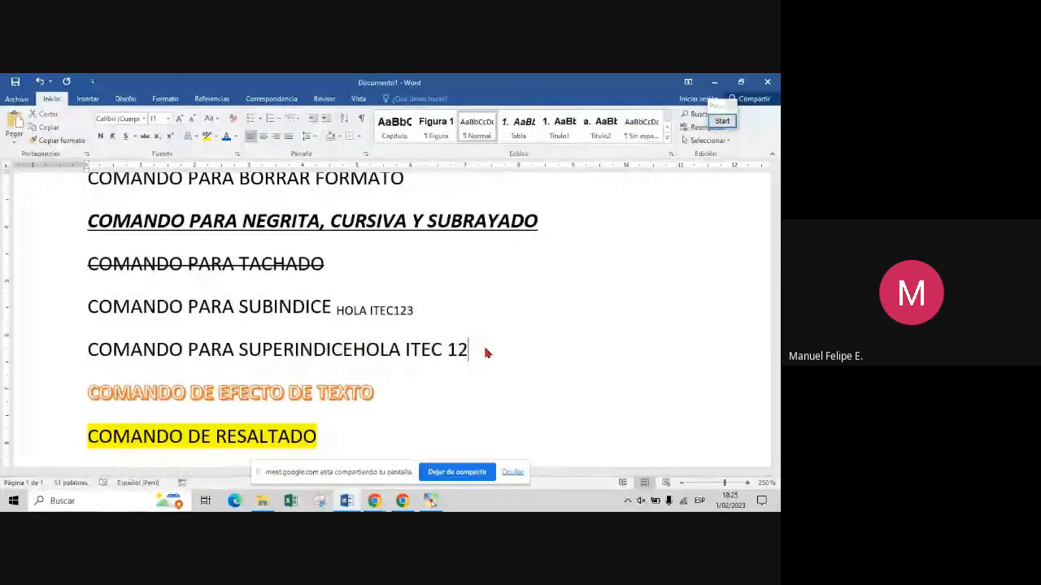
key("BackSpace")
key("BackSpace")
key("BackSpace")
key("BackSpace")
key("BackSpace")
key("BackSpace")
key("BackSpace")
key("BackSpace")
key("BackSpace")
key("BackSpace")
key("BackSpace")
key("BackSpace")
key("BackSpace")
type("E")
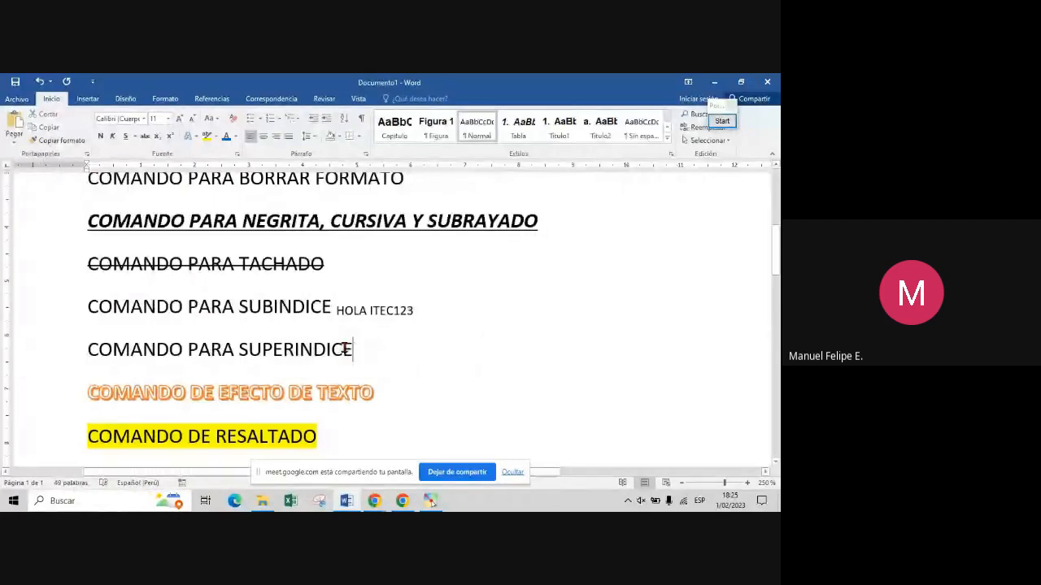
Step: Format the word "SUPERINDICE" in the line "COMANDO PARA SUPERINDICE" as superscript
left_click_drag(348, 350, 244, 359)
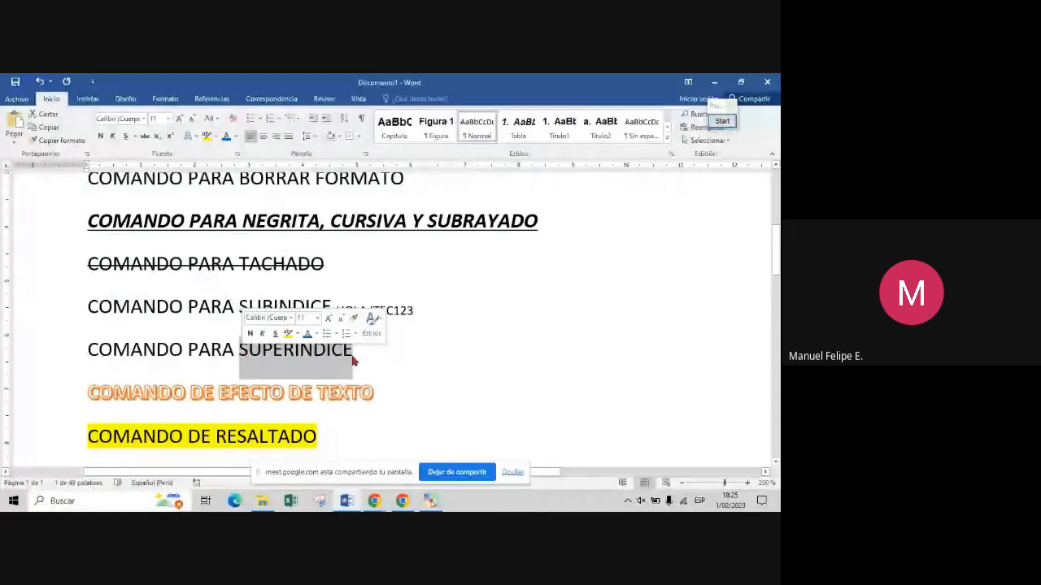
left_click_drag(354, 360, 243, 354)
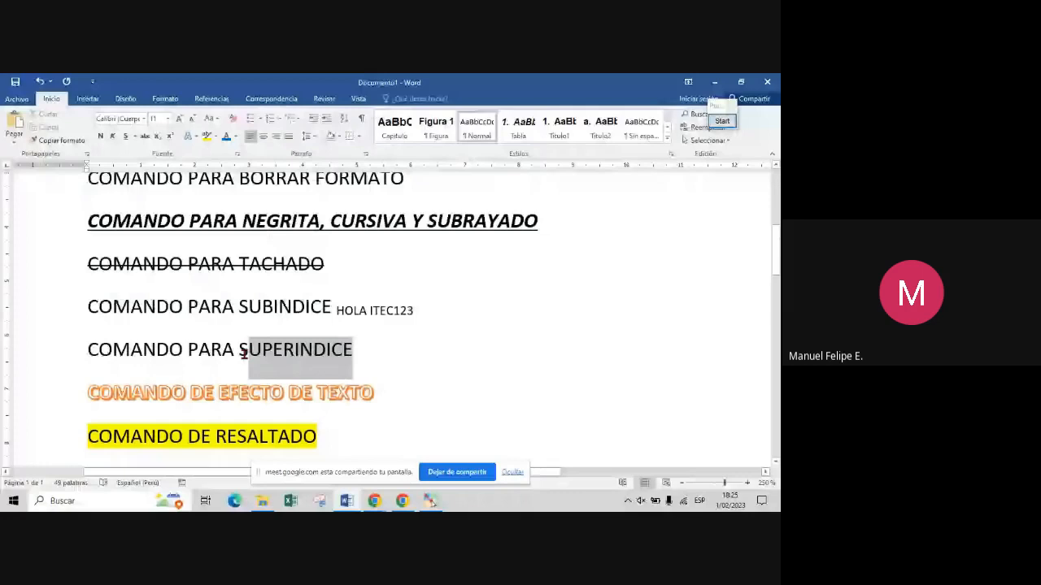
left_click_drag(243, 354, 237, 354)
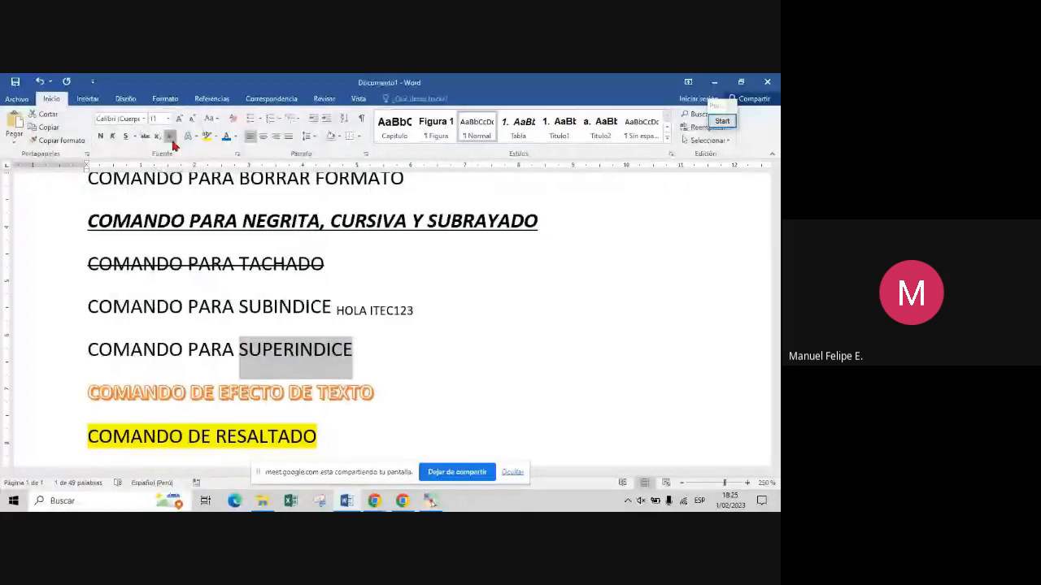
key("ctrl")
left_click(170, 138)
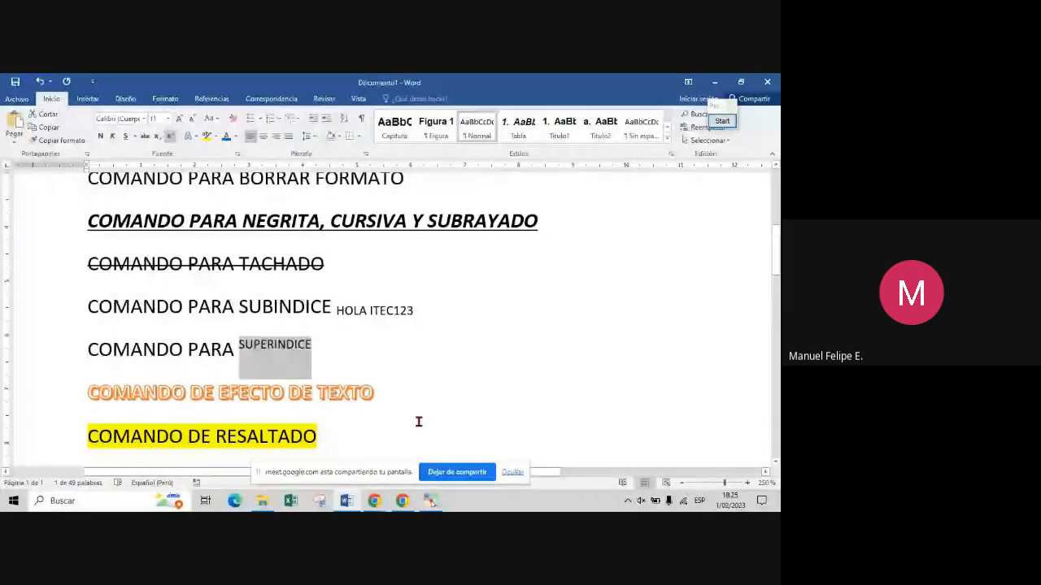
left_click(415, 363)
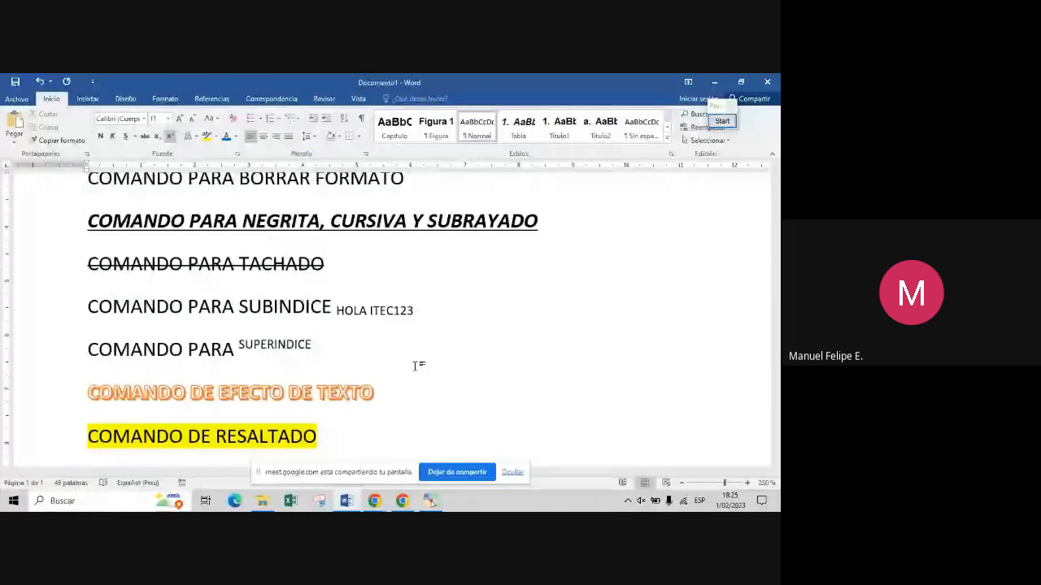
scroll(415, 366, "down", 6, "ctrl")
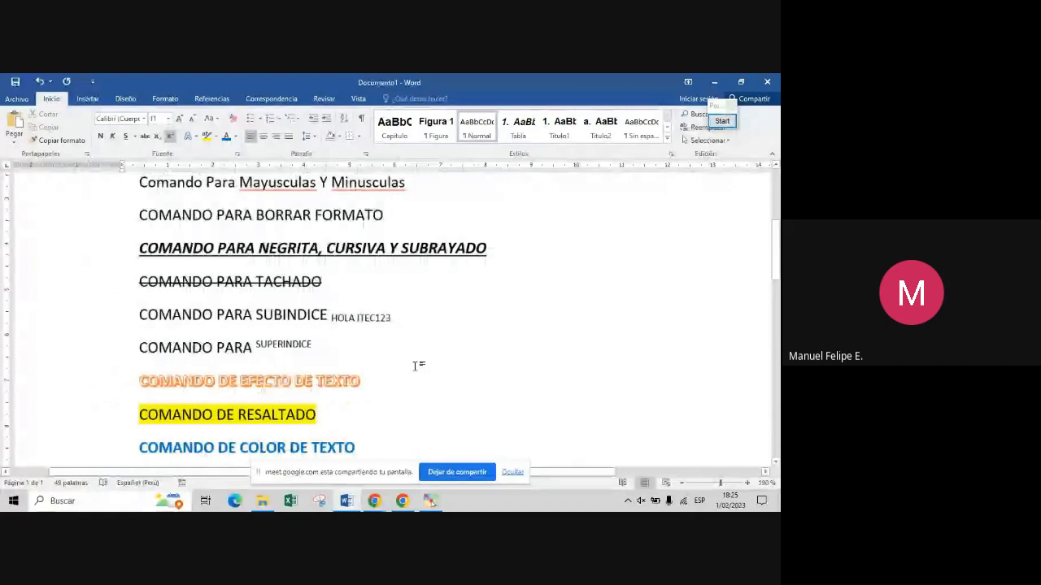
Step: Switch to the full-screen presentation and review the slides on the font group, the keyboard shortcuts and the paragraph group
key("alt+Tab")
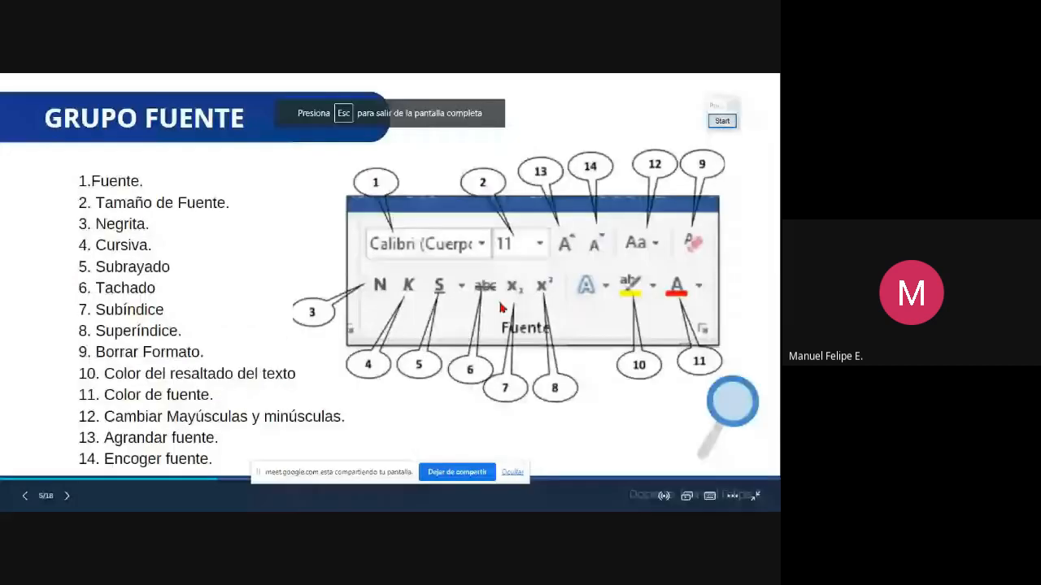
left_click(600, 293)
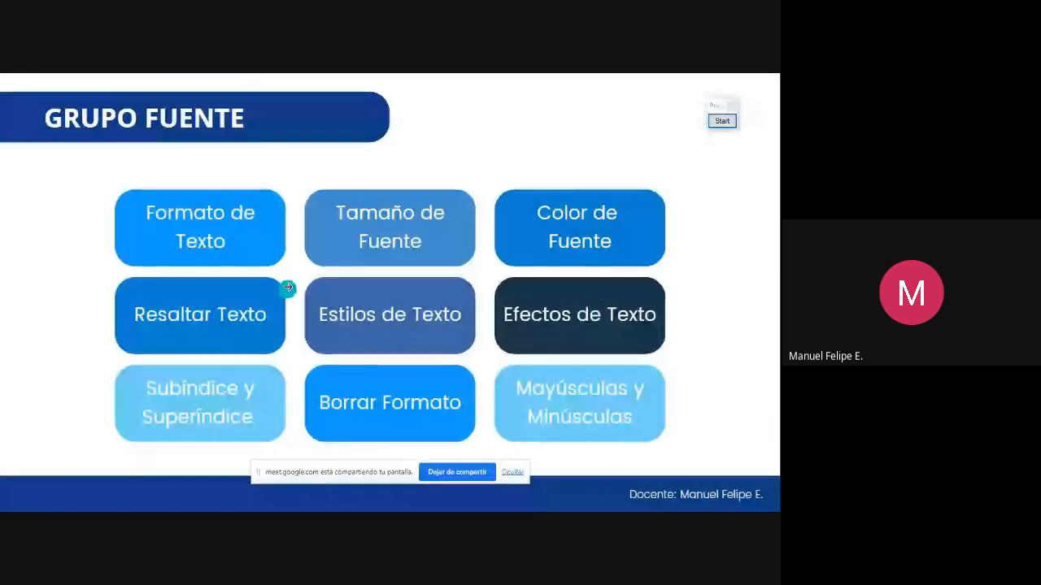
left_click(744, 226)
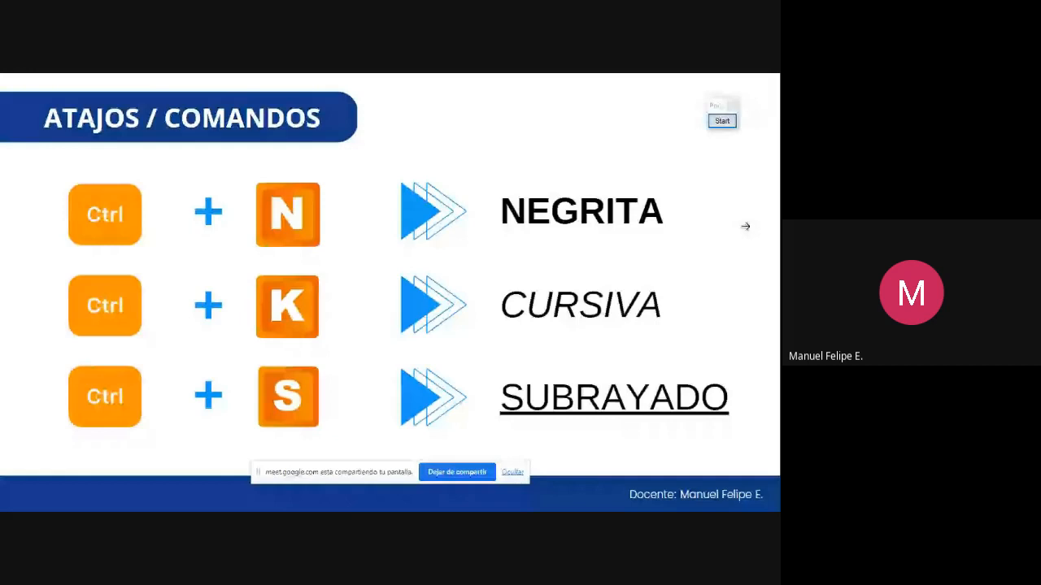
left_click(745, 227)
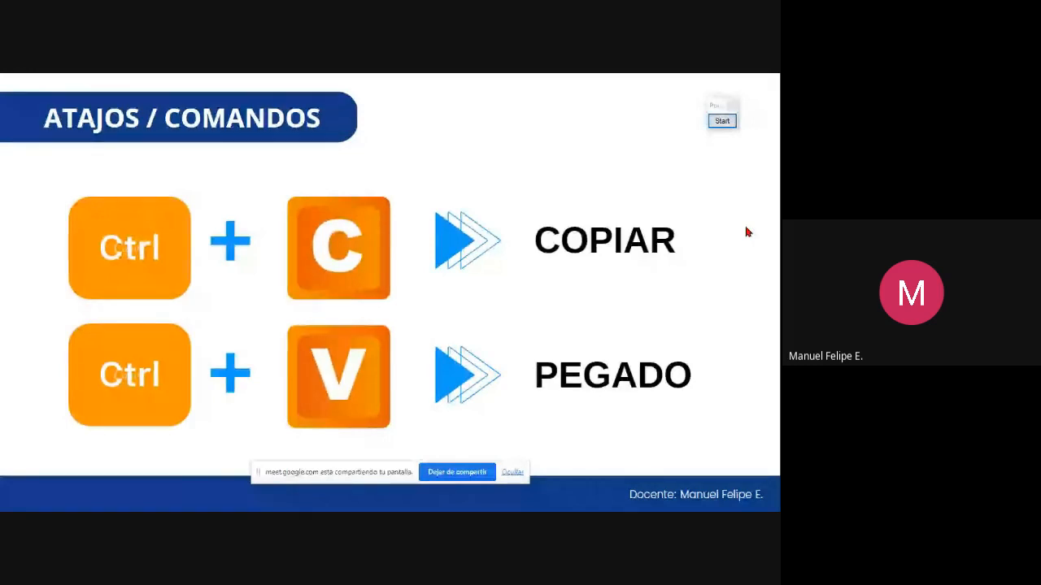
key("Right")
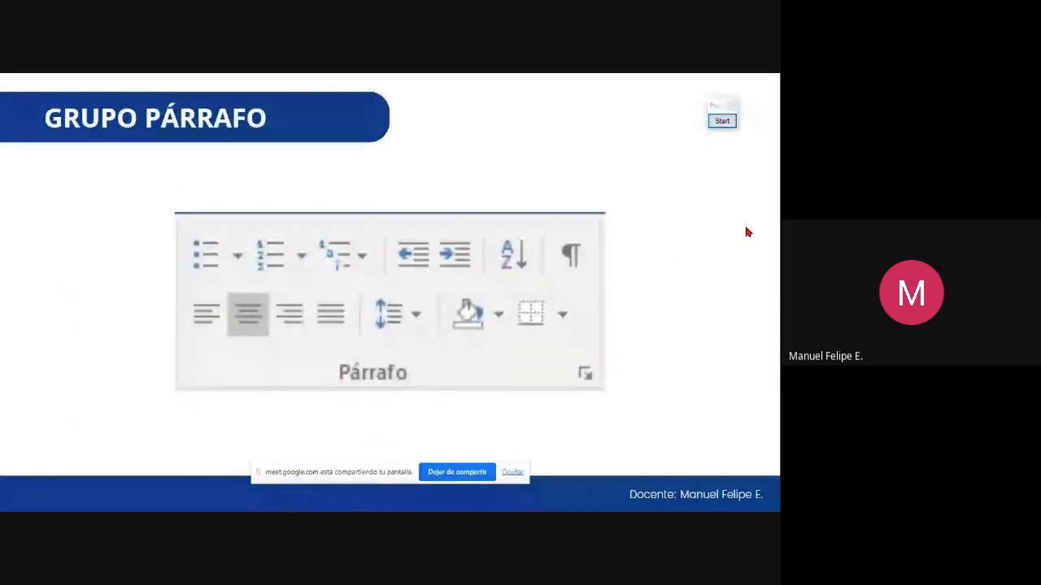
key("Right")
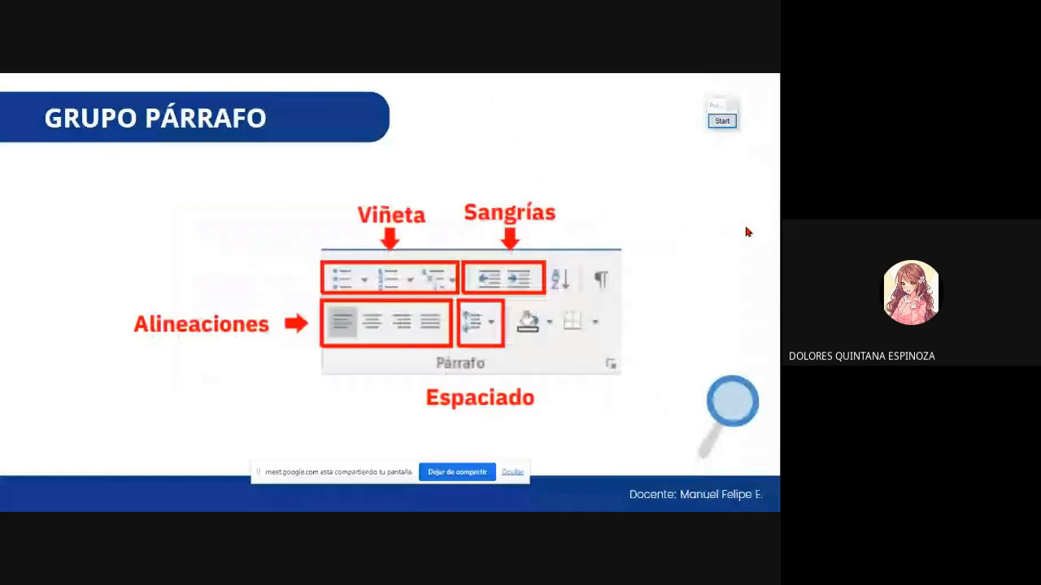
key("Right")
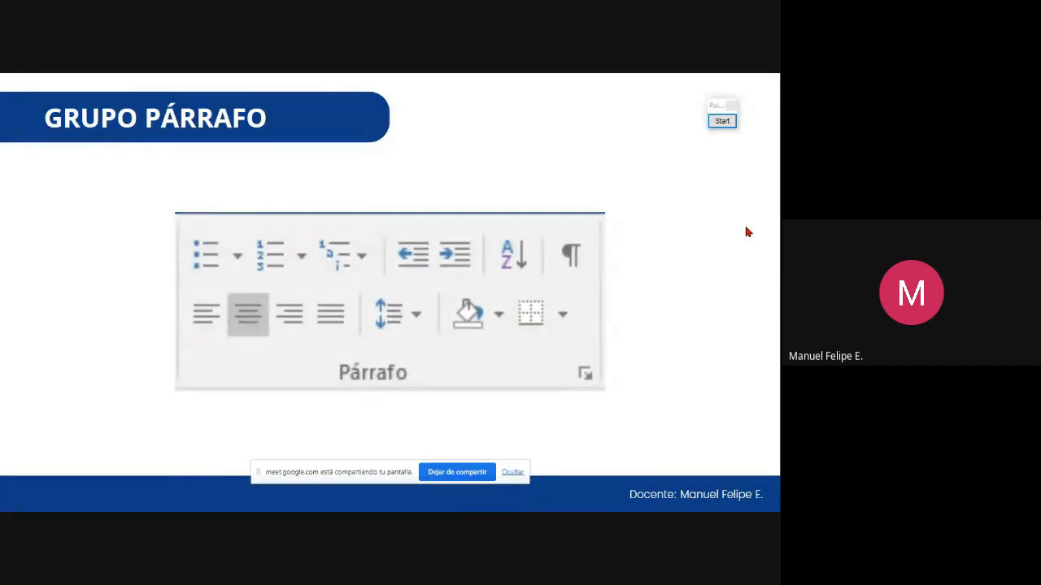
key("Right")
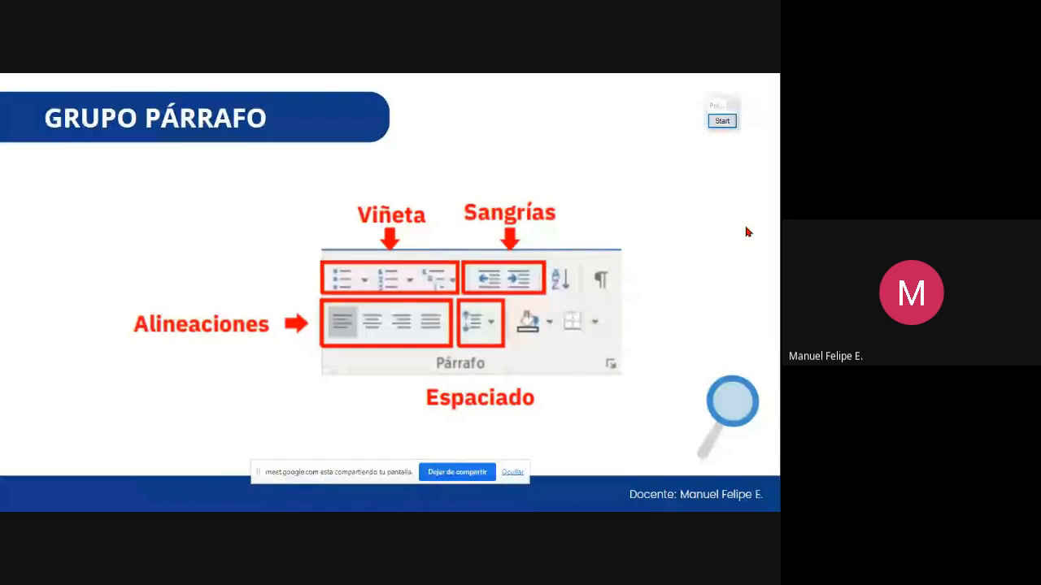
key("Right")
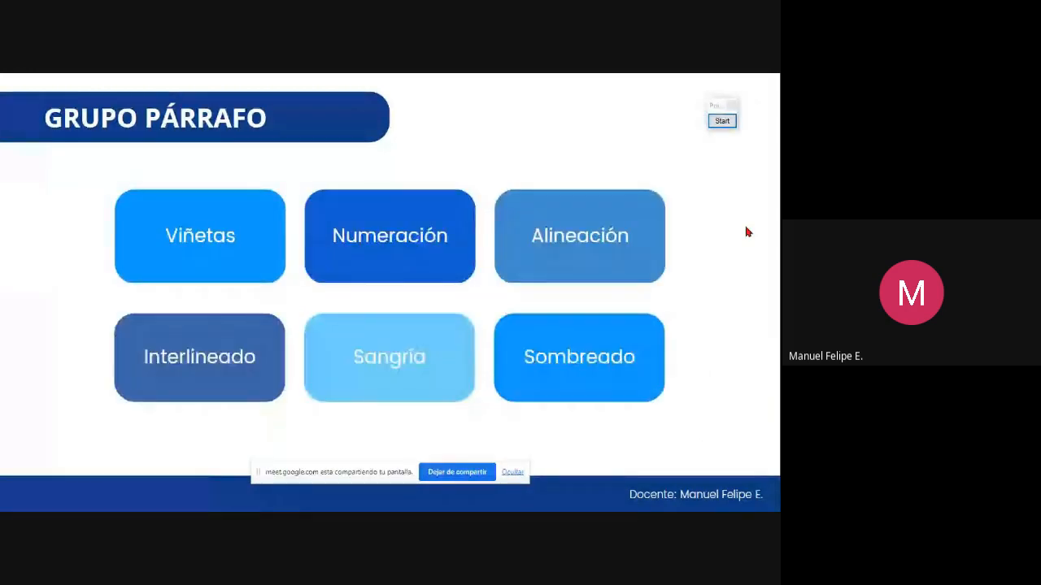
key("super")
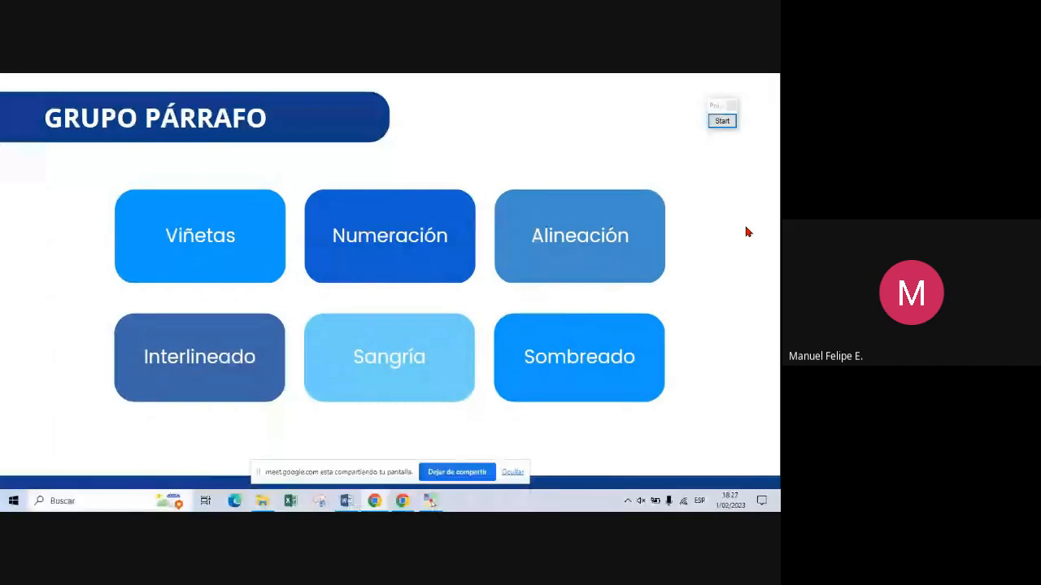
Step: Switch to Word and copy the passage starting "El primer día, el niño clavó 37 clavos" from the recent Material 02 document below "COMANDO DE COLOR DE TEXTO"
key("alt+Tab")
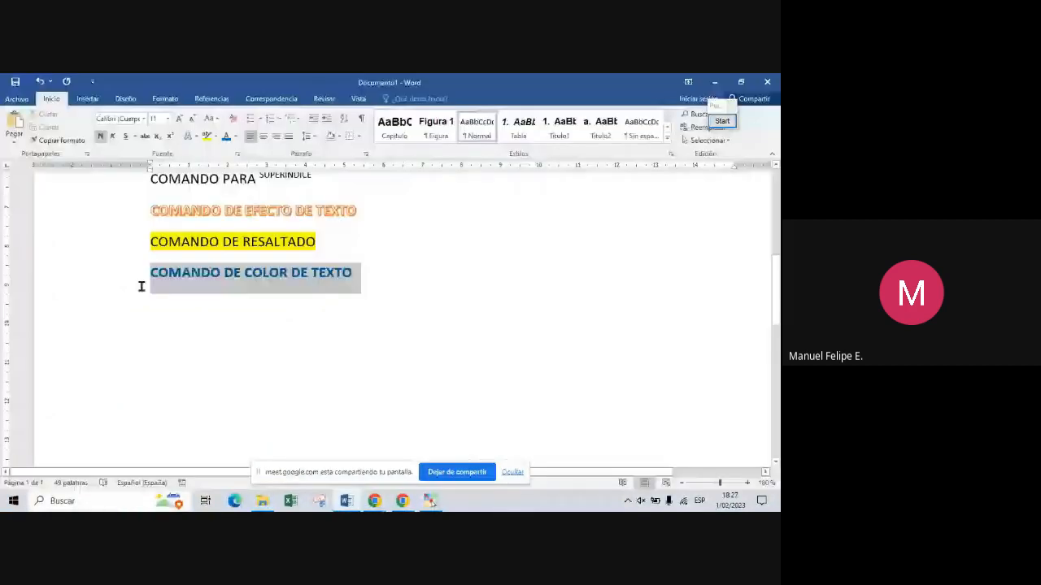
right_click(348, 504)
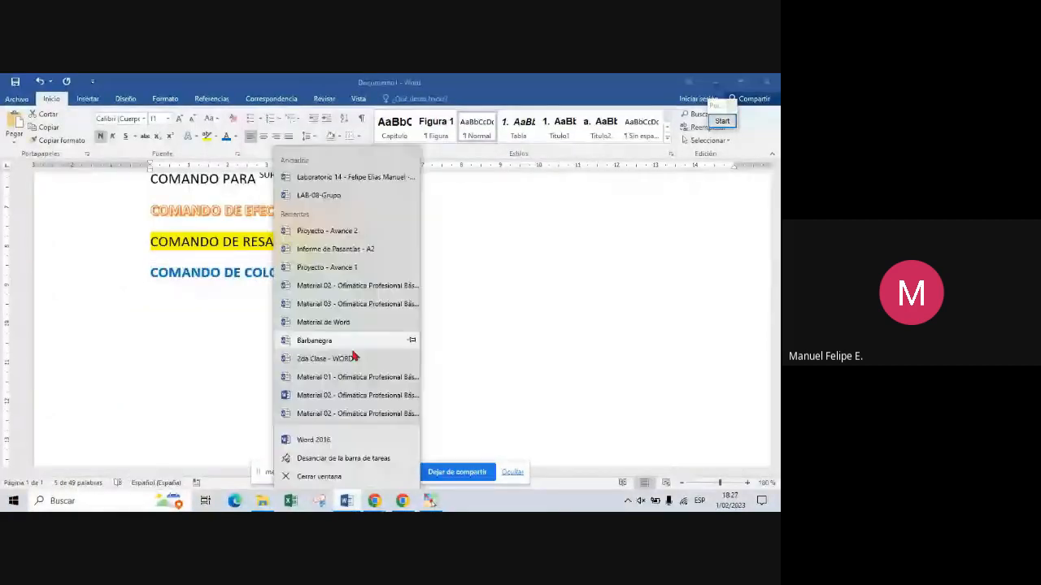
left_click(342, 285)
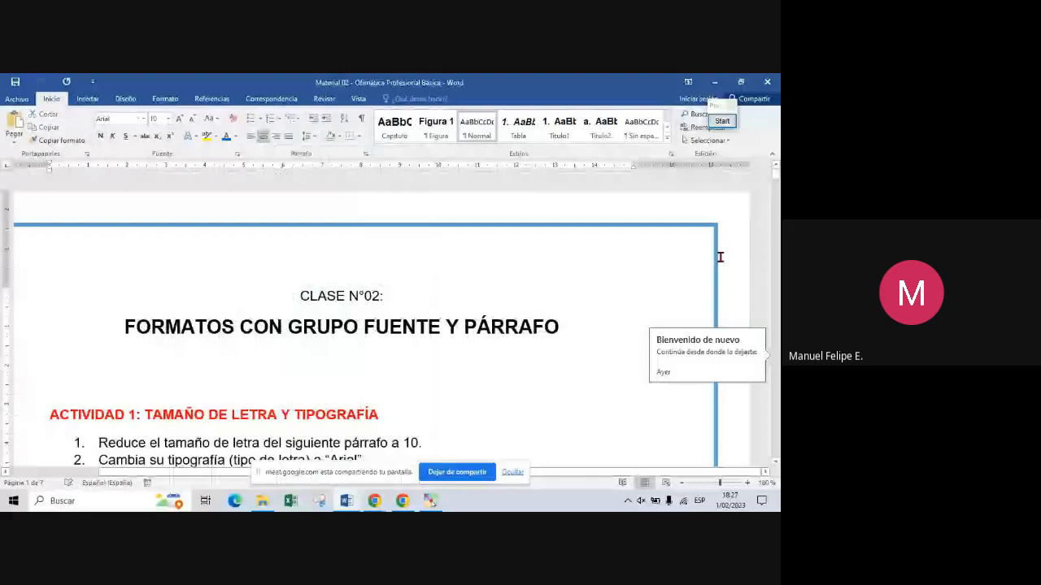
left_click(675, 350)
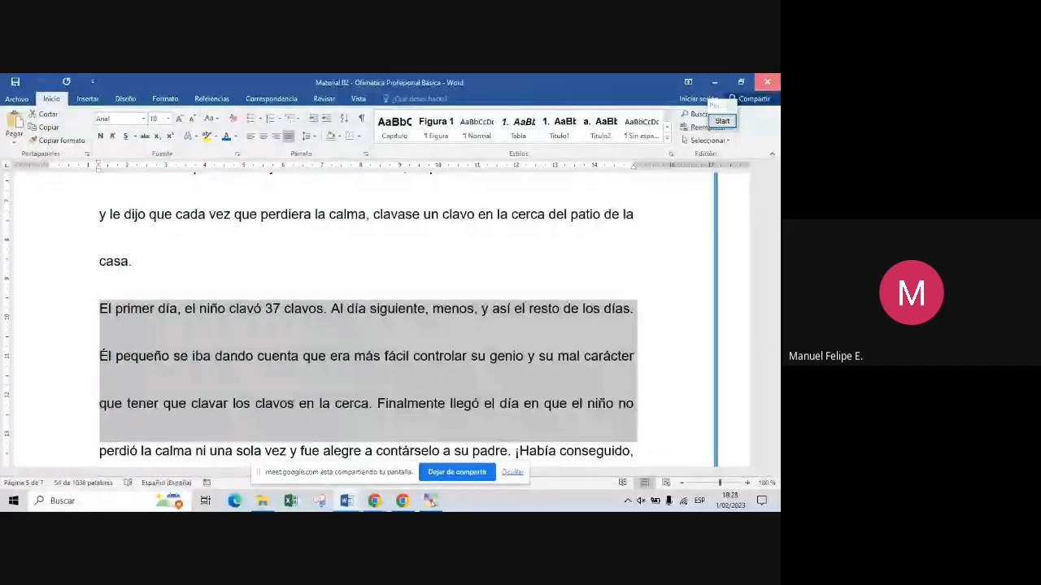
left_click(767, 81)
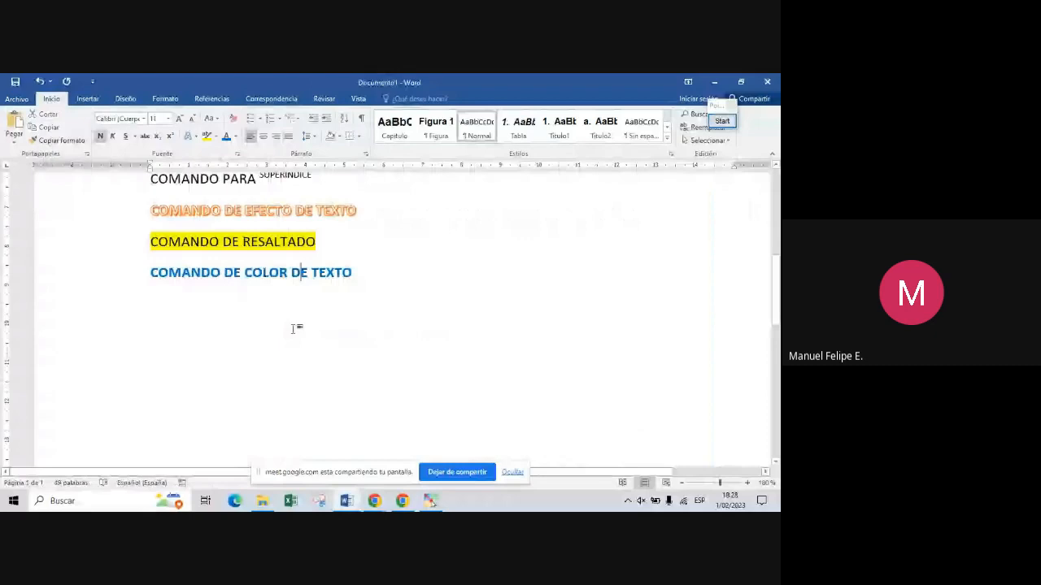
left_click(294, 328)
type("El primer día, el niño clavó 37 clavos. Al día siguiente, menos, y así el resto de los días. El pequeño se iba dando cuenta que era más fácil controlar su genio y su mal carácter que tener que clavar los clavos en la cerca. Finalmente llegó el día en que el niño no")
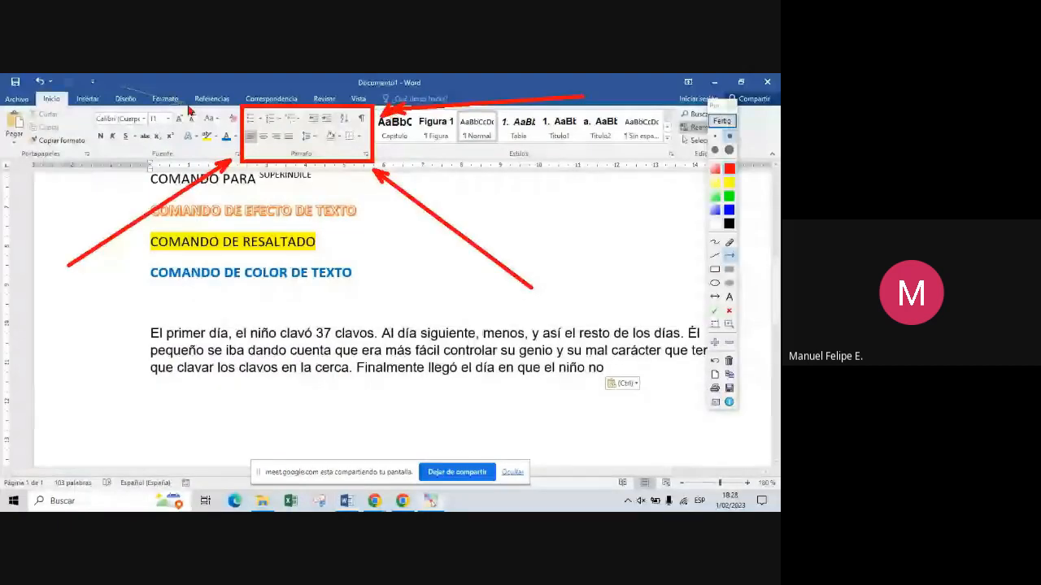
Step: Draw temporary red arrows on the screen to point out the Párrafo group and its surroundings
left_click_drag(188, 109, 218, 120)
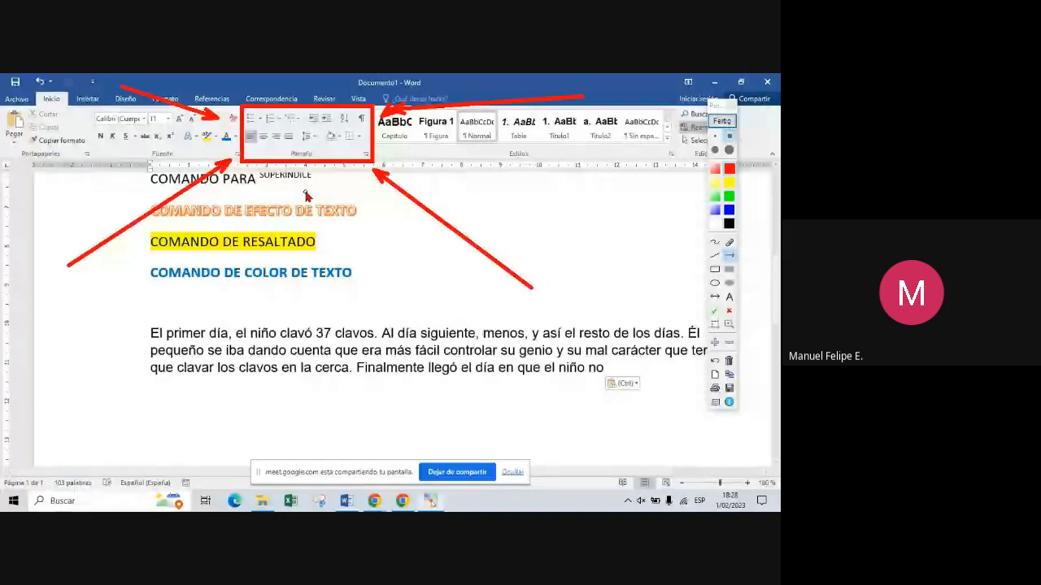
left_click_drag(306, 207, 305, 192)
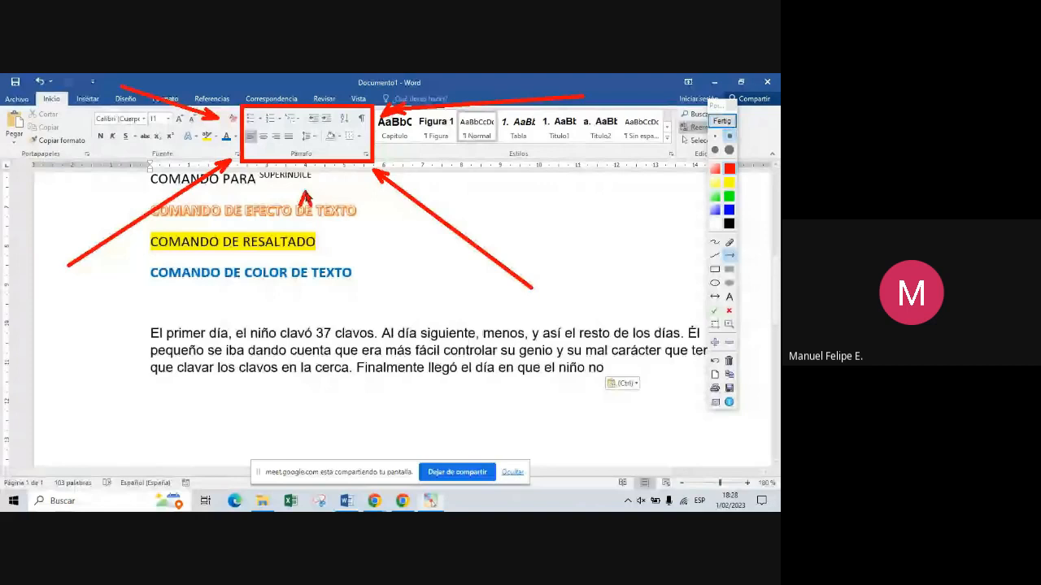
scroll(307, 198, "up", 3)
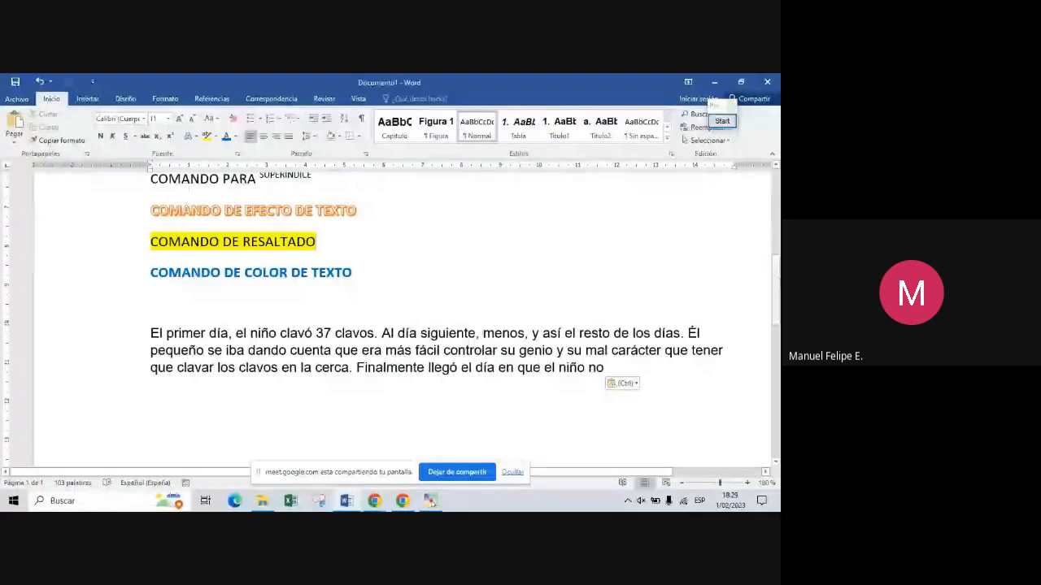
Step: Open the bullet library and magnify the Párrafo group to examine the bullets command
scroll(403, 317, "up", 3)
scroll(777, 268, "down", 2)
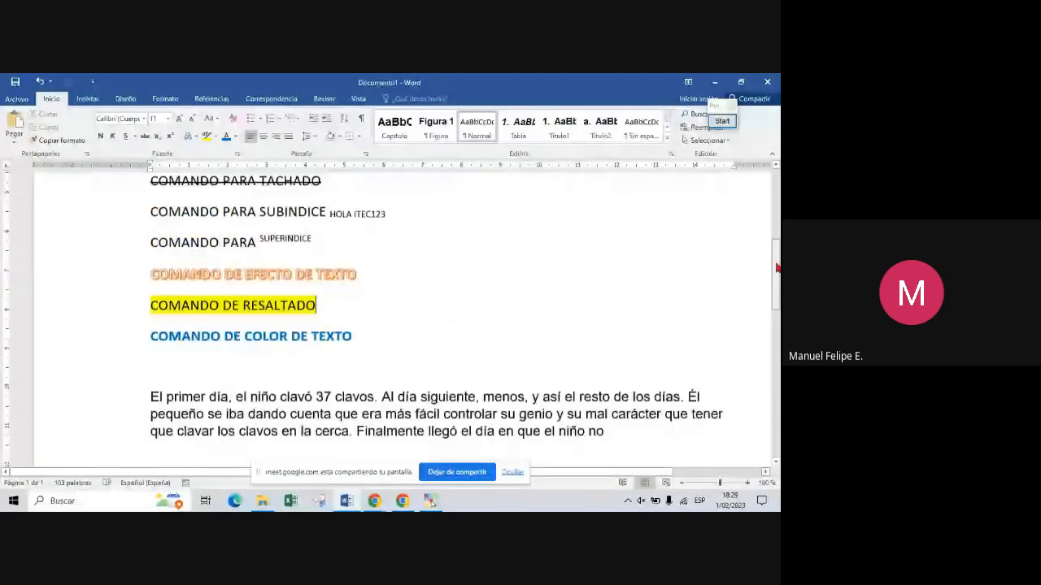
left_click_drag(358, 337, 198, 228)
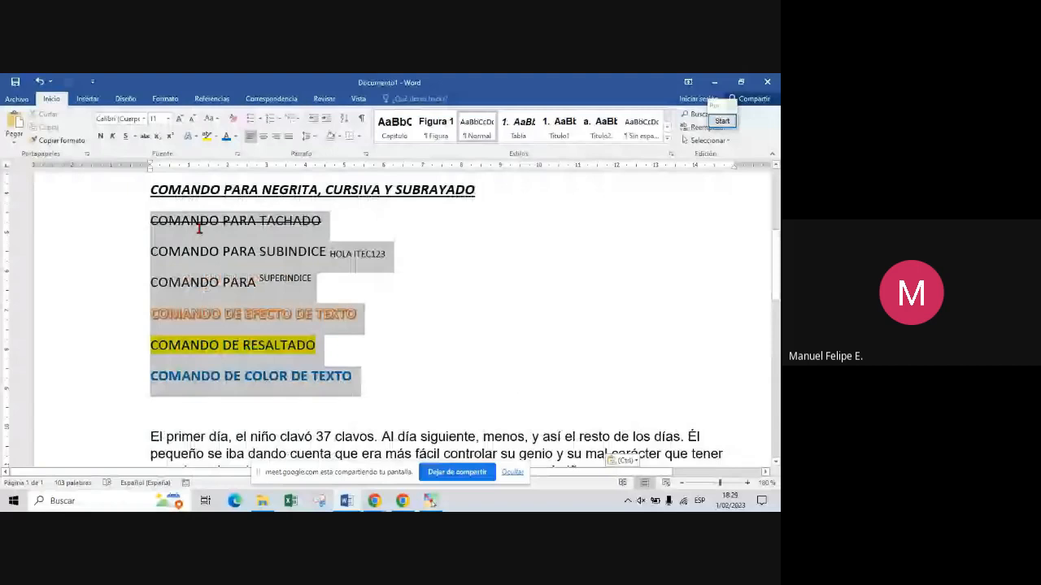
left_click(259, 120)
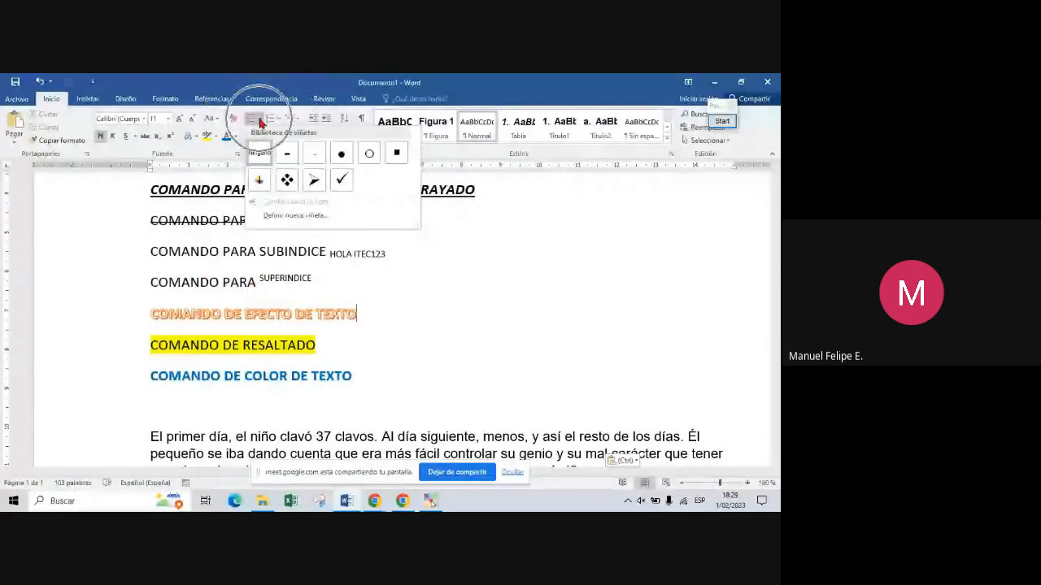
key("ctrl+F9")
scroll(289, 124, "up", 5)
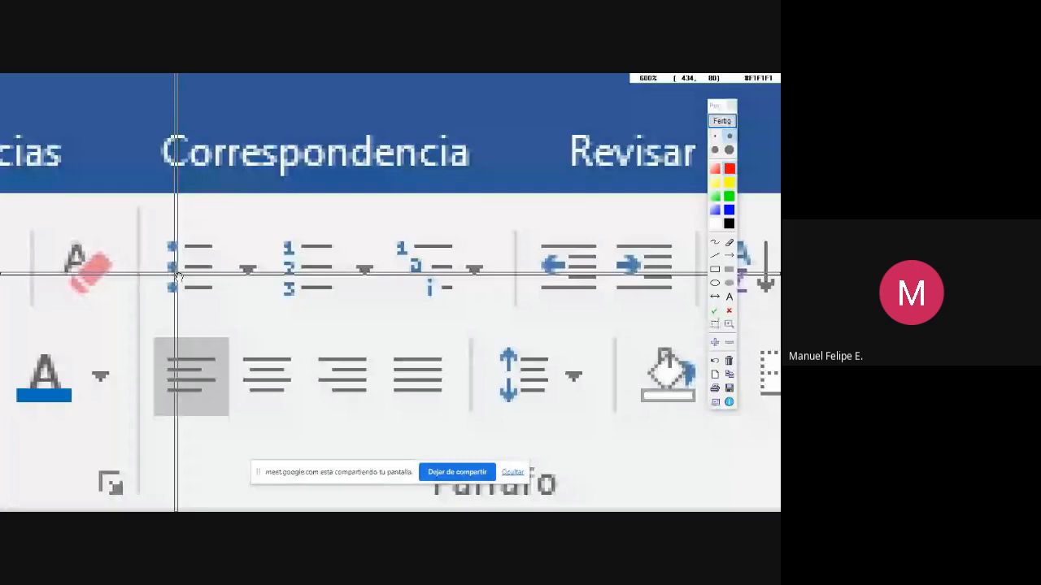
key("Escape")
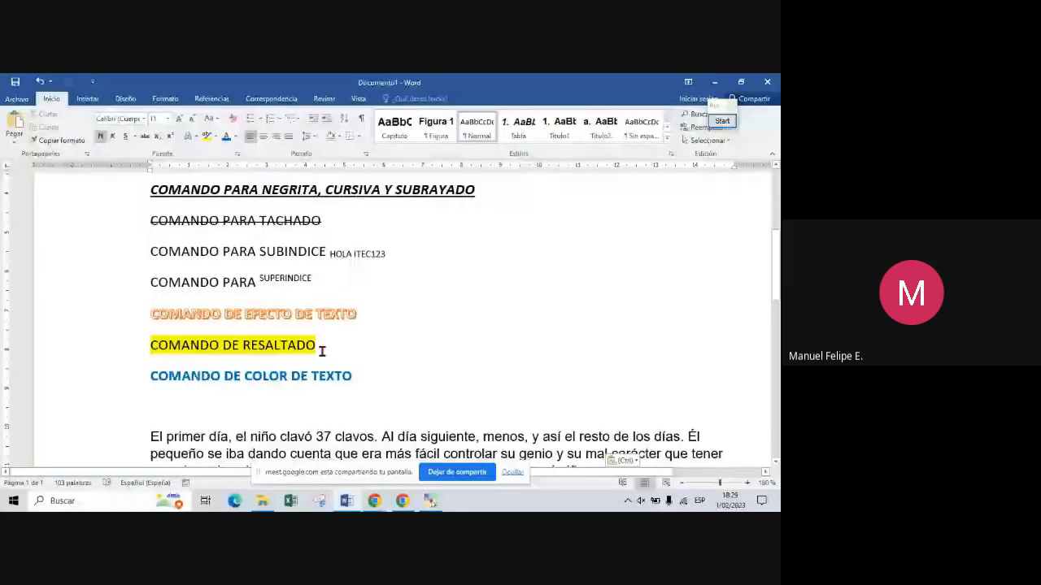
Step: Apply the multicoloured arrow bullet to the lines from "COMANDO PARA NEGRITA, CURSIVA Y SUBRAYADO" through "COMANDO DE COLOR DE TEXTO"
left_click_drag(361, 379, 153, 192)
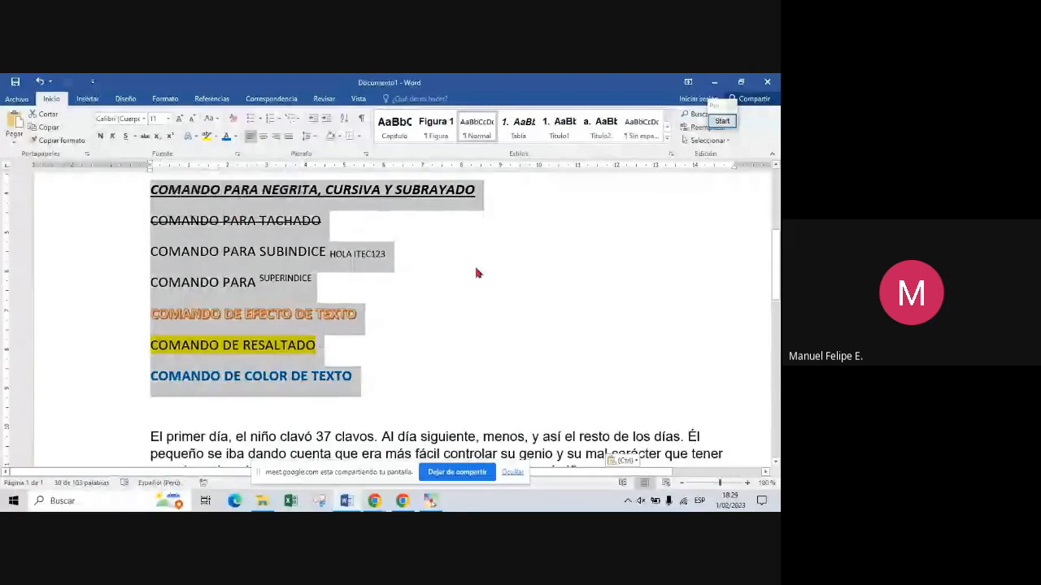
left_click(261, 120)
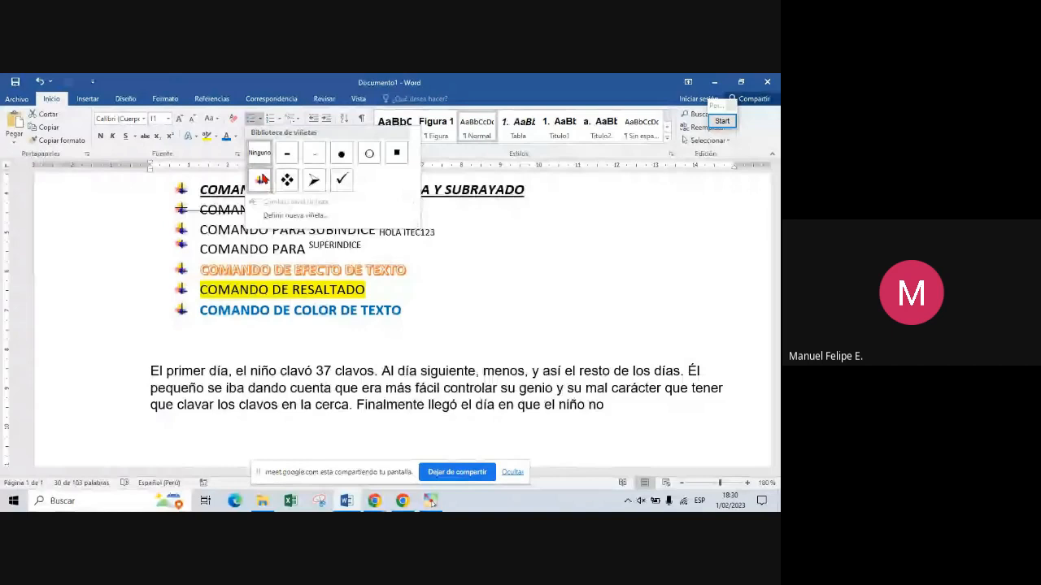
left_click(261, 179)
scroll(261, 277, "up", 2)
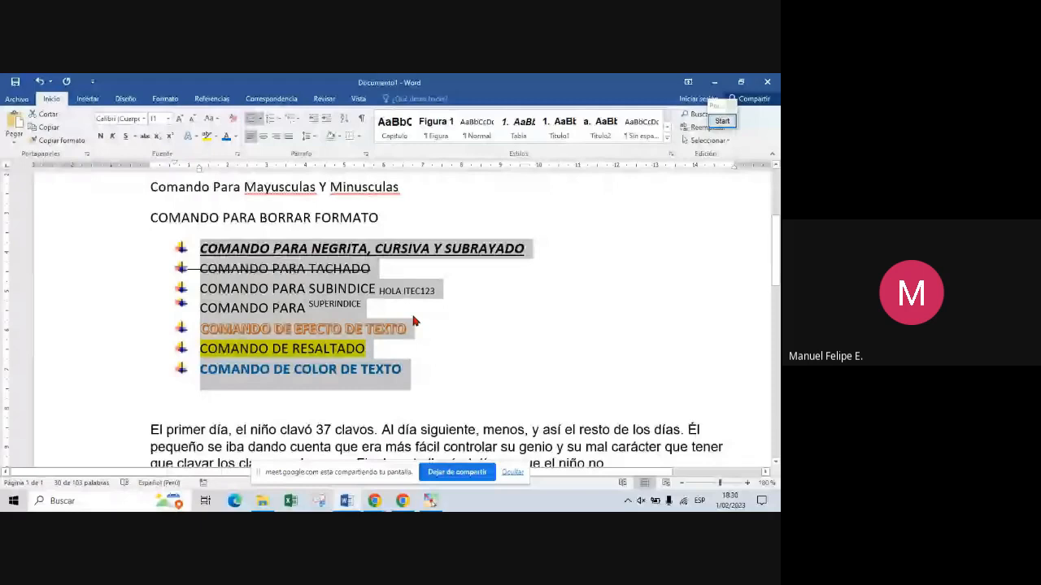
Step: Magnify the Párrafo group to 400% and point out the bullets, numbering and multilevel list commands
left_click(722, 120)
left_click(729, 271)
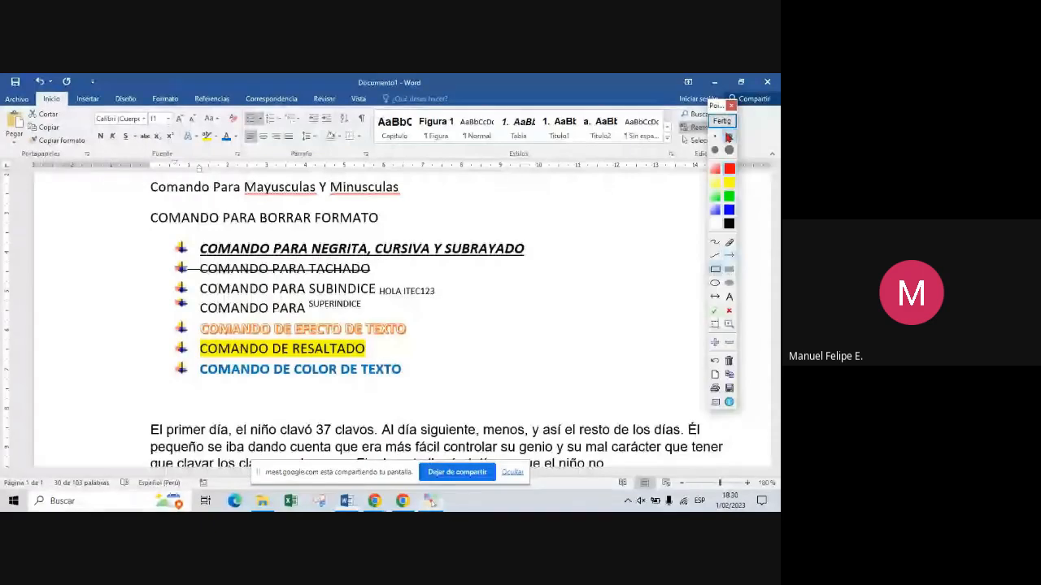
scroll(291, 121, "up", 3)
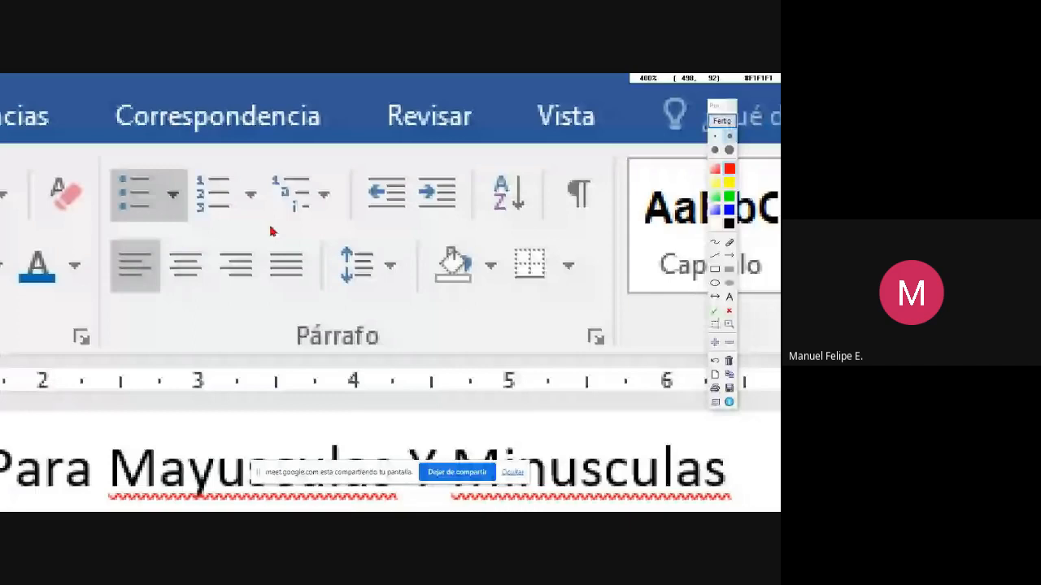
left_click(154, 229)
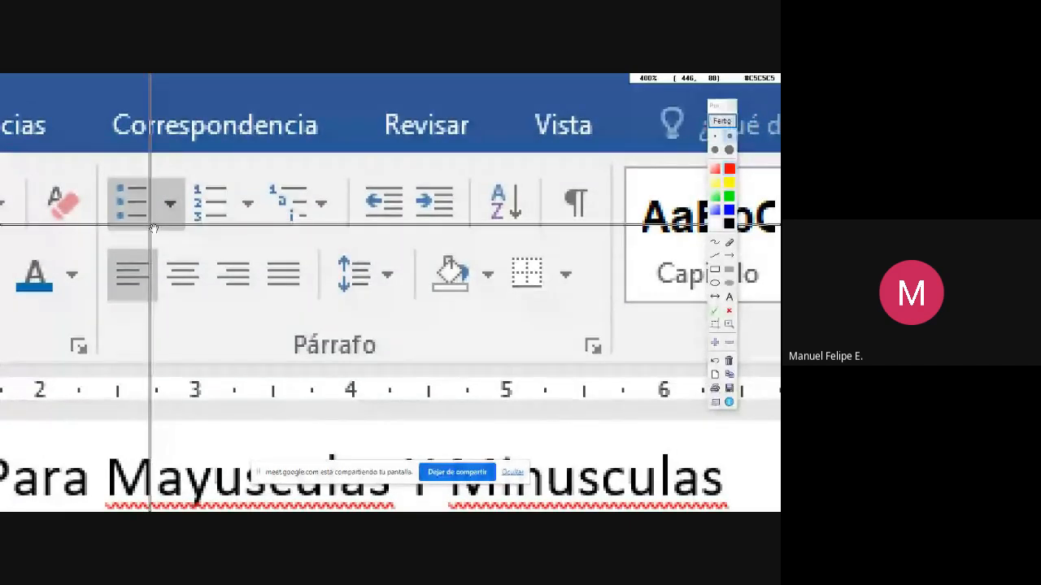
left_click(153, 228)
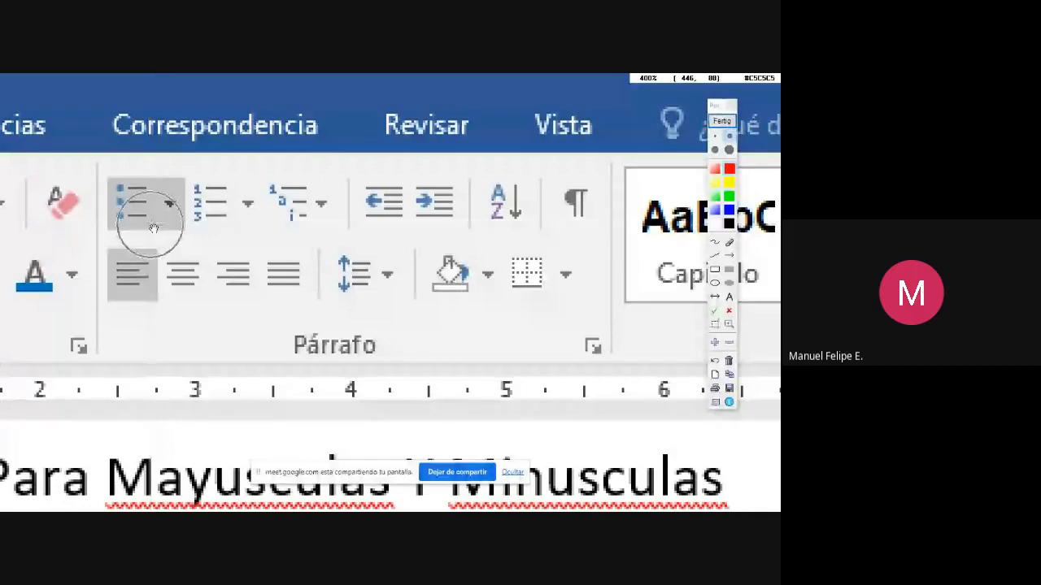
key("ctrl")
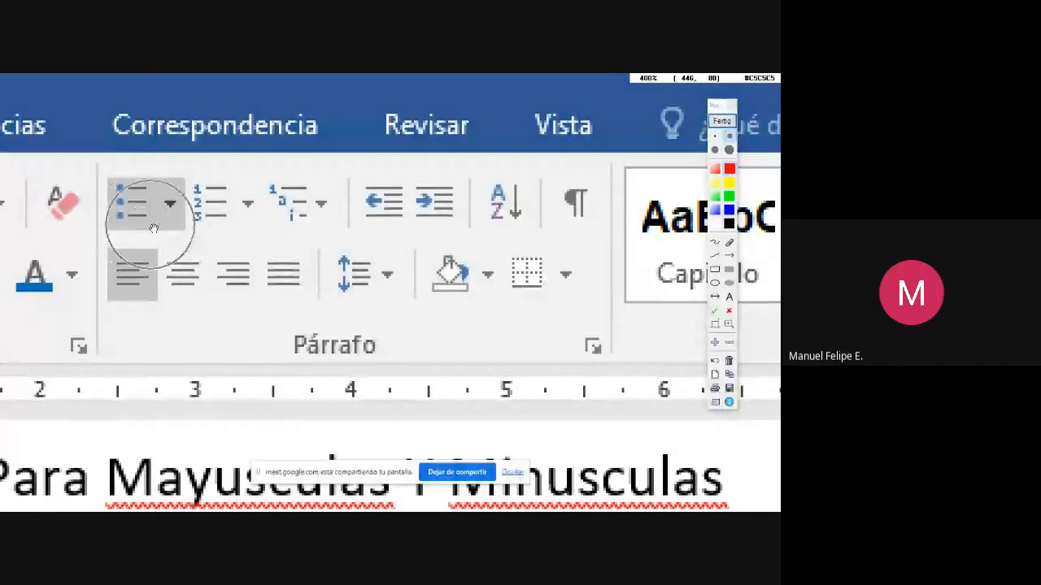
key("ctrl")
key("ctrl")
key("ctrl")
key("ctrl")
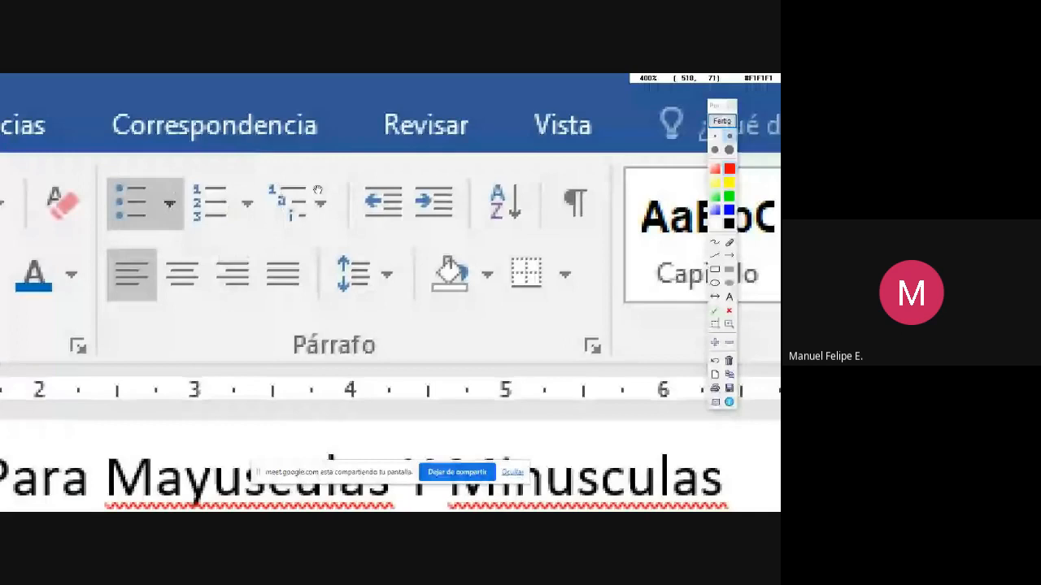
key("ctrl")
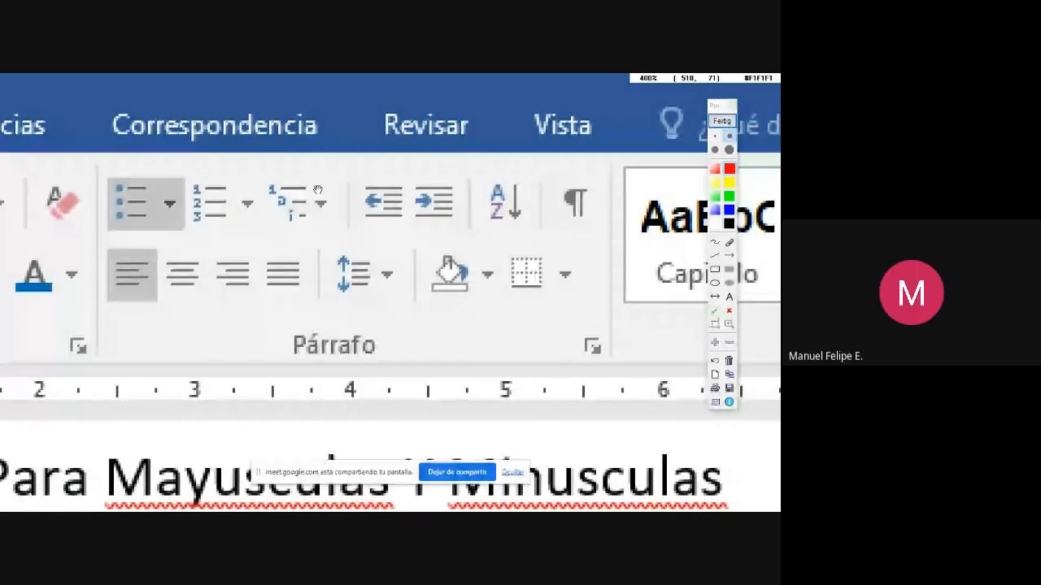
key("ctrl")
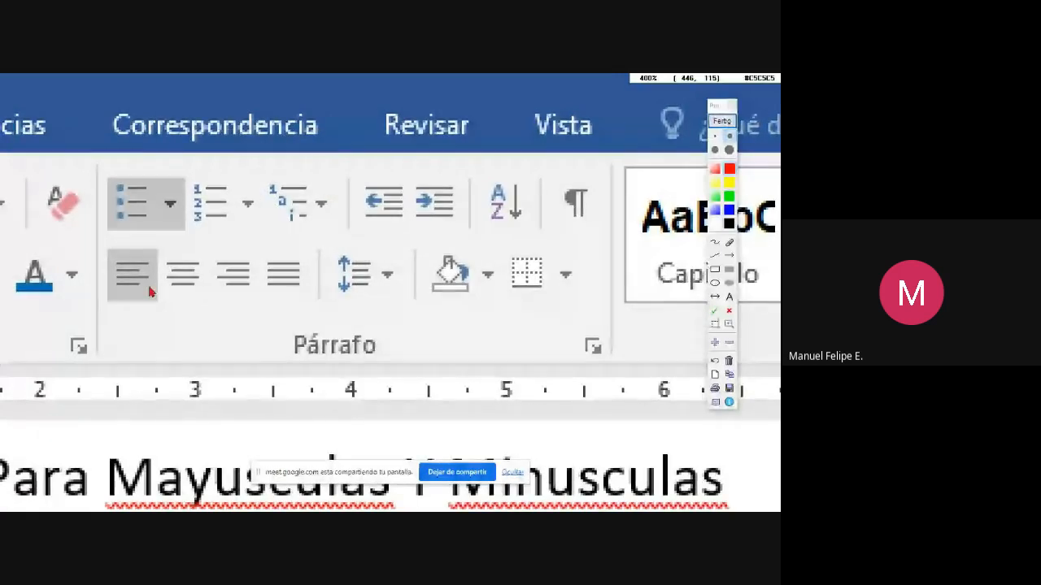
Step: Point out the text alignment commands from align left to justify, and end the magnified view
key("ctrl")
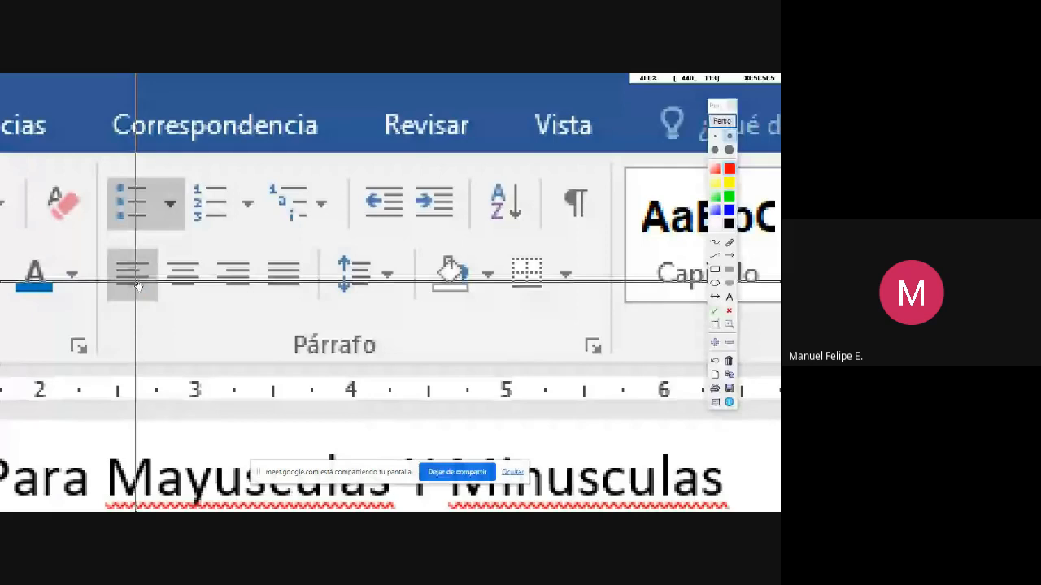
left_click(140, 283)
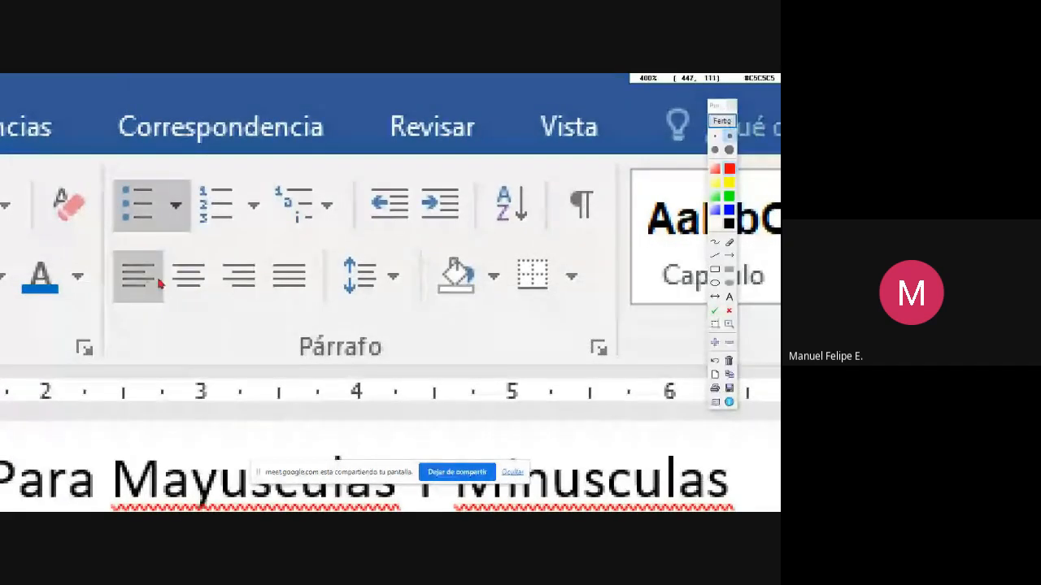
left_click(146, 291)
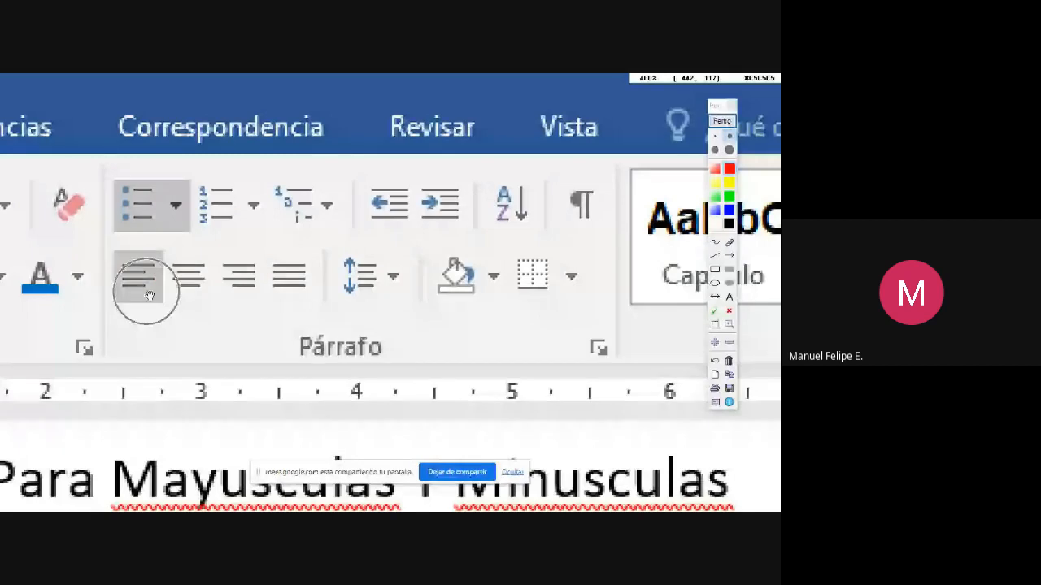
left_click(148, 294)
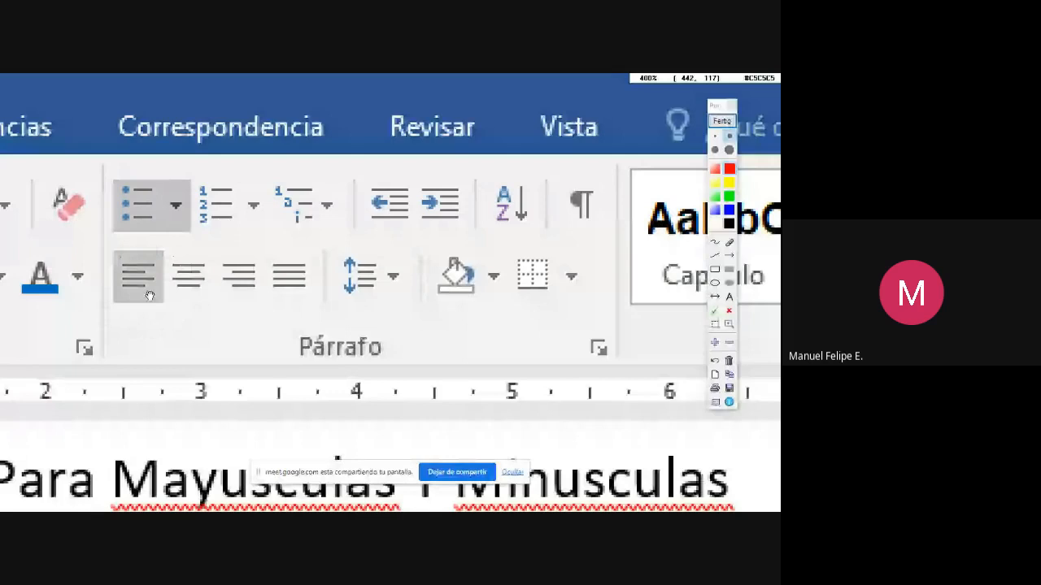
left_click(303, 281)
left_click(302, 281)
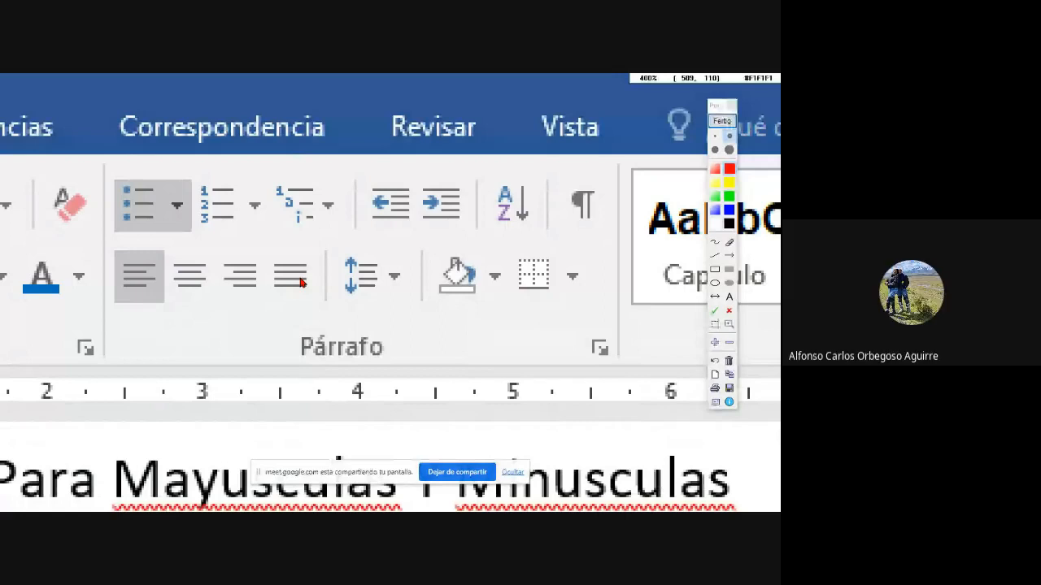
left_click(721, 121)
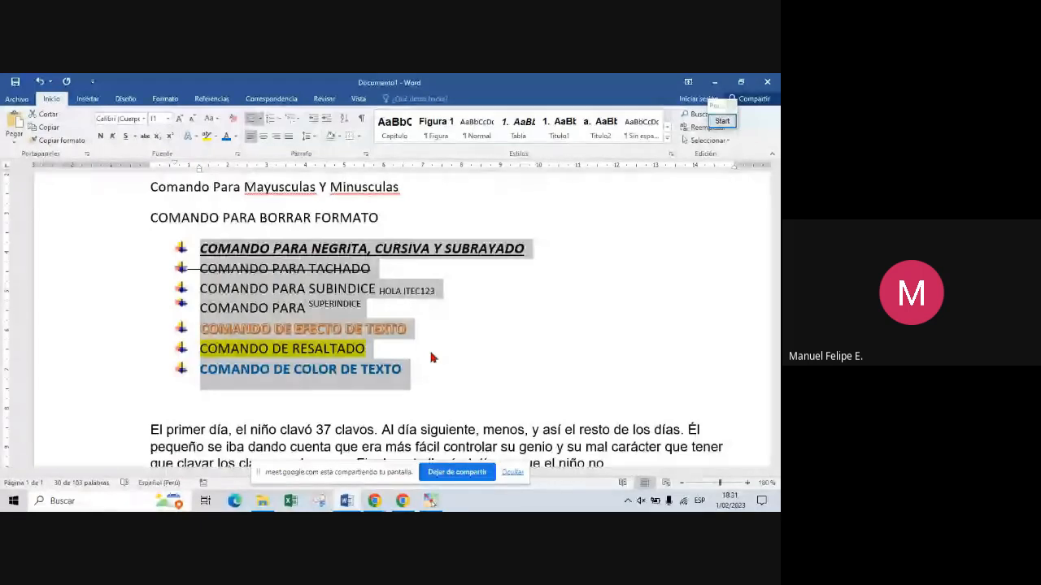
Step: Change the bullets on the lines from "COMANDO PARA NEGRITA, CURSIVA Y SUBRAYADO" through "COMANDO DE COLOR DE TEXTO" to the four-diamond symbol
left_click(432, 353)
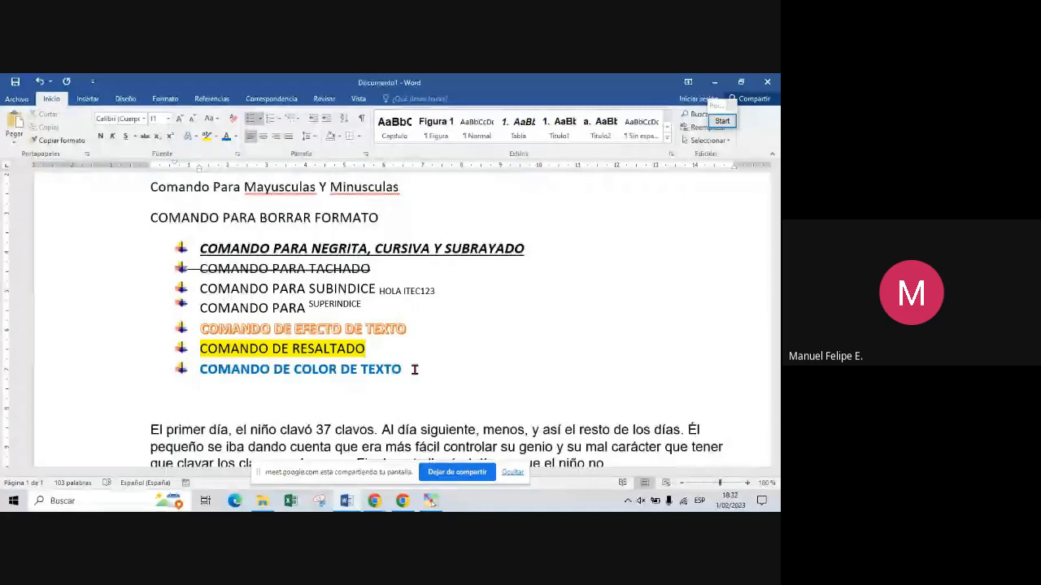
left_click_drag(414, 370, 195, 259)
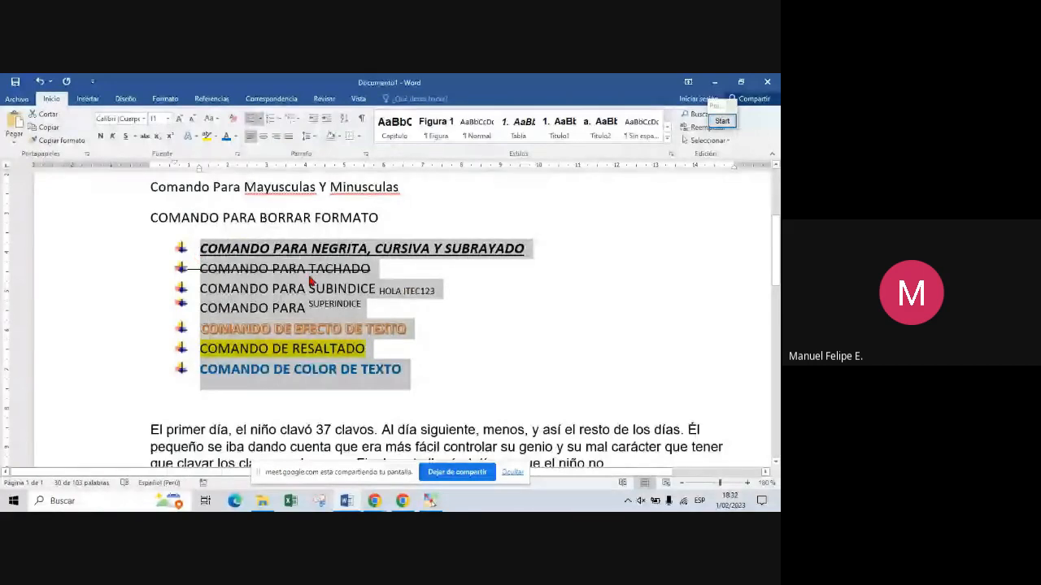
left_click(261, 122)
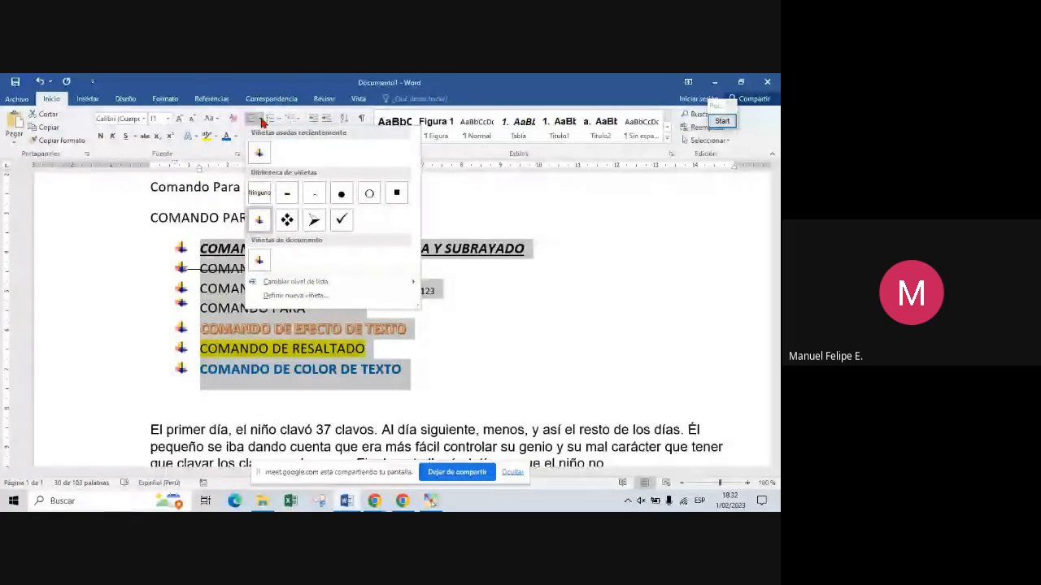
left_click(261, 121)
left_click(261, 122)
left_click(261, 121)
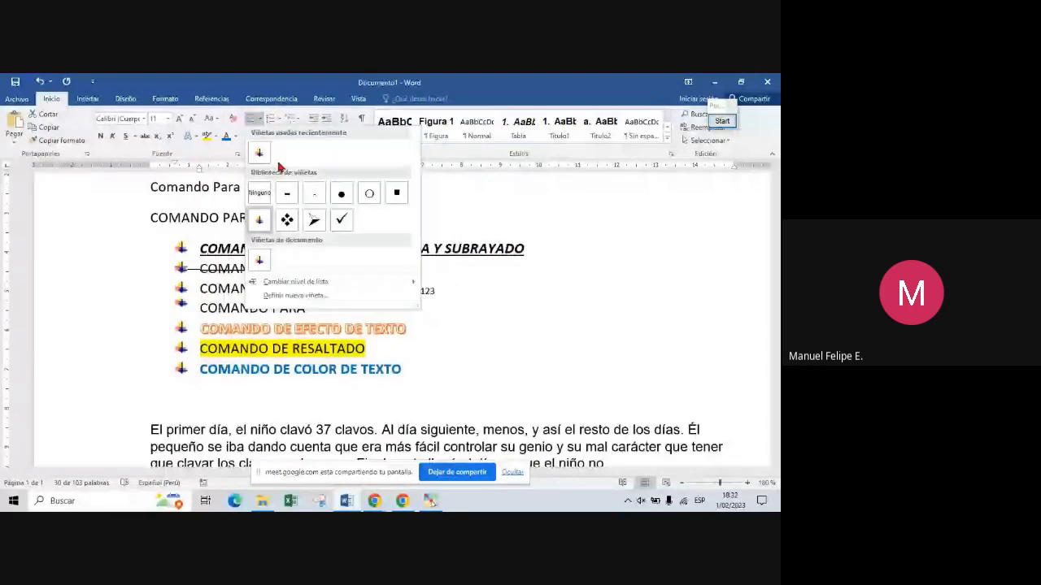
left_click(290, 220)
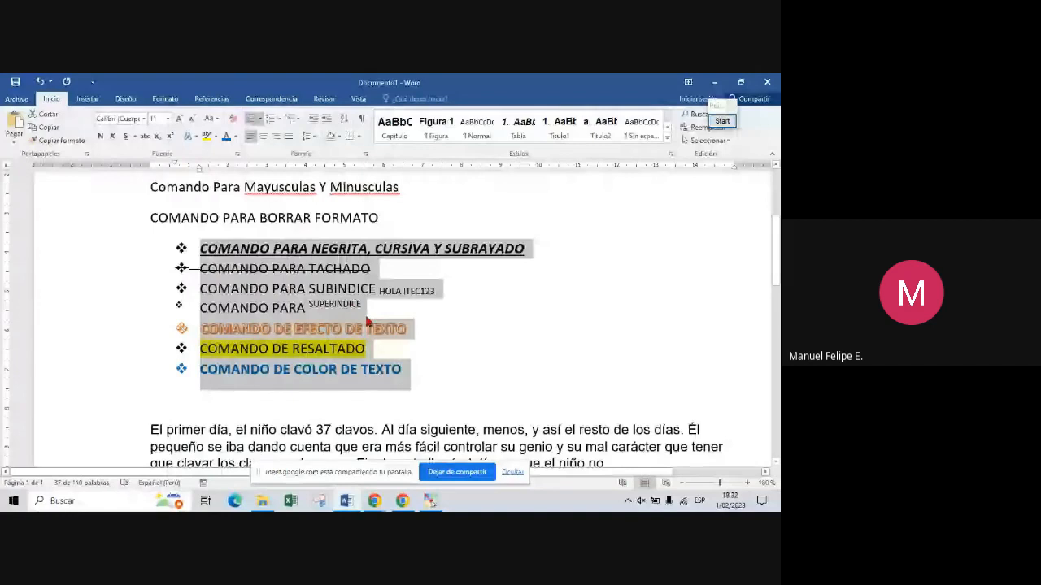
Step: Remove the bullets and list indent from the seven command lines, keeping their character formatting
left_click(399, 346)
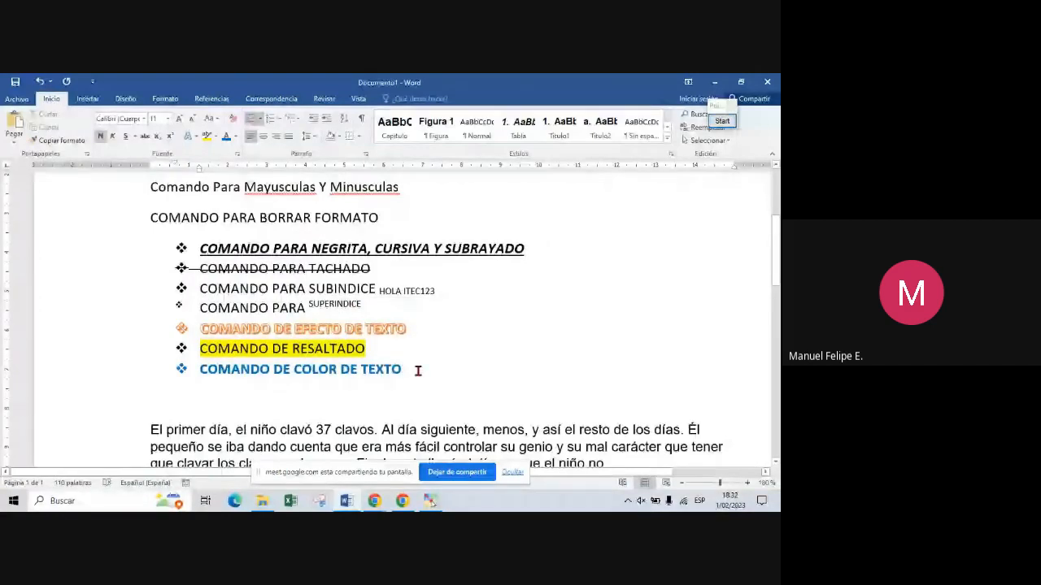
left_click_drag(418, 370, 200, 248)
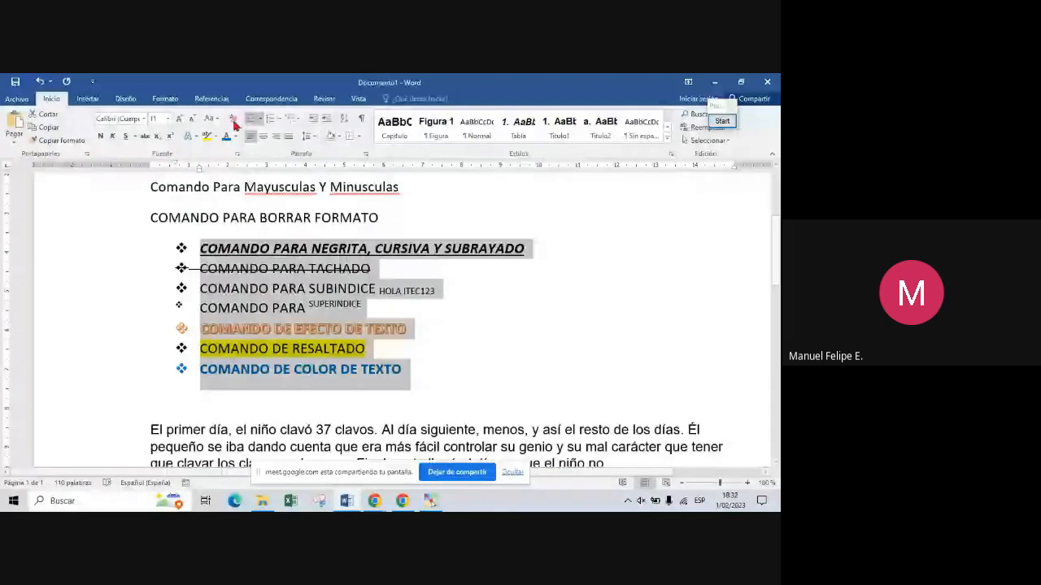
left_click(234, 122)
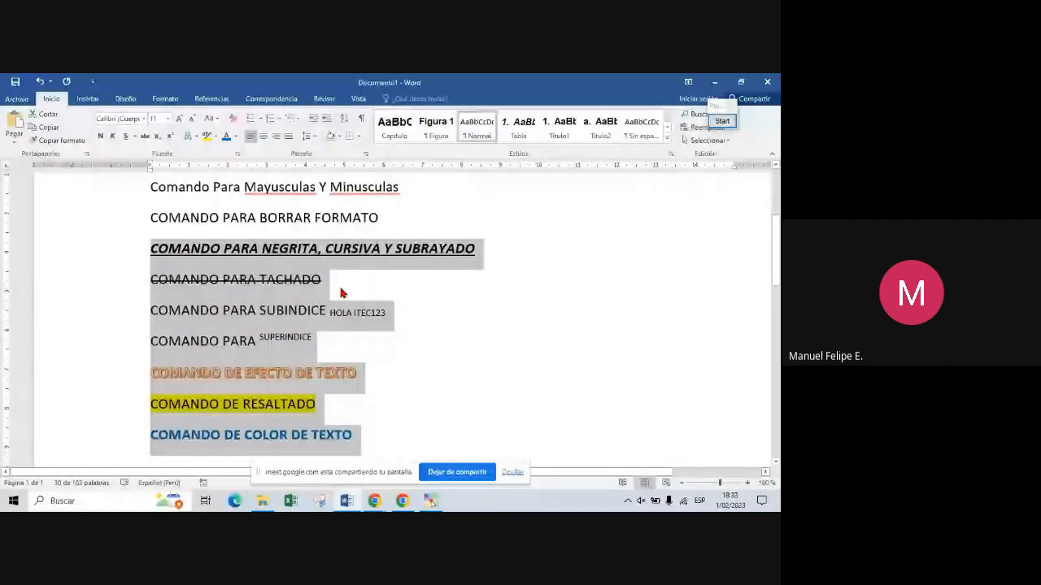
Step: Add blank lines to reach a second page, place a copy of the seven command lines there and clear its formatting and highlighting
left_click(778, 327)
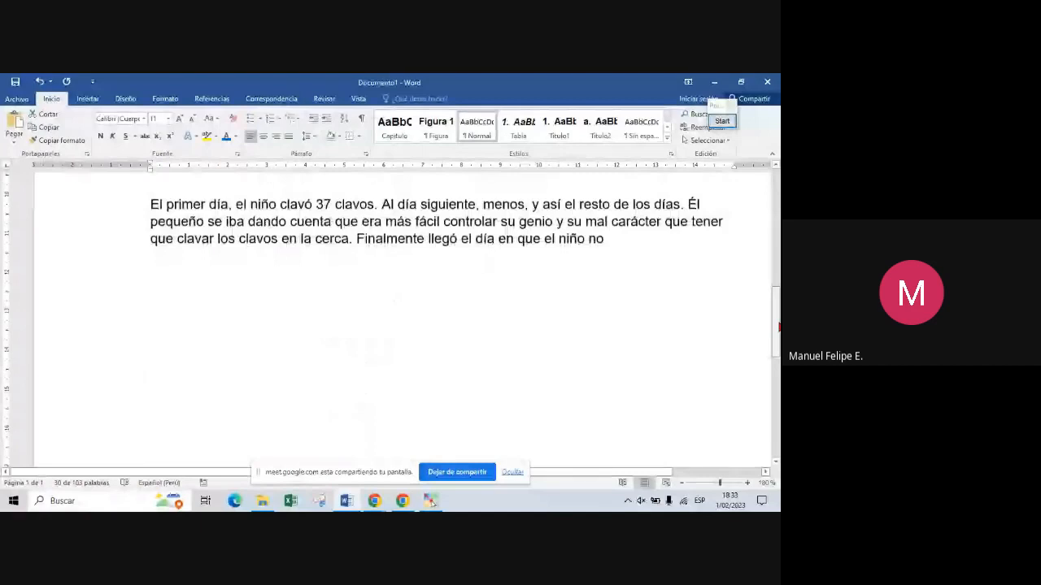
left_click(531, 239)
scroll(457, 243, "up", 2)
left_click(340, 274)
key("Return")
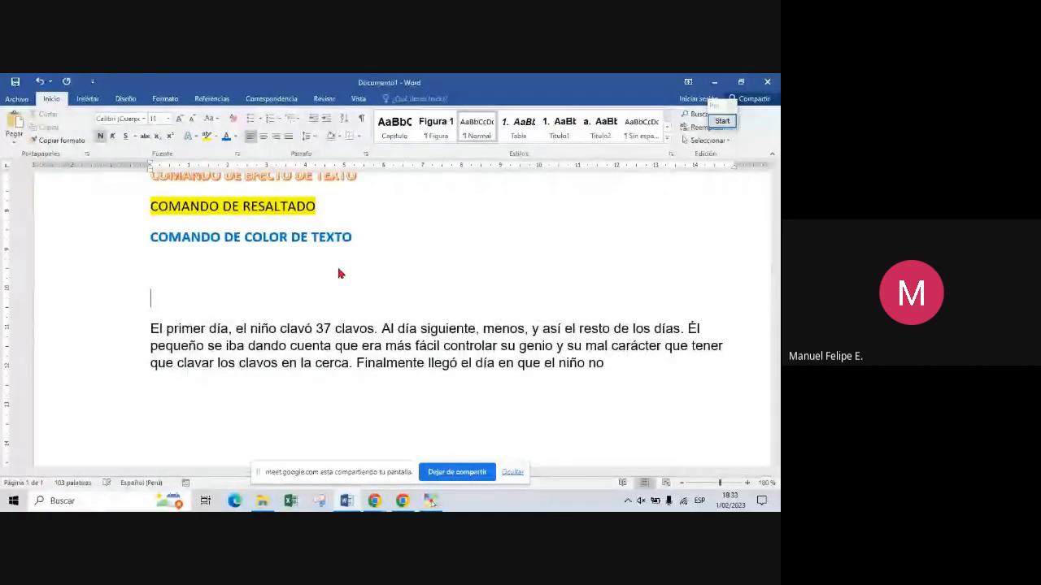
key("Return")
key("Return")
key("Return")
key("Return")
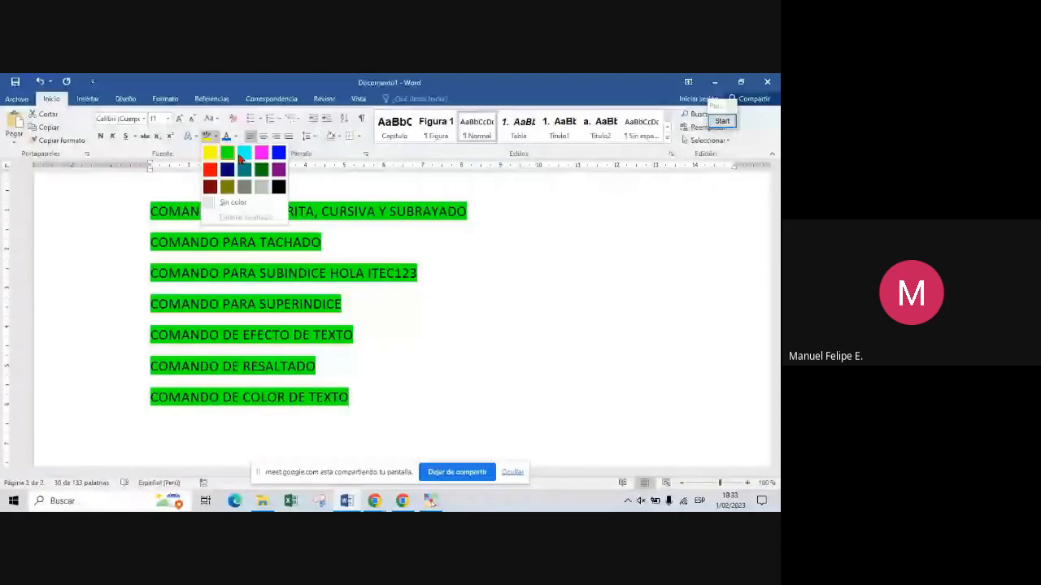
left_click(351, 397)
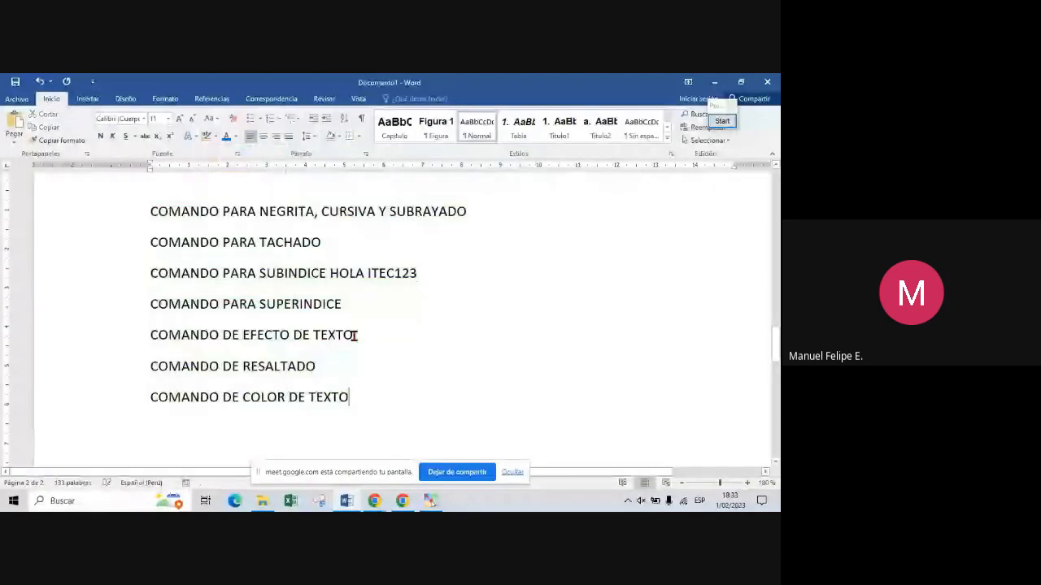
Step: Apply the multicoloured arrow bullet to the first three copied lines, through "COMANDO PARA SUBINDICE HOLA ITEC123"
left_click(353, 335)
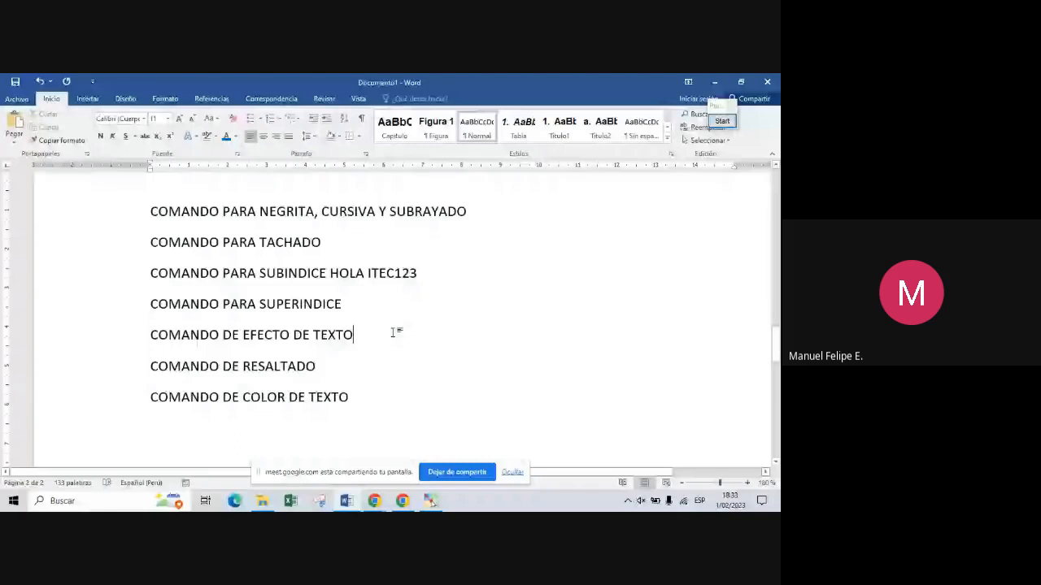
left_click_drag(151, 302, 166, 218)
left_click(258, 119)
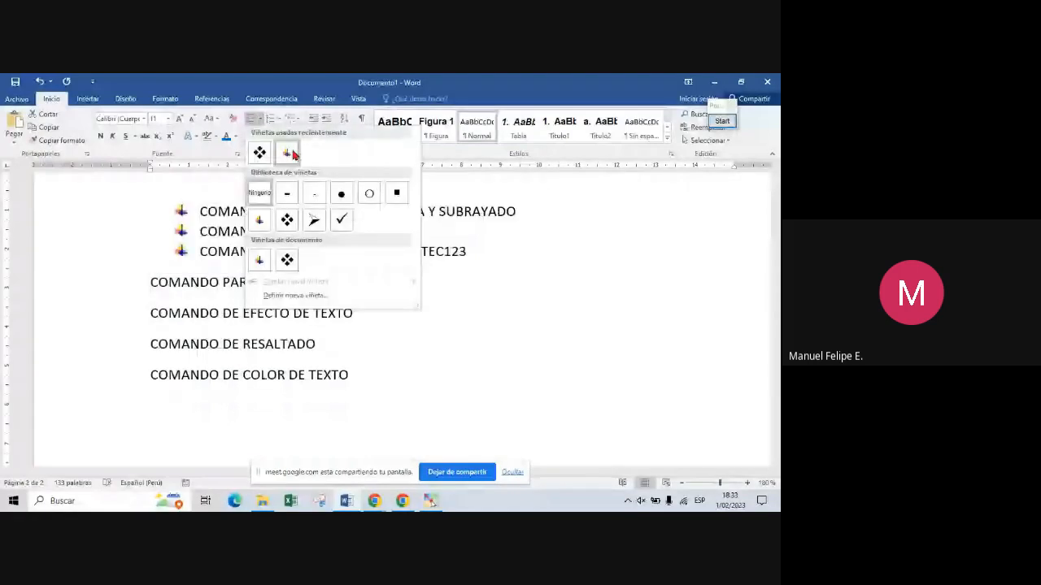
left_click(293, 154)
Step: Open the numbering library for the copied lines from "COMANDO PARA SUPERINDICE" through "COMANDO DE COLOR DE TEXTO"
left_click_drag(358, 382, 155, 285)
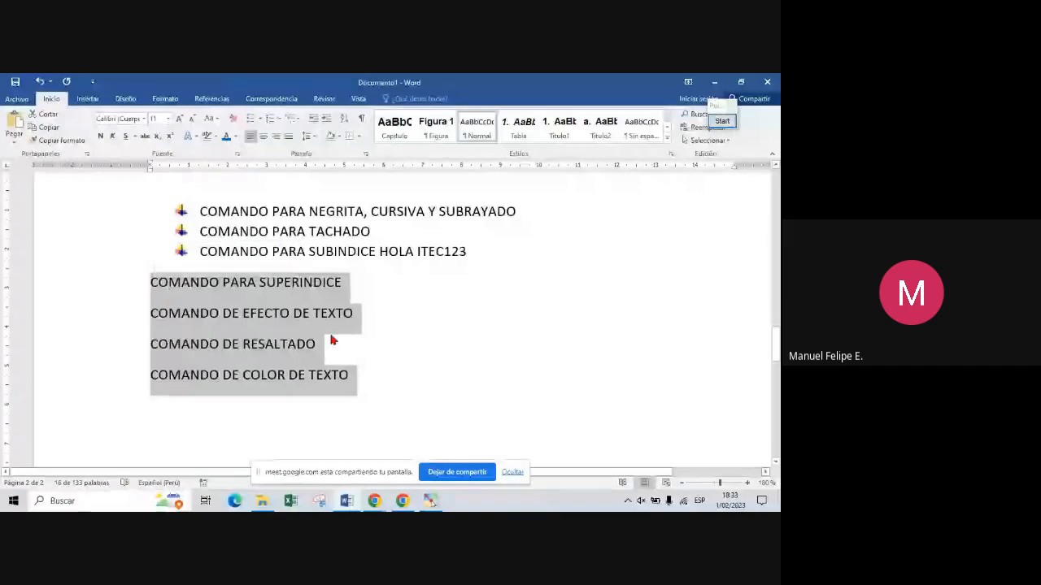
left_click_drag(360, 374, 165, 294)
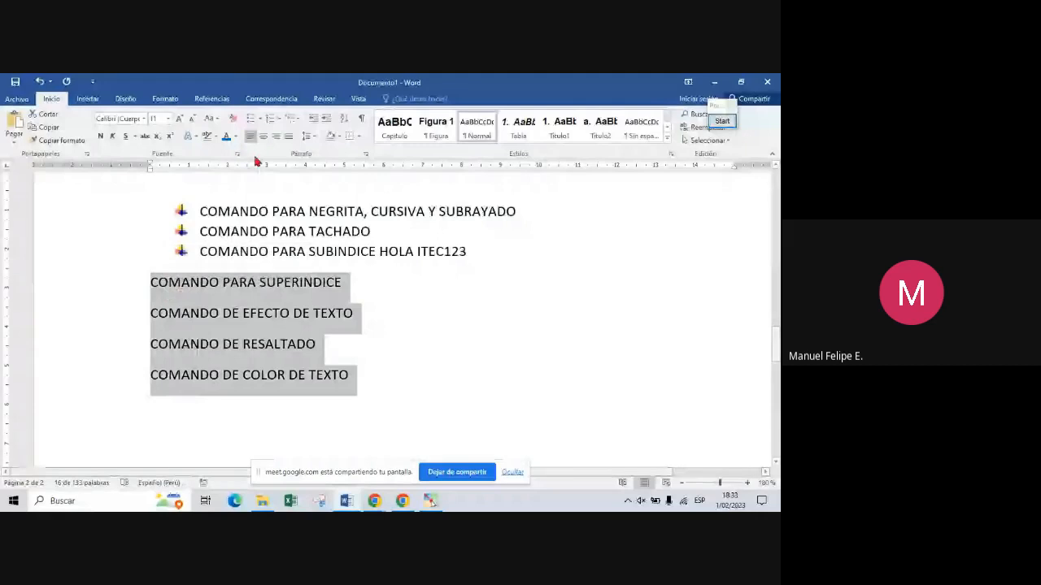
left_click(280, 120)
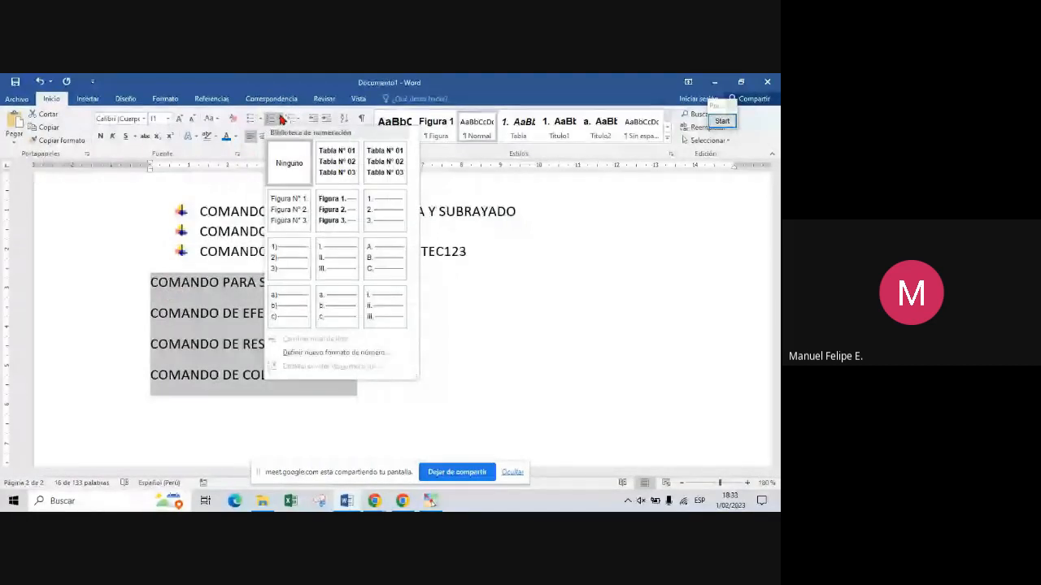
left_click(280, 120)
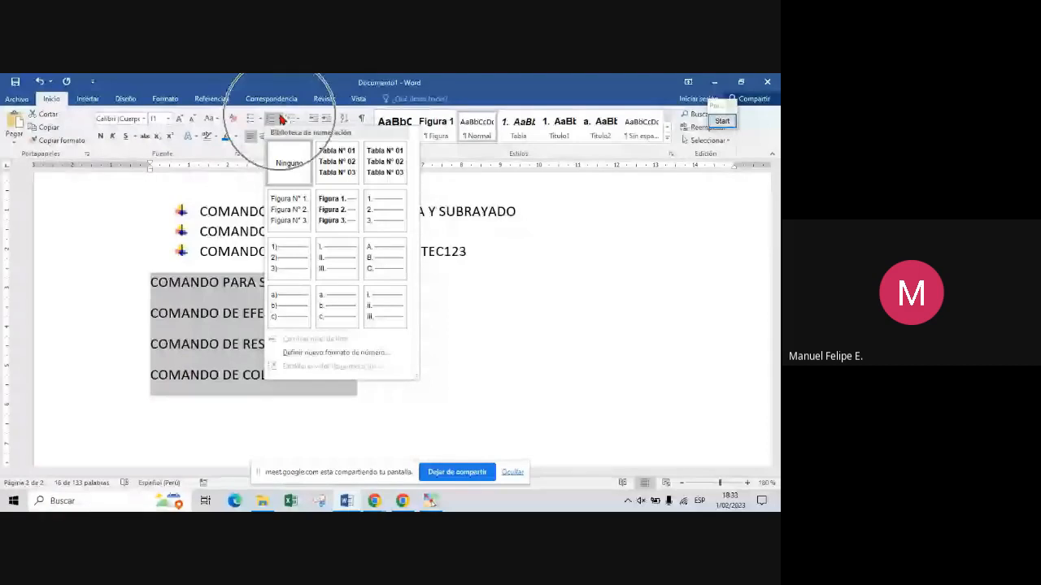
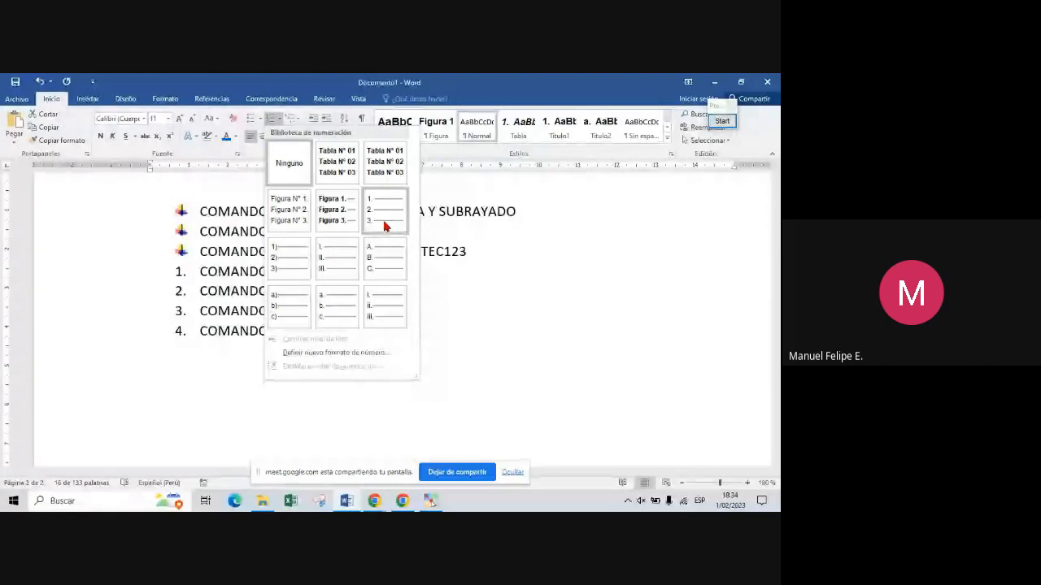
Step: Apply the 1. 2. 3. numbering format to the four lines from COMANDO PARA SUPERINDICE to COMANDO DE COLOR DE TEXTO
left_click(385, 226)
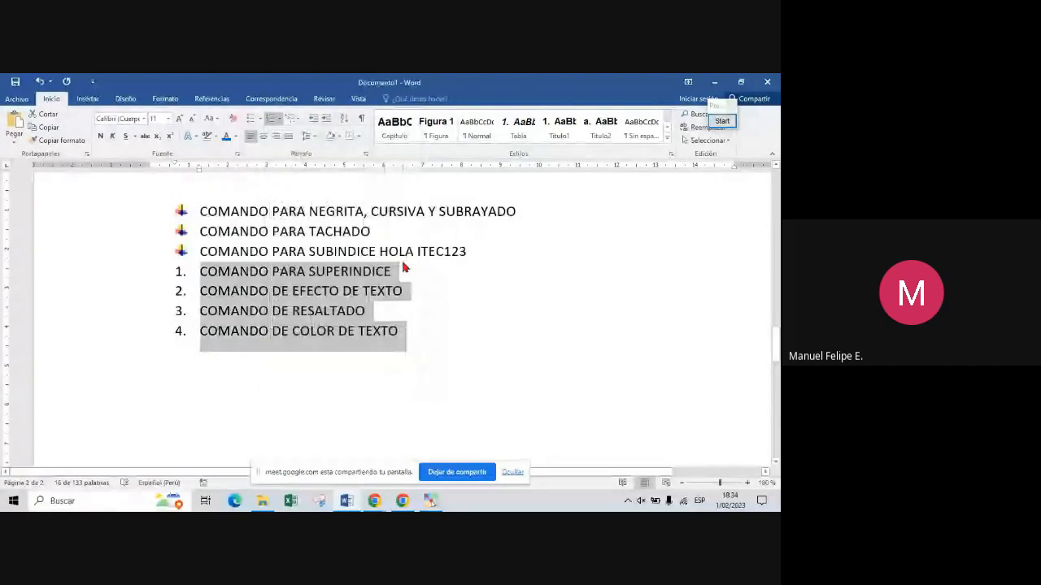
left_click(432, 299)
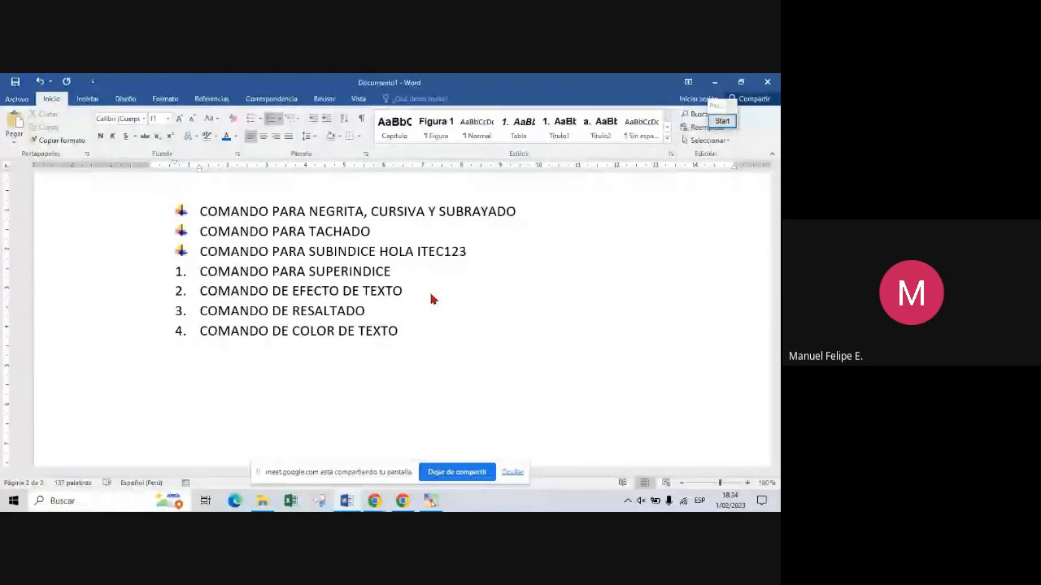
left_click(423, 331)
Step: Adjust the gap above the "El primer día" paragraph to leave one blank line after the numbered list
left_click_drag(775, 341, 775, 374)
left_click(457, 272)
scroll(458, 271, "down", 2)
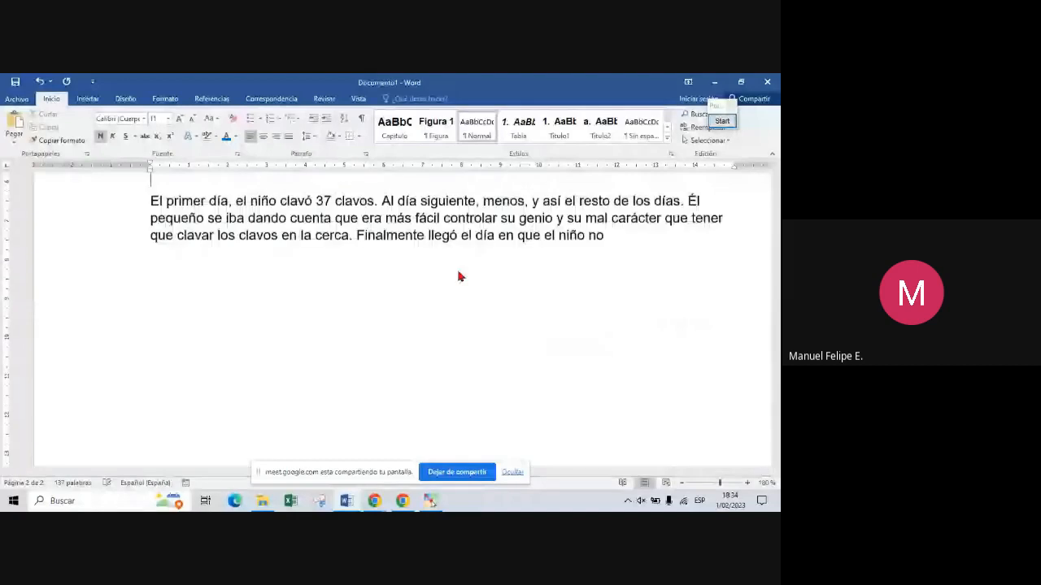
key("Delete")
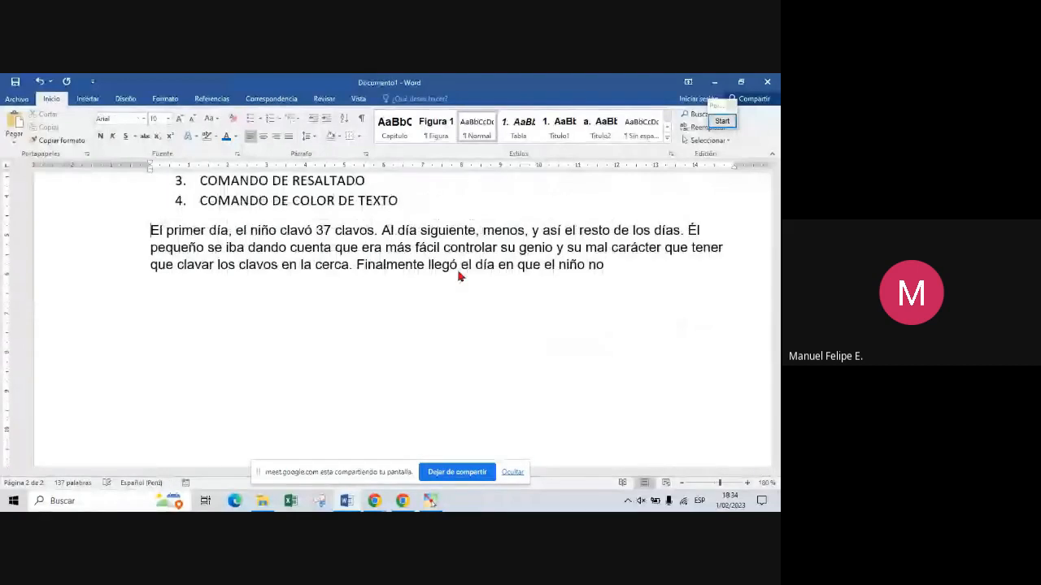
key("Return")
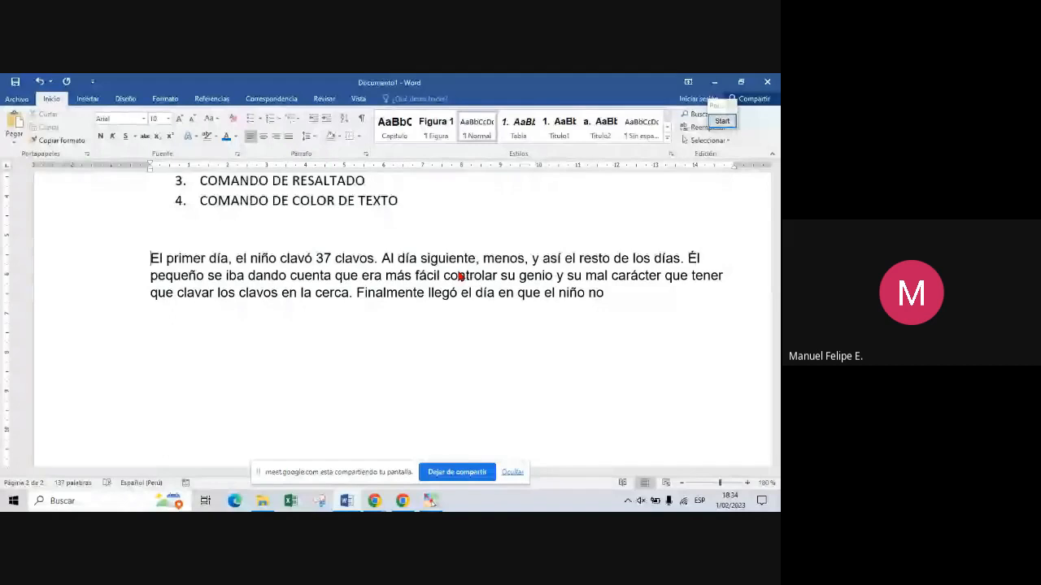
Step: Switch the whole "El primer día" paragraph between justified and left alignment twice, ending with left alignment
left_click_drag(605, 295, 209, 279)
triple_click(503, 310)
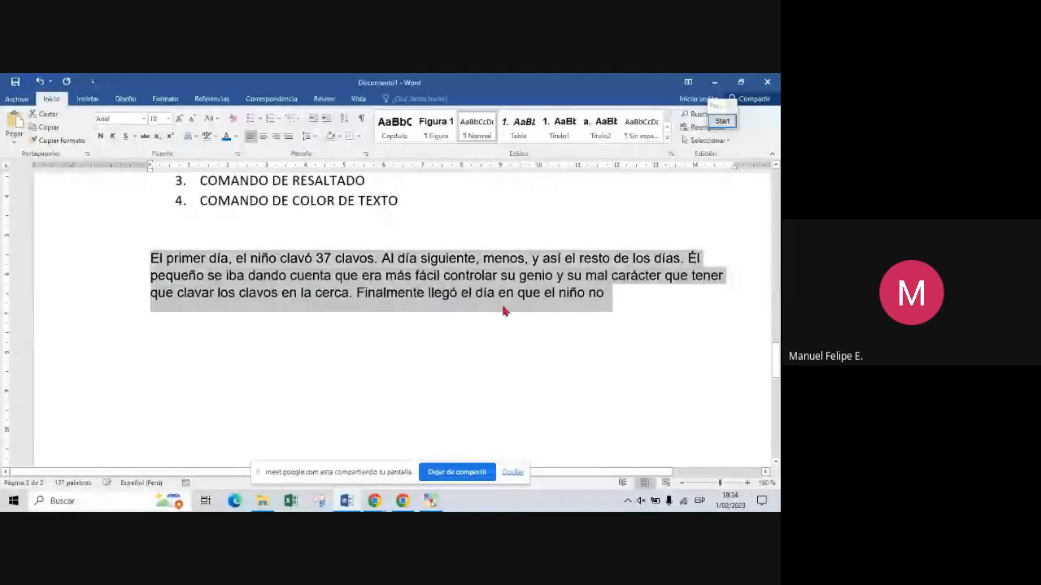
left_click(616, 295)
left_click_drag(617, 295, 151, 258)
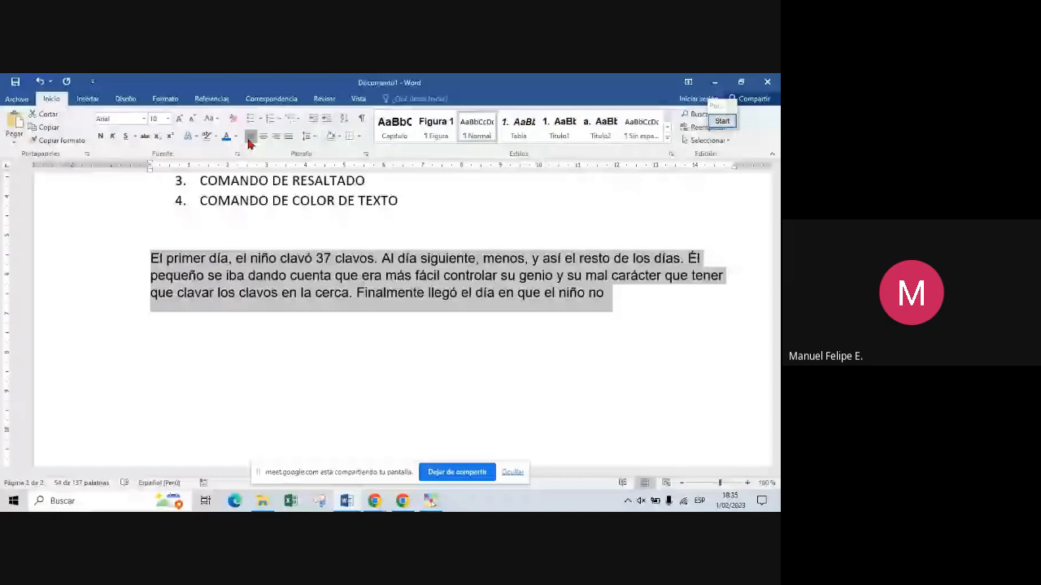
key("ctrl+j")
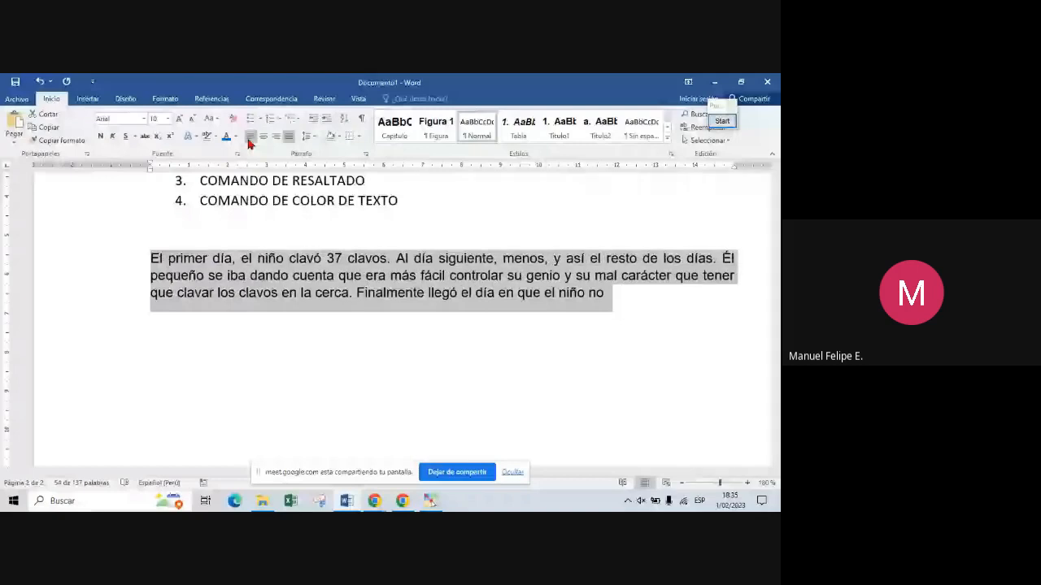
left_click(249, 141)
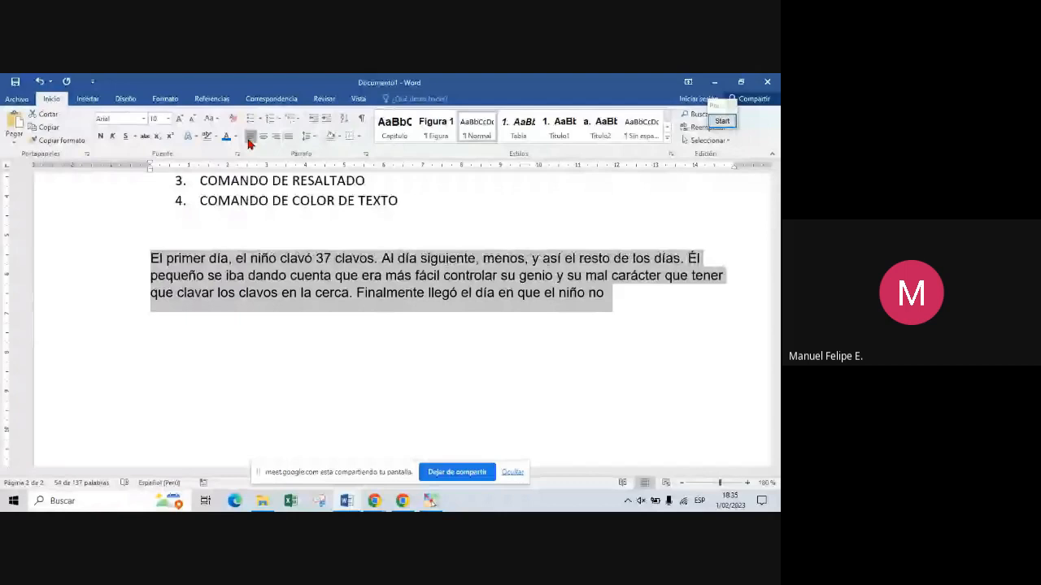
key("ctrl+j")
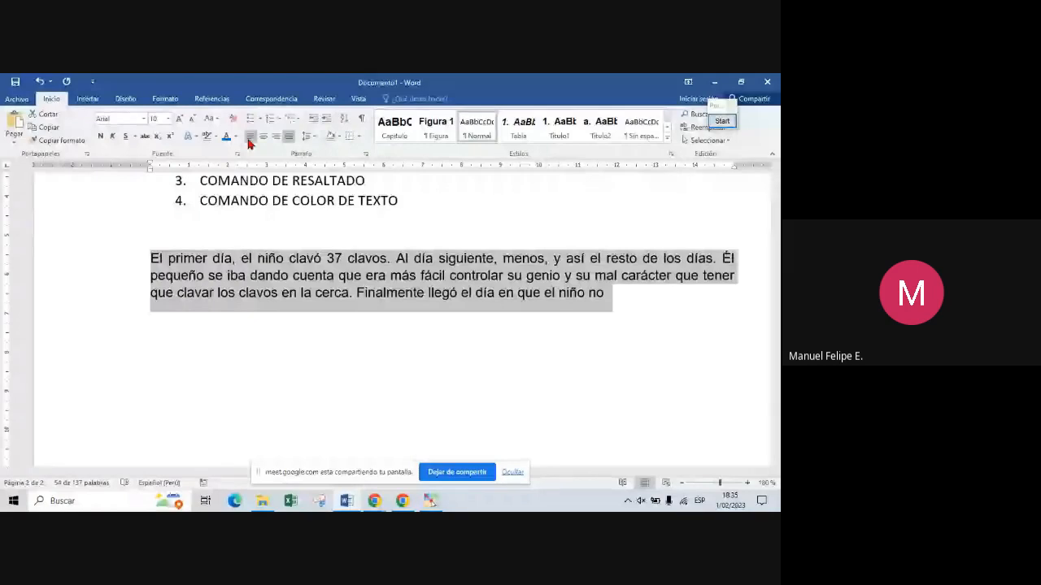
left_click(249, 144)
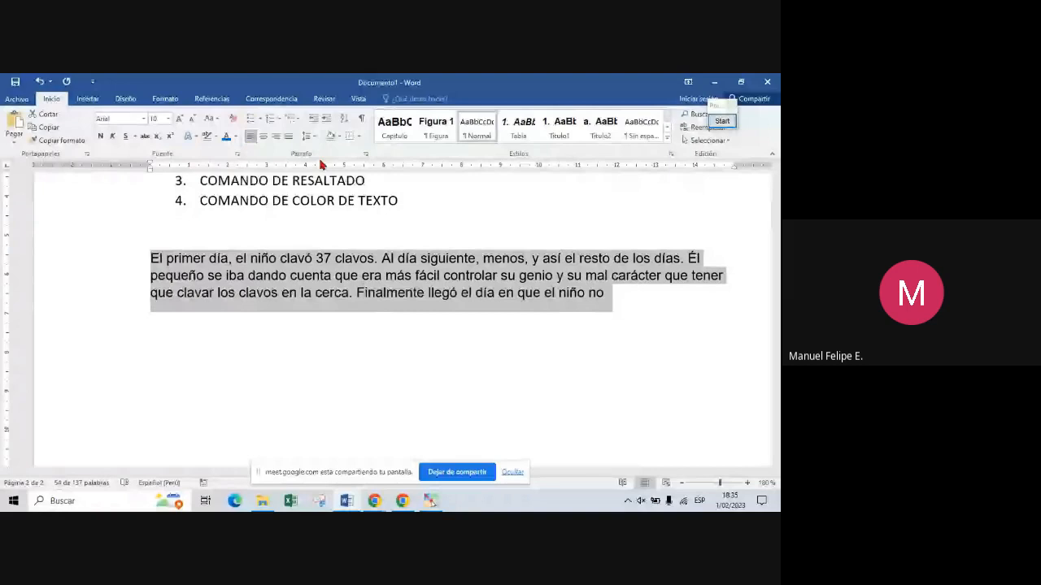
Step: Start screen annotation, draw a red vertical line along the paragraph's left edge, and move the drawing palette clear of the line endings
left_click(720, 122)
mouse_move(149, 243)
left_mouse_down()
mouse_move(150, 389)
mouse_move(149, 237)
left_mouse_up()
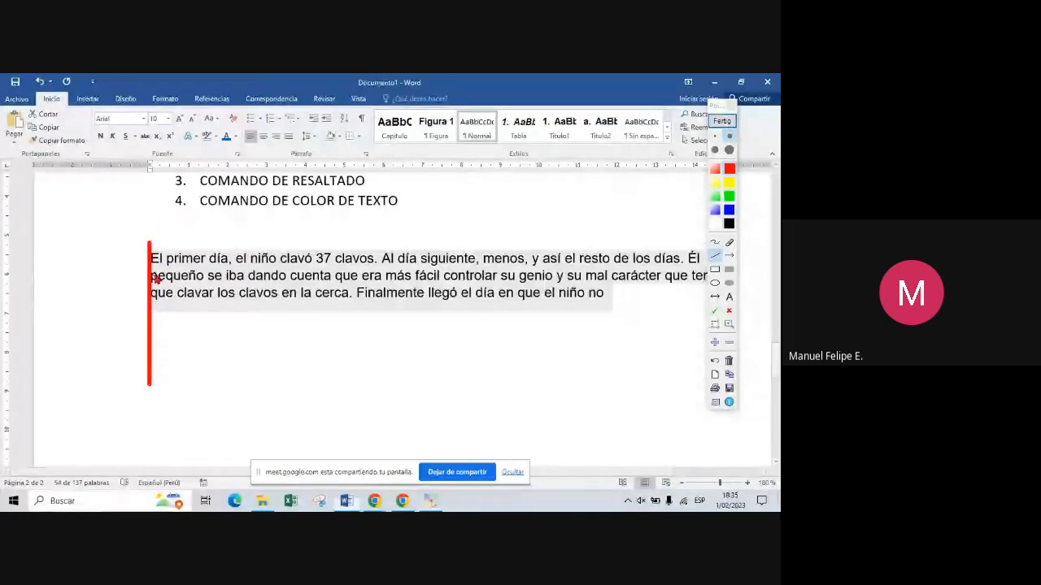
left_click_drag(720, 108, 71, 148)
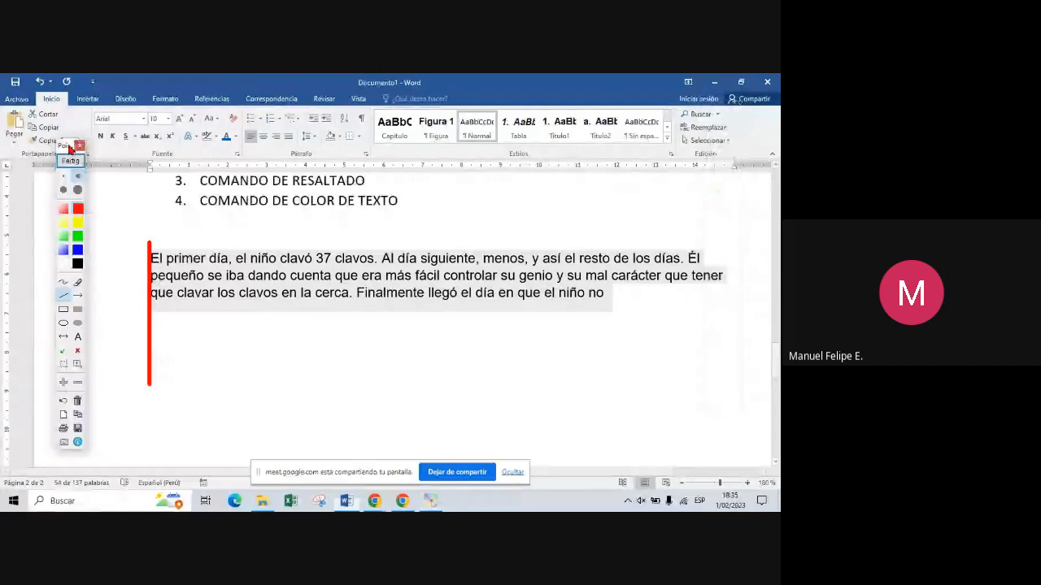
left_click_drag(71, 148, 56, 146)
Step: Mark the uneven end of each of the paragraph's three lines with a short blue horizontal line and end the annotation
left_click(63, 247)
mouse_move(713, 258)
left_mouse_down()
mouse_move(768, 259)
mouse_move(768, 276)
left_mouse_up()
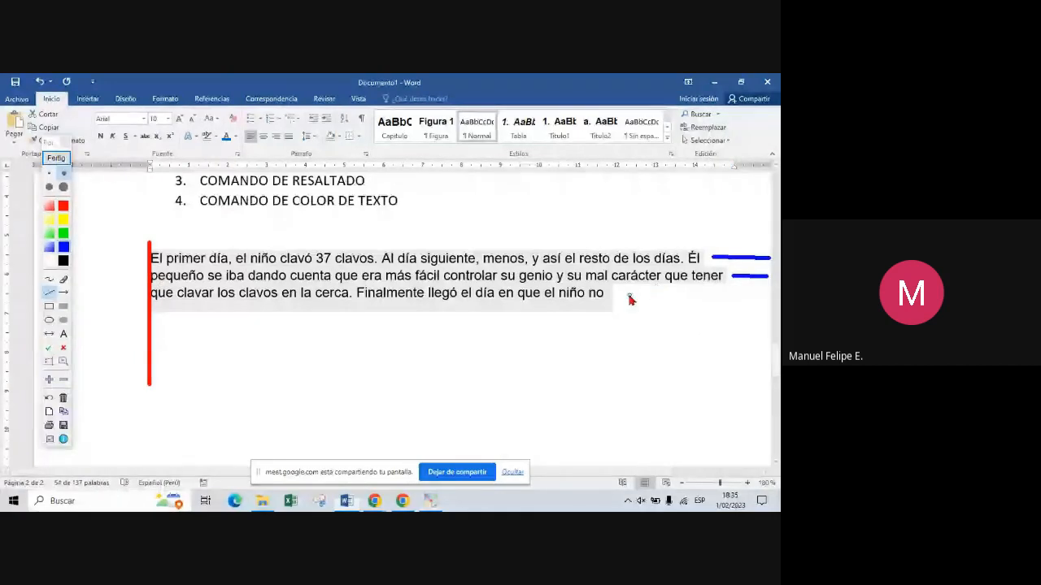
left_click_drag(616, 295, 669, 298)
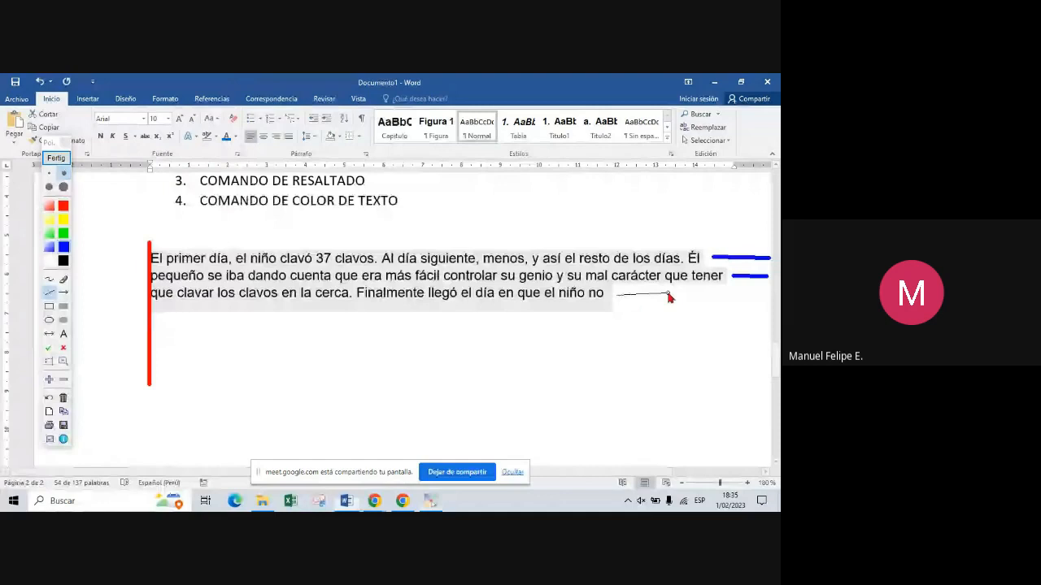
left_click_drag(667, 295, 669, 295)
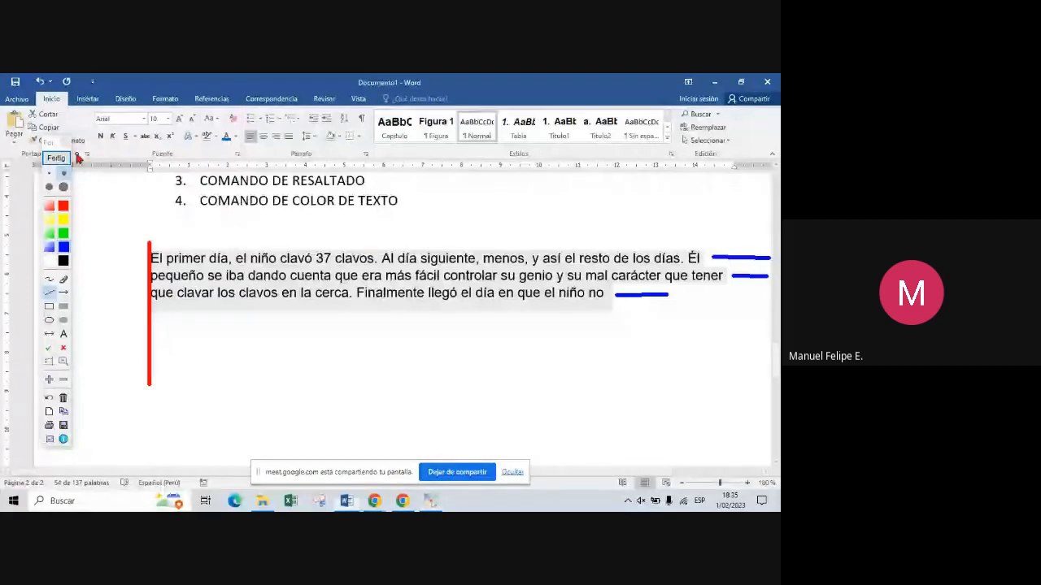
left_click_drag(59, 161, 746, 159)
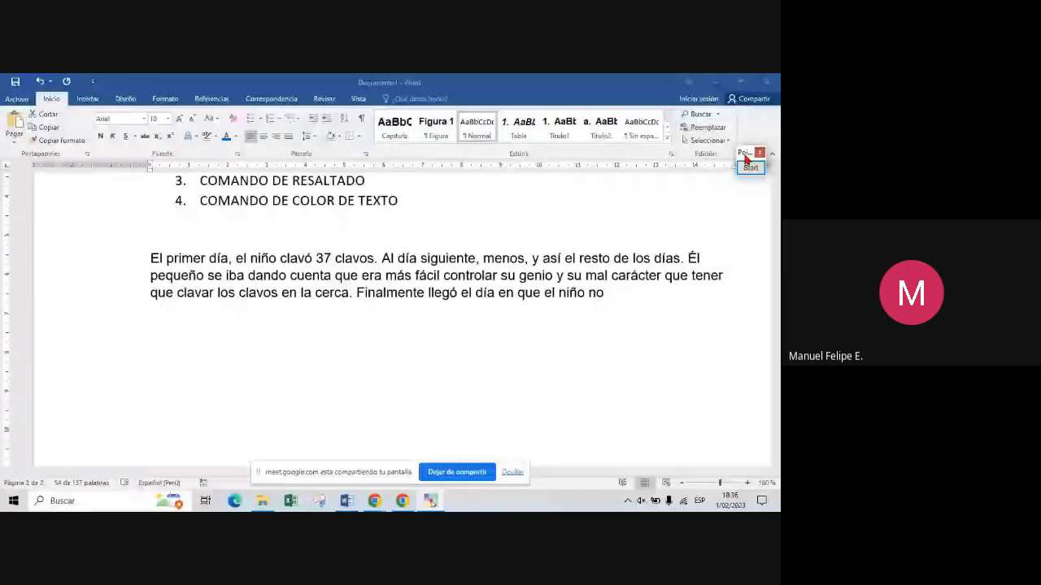
Step: Center the selected "El primer día" paragraph and deselect it
left_click(263, 139)
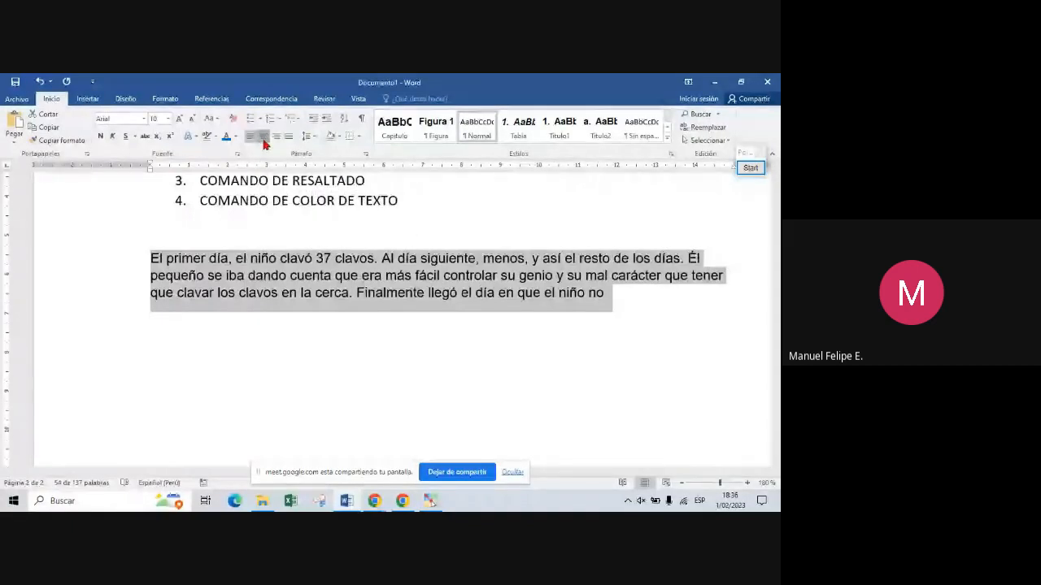
key("ctrl")
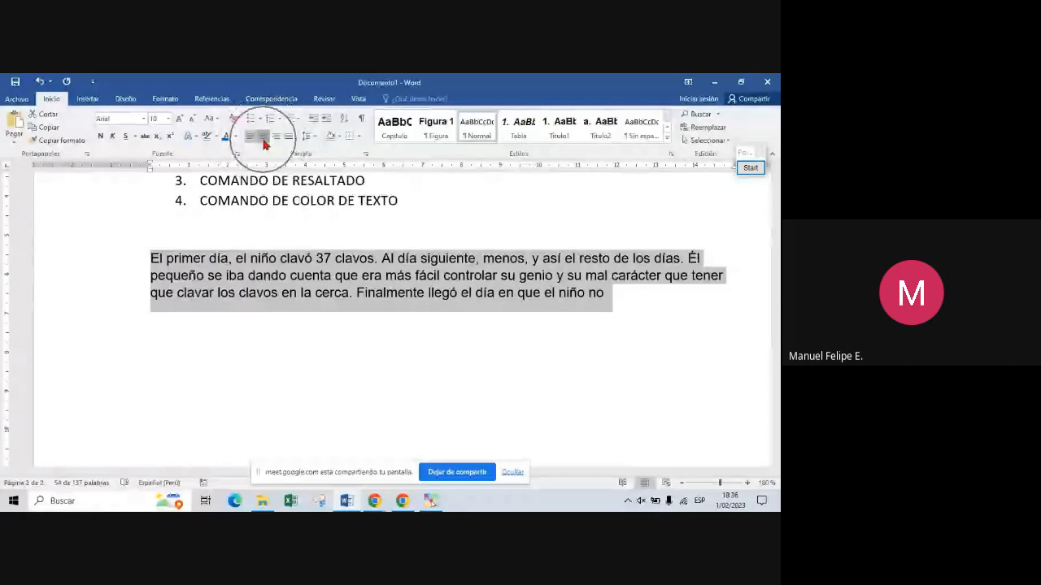
left_click(263, 140)
left_click(470, 333)
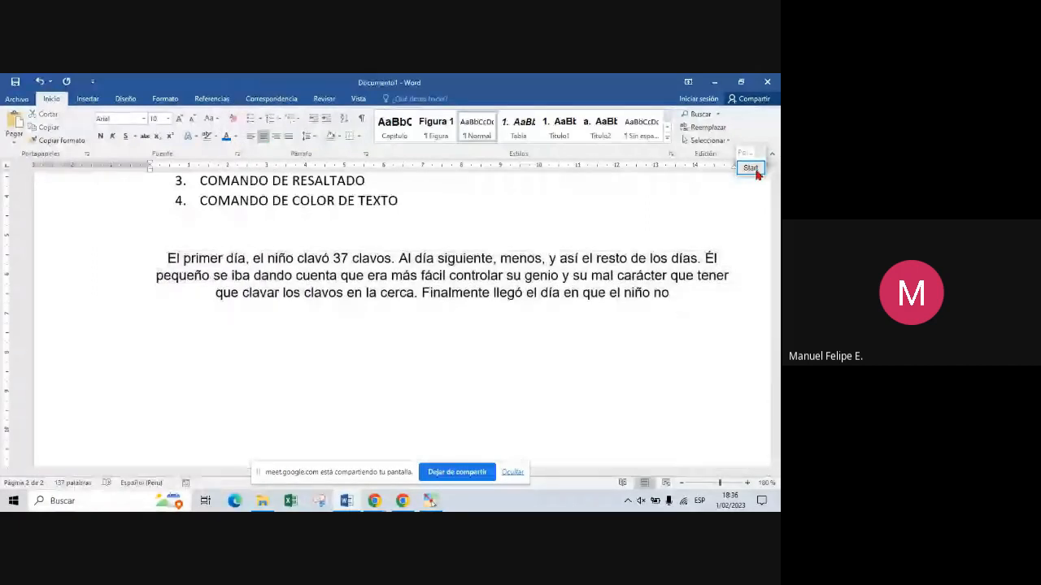
Step: Annotate the centered paragraph with a red vertical line near its middle and a blue horizontal line toward its left edge, and end the annotation
left_click(754, 170)
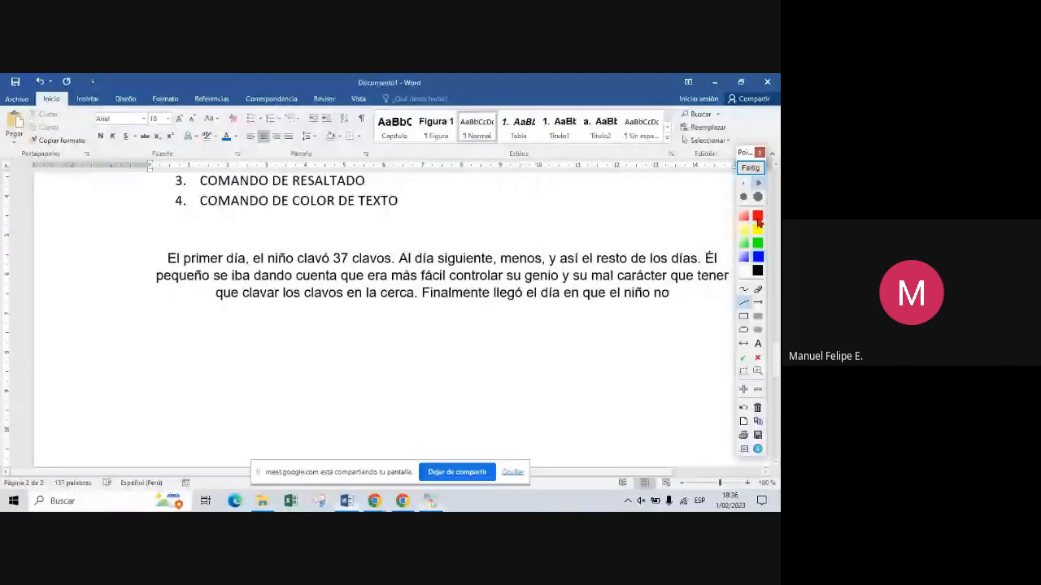
left_click(746, 304)
left_click_drag(421, 213, 424, 383)
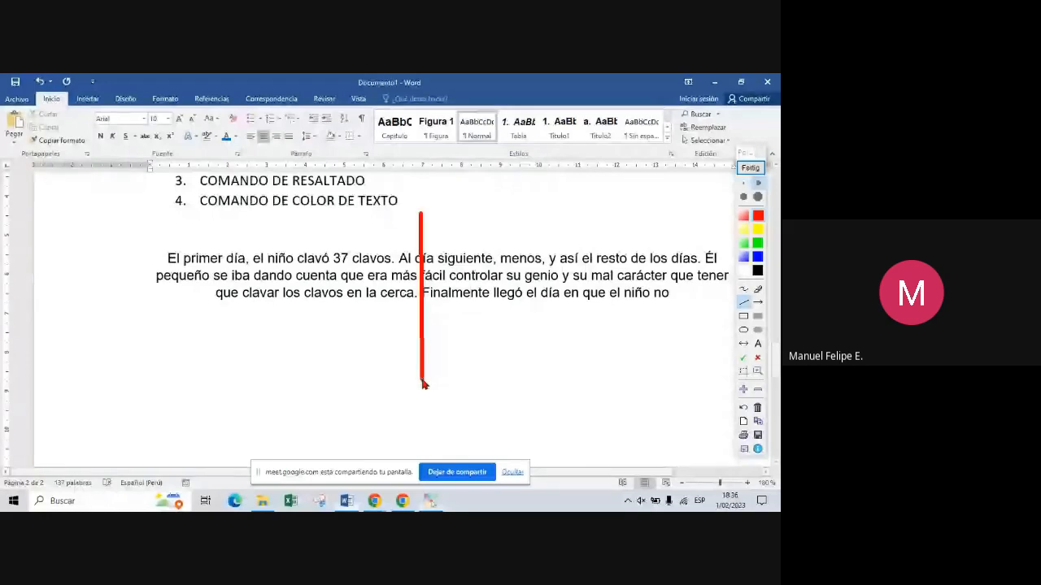
left_click(743, 157)
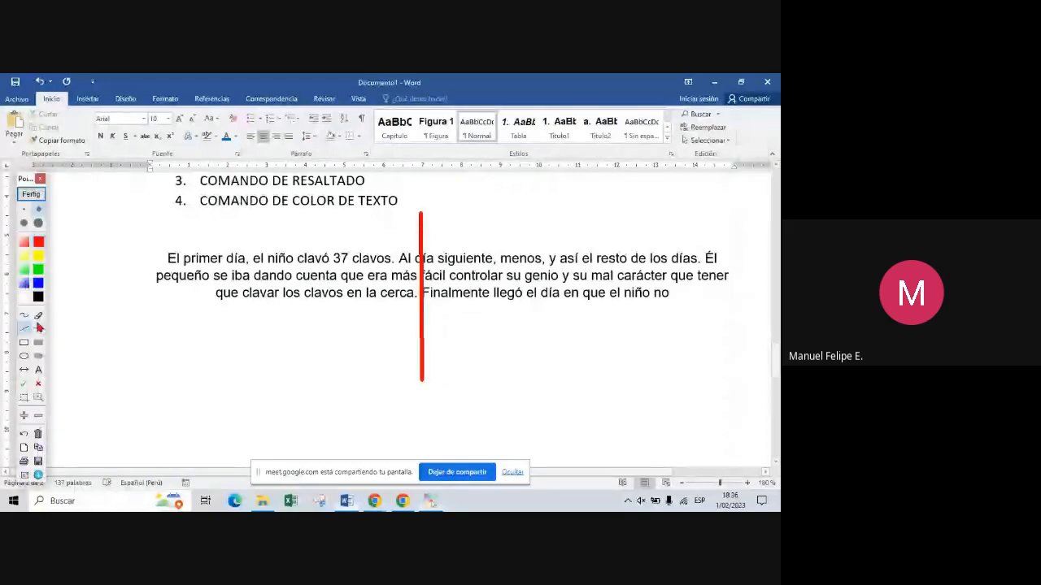
left_click(37, 283)
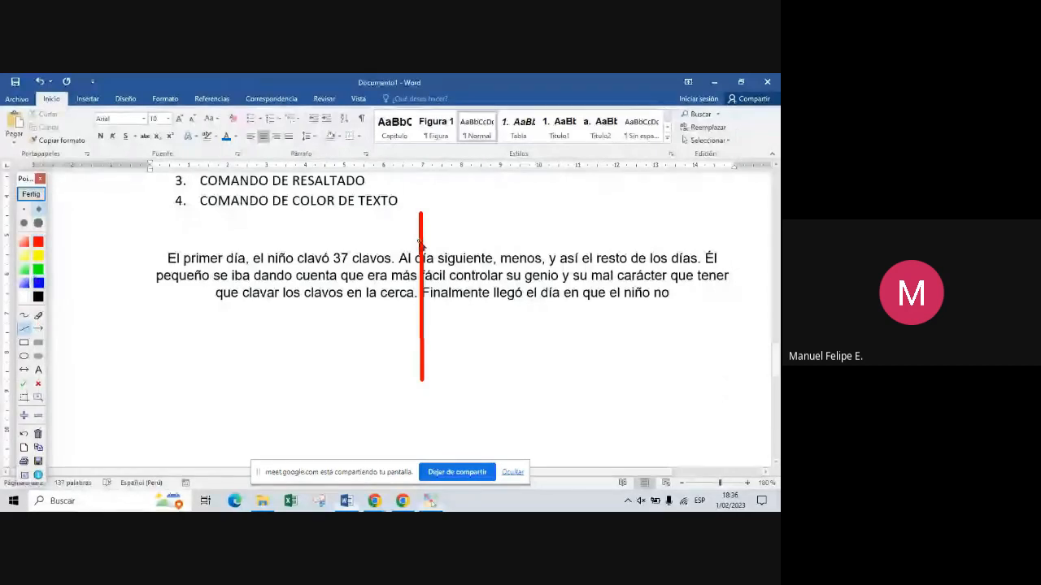
left_click_drag(416, 262, 160, 261)
scroll(297, 290, "up", 1)
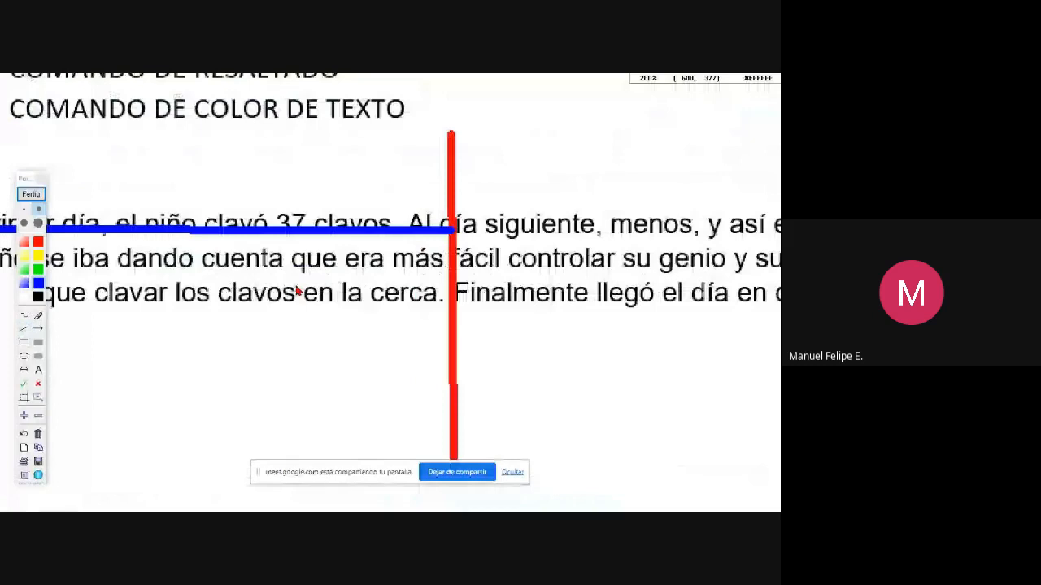
left_click(31, 193)
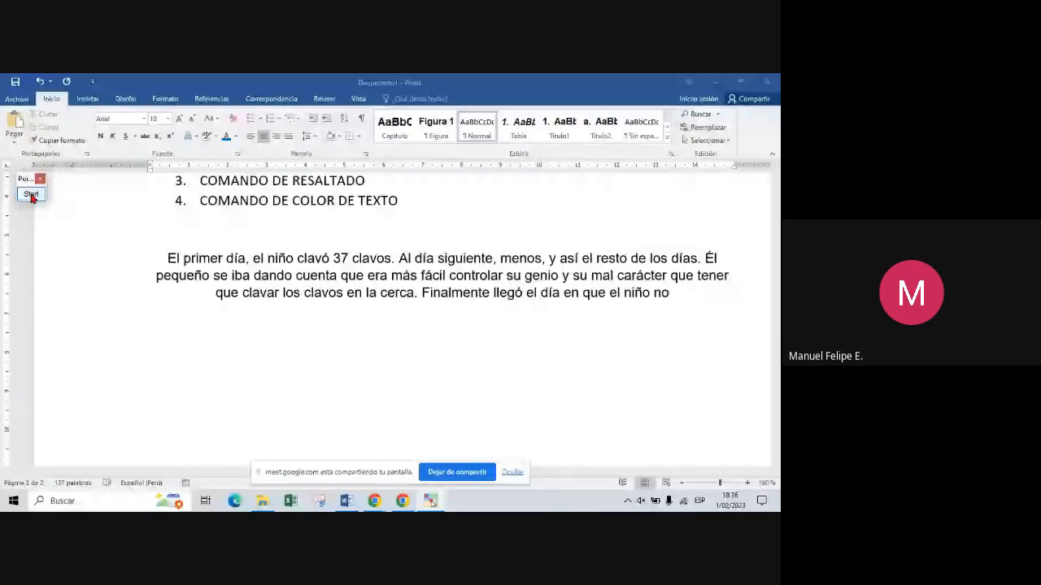
Step: Annotate the centered paragraph with a blue vertical middle line and red arrows from it toward both margins, and end the annotation
left_click(31, 195)
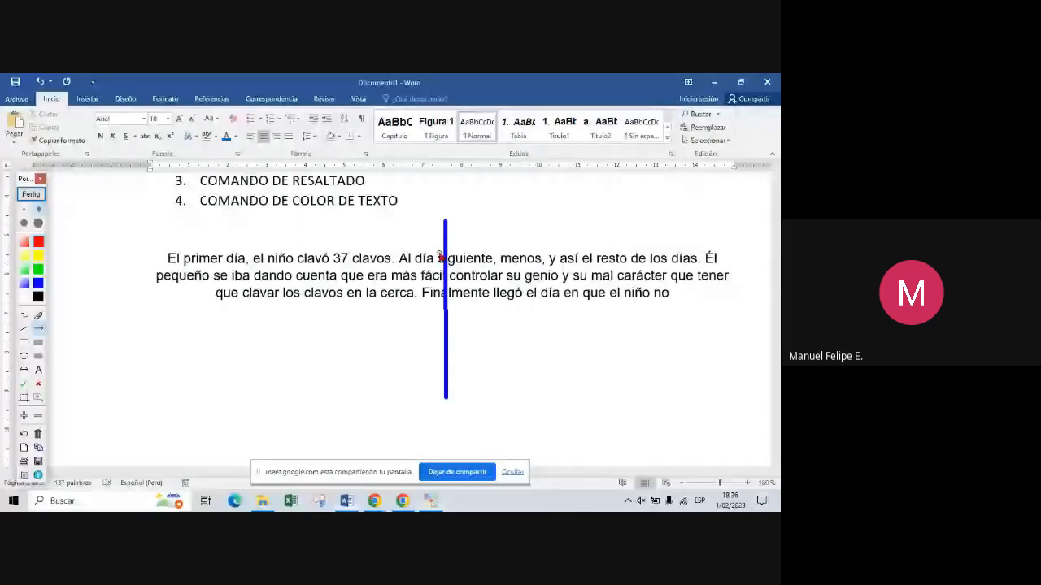
left_click_drag(440, 255, 151, 257)
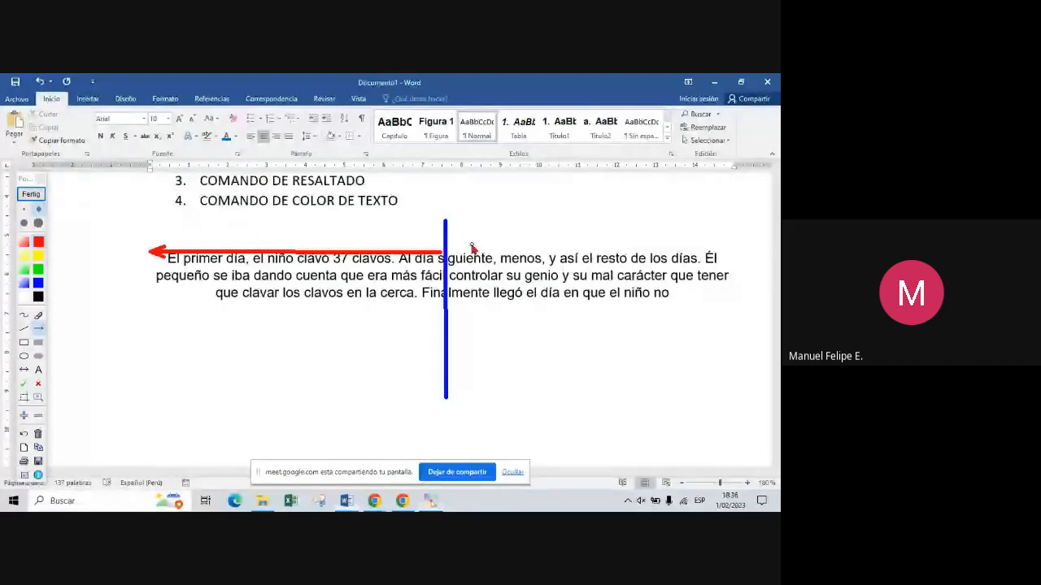
left_click_drag(448, 252, 748, 257)
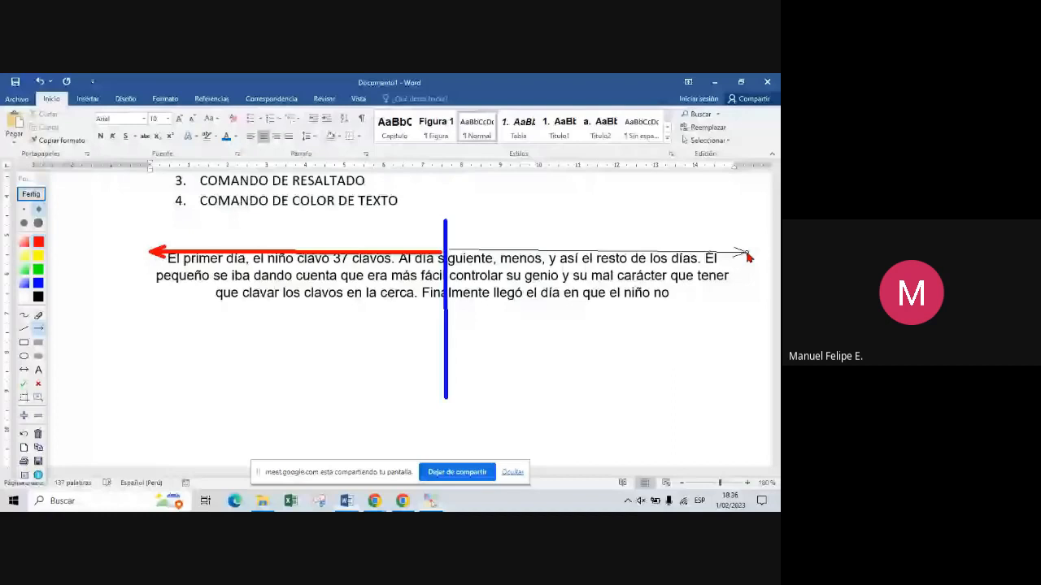
left_click_drag(748, 257, 746, 255)
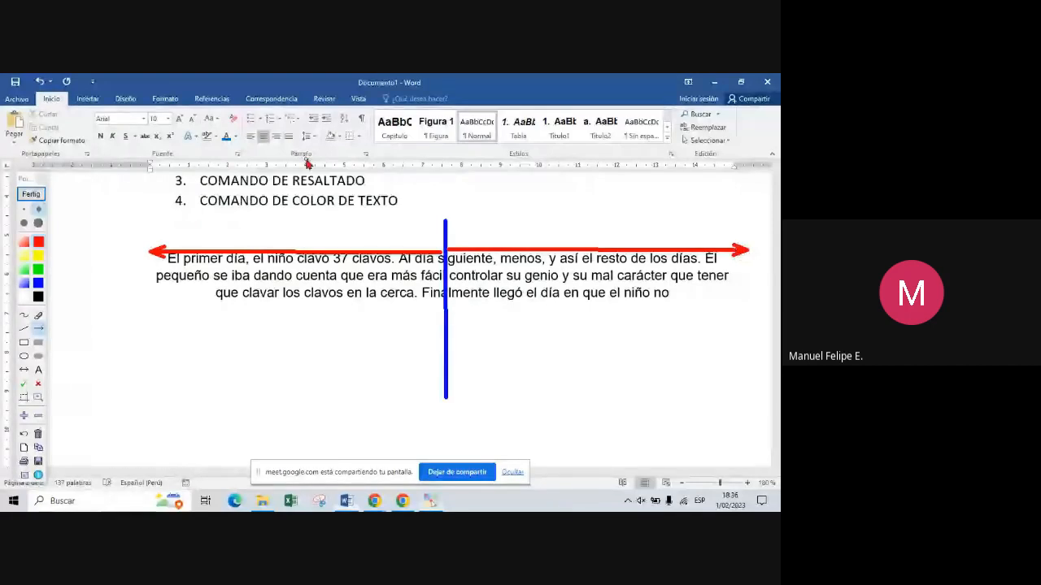
left_click(42, 196)
Step: Align the whole "El primer día" paragraph to the right
left_click(471, 292)
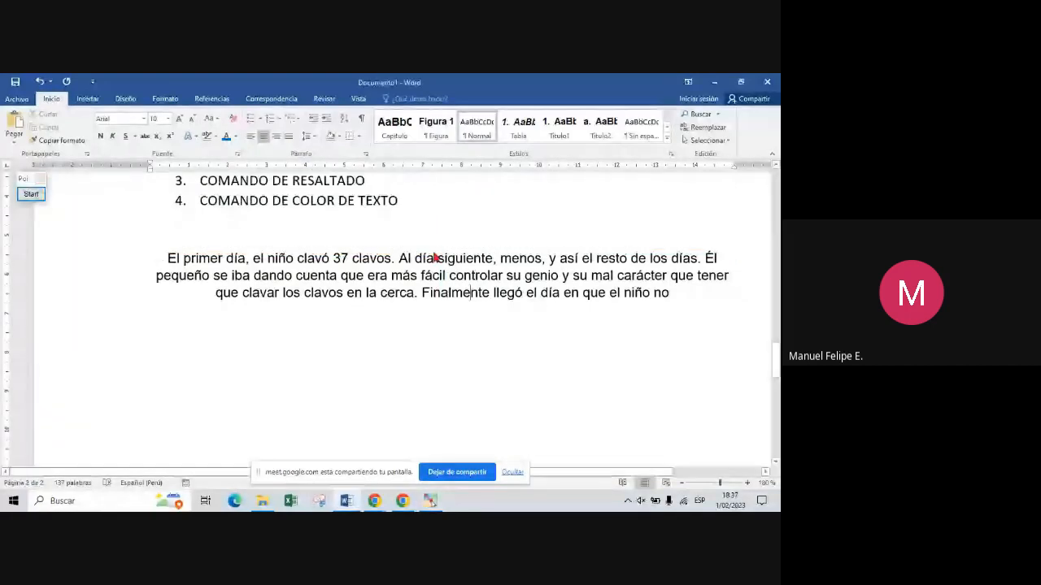
left_click_drag(672, 294, 194, 260)
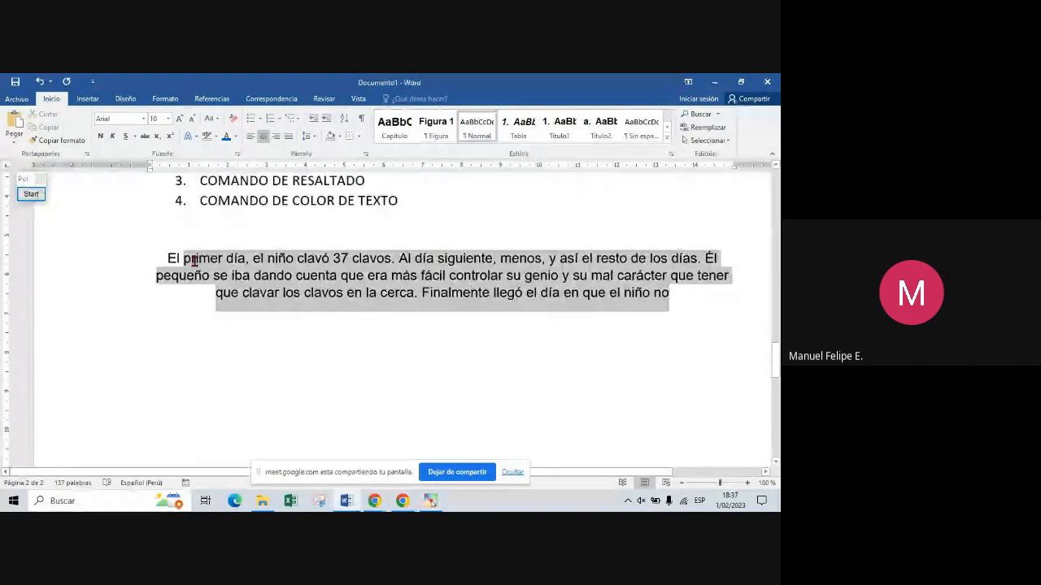
left_click(275, 137)
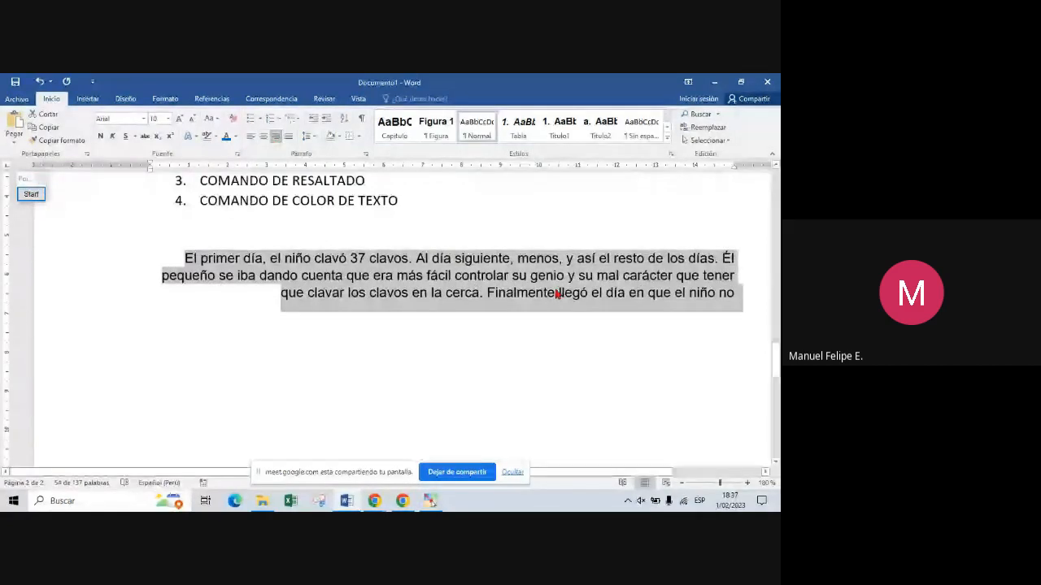
Step: Annotate the right-aligned paragraph with a red vertical line along its right edge, and end the annotation
left_click(31, 195)
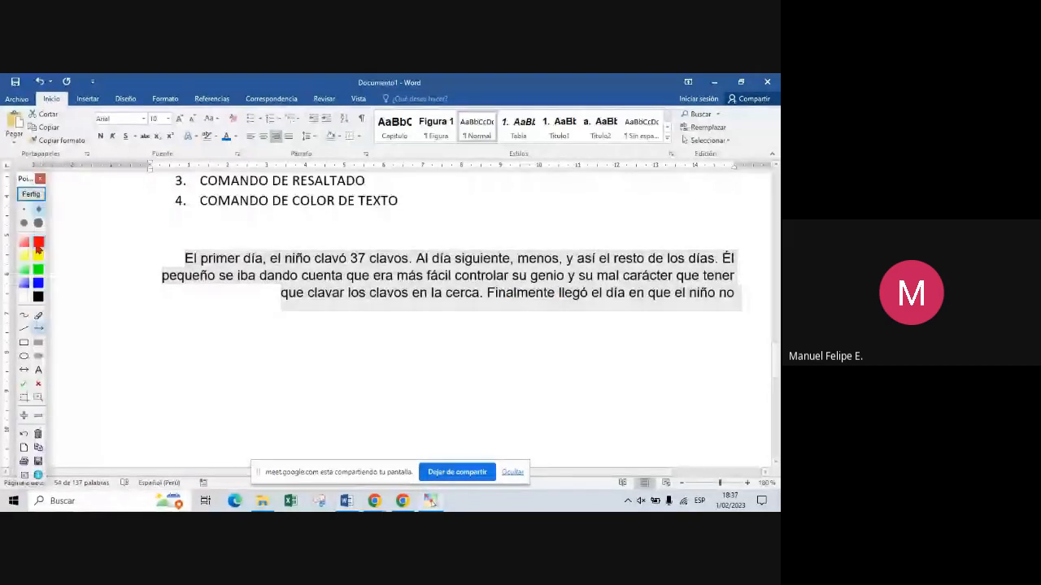
left_click(37, 244)
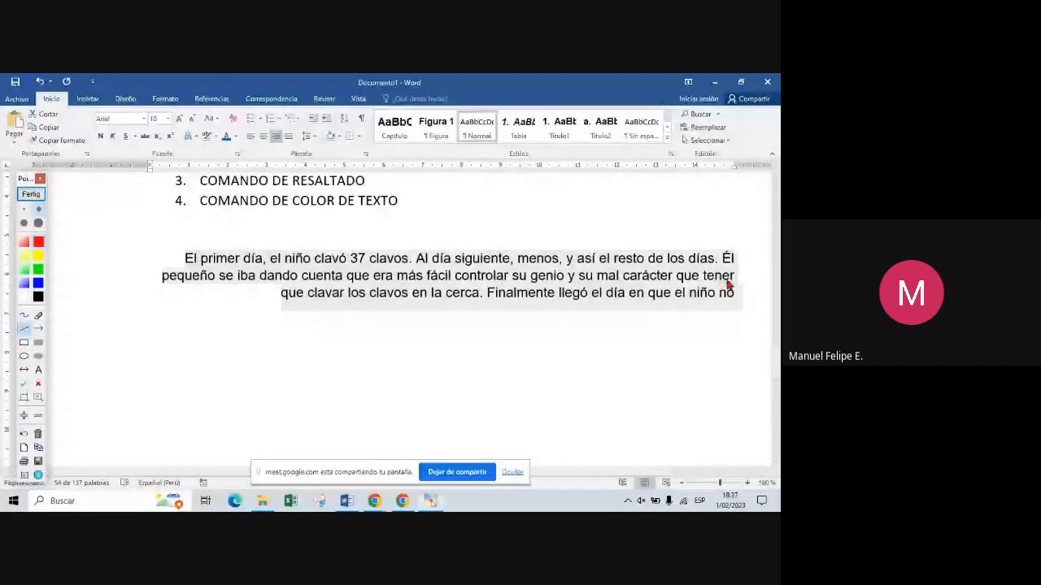
left_click_drag(733, 234, 736, 413)
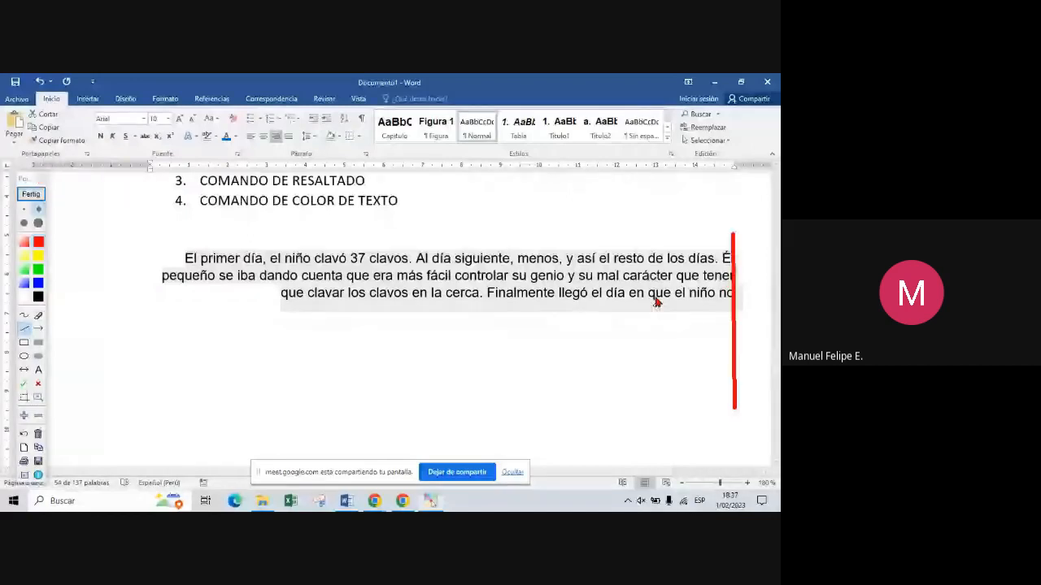
left_click(39, 329)
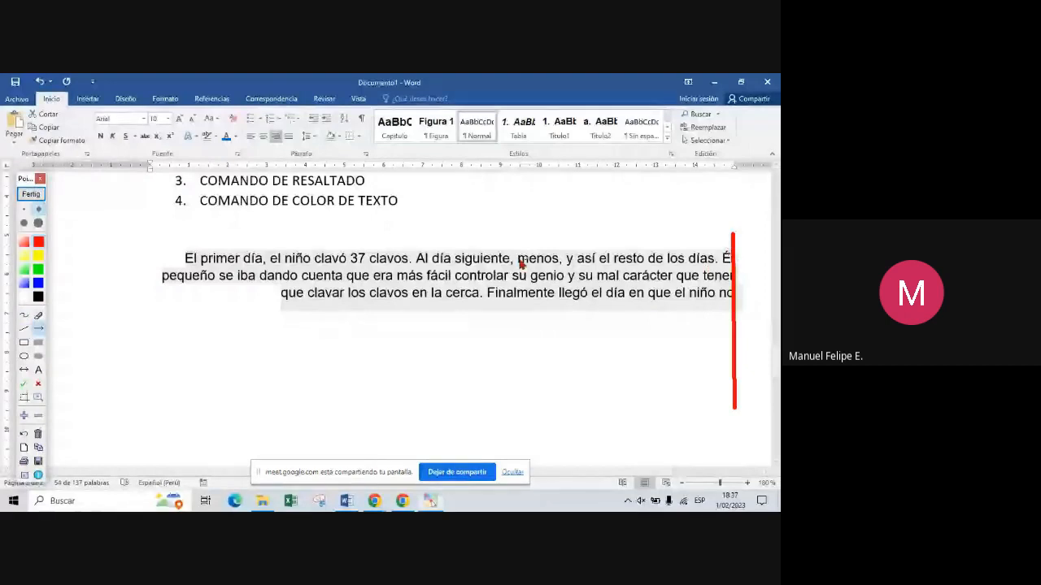
left_click(30, 194)
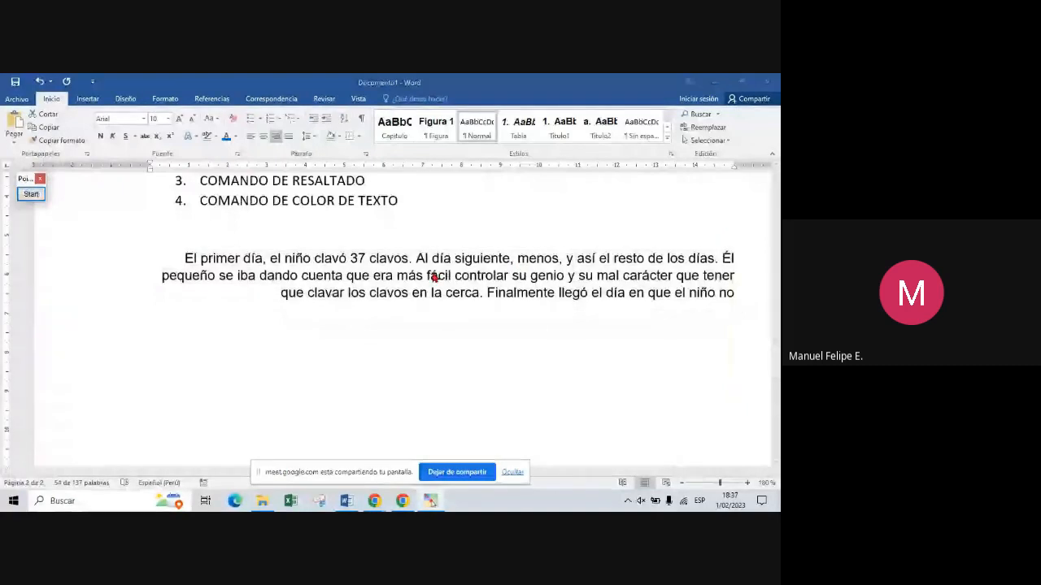
Step: Justify the whole "El primer día" paragraph
triple_click(434, 276)
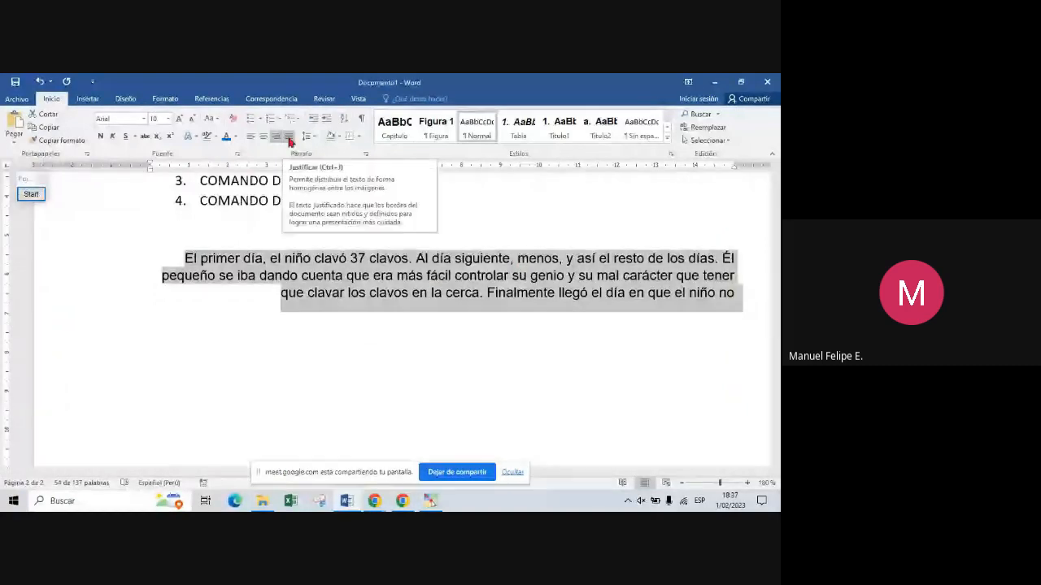
left_click(594, 290)
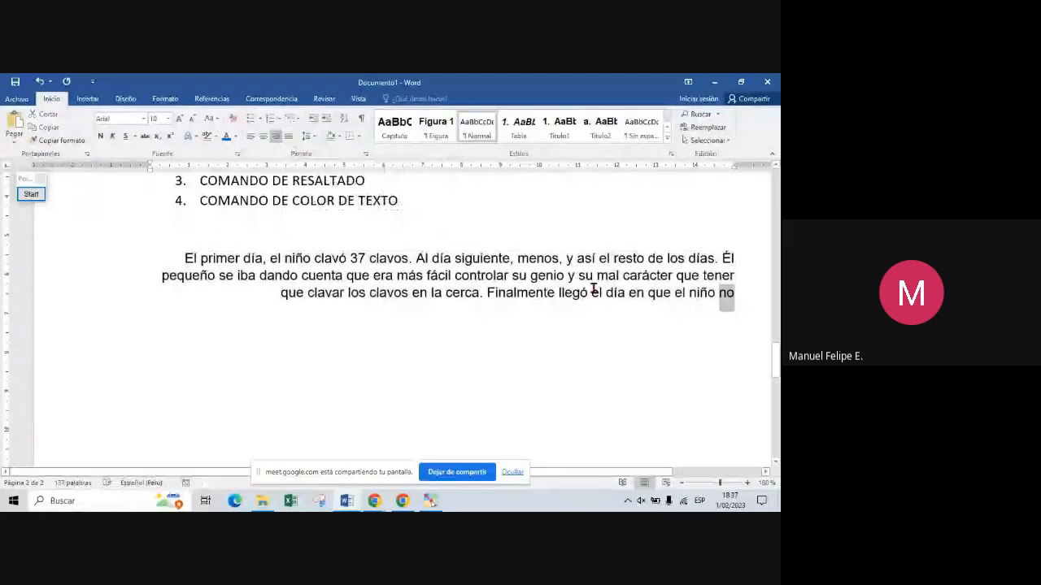
triple_click(593, 290)
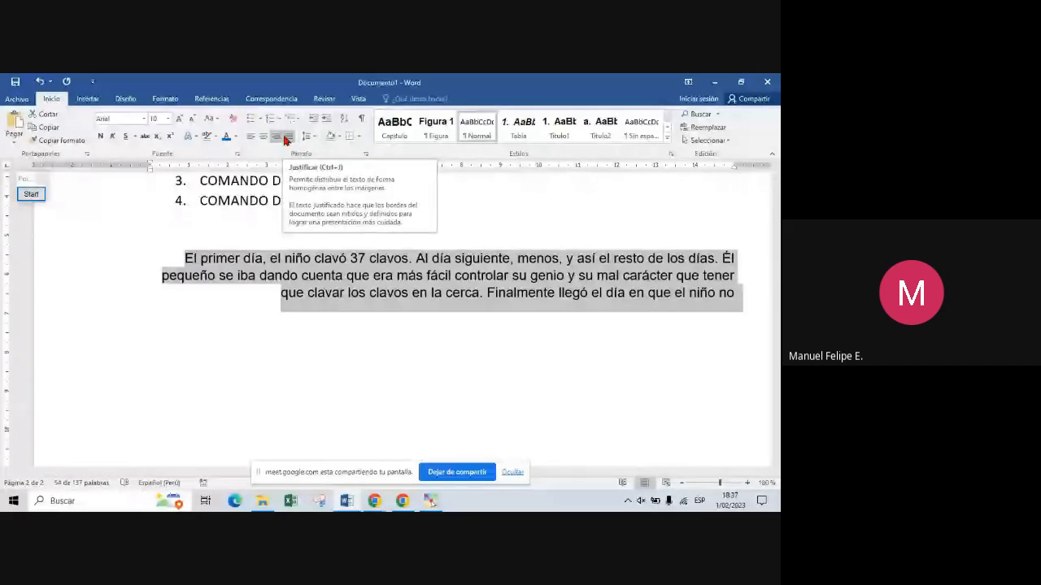
left_click(286, 138)
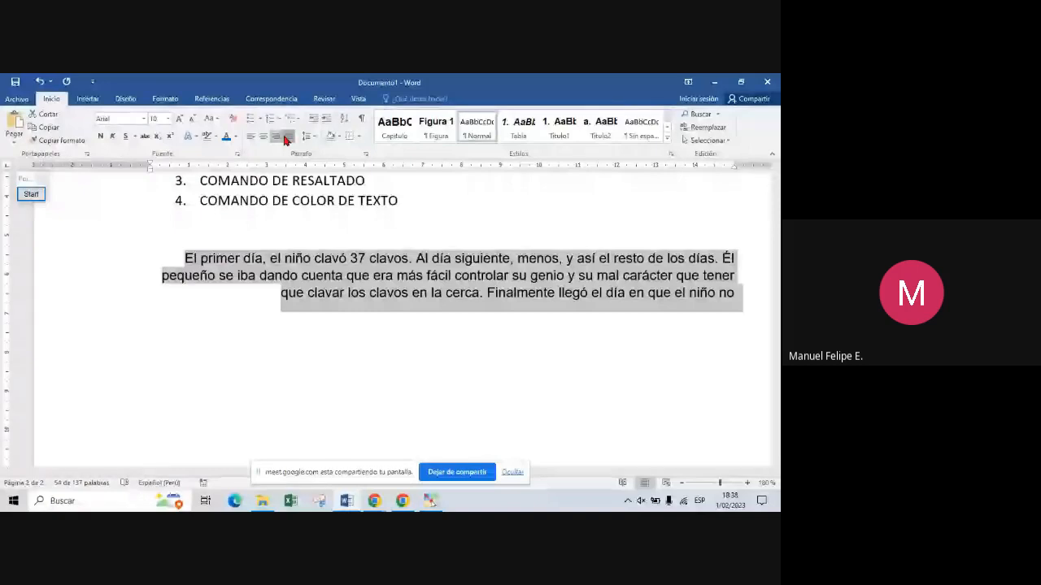
left_click(287, 138)
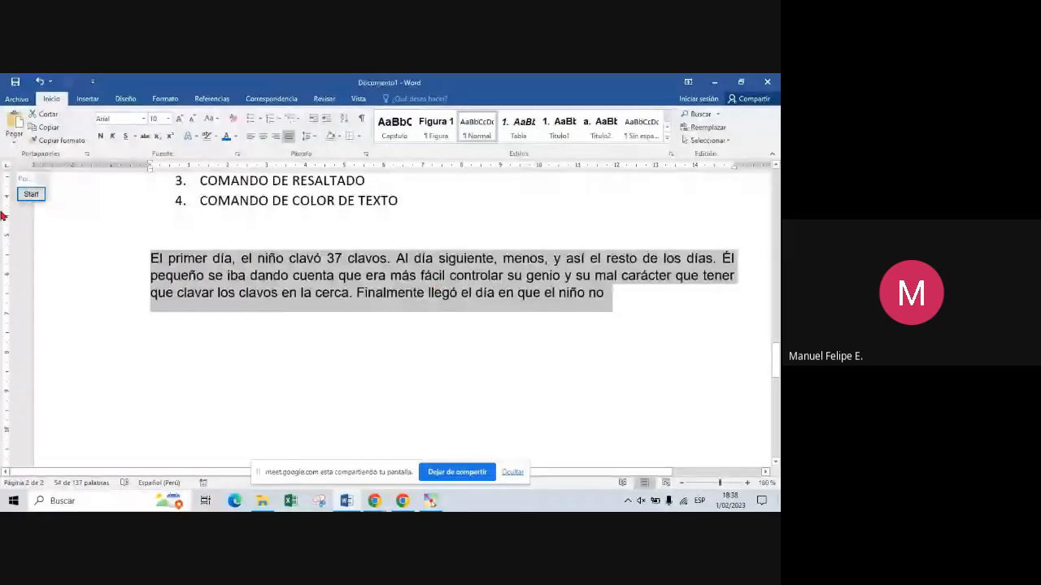
Step: Annotate the justified paragraph with red vertical lines along its left and right edges, end the annotation and deselect the paragraph
left_click(31, 193)
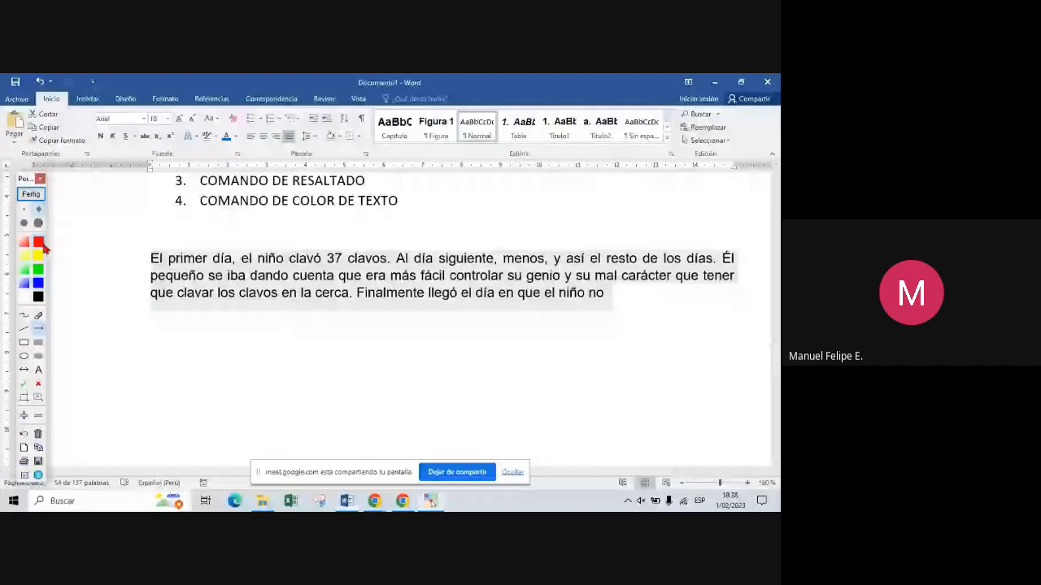
left_click(24, 328)
left_click_drag(150, 230, 155, 411)
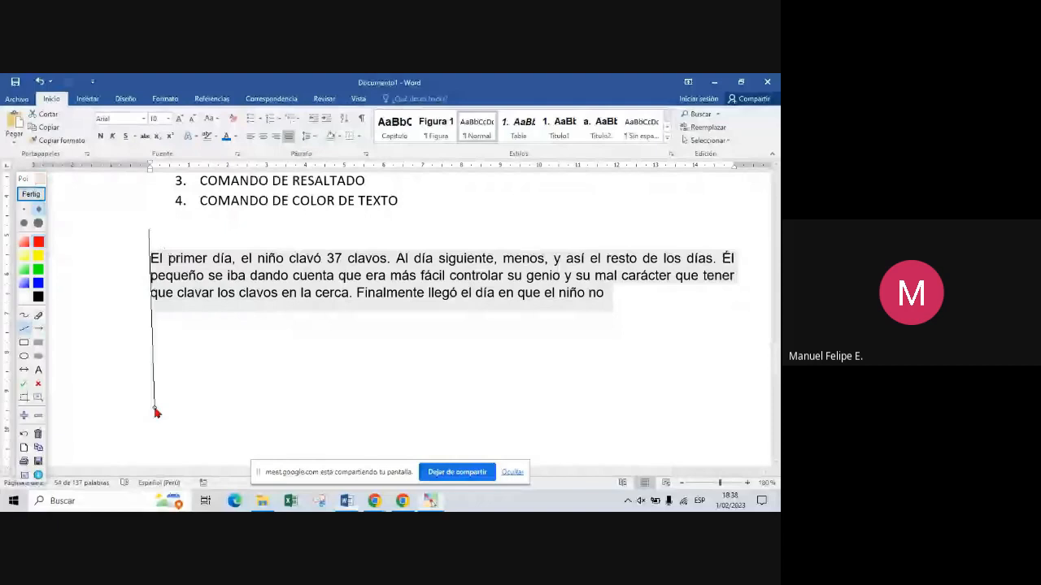
left_click_drag(736, 223, 740, 424)
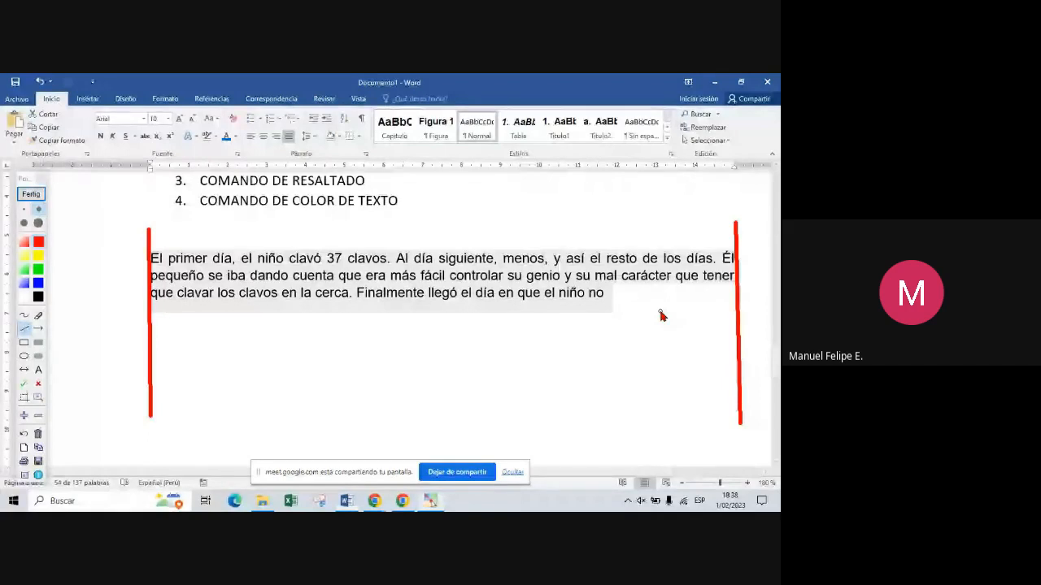
left_click(30, 194)
left_click(631, 297)
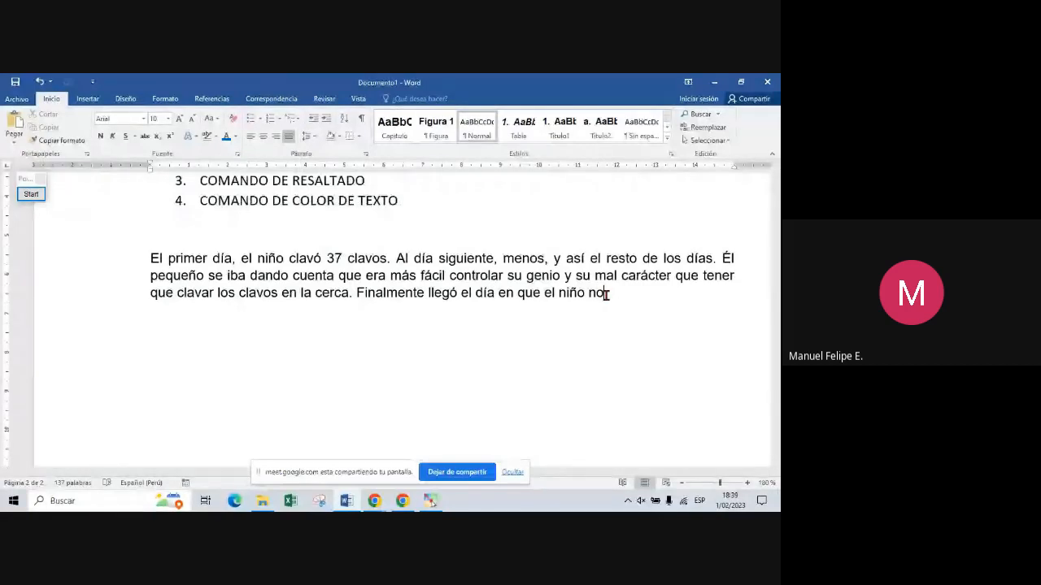
Step: Annotate the paragraph's three text lines with a blue, a green and a yellow horizontal line respectively
left_click(31, 194)
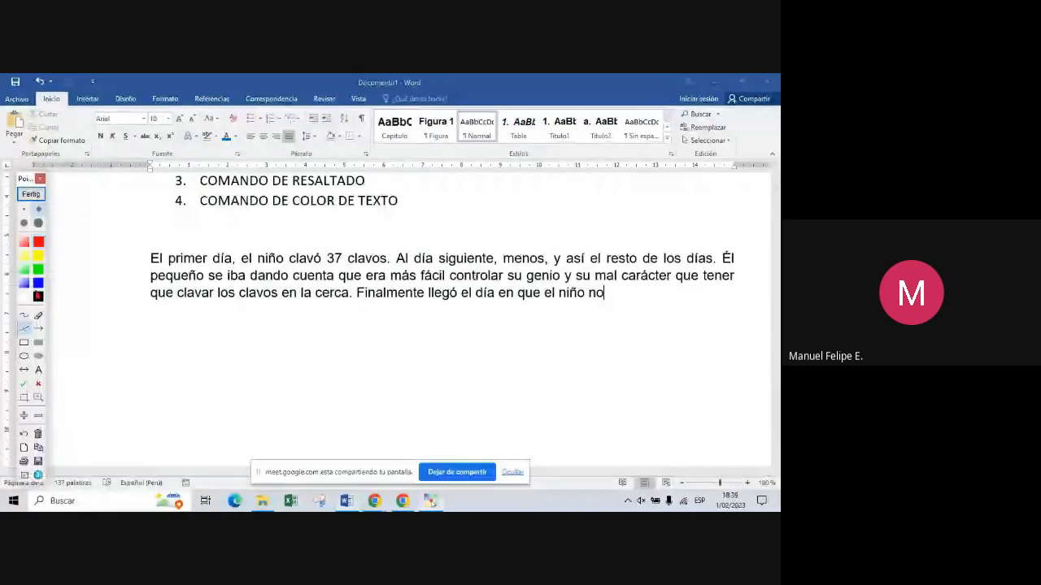
mouse_move(150, 257)
left_mouse_down()
mouse_move(657, 284)
mouse_move(733, 257)
left_mouse_up()
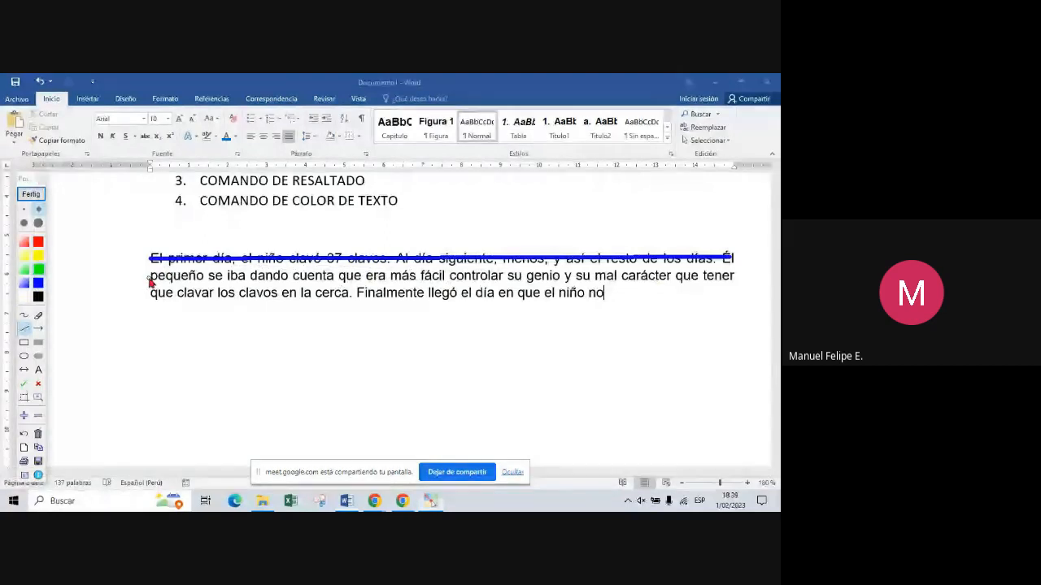
left_click_drag(150, 280, 738, 276)
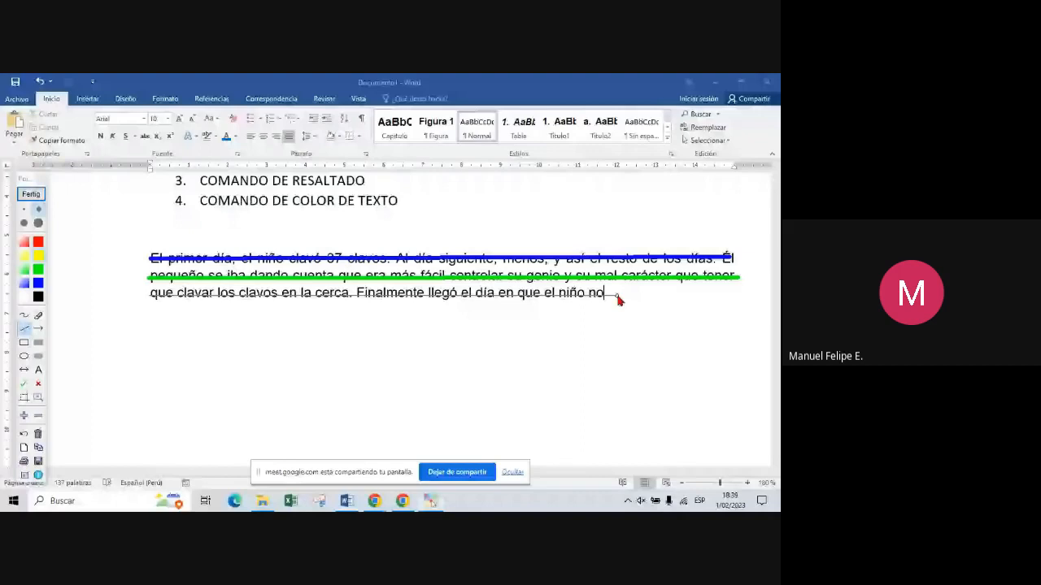
left_click_drag(617, 294, 150, 294)
Step: Mark the gaps between the three lines with red downward arrows, add an upward arrow beside them, and end the annotation
left_click_drag(141, 259, 144, 277)
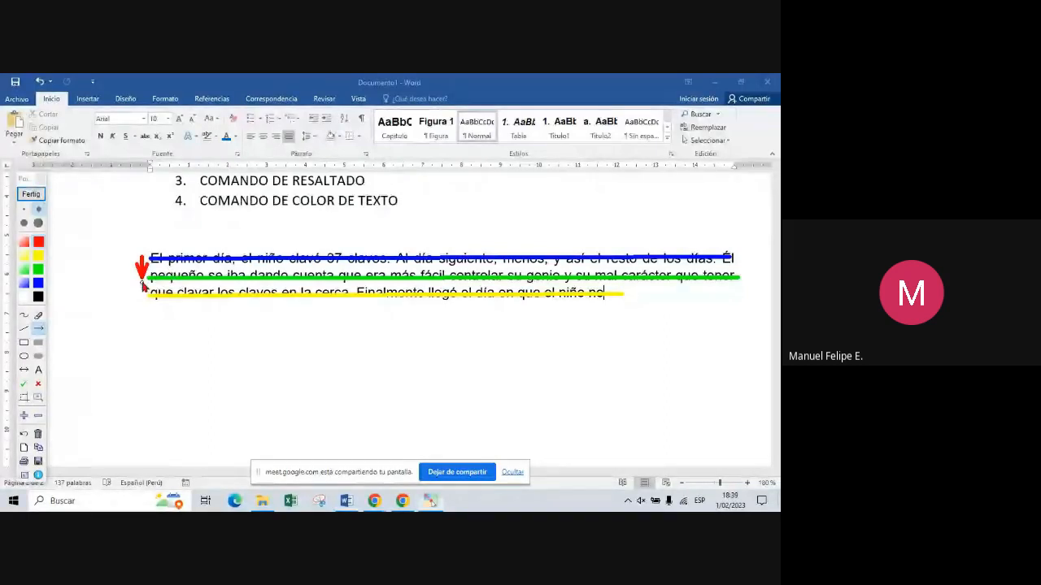
left_click_drag(142, 282, 141, 300)
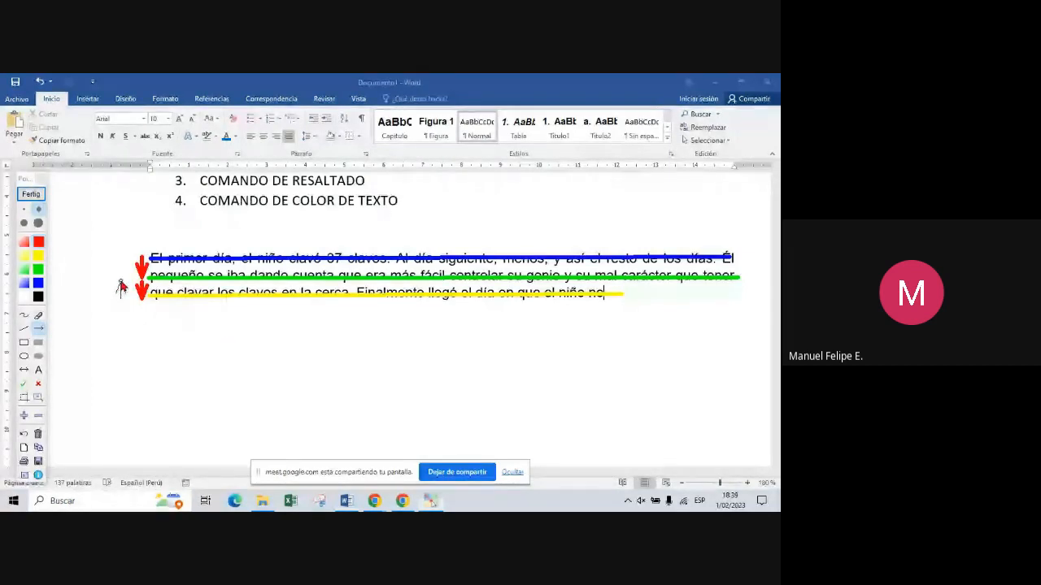
left_click_drag(121, 300, 120, 258)
key("Escape")
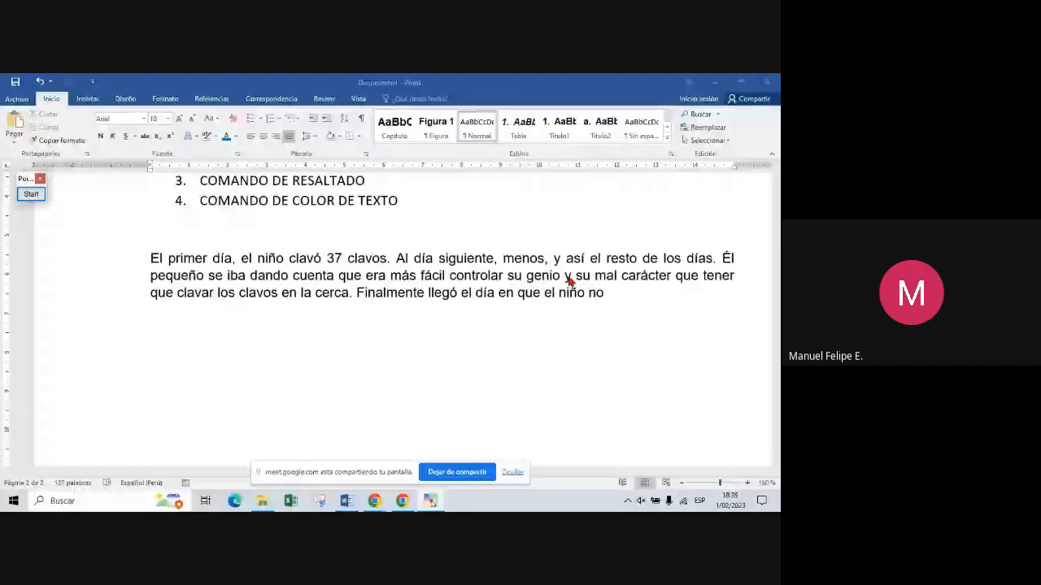
Step: Set the line spacing of the whole "El primer día" paragraph to 3,0
left_click_drag(604, 305, 243, 278)
triple_click(364, 305)
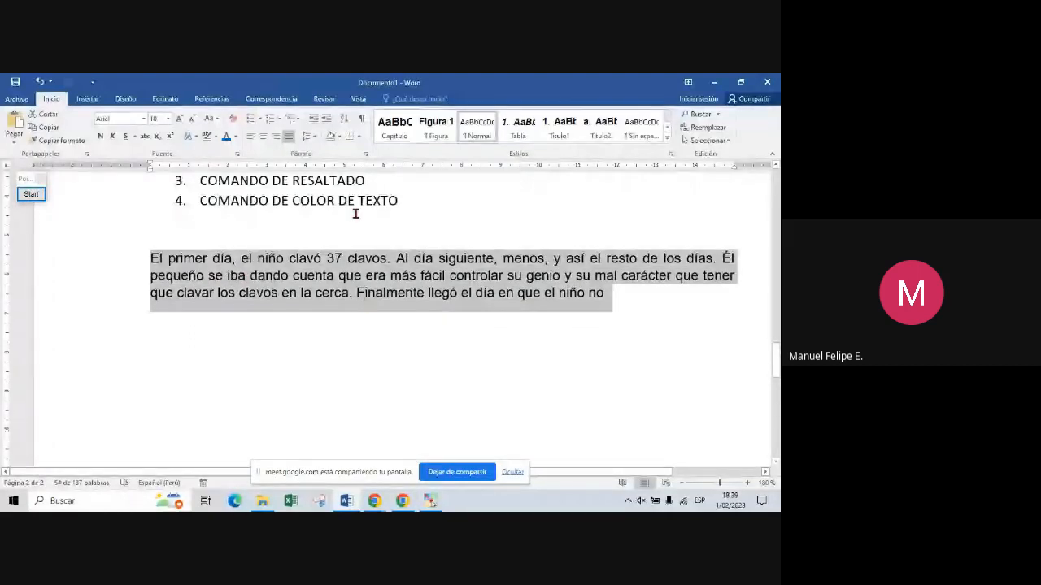
left_click(314, 136)
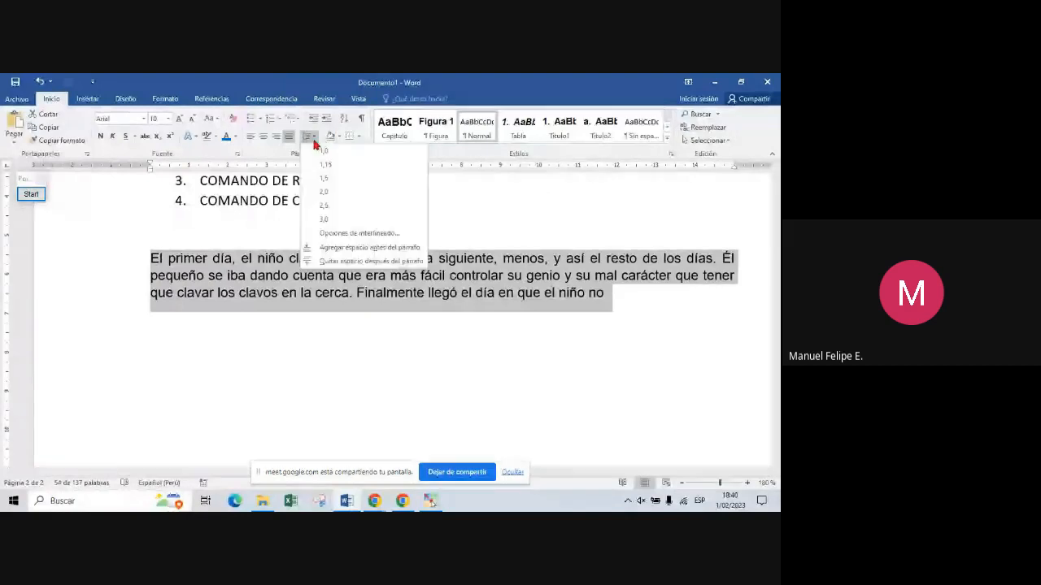
key("ctrl")
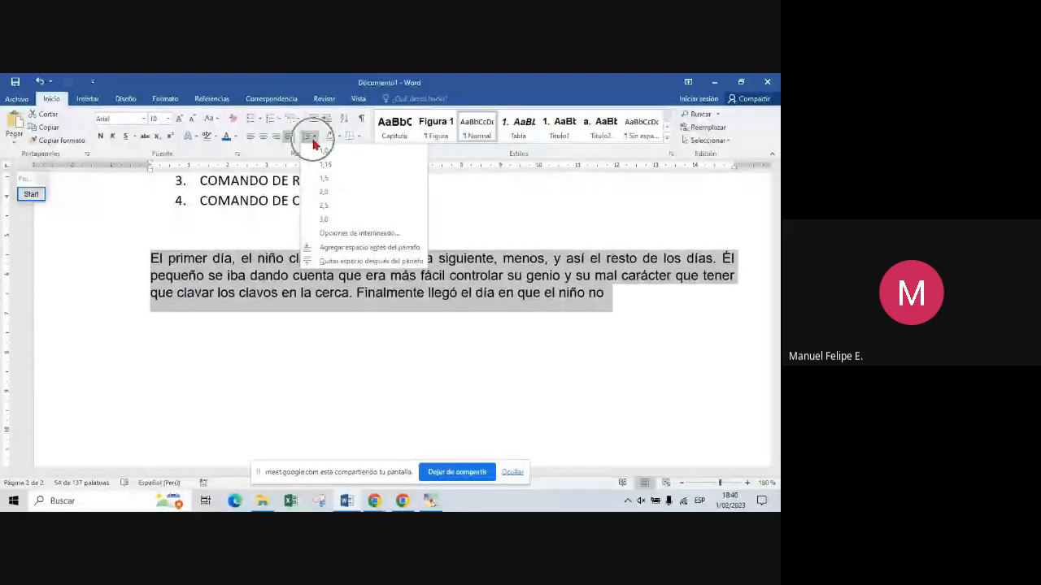
key("ctrl")
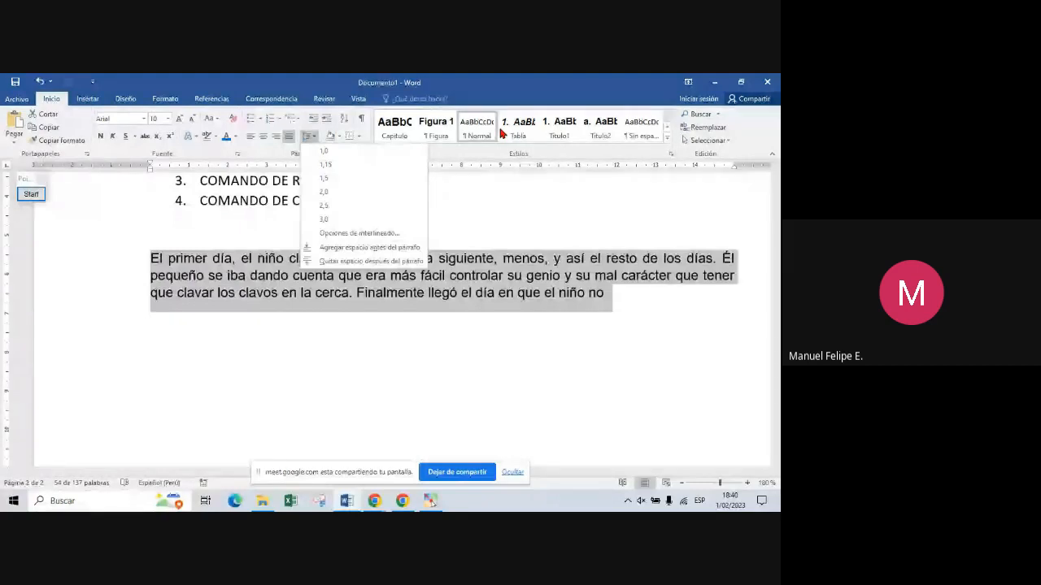
left_click(350, 222)
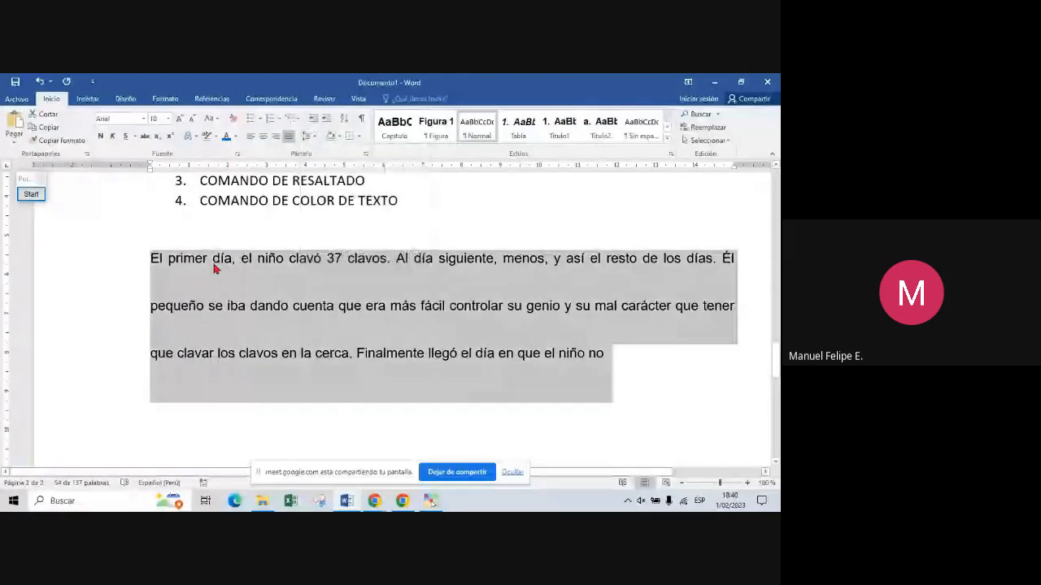
Step: Annotate the paragraph's line gap with a short red downward arrow and a longer blue one from first to second line, and end the annotation
left_click(181, 258)
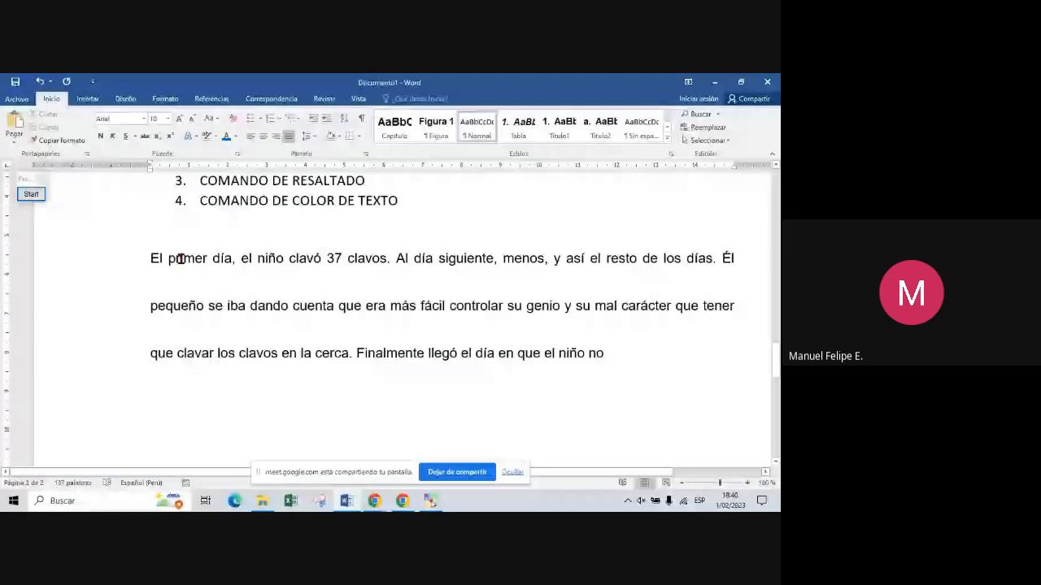
left_click(31, 194)
left_click(38, 325)
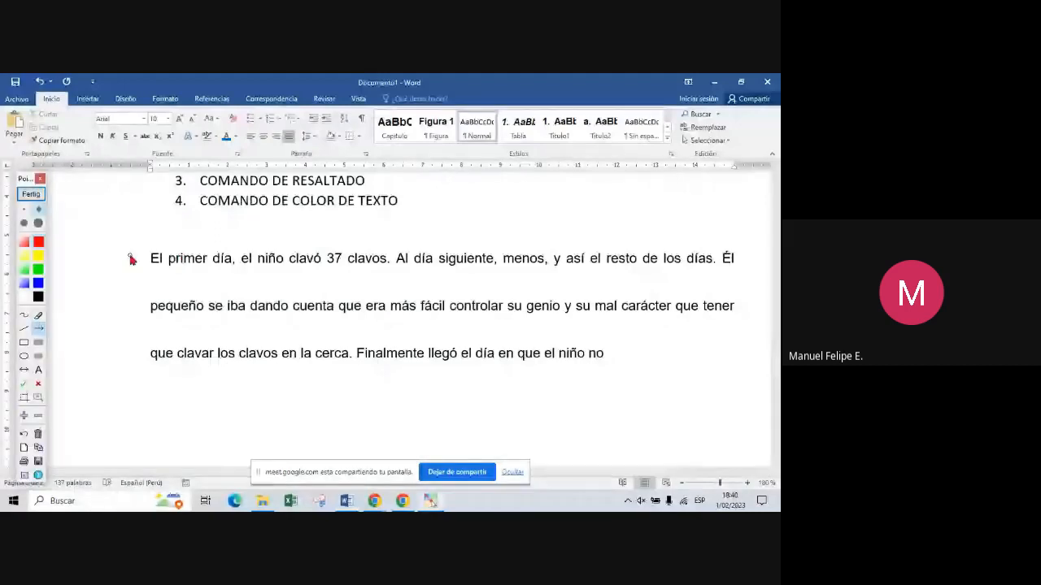
left_click_drag(131, 259, 125, 279)
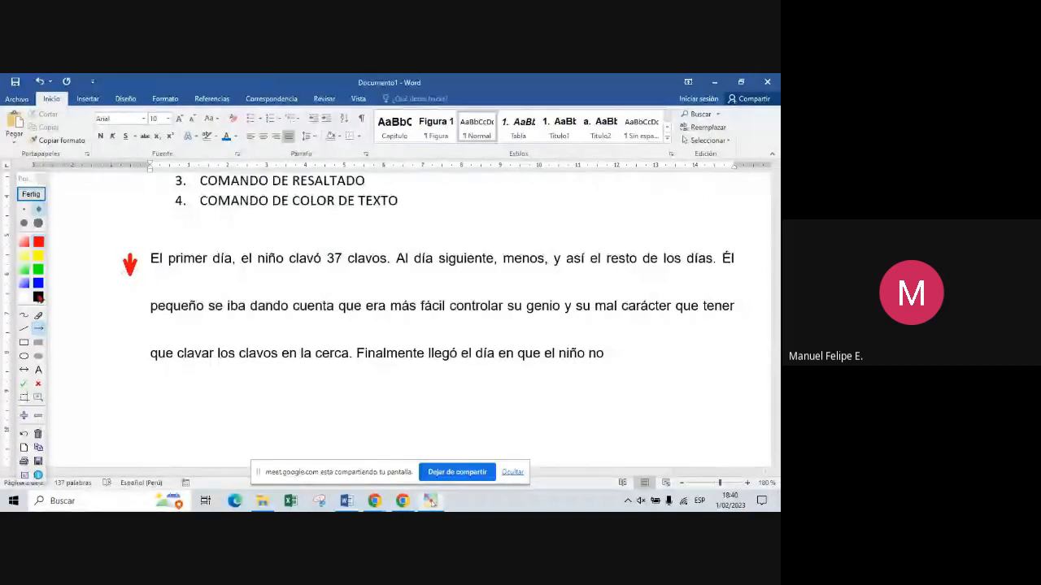
left_click(38, 298)
left_click_drag(107, 255, 109, 310)
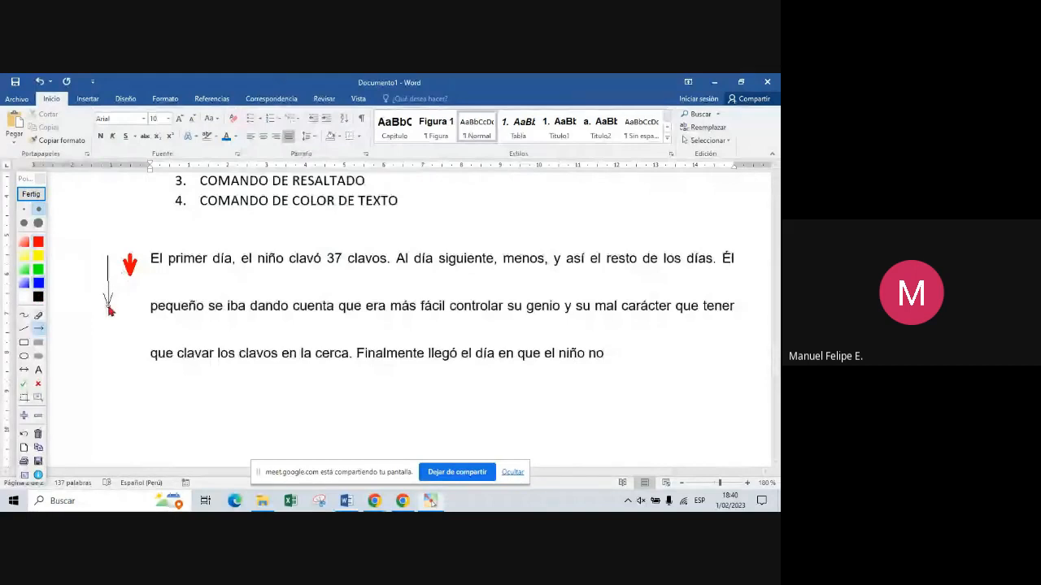
left_click_drag(108, 310, 108, 310)
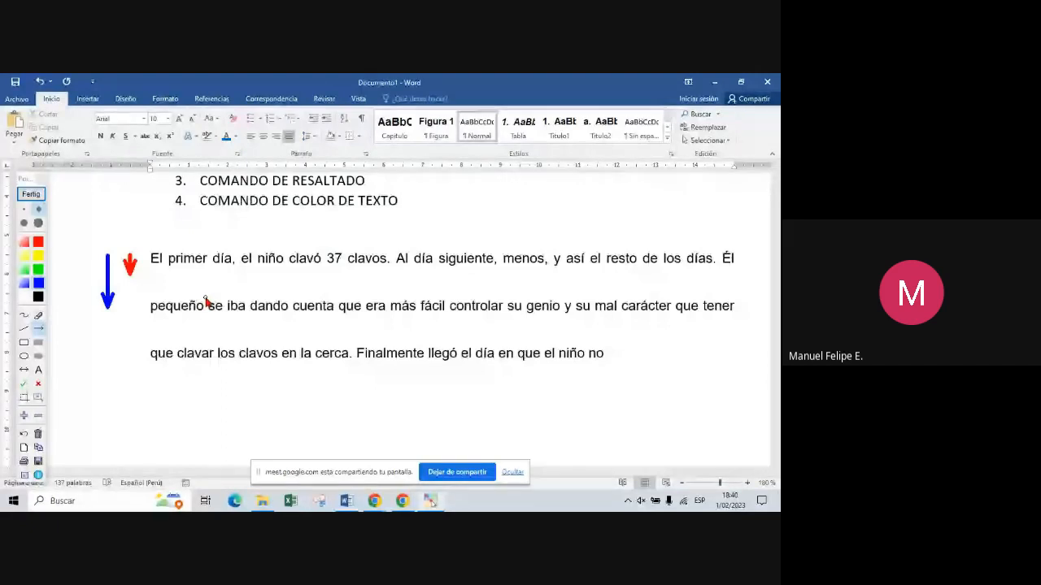
left_click(30, 195)
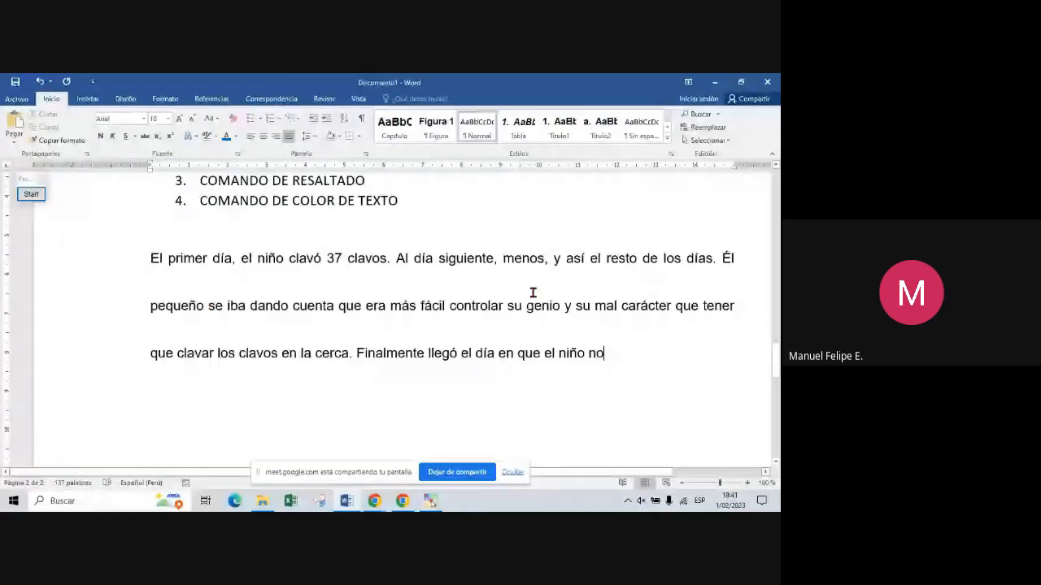
Step: Set the line spacing of the whole "El primer día" paragraph to 1,0
left_click_drag(631, 358, 147, 271)
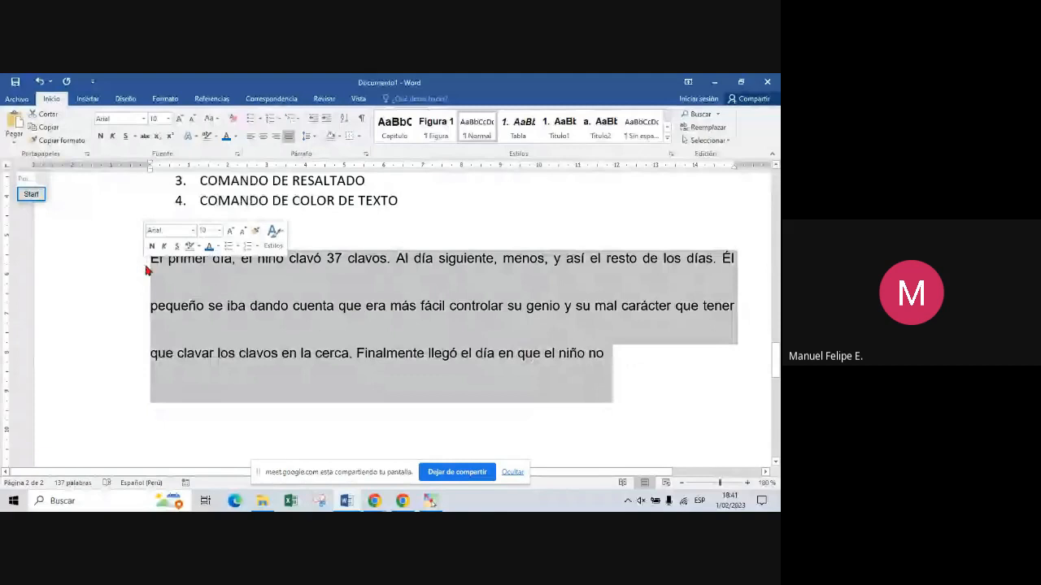
left_click(312, 136)
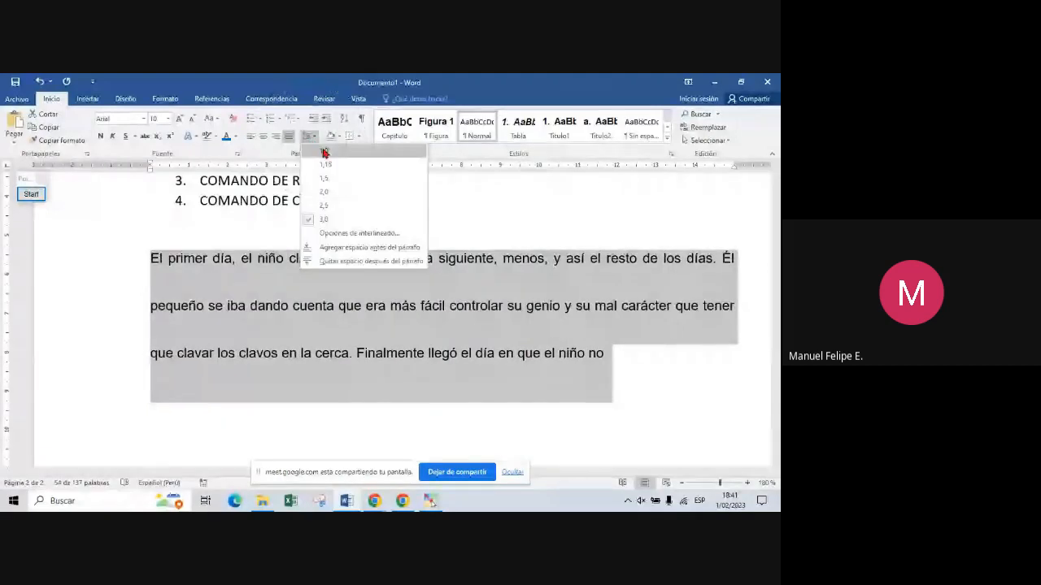
left_click(324, 152)
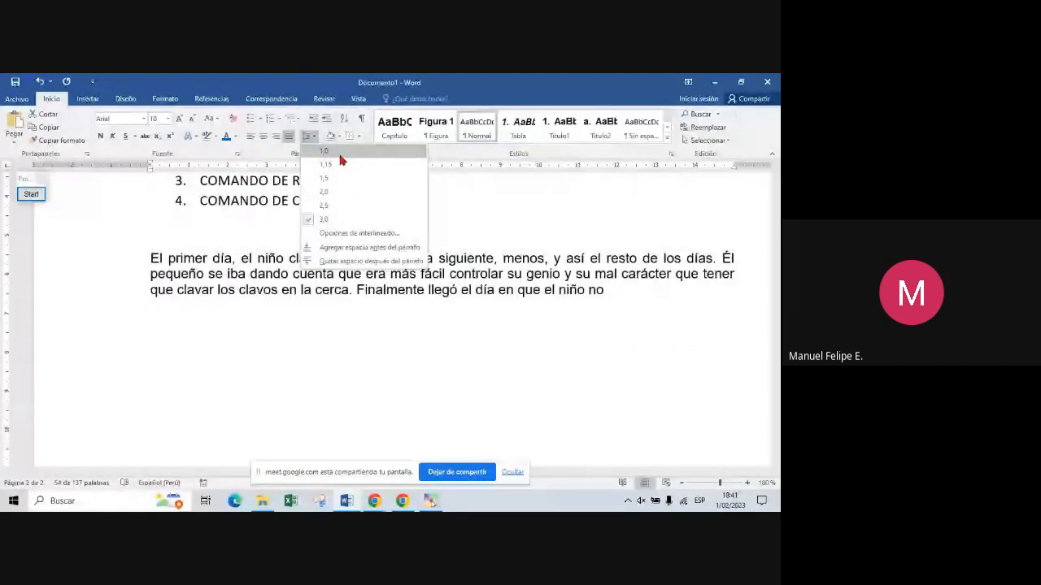
left_click(340, 154)
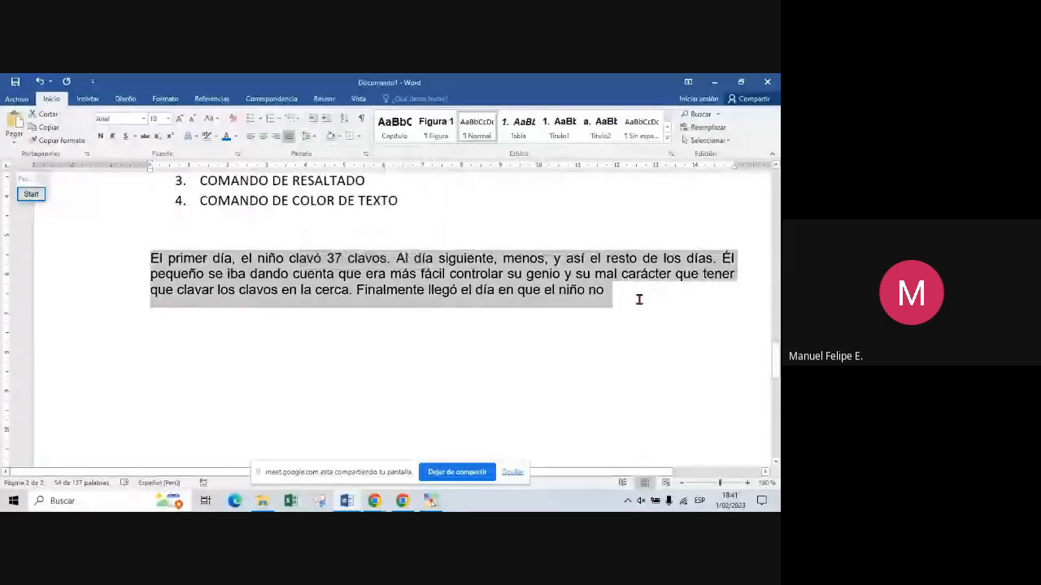
Step: Switch to the slide presentation and advance from the "GRUPO PÁRRAFO" slide to the following one
left_click(653, 300)
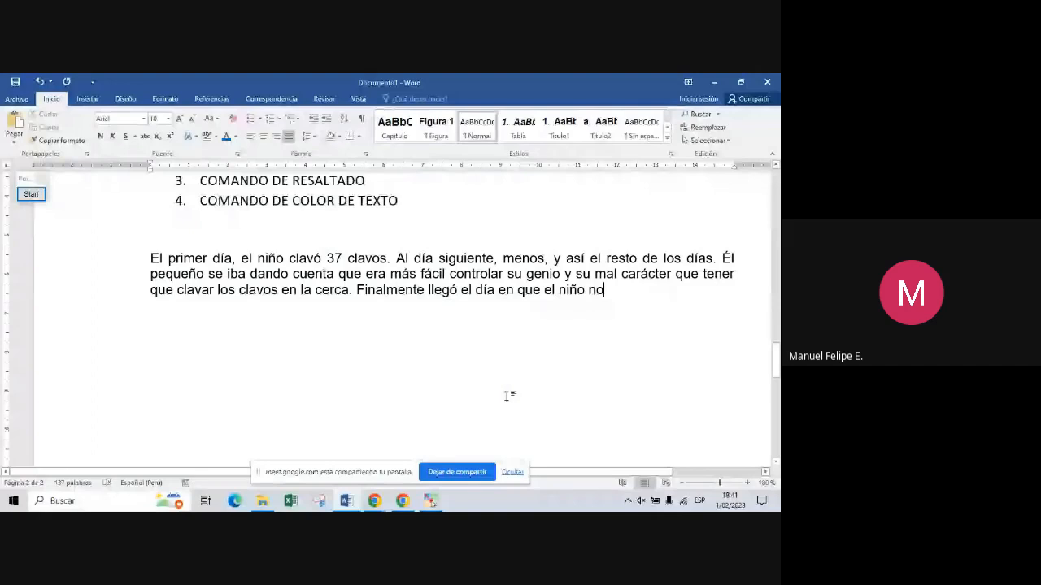
key("alt+Tab")
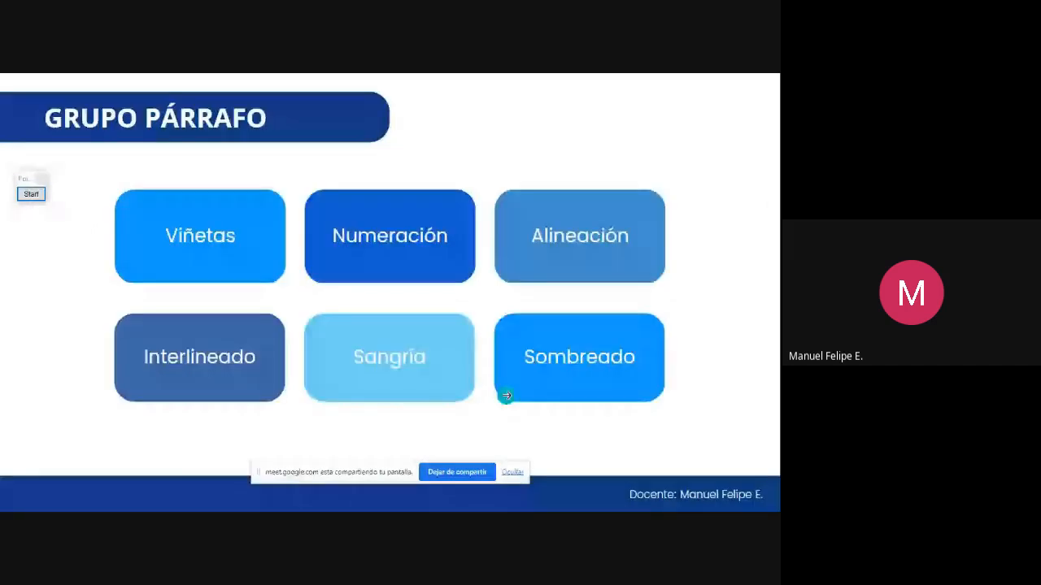
left_click(595, 279)
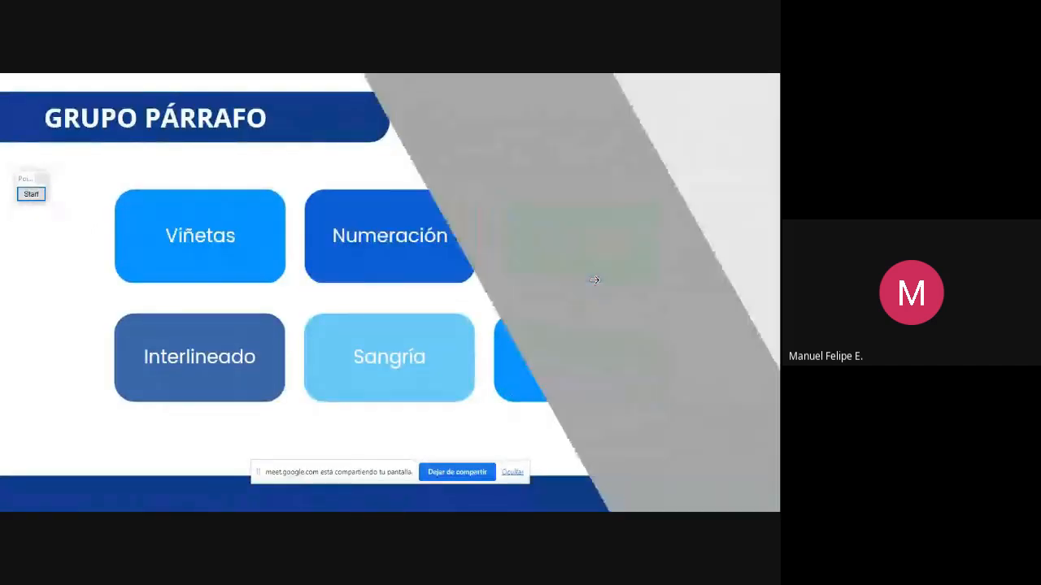
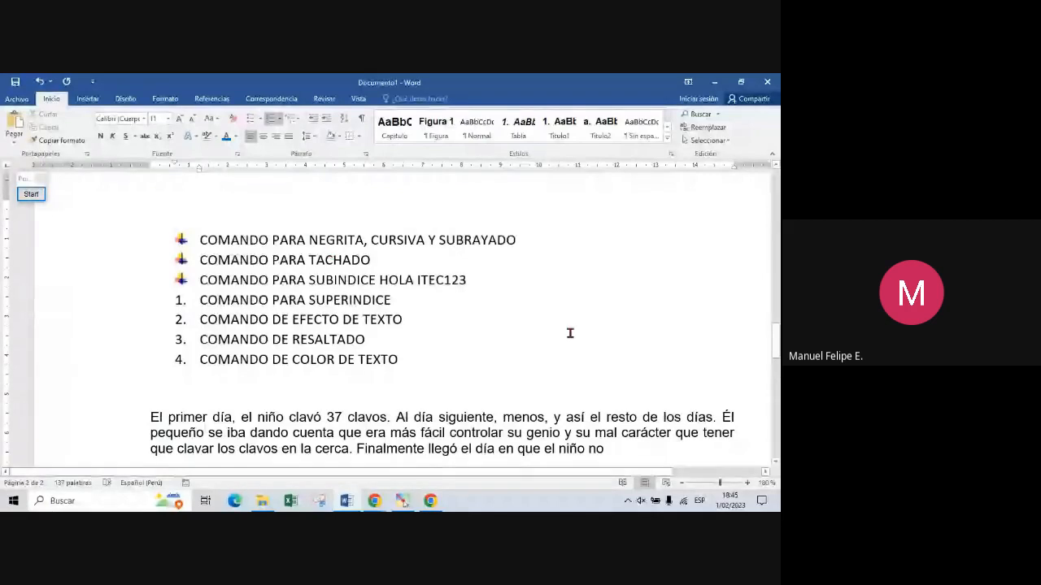
Step: Apply the 1., 1.1., 1.1.1. multilevel list format to the four numbered lines from "COMANDO PARA SUPERINDICE" to "COMANDO DE COLOR DE TEXTO"
left_click_drag(409, 366, 290, 176)
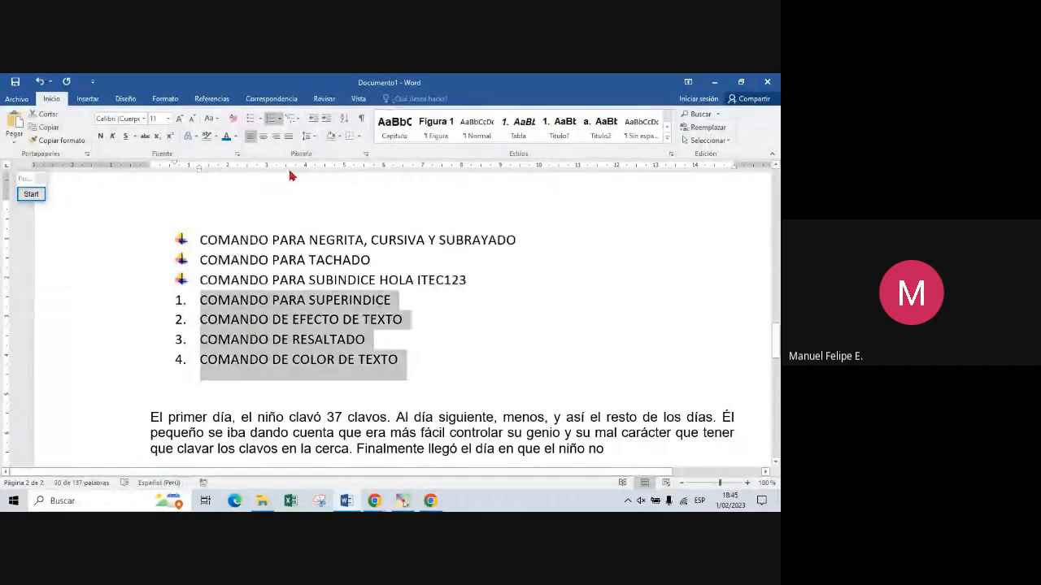
left_click(300, 119)
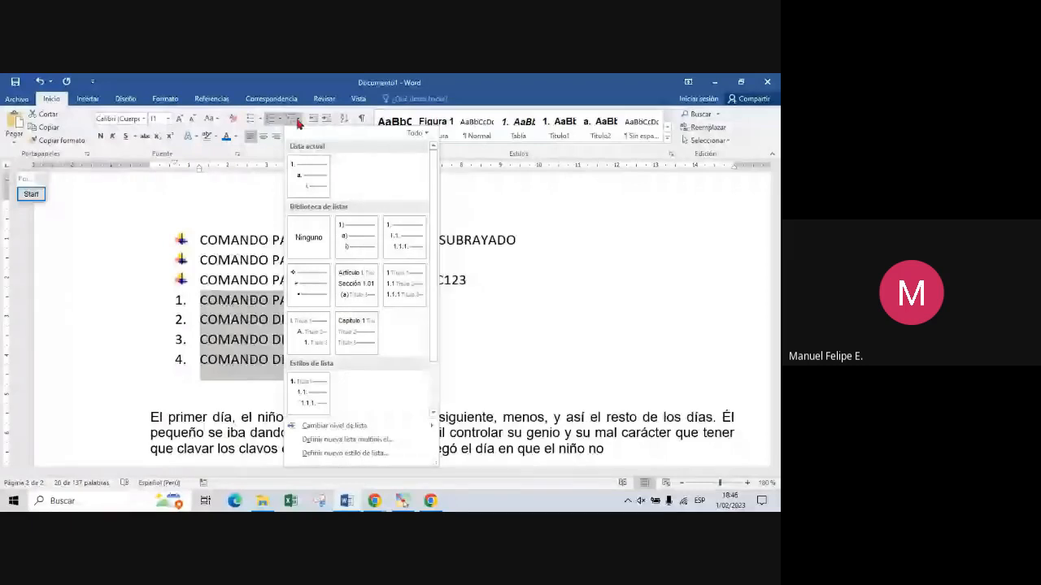
left_click(396, 239)
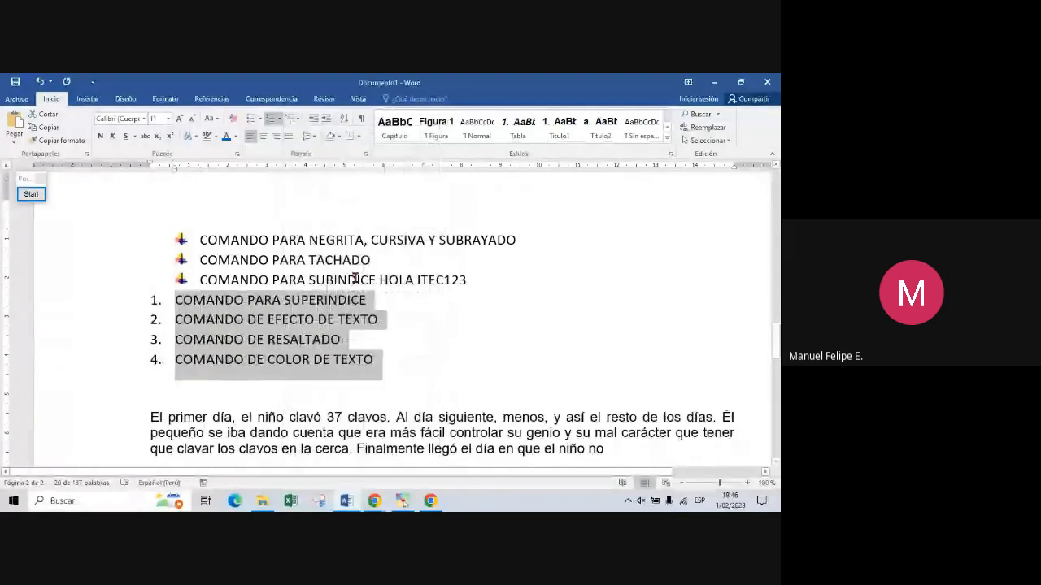
left_click(178, 320)
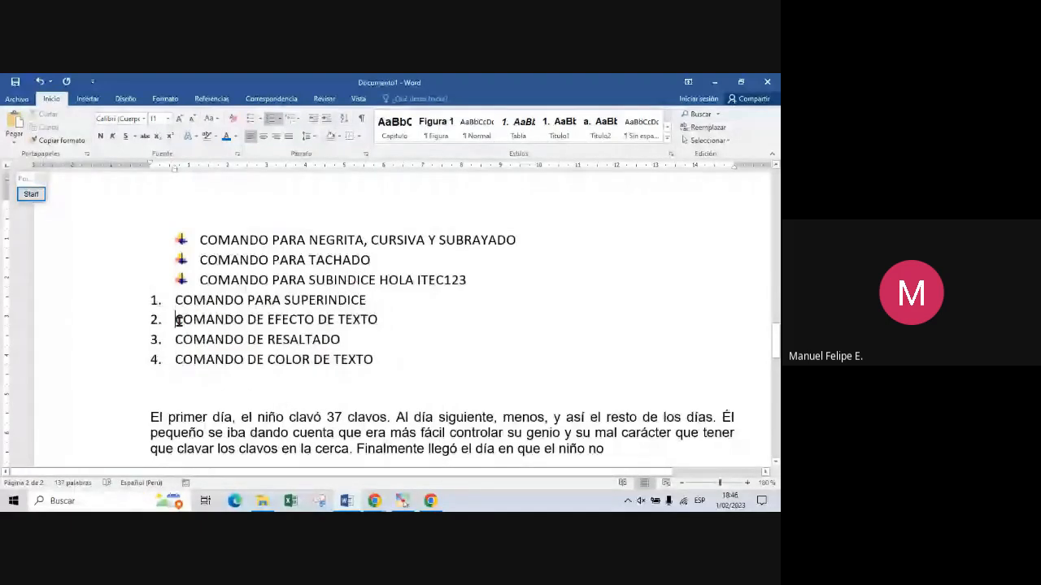
key("Return")
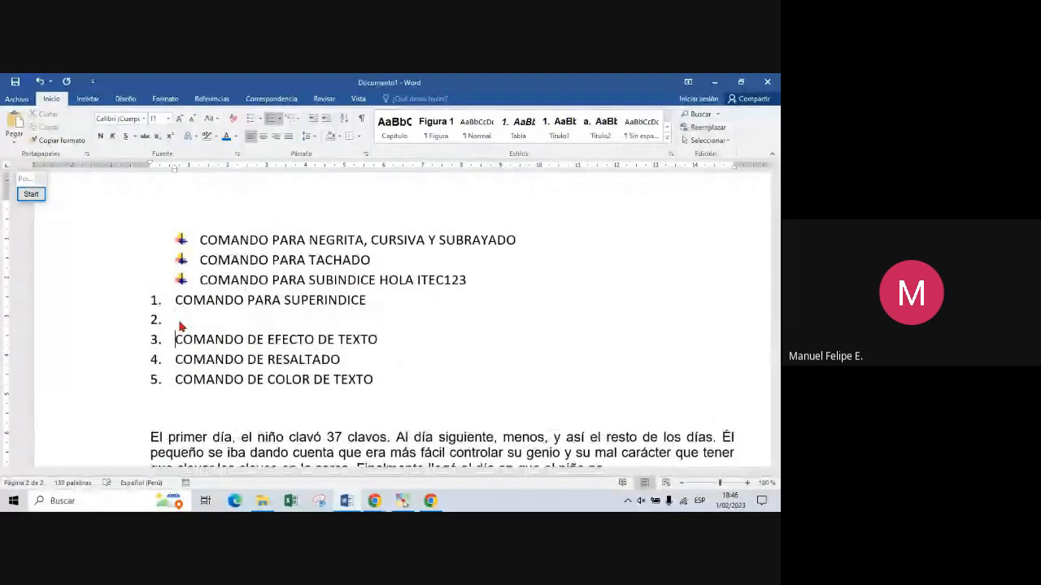
key("Up")
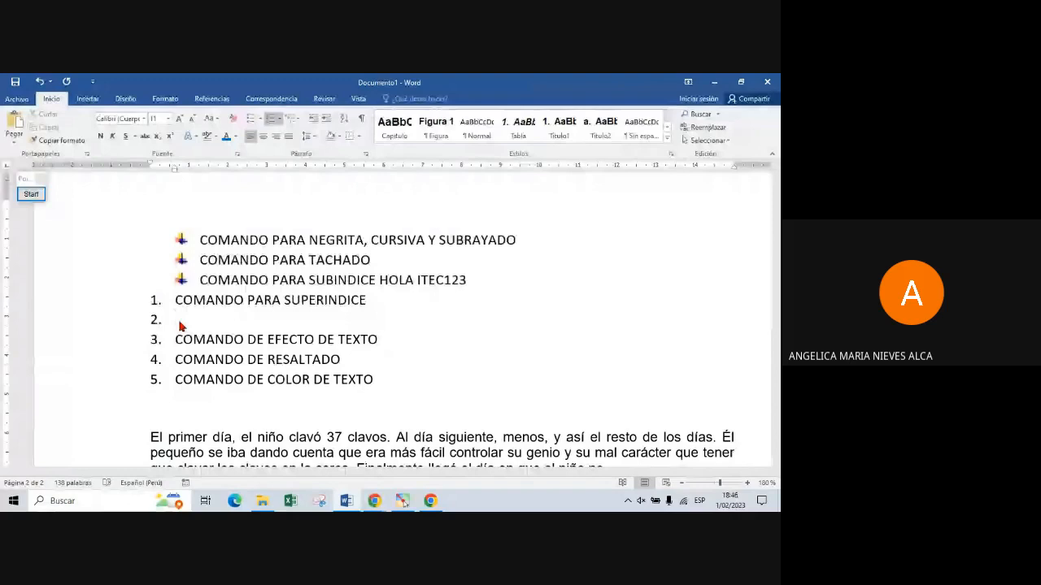
key("BackSpace")
key("BackSpace")
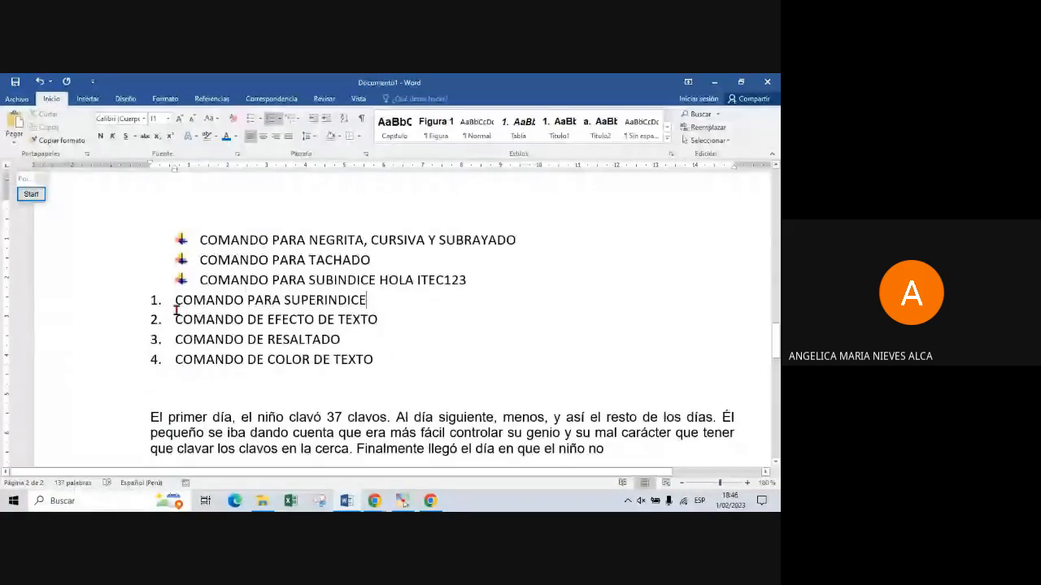
Step: Demote "COMANDO DE EFECTO DE TEXTO" to list level 1.1. and "COMANDO DE RESALTADO" to level 1.1.1
left_click(177, 320)
key("BackSpace")
type("2.1.")
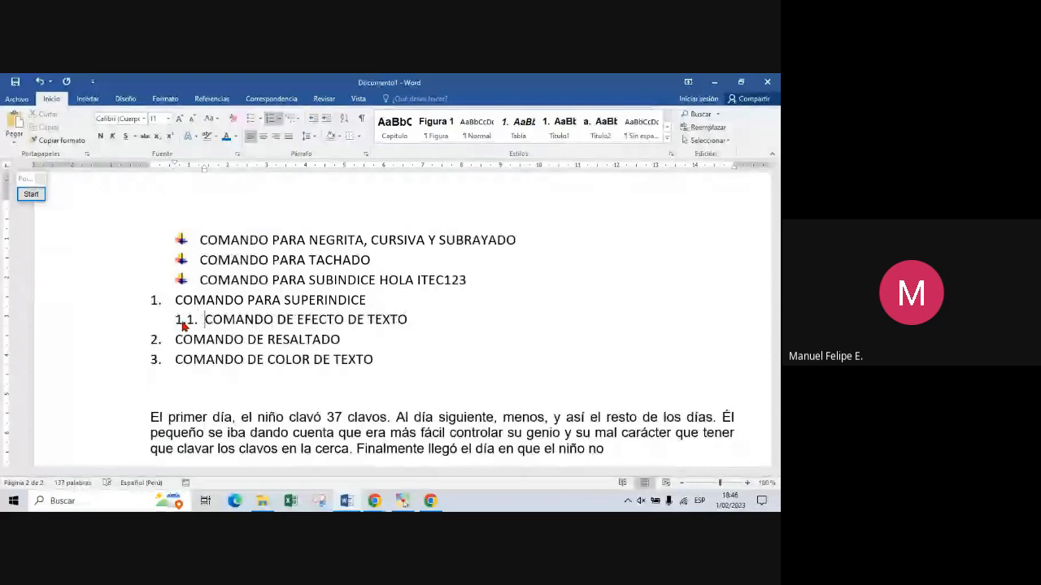
key("Down")
key("Home")
key("BackSpace")
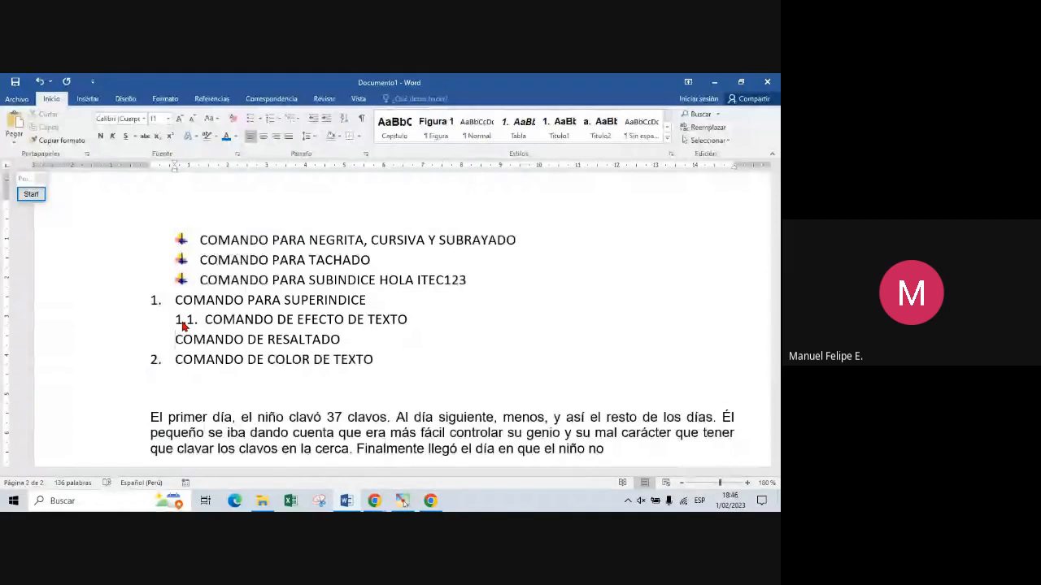
key("Tab")
Step: Insert three blank, unbulleted lines after "COMANDO PARA SUBINDICE HOLA ITEC123" to separate the bulleted list from the multilevel list
left_click(484, 283)
key("Return")
key("Return")
key("Return")
key("Return")
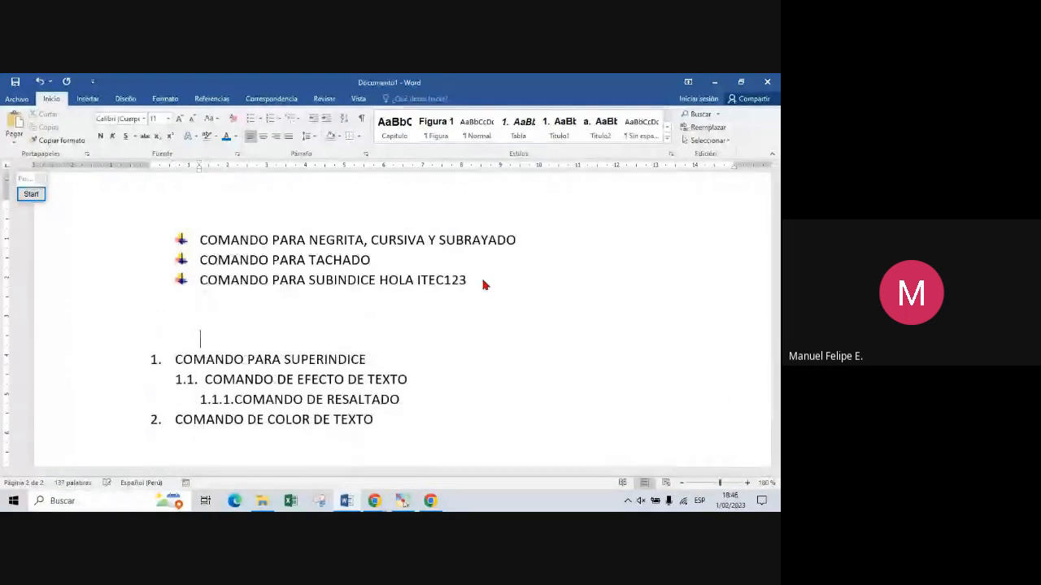
Step: Convert the three bulleted items above the blank lines into a 1., 2., 3. numbered list and make them bold
left_click_drag(483, 284, 192, 246)
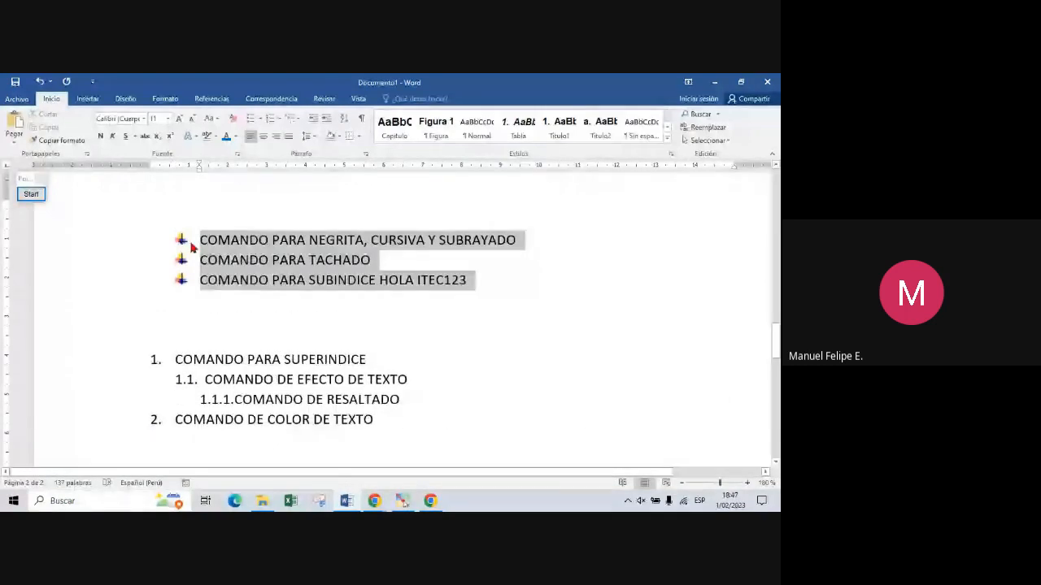
left_click(272, 119)
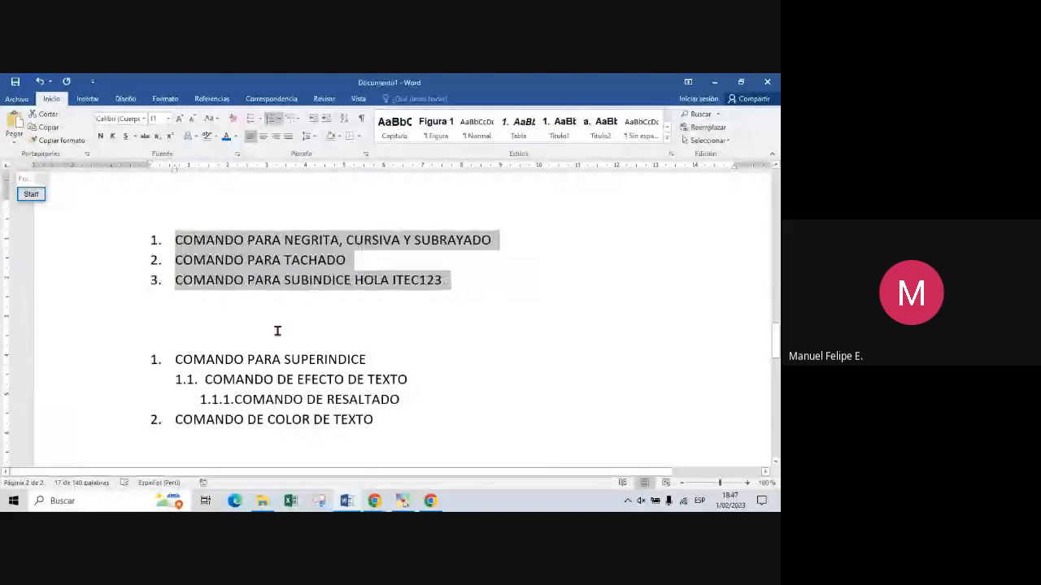
left_click_drag(277, 330, 156, 220)
key("ctrl+n")
left_click(460, 296)
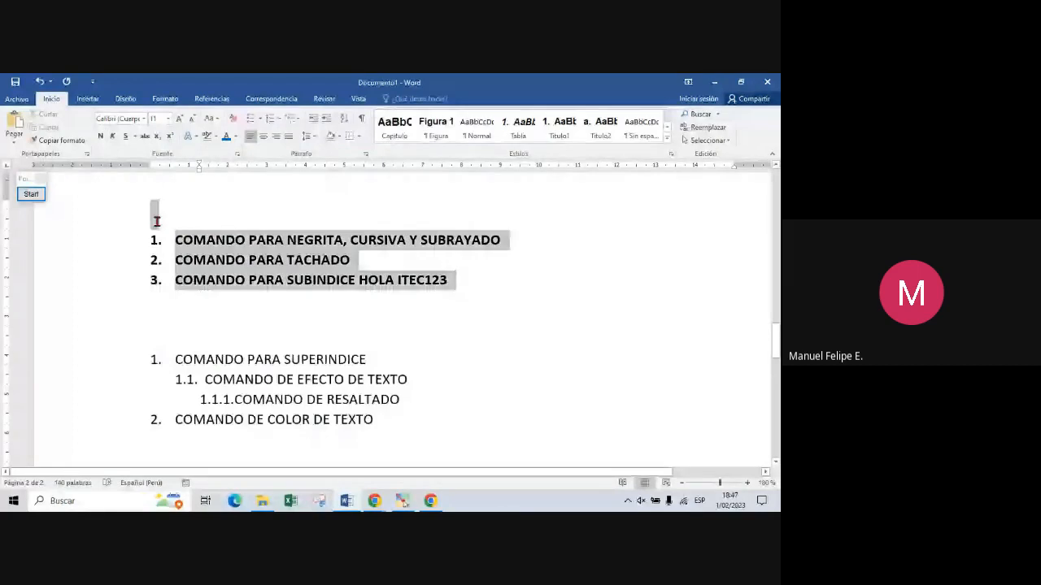
Step: Underline the text of all four items in the multilevel list
left_click_drag(377, 420, 186, 366)
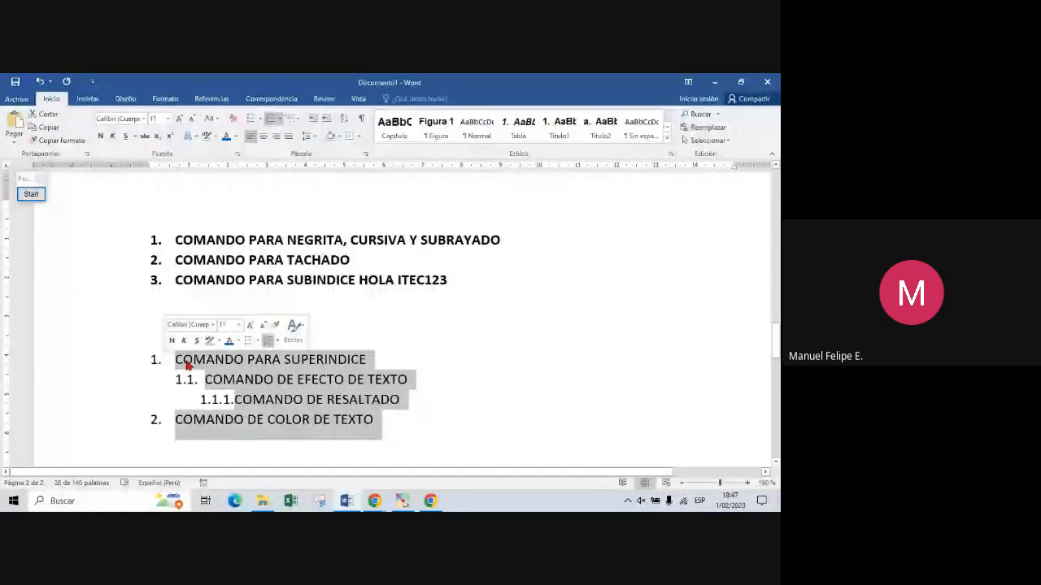
key("ctrl+s")
left_click_drag(775, 335, 775, 338)
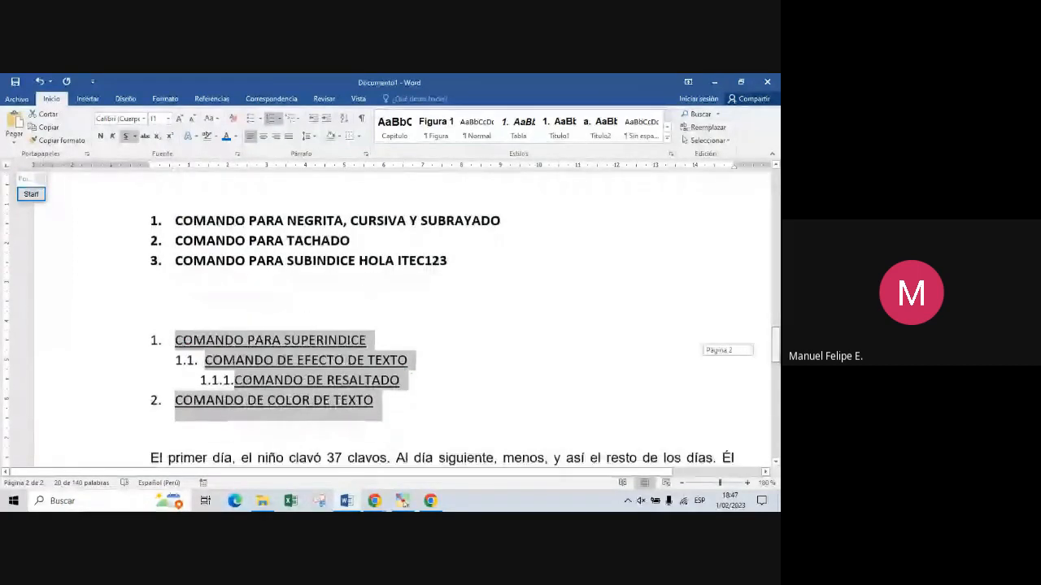
scroll(486, 299, "down", 2)
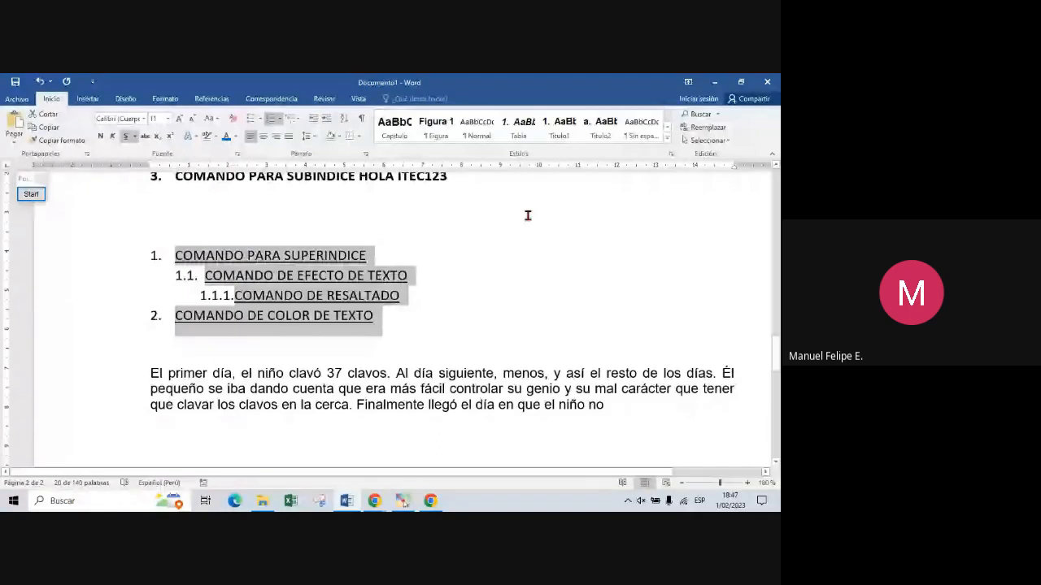
Step: Clear all formatting from the four lines of the multilevel list
left_click(205, 277)
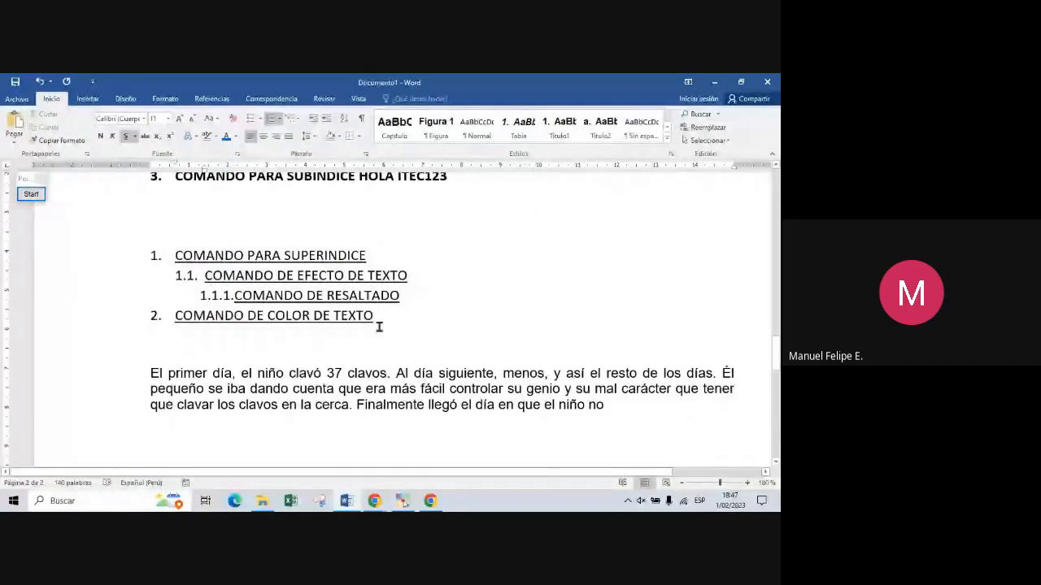
left_click_drag(379, 327, 175, 256)
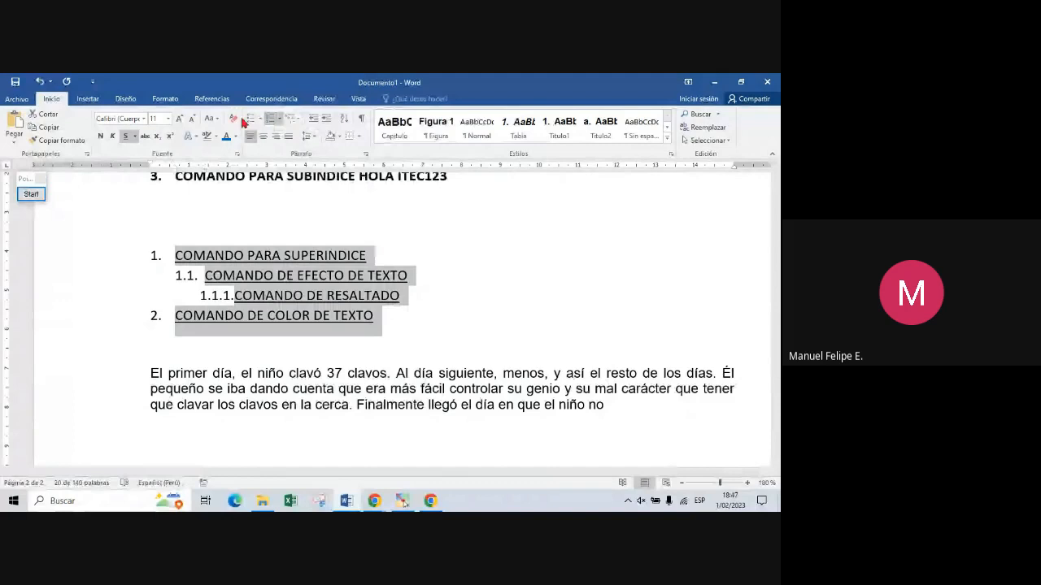
left_click(234, 120)
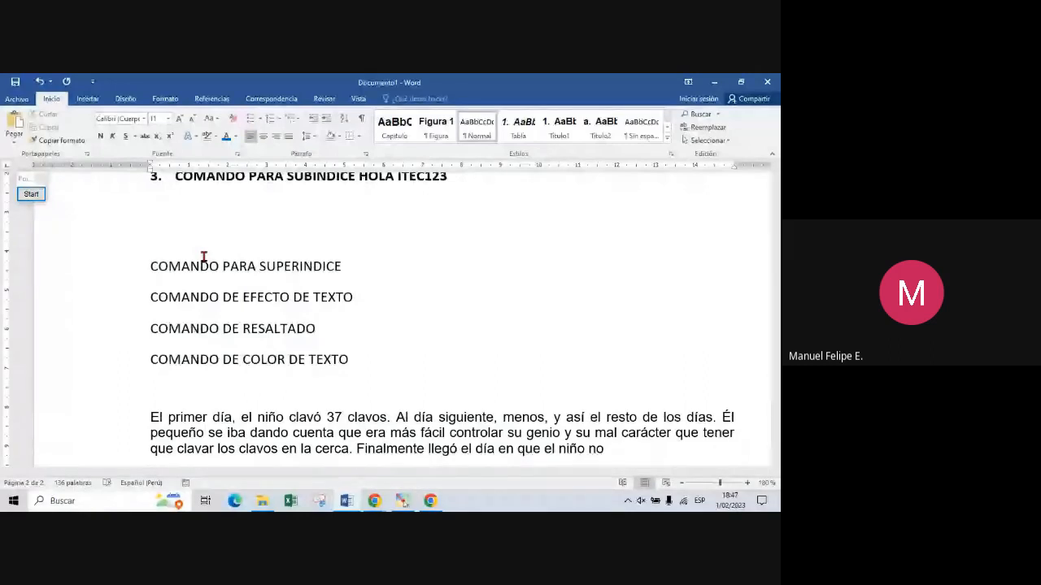
Step: Number "COMANDO PARA SUPERINDICE" manually as 1. and "COMANDO DE EFECTO DE TEXTO" as 1.1
type("1.")
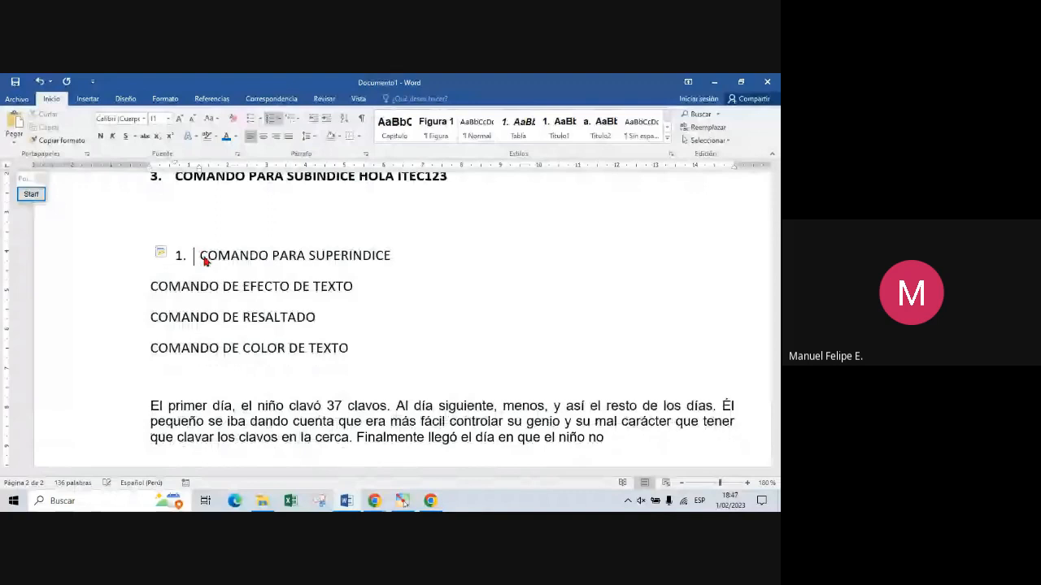
key("Down")
type("1.1")
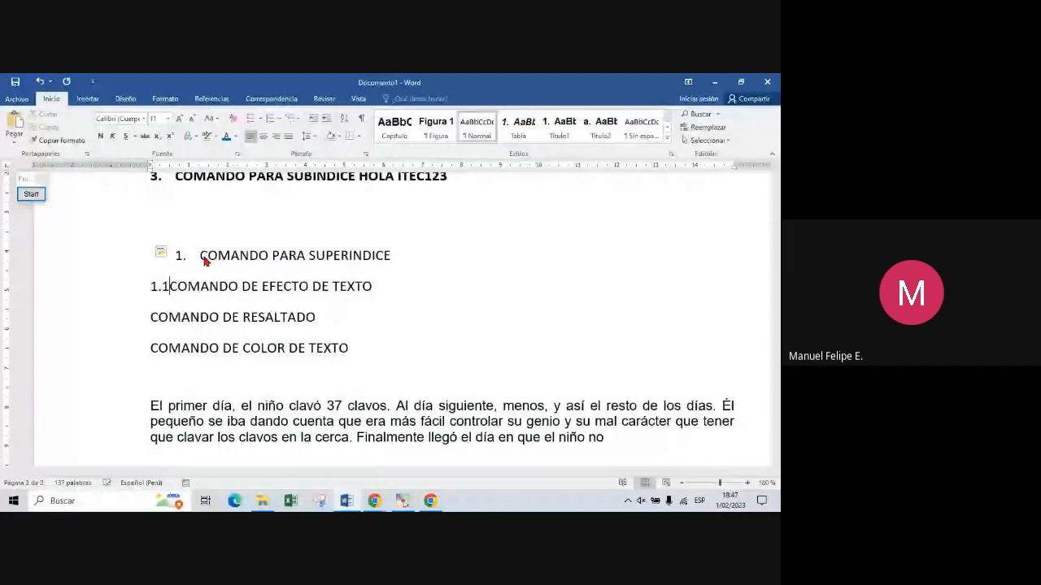
type(".")
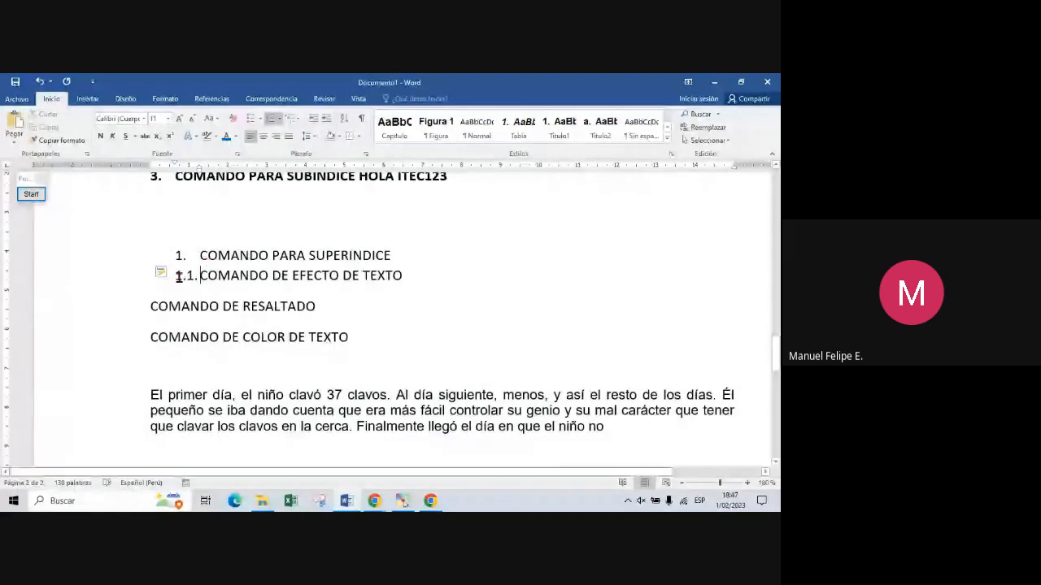
left_click(178, 276)
left_click(333, 275)
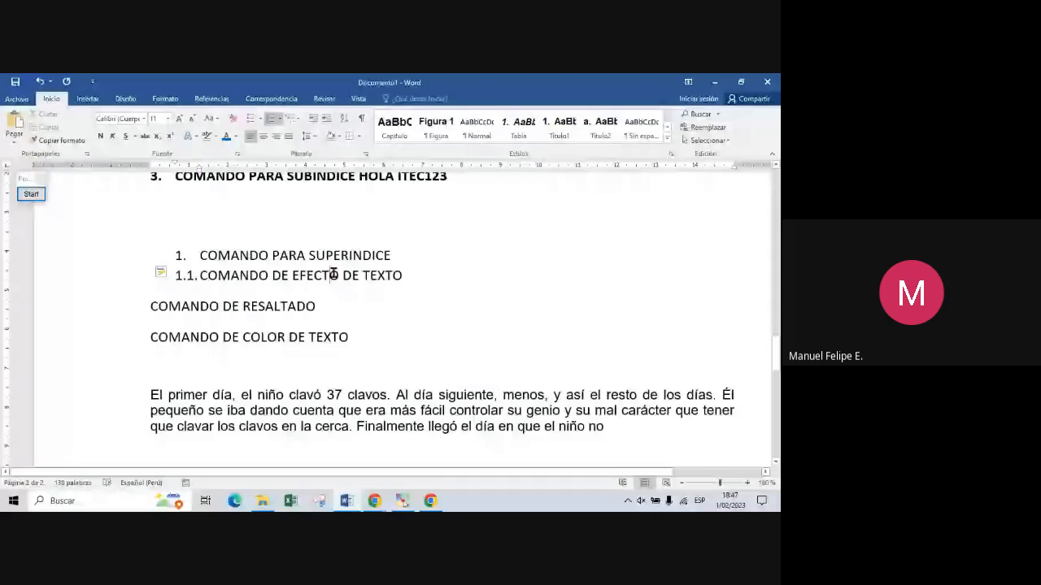
Step: Continue the list below "COMANDO DE EFECTO DE TEXTO" with items 1.2. and 1.3. containing "F", plus an empty item 1.4
left_click(416, 278)
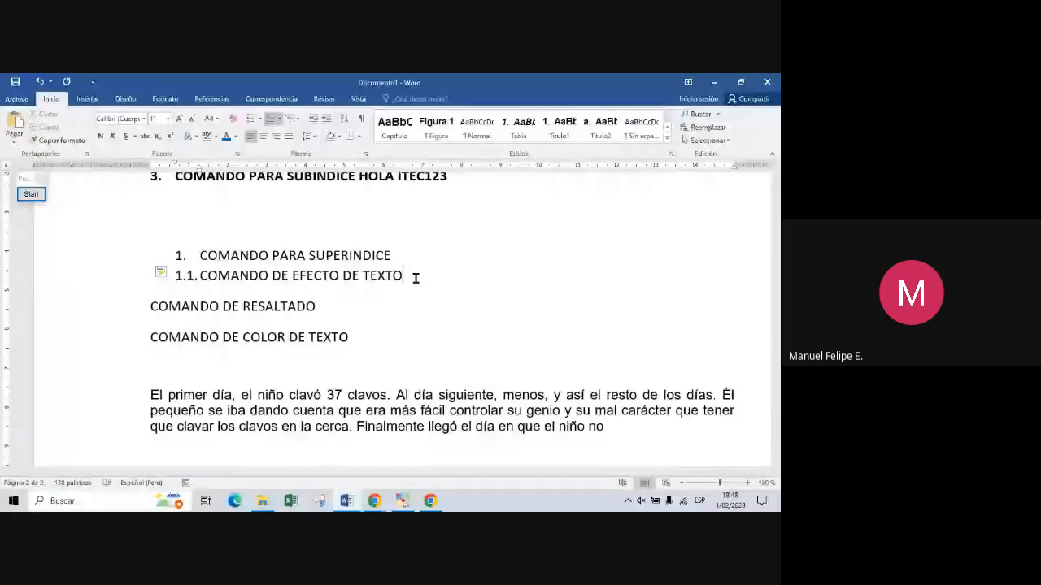
key("Return")
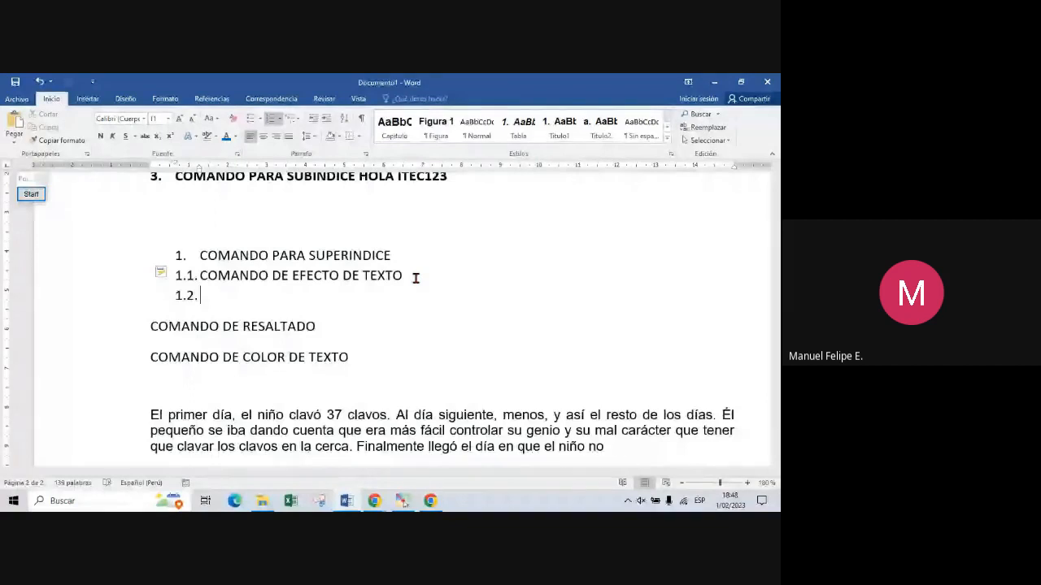
type("F")
key("Return")
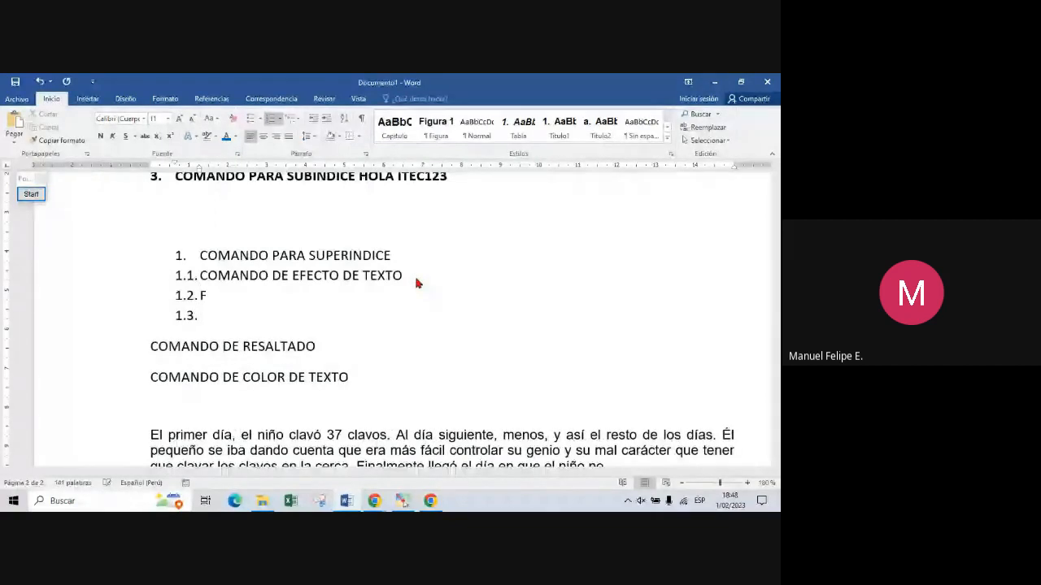
type("f")
key("Return")
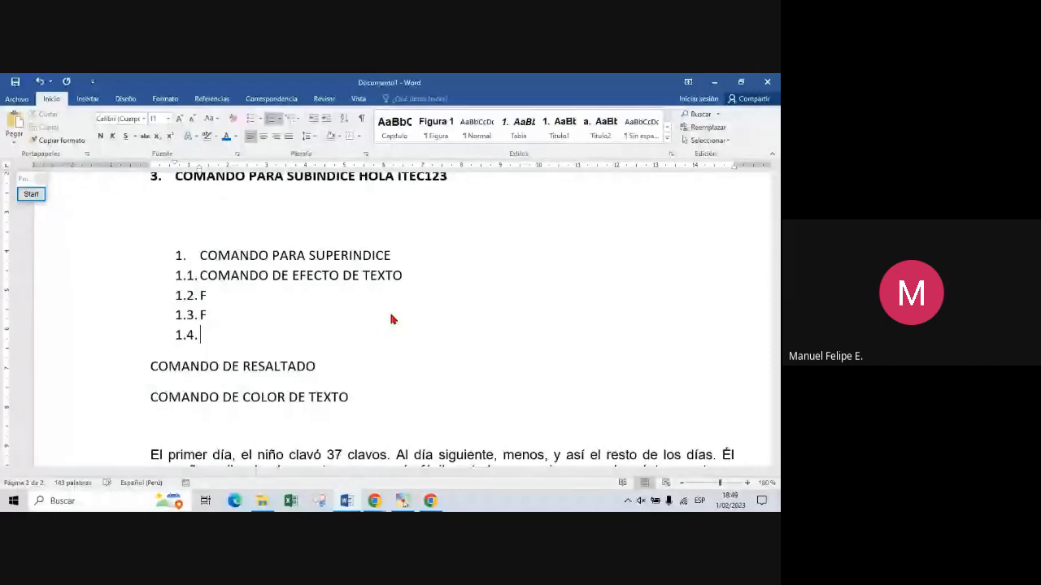
Step: Open the recent Word document "Material 02 - Ofimática Profesional Básica" and go to the "ACTIVIDAD 2: APLICACIÓN DE FORMATOS Y/O ESTILOS" section
mouse_move(345, 502)
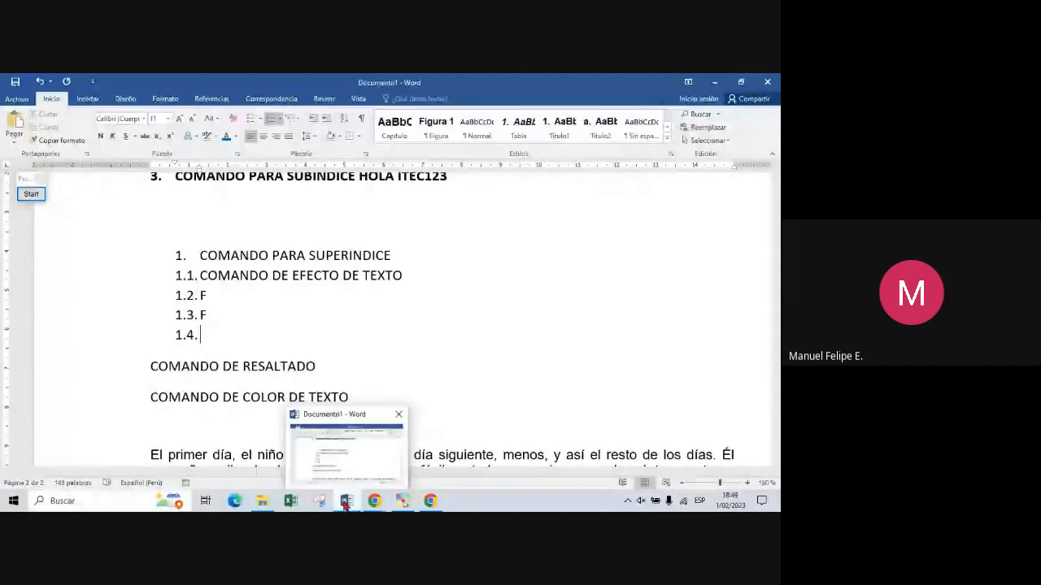
right_click(345, 502)
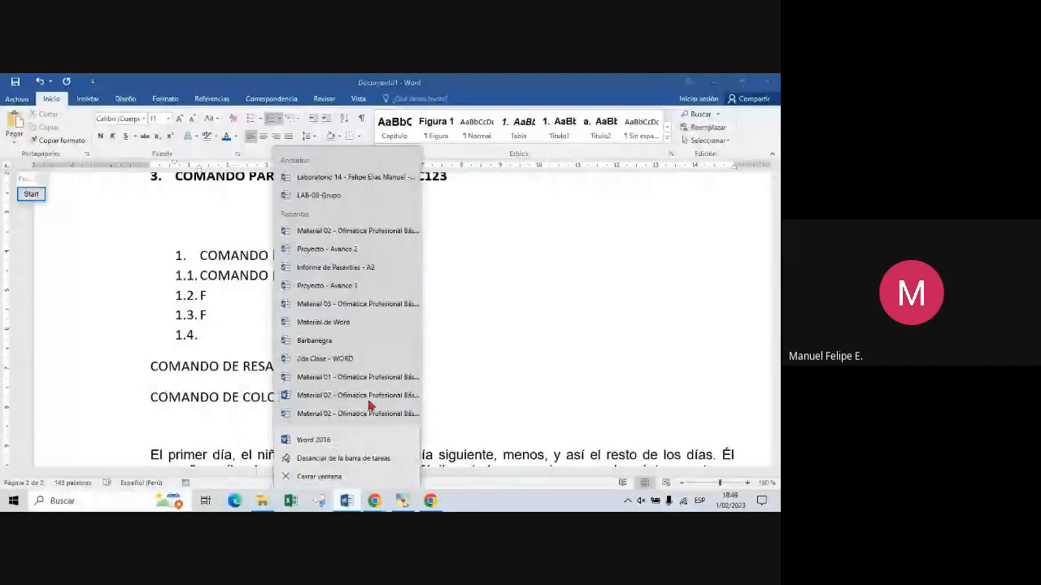
left_click(369, 397)
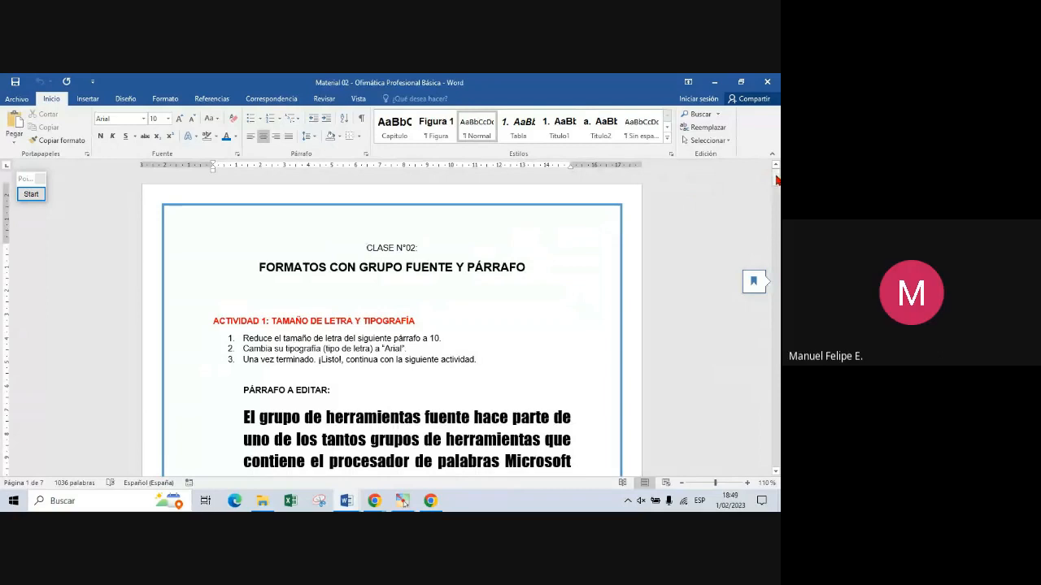
left_click_drag(775, 183, 775, 209)
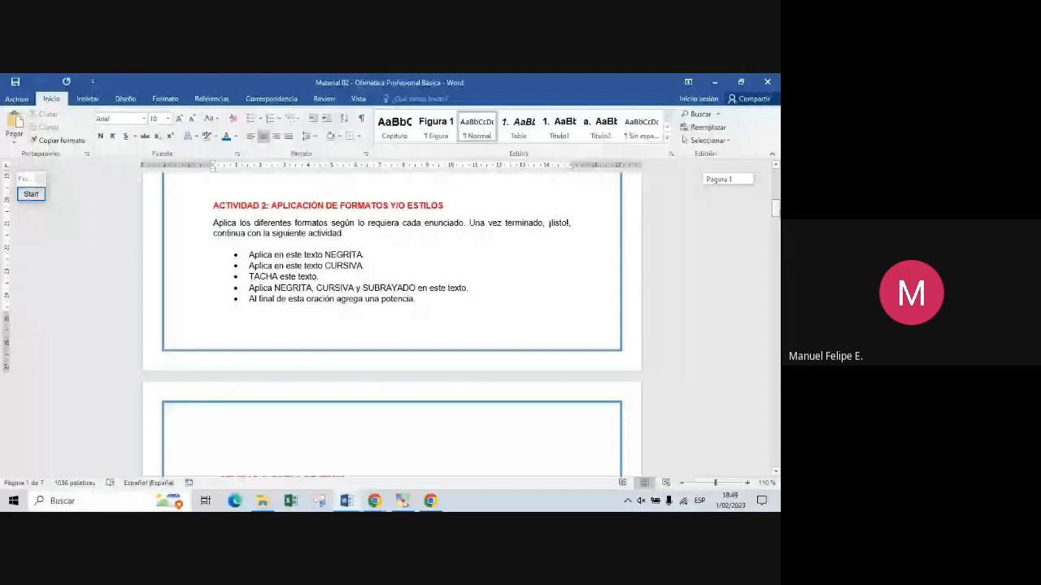
Step: Review the instructions and sample texts of ACTIVIDAD 2 and ACTIVIDAD 3, comparing IMAGEN 1 with TEXTO 1
left_click_drag(775, 209, 775, 206)
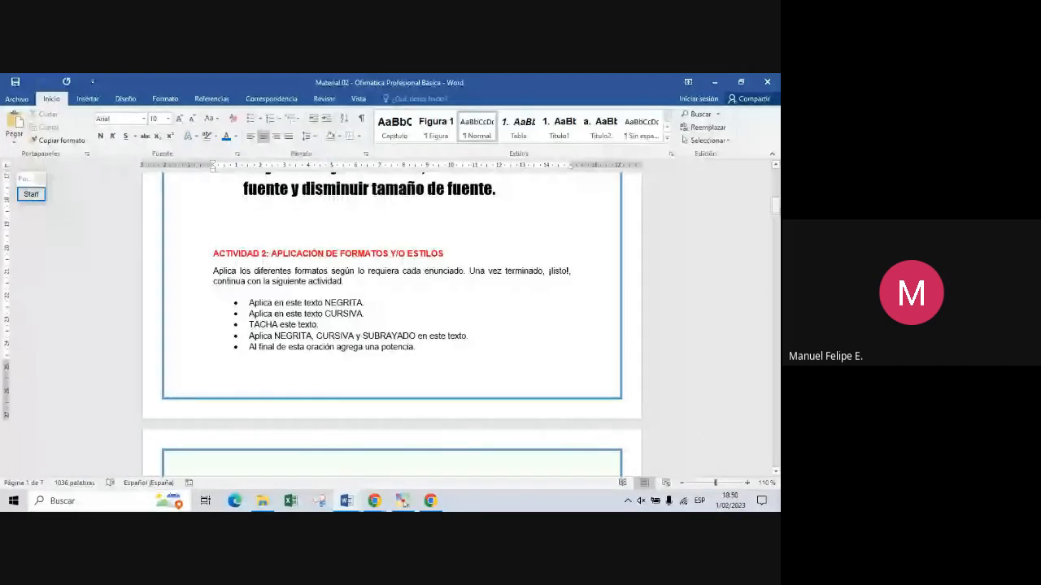
scroll(435, 209, "down", 2)
left_click_drag(274, 235, 248, 245)
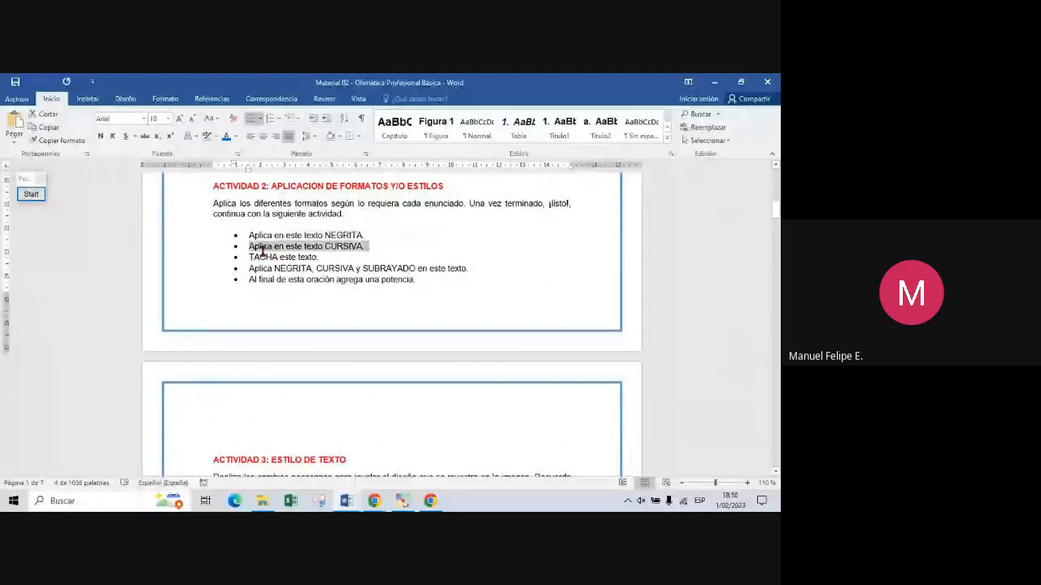
left_click(290, 257)
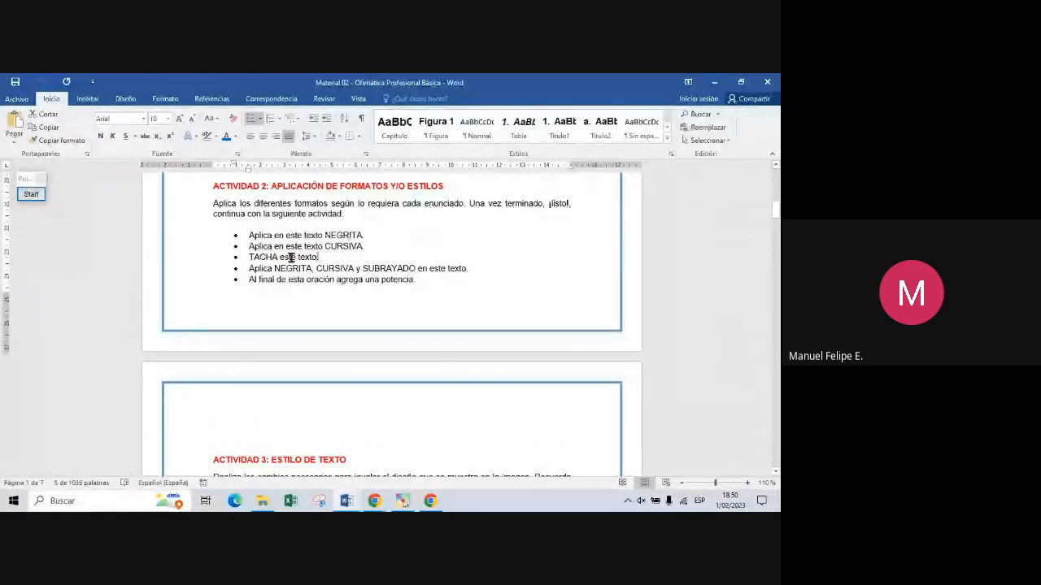
triple_click(291, 257)
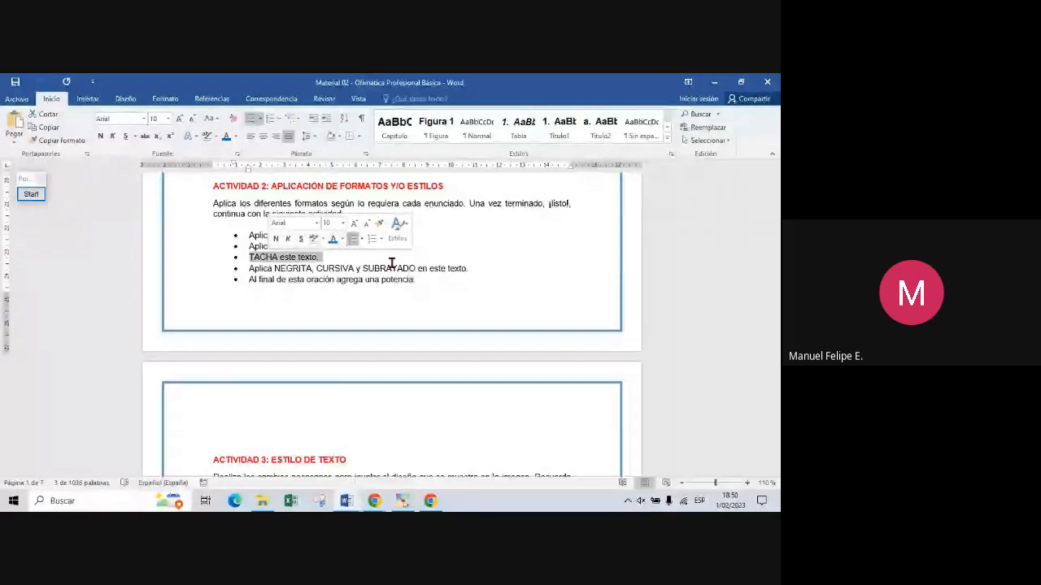
left_click_drag(776, 210, 776, 228)
left_click_drag(271, 189, 367, 223)
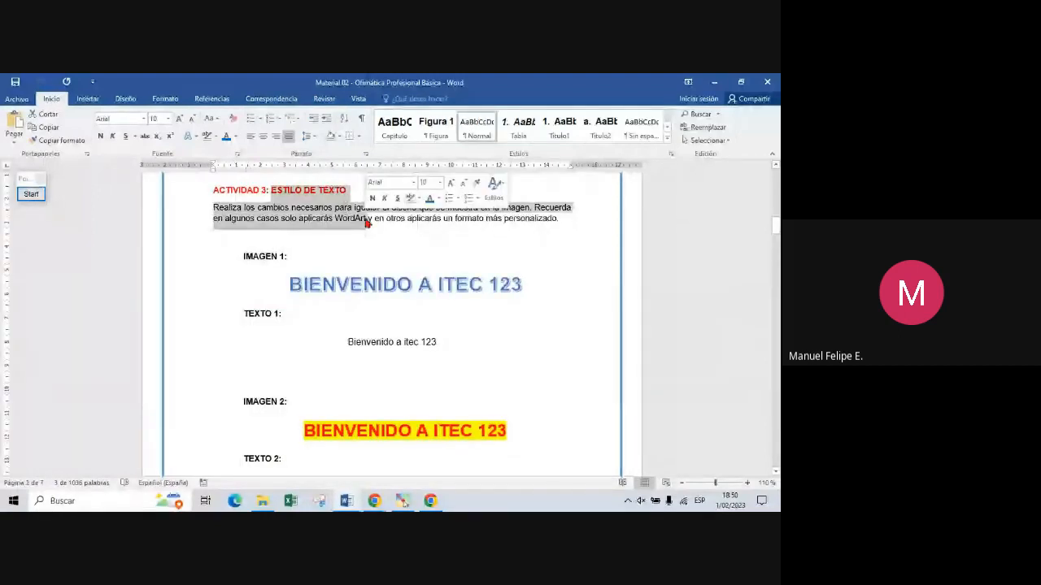
left_click(431, 221)
left_click(466, 284)
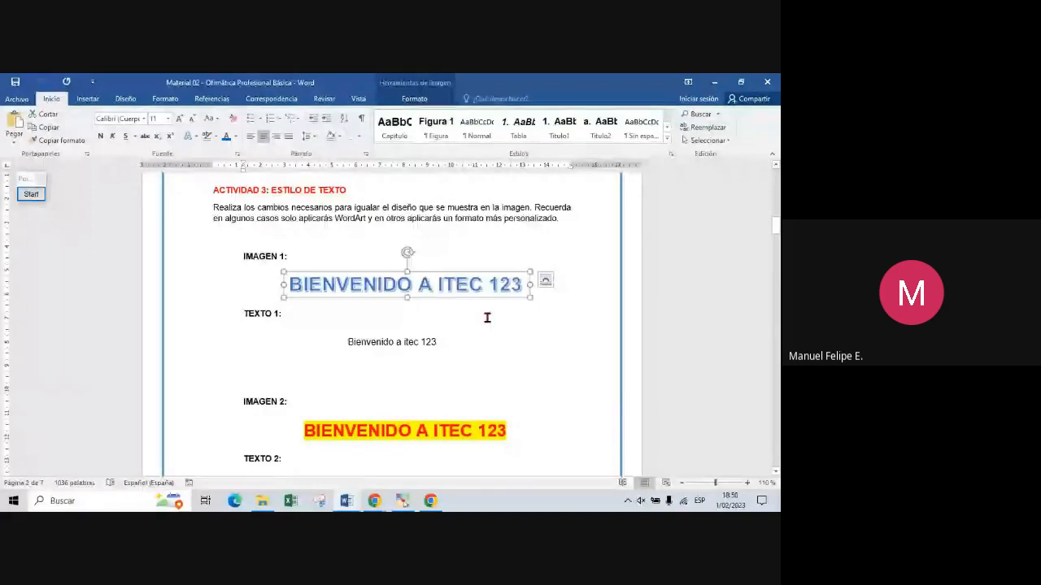
left_click(474, 324)
left_click(452, 343)
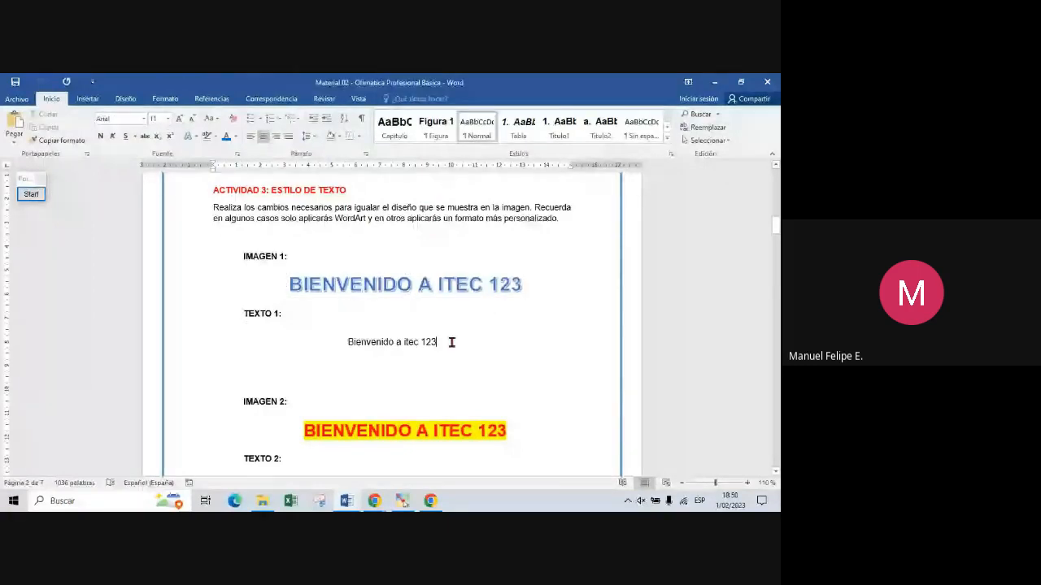
left_click_drag(452, 342, 347, 349)
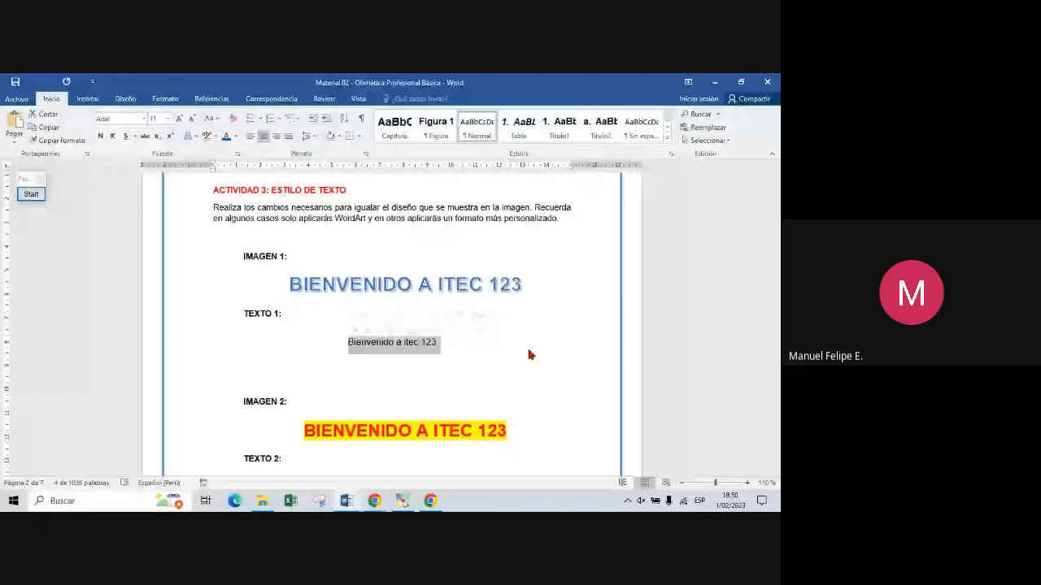
Step: Review the tasks of ACTIVIDAD 4: VIÑETAS Y ENUMERADO and ACTIVIDAD 5: INTERLINEADO
left_click_drag(775, 230, 775, 272)
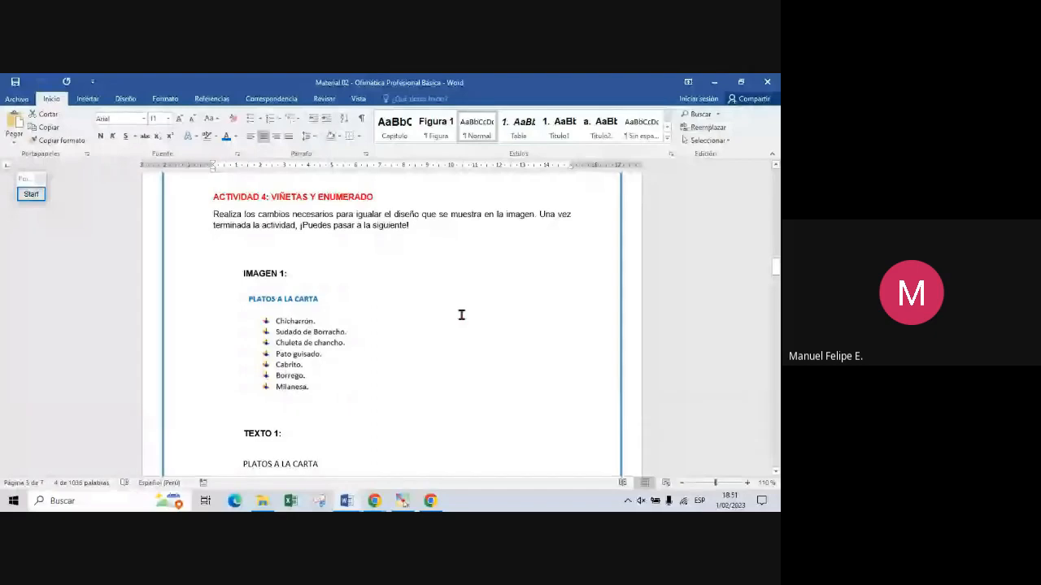
left_click_drag(776, 269, 769, 310)
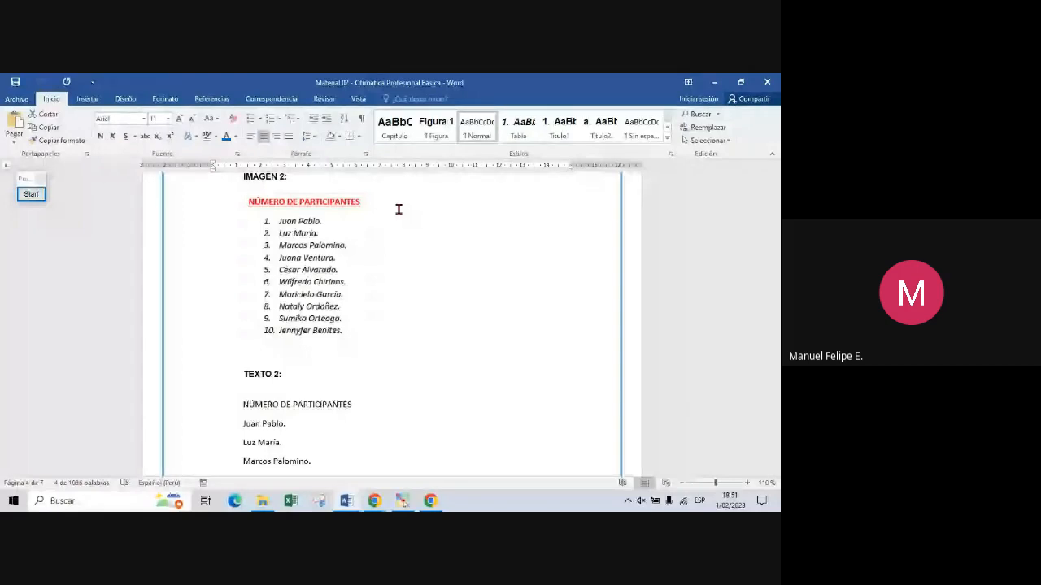
left_click_drag(774, 311, 774, 343)
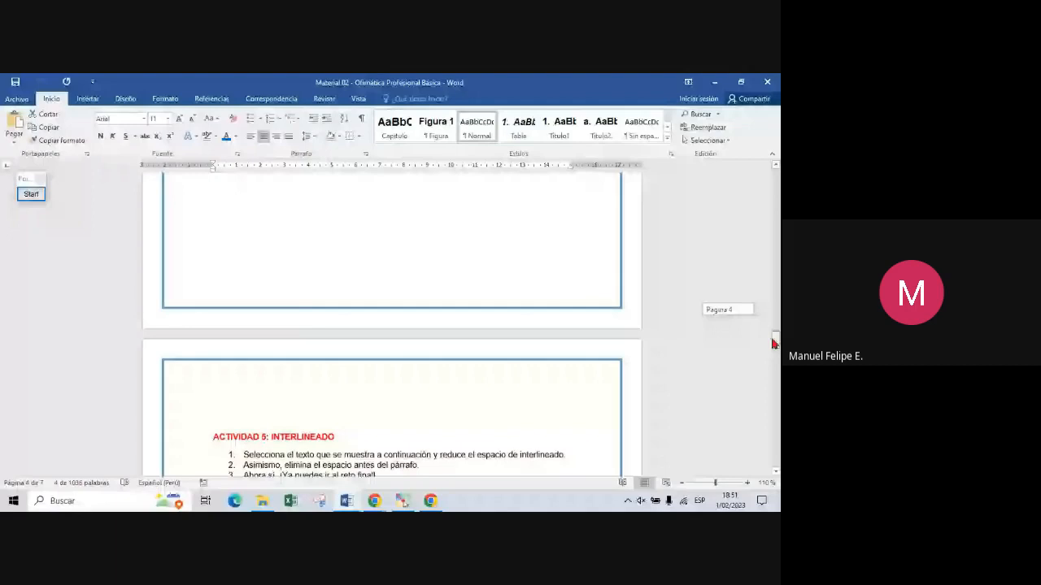
left_click_drag(773, 343, 774, 352)
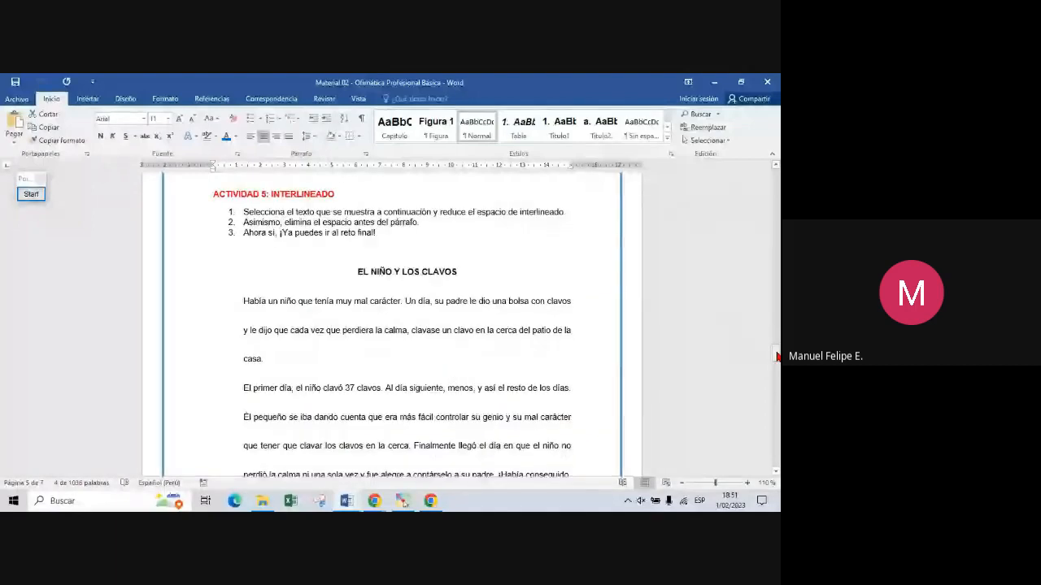
left_click_drag(777, 356, 777, 358)
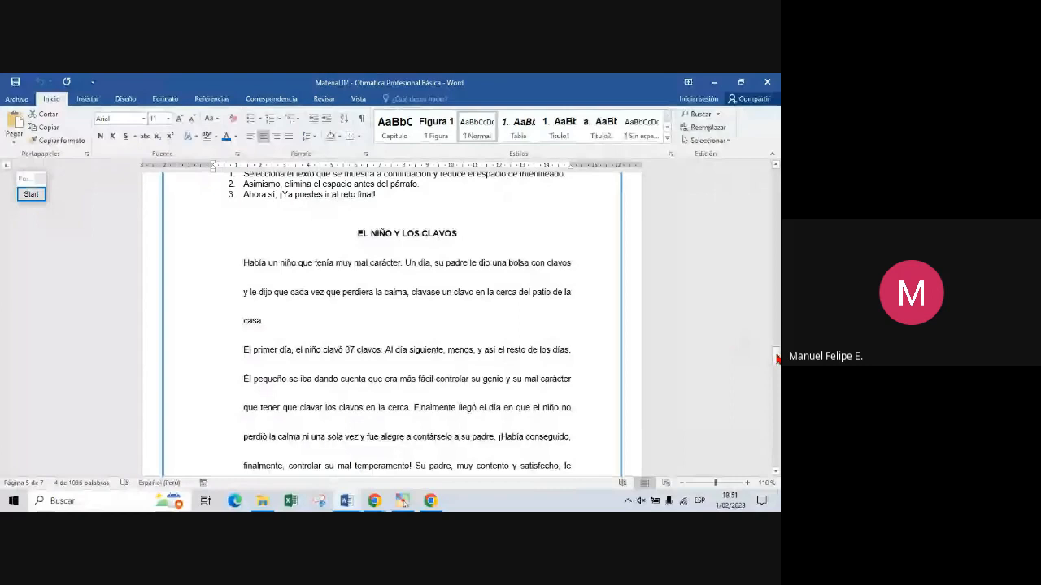
Step: Compare the RETO FINAL text with the "LA ORATORIA" model image at the document's end, and return to the first page
left_click_drag(777, 358, 776, 404)
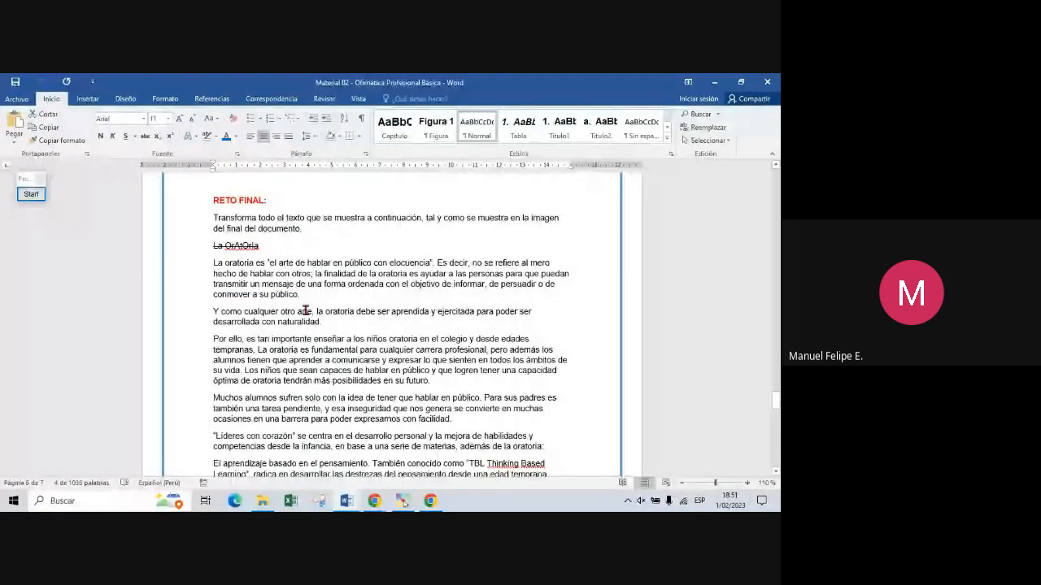
left_click_drag(213, 245, 520, 432)
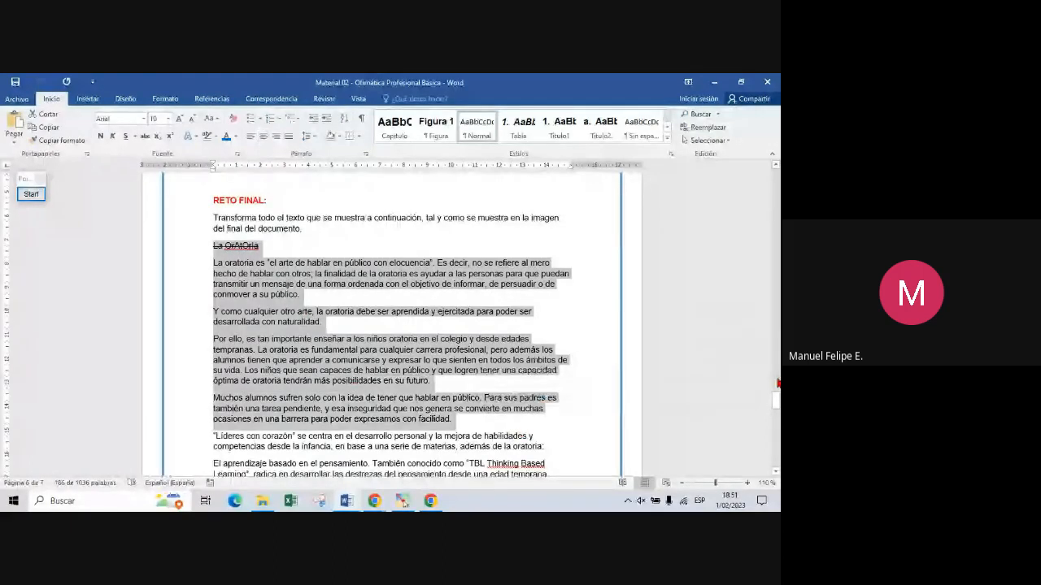
left_click_drag(776, 398, 776, 436)
left_click(537, 320)
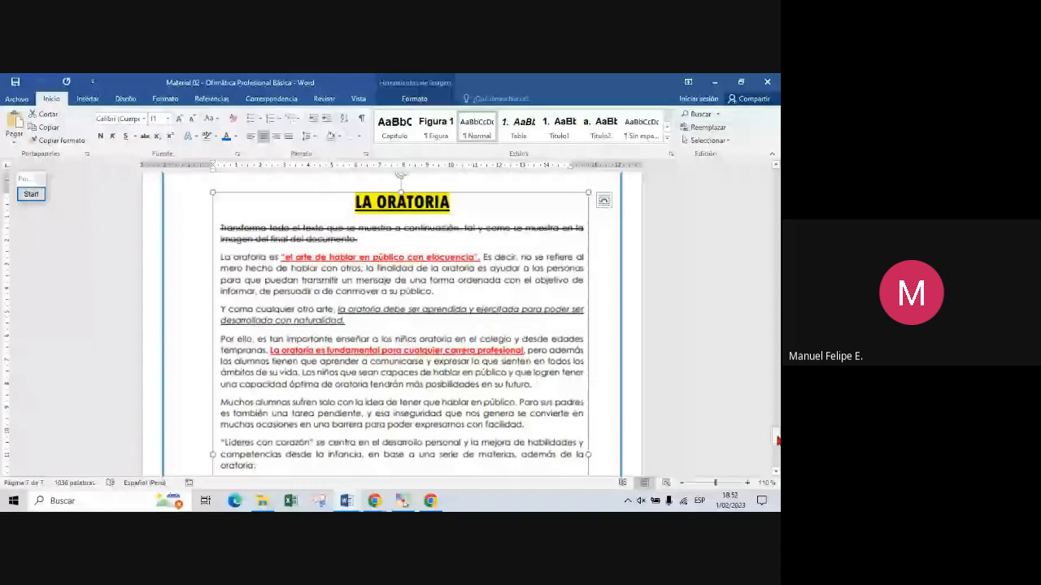
left_click_drag(778, 440, 778, 455)
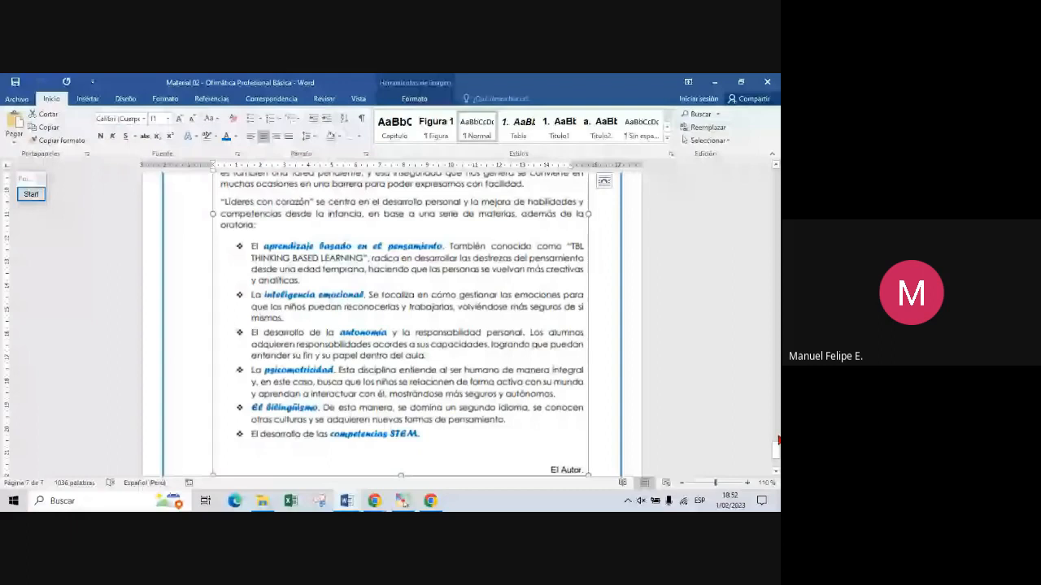
left_click_drag(777, 443, 778, 454)
left_click(595, 348)
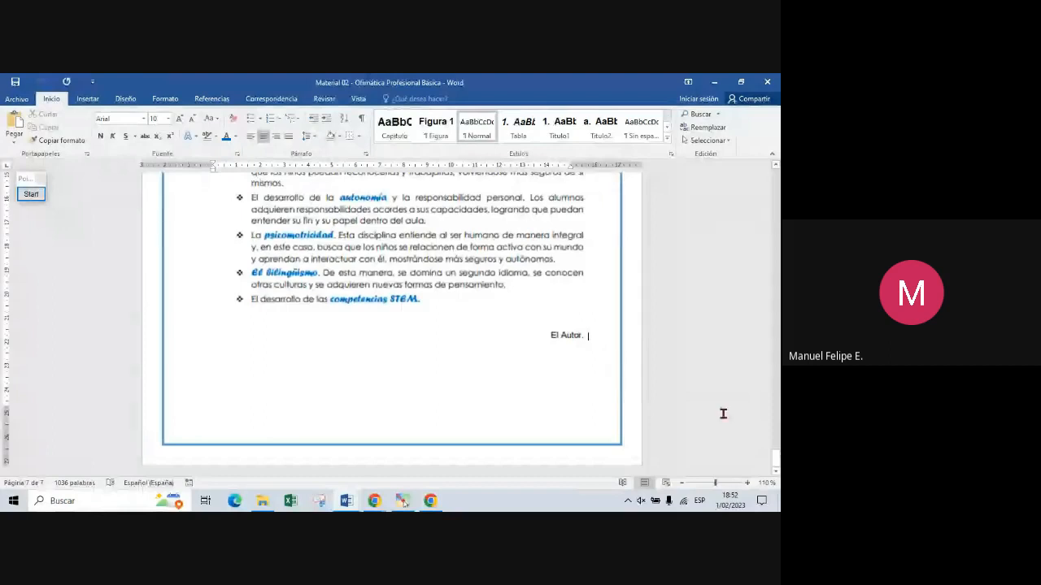
left_click_drag(777, 460, 777, 456)
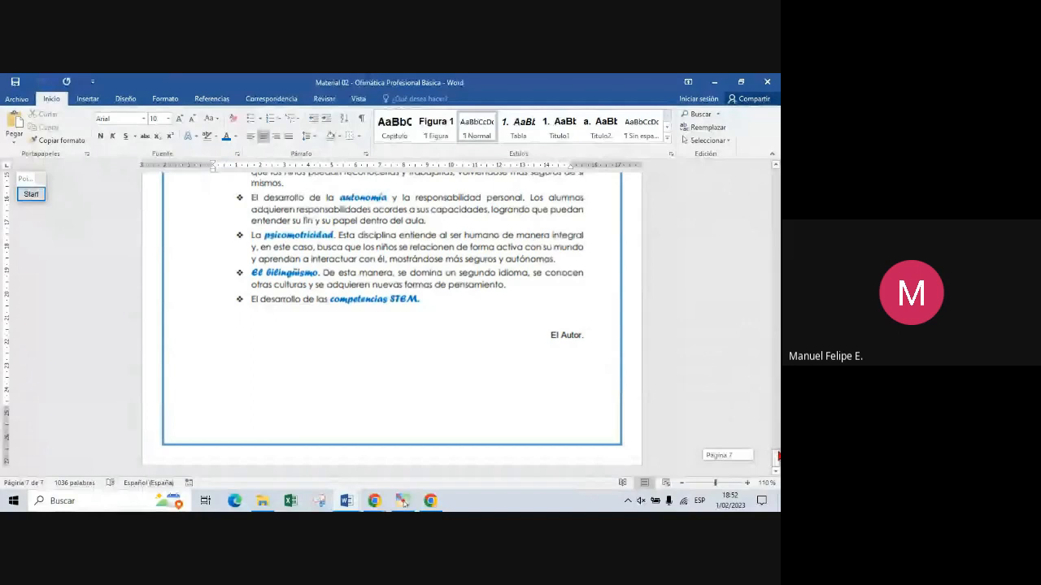
left_click_drag(777, 456, 776, 398)
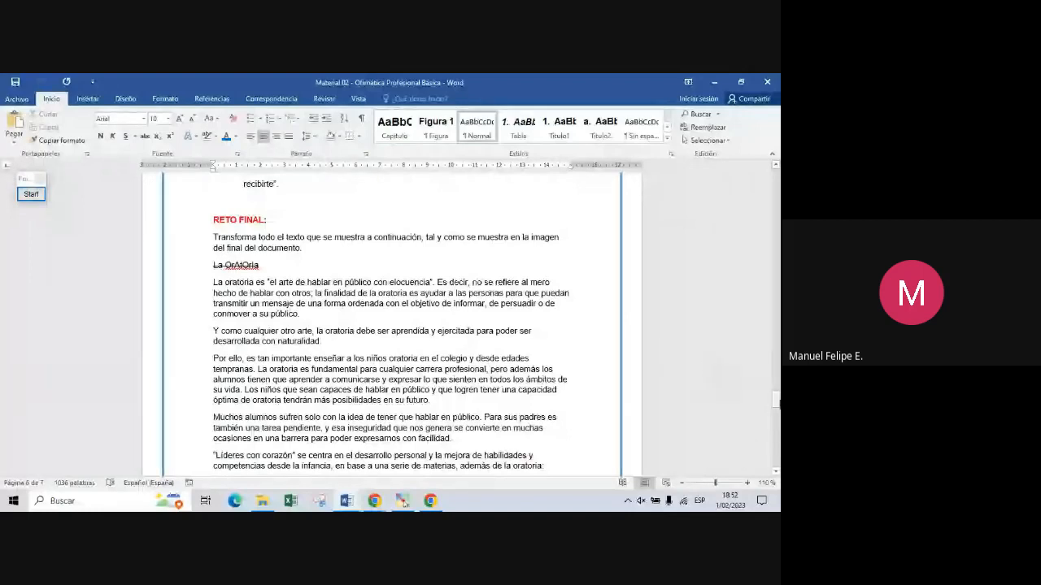
left_click_drag(777, 401, 776, 176)
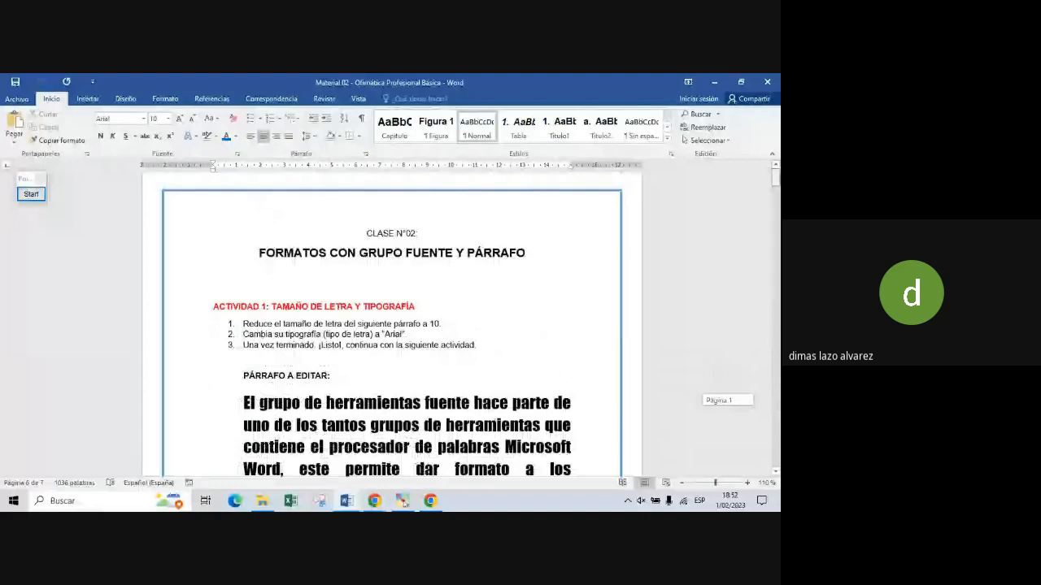
Step: Switch to the Google Meet call, dismiss the raised-hand notification, check the chat questions, and return to Documento1 in Word
key("alt+Tab")
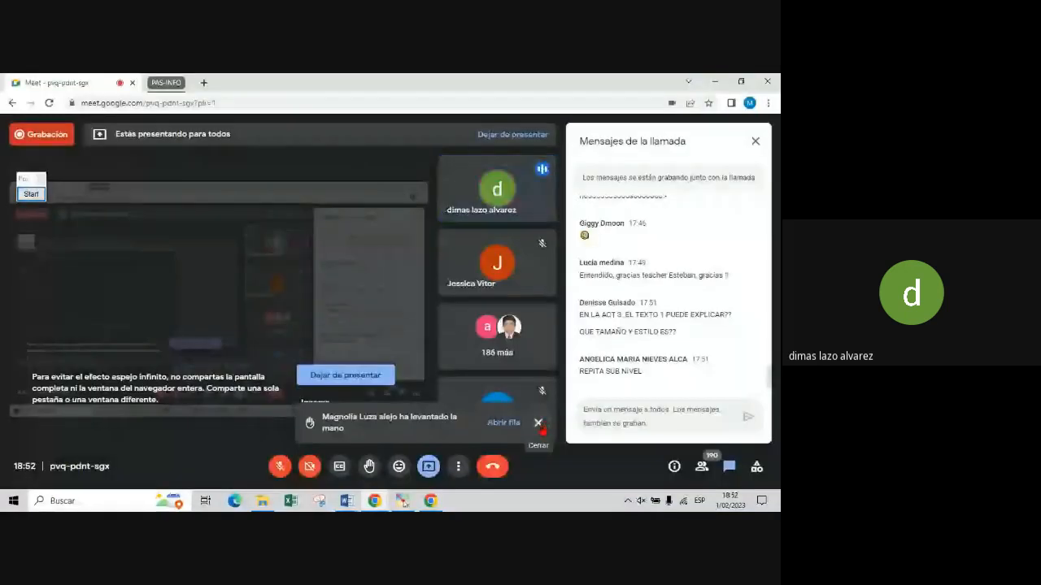
left_click(540, 425)
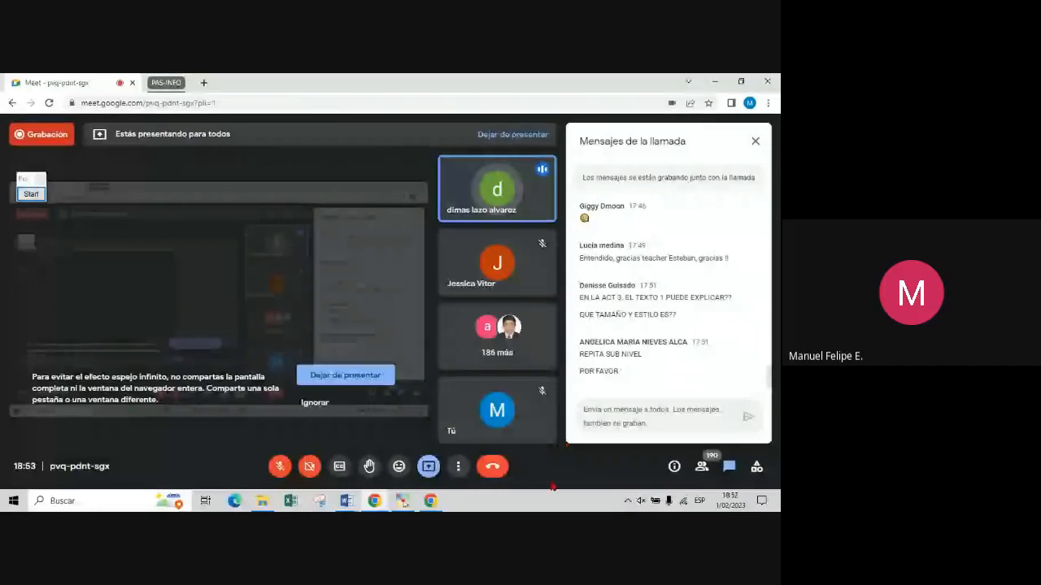
left_click(347, 501)
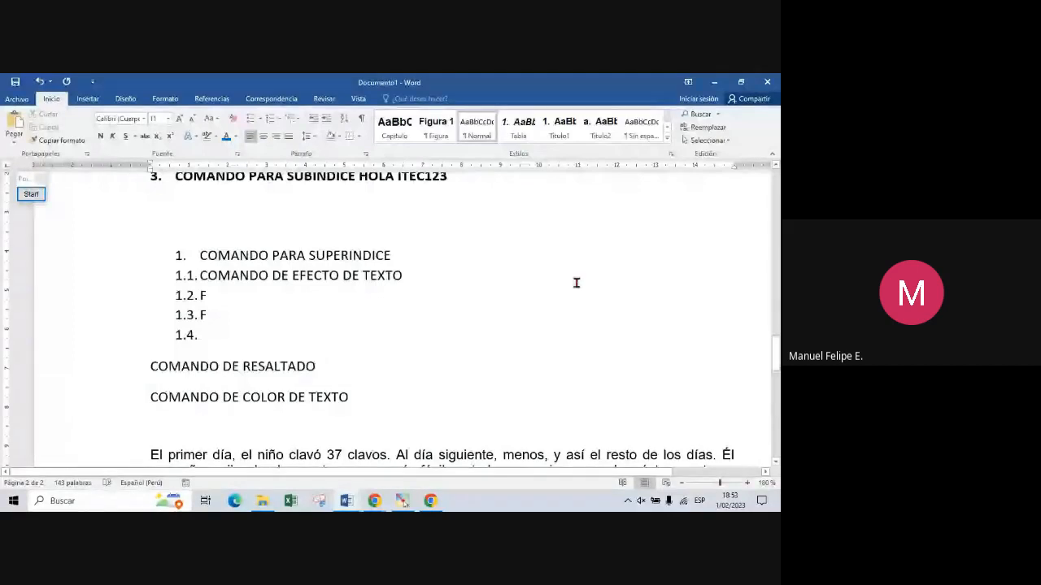
mouse_move(374, 501)
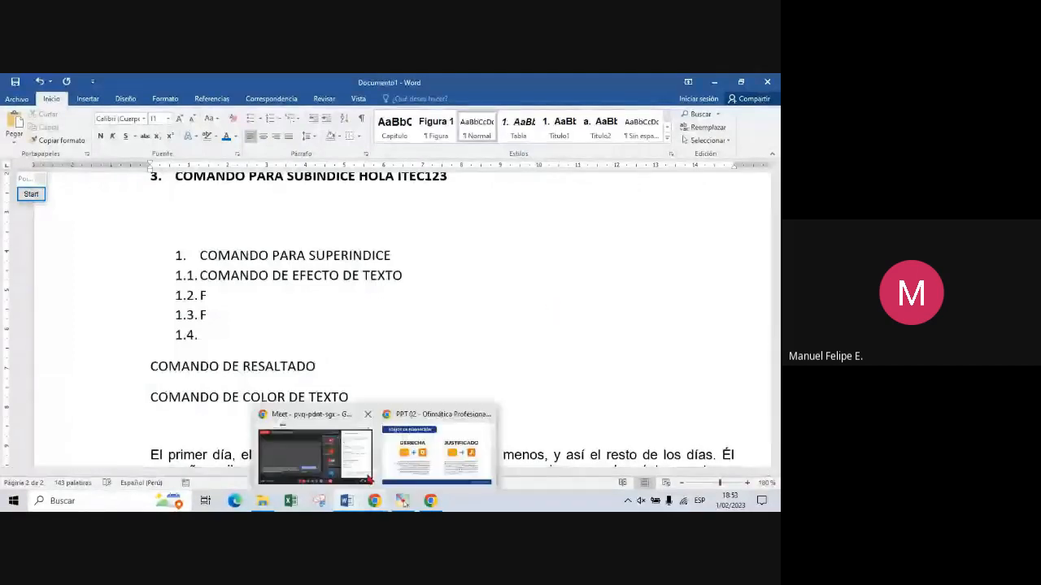
mouse_move(346, 460)
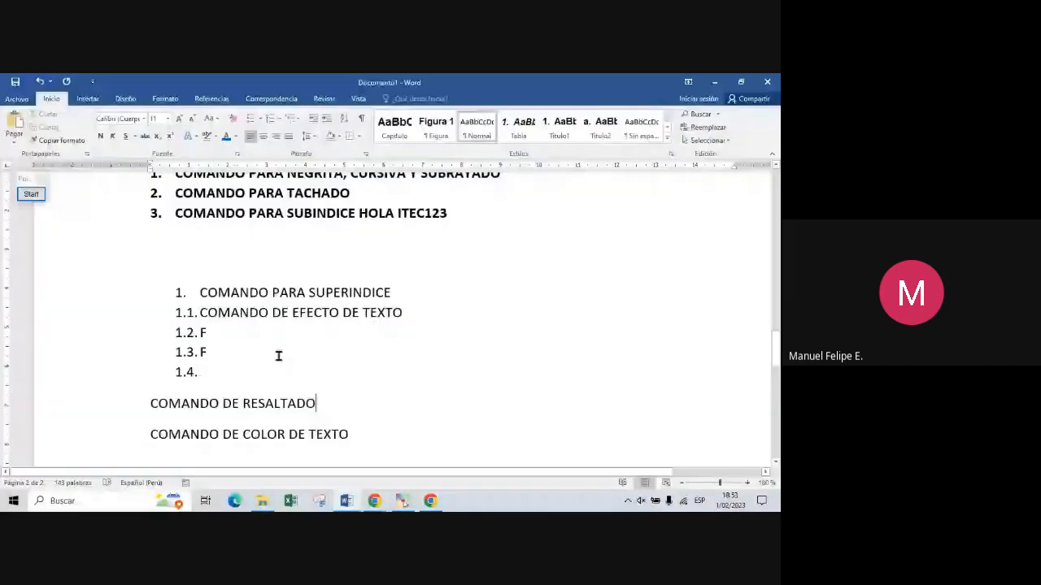
Step: Duplicate the bold three-item numbered list into the blank space above the "COMANDO PARA SUPERINDICE" list
left_click_drag(162, 300, 242, 361)
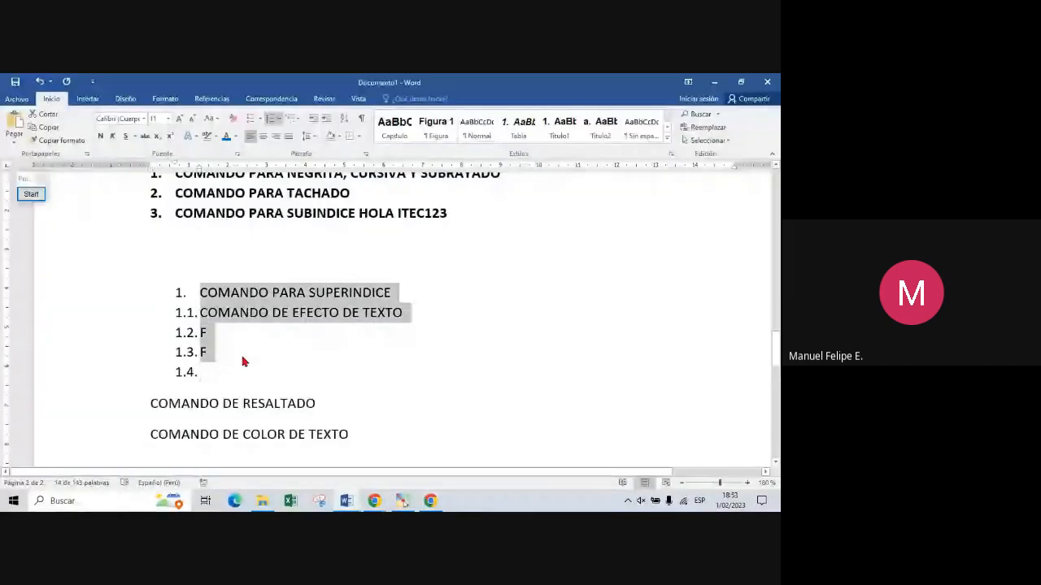
scroll(557, 316, "up", 2)
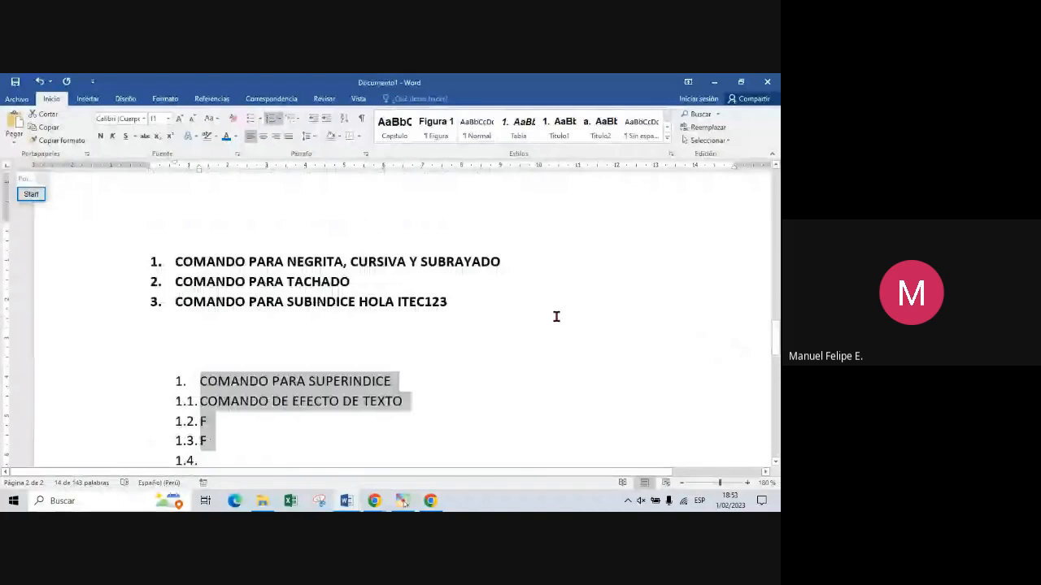
left_click_drag(452, 303, 163, 257)
key("ctrl+c")
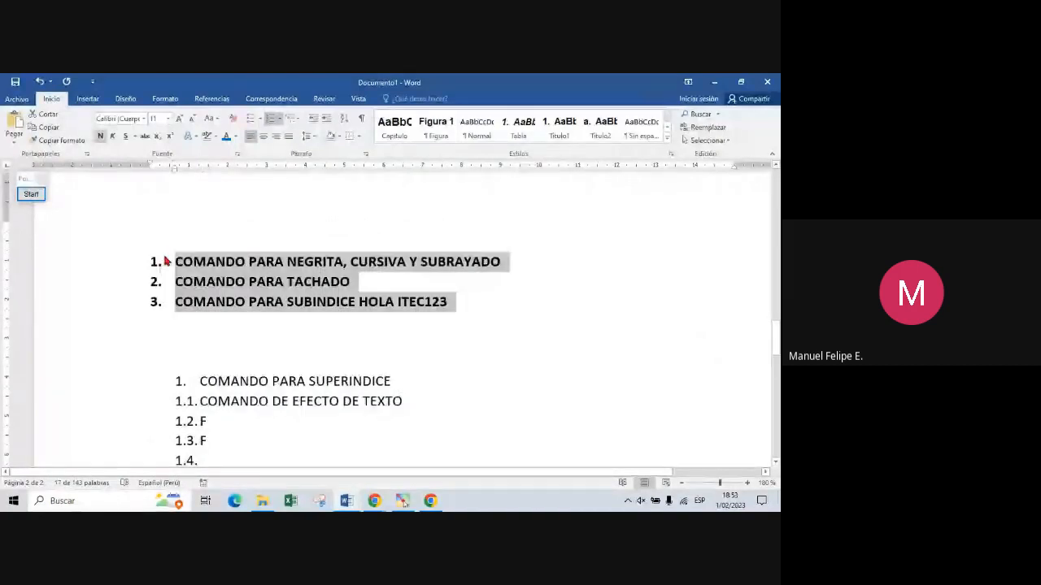
left_click(237, 349)
key("Return")
key("Return")
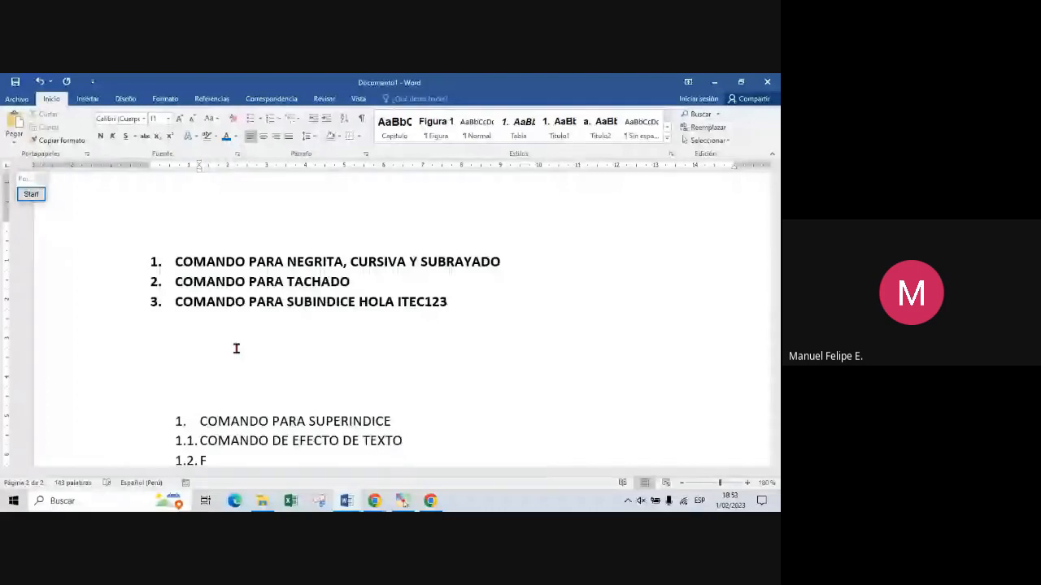
key("ctrl+v")
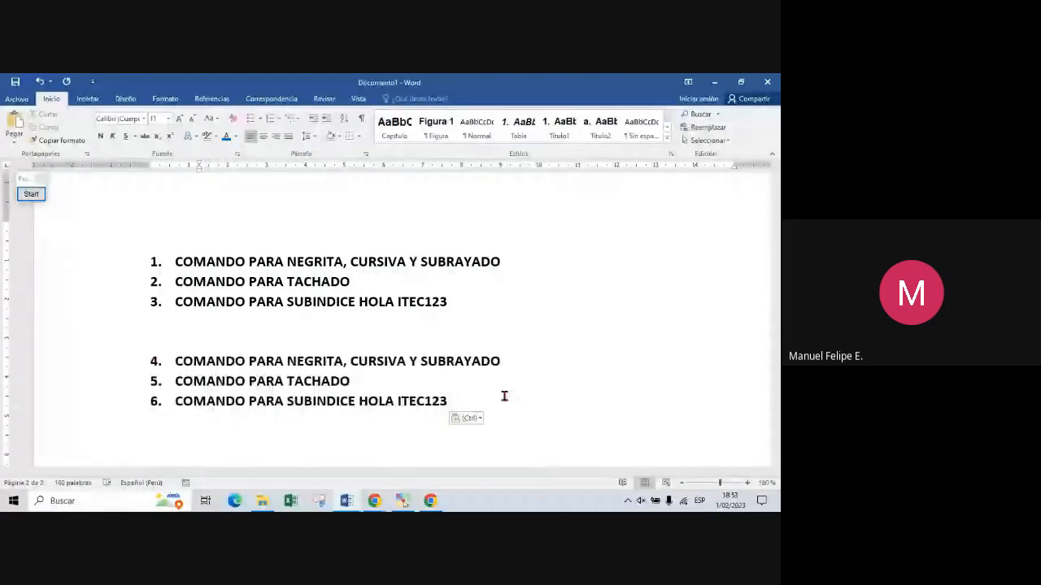
Step: Clear all formatting from the three pasted list lines
left_click_drag(504, 396, 176, 367)
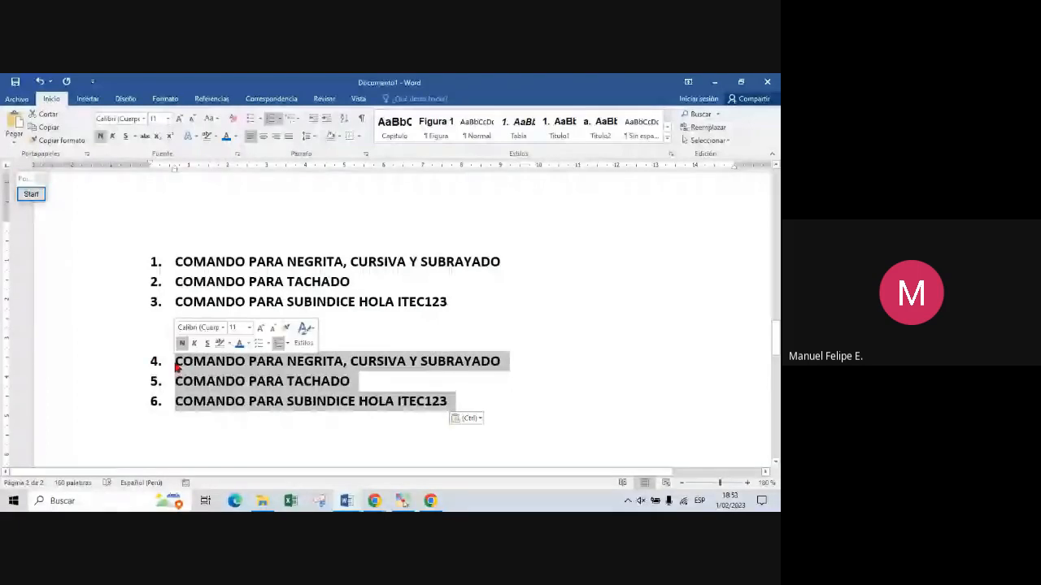
left_click(233, 120)
left_click(304, 372)
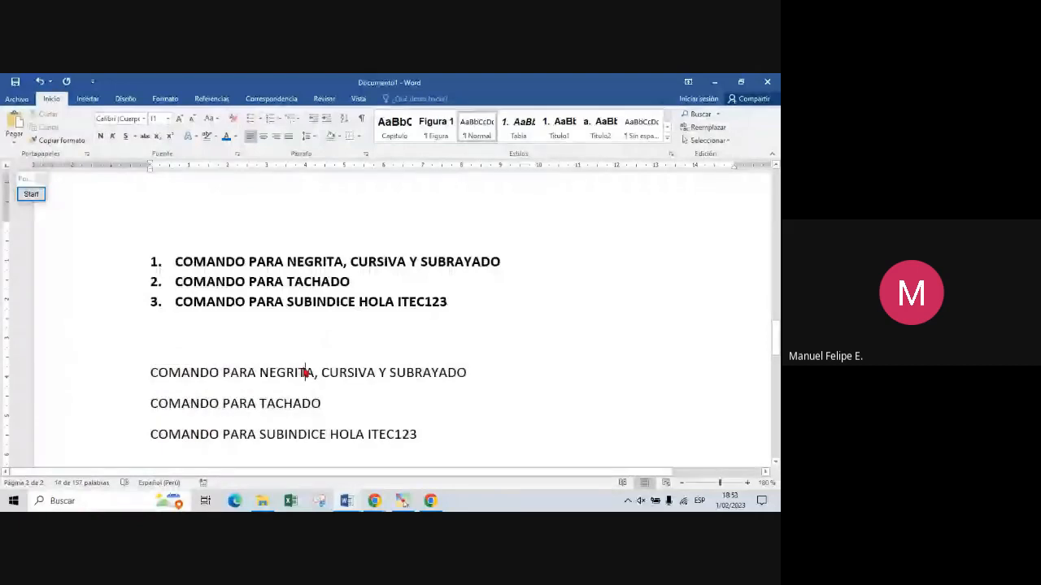
Step: Select the three unformatted COMANDO lines between the bold numbered list and the "COMANDO PARA SUPERINDICE" list
key("Down")
key("Down")
key("Down")
key("Down")
key("Down")
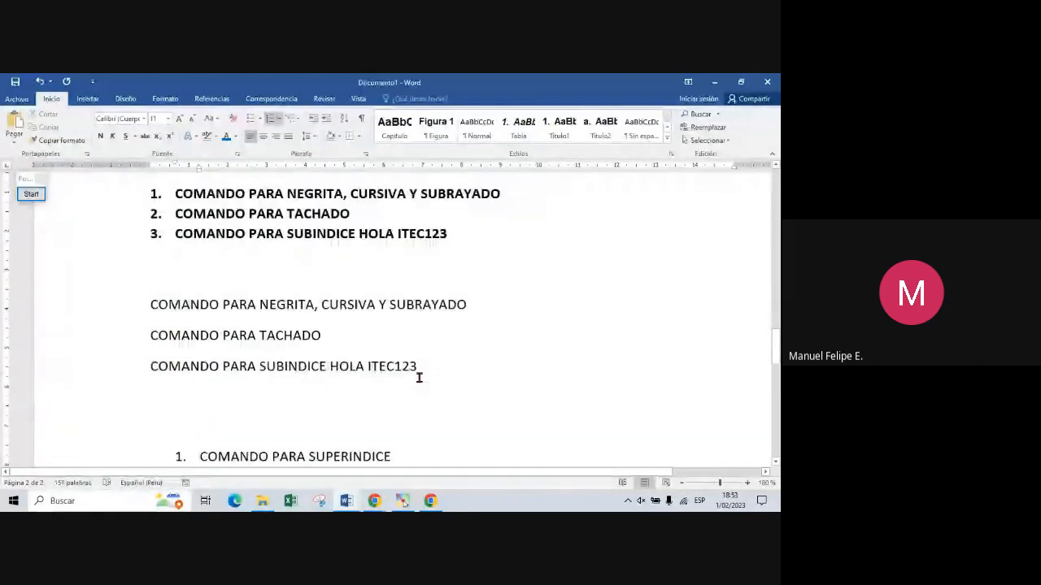
left_click_drag(426, 375, 166, 317)
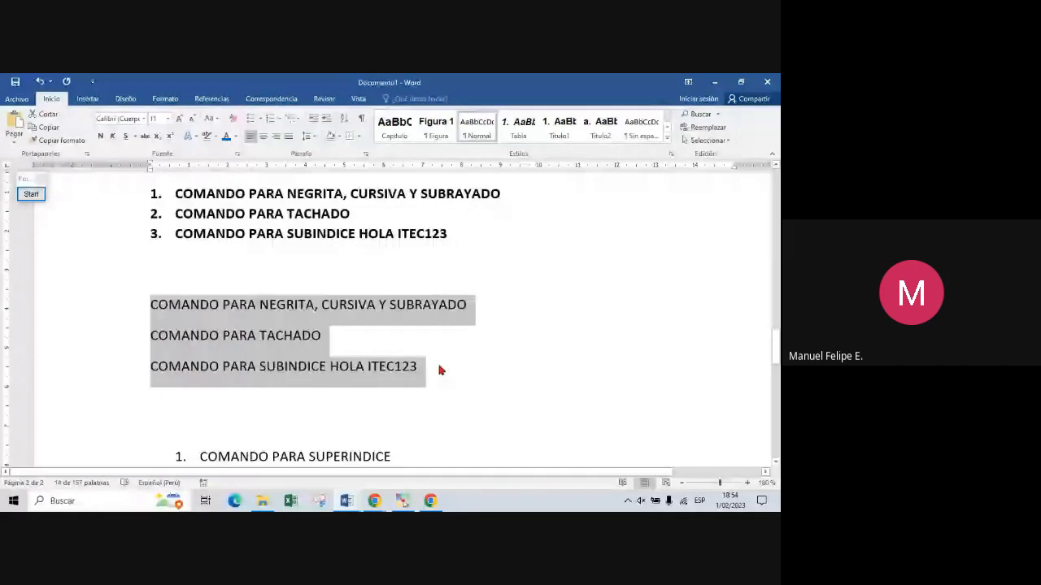
left_click(437, 366)
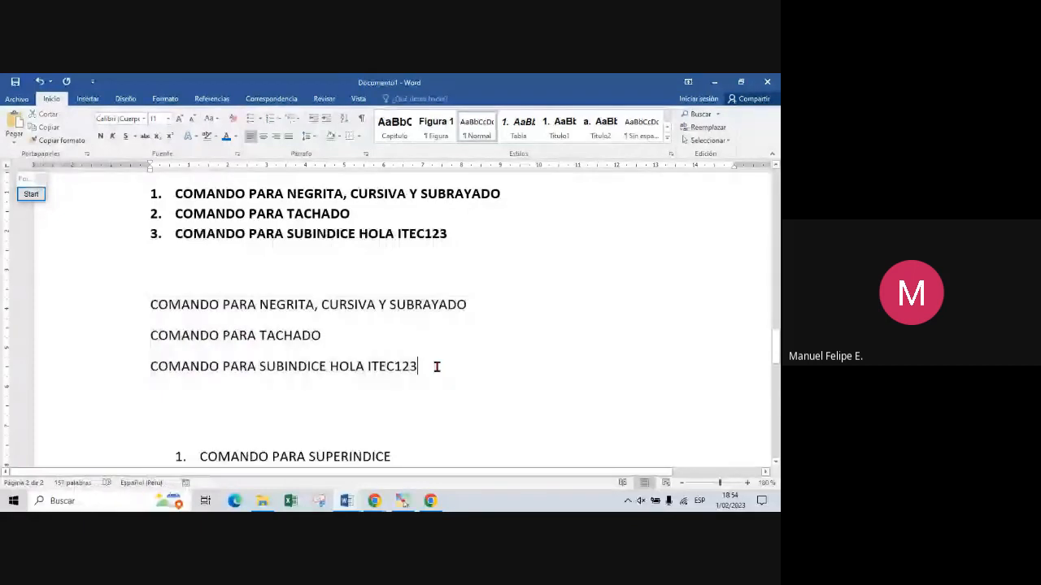
left_click_drag(436, 367, 150, 304)
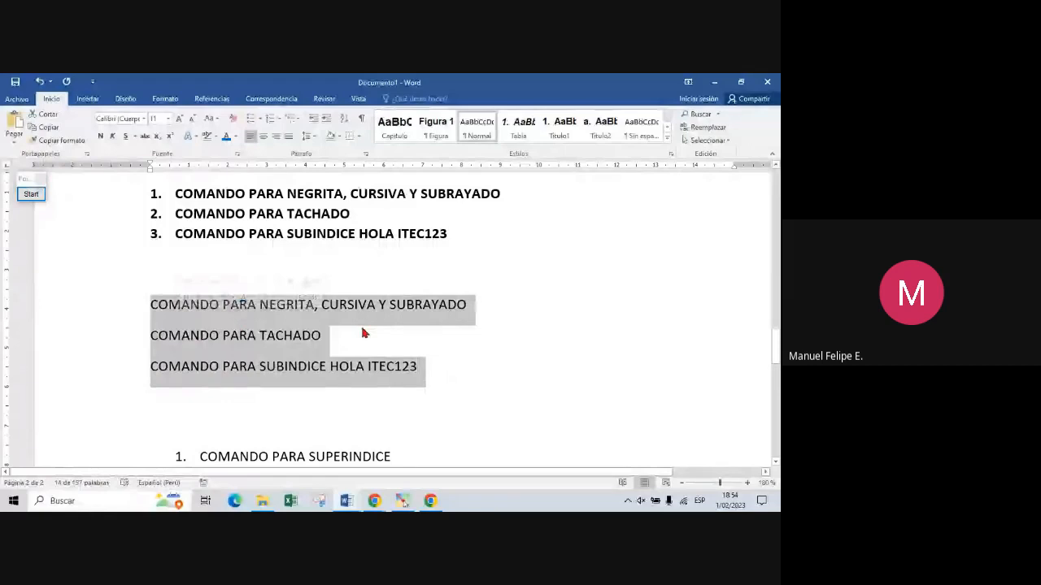
Step: Collapse the ribbon and pin it open again with the Inicio commands showing
double_click(53, 99)
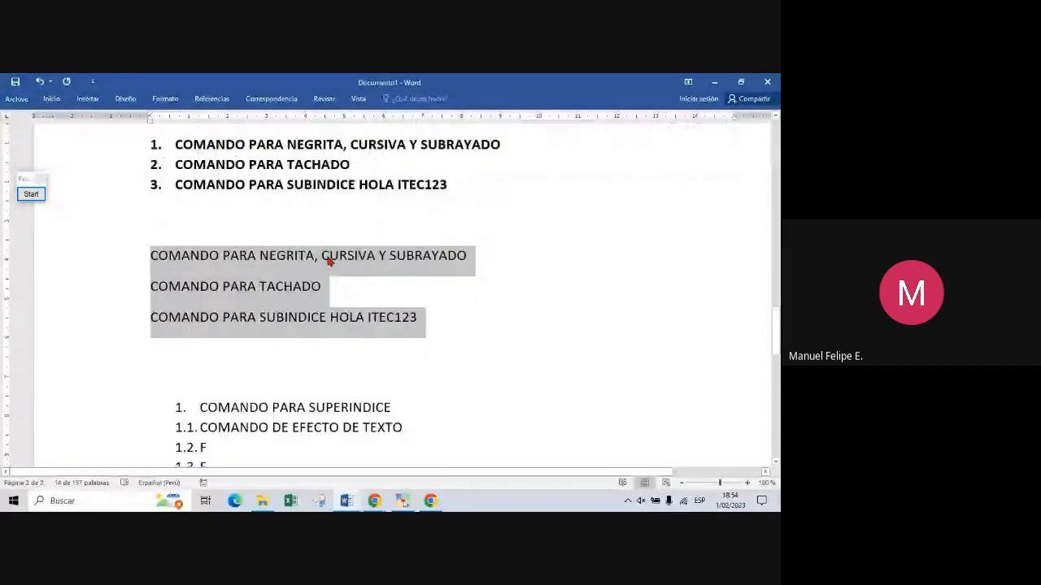
left_click(51, 98)
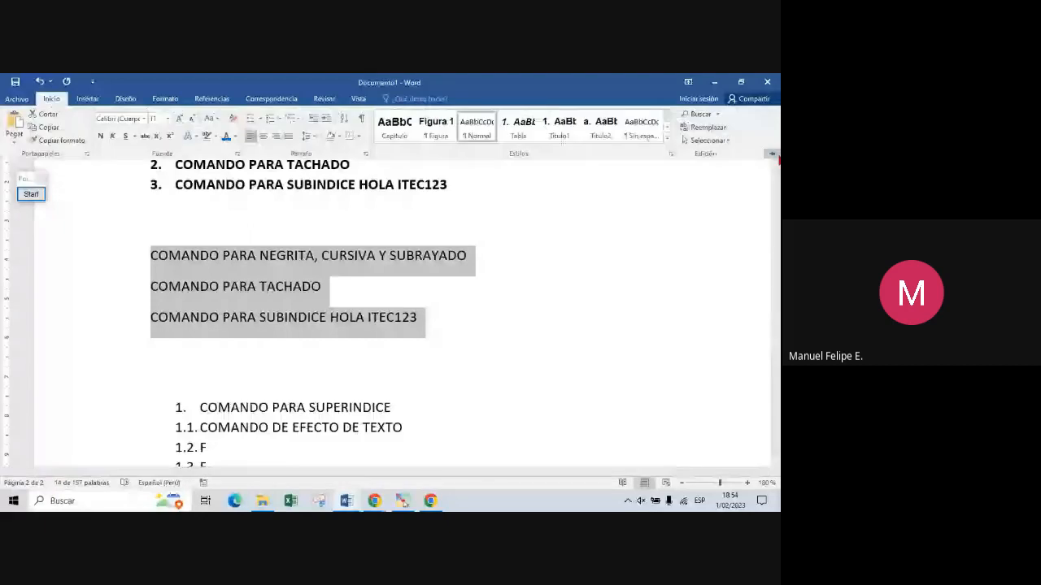
left_click(772, 152)
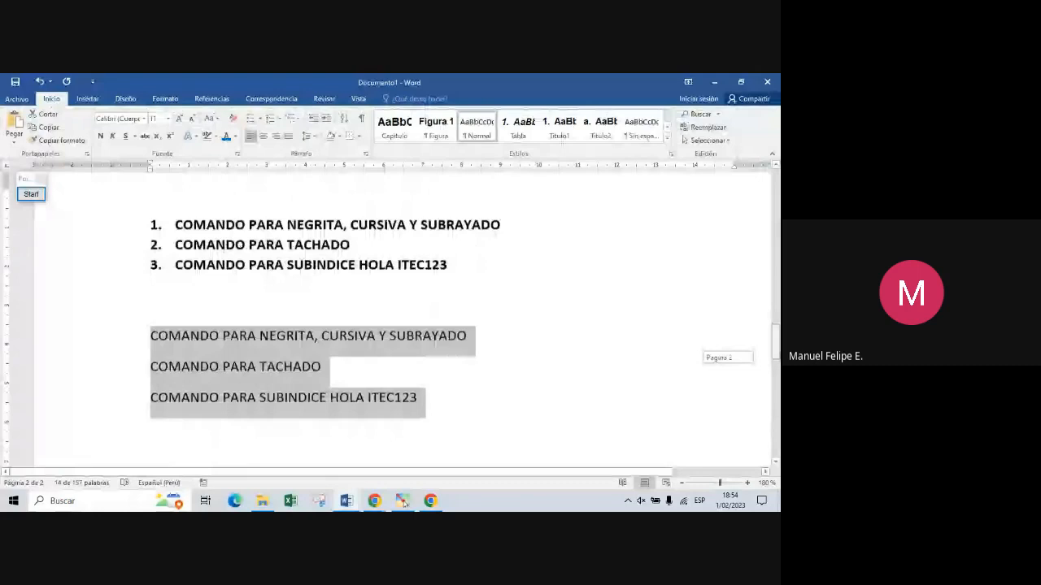
Step: Apply the 1., 1.1., 1.1.1. multilevel list format to the three selected lines
left_click(302, 122)
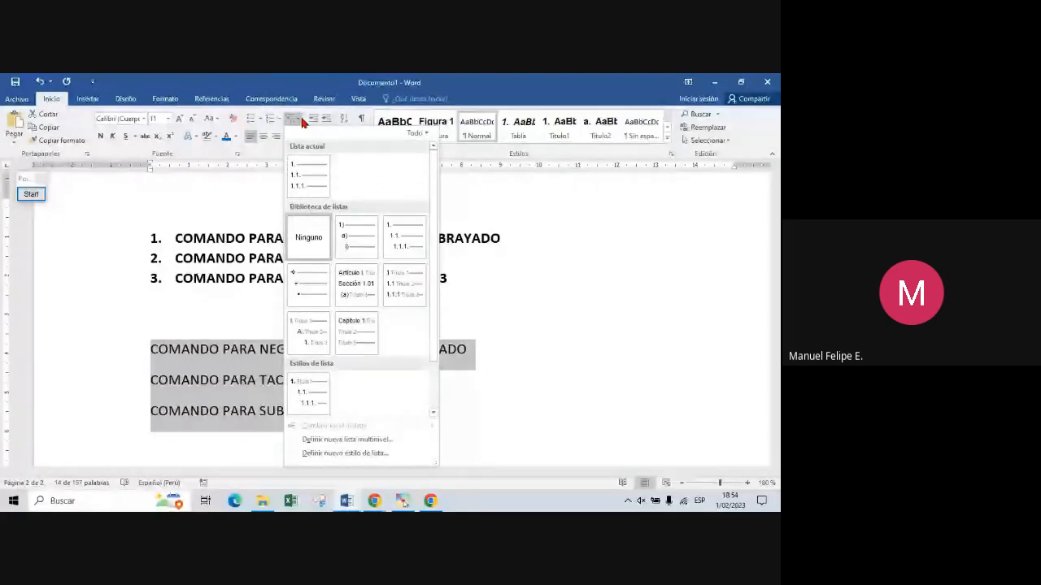
left_click(302, 121)
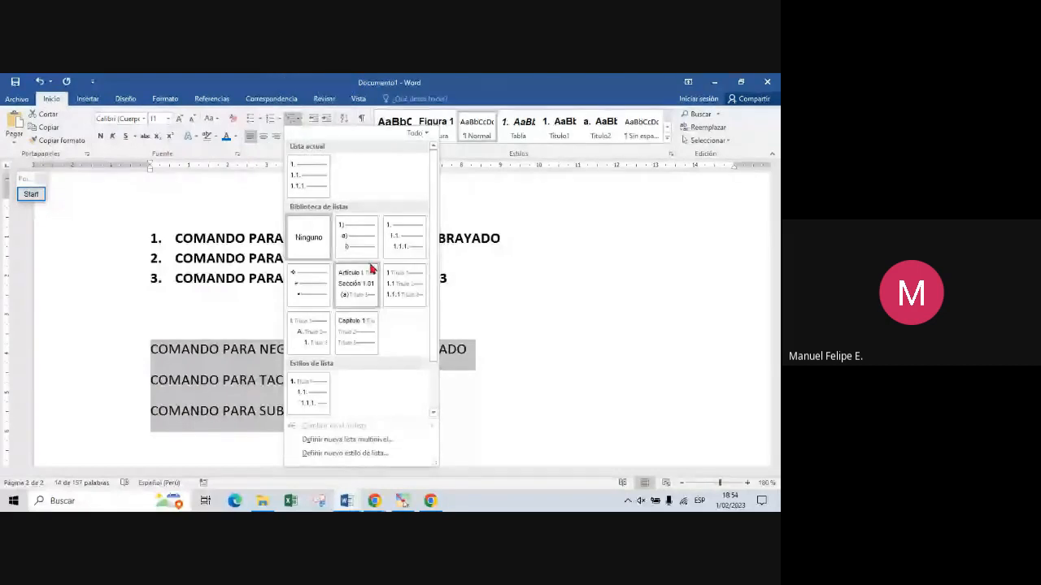
mouse_move(348, 296)
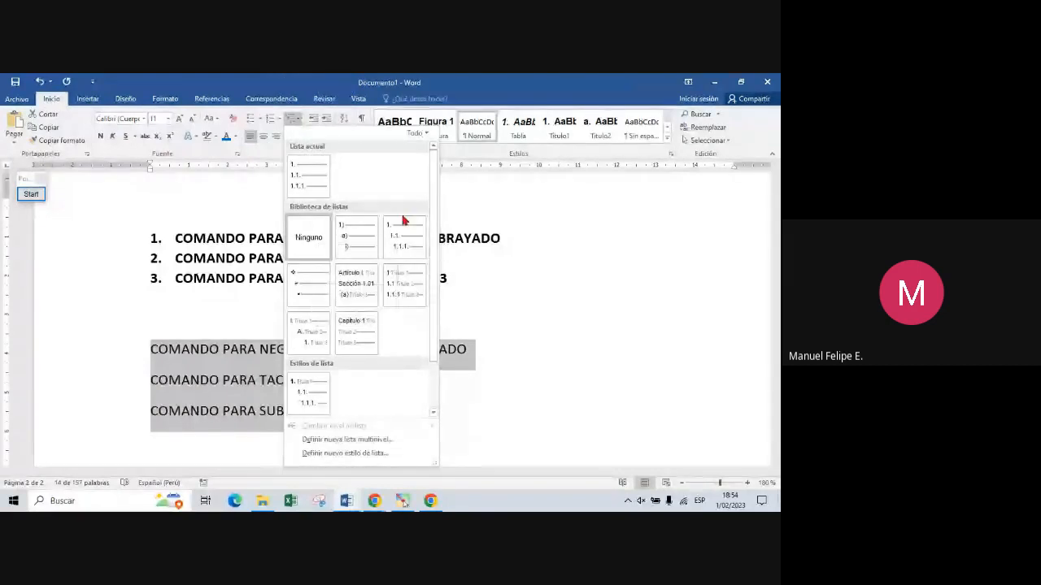
mouse_move(401, 244)
mouse_move(340, 348)
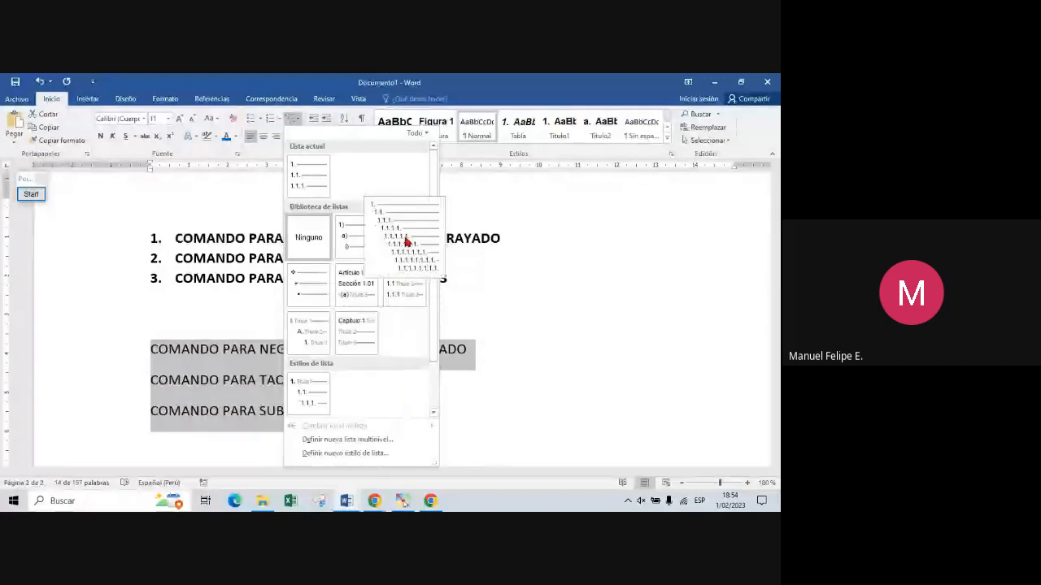
mouse_move(309, 177)
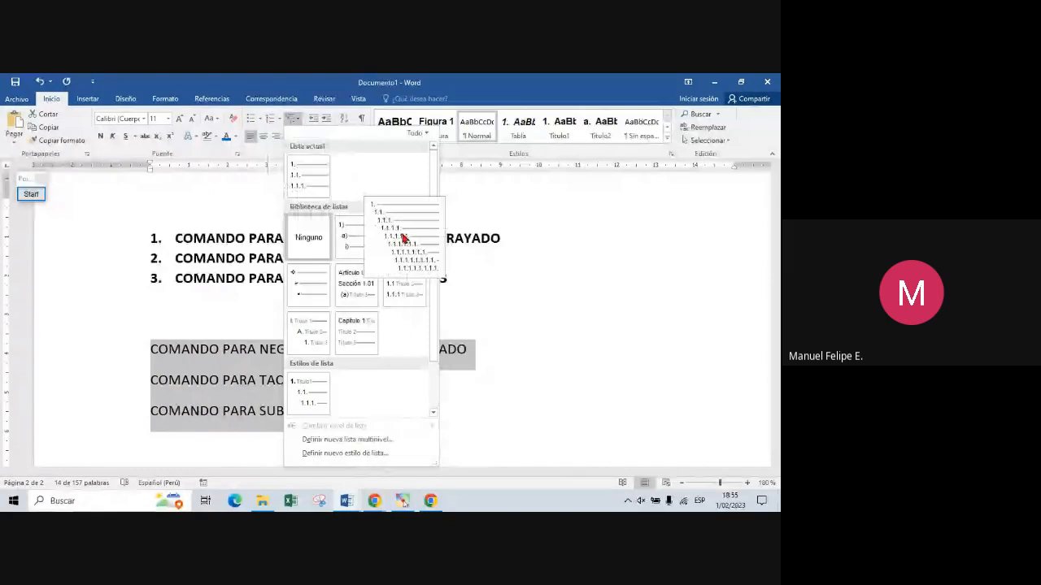
left_click(404, 238)
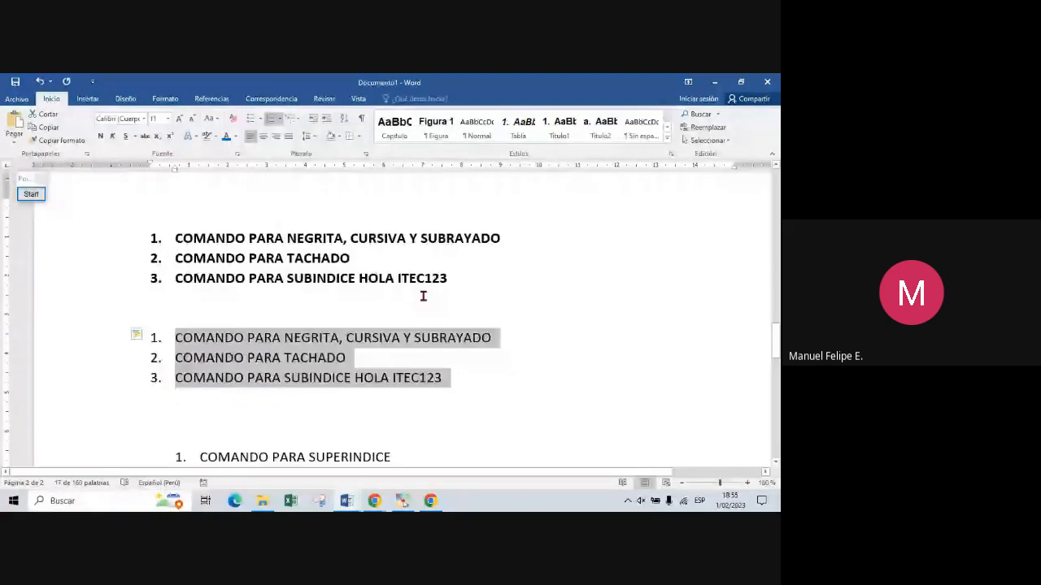
Step: Insert an empty item after "COMANDO PARA NEGRITA, CURSIVA Y SUBRAYADO" in the new list and place the cursor in it
left_click(483, 353)
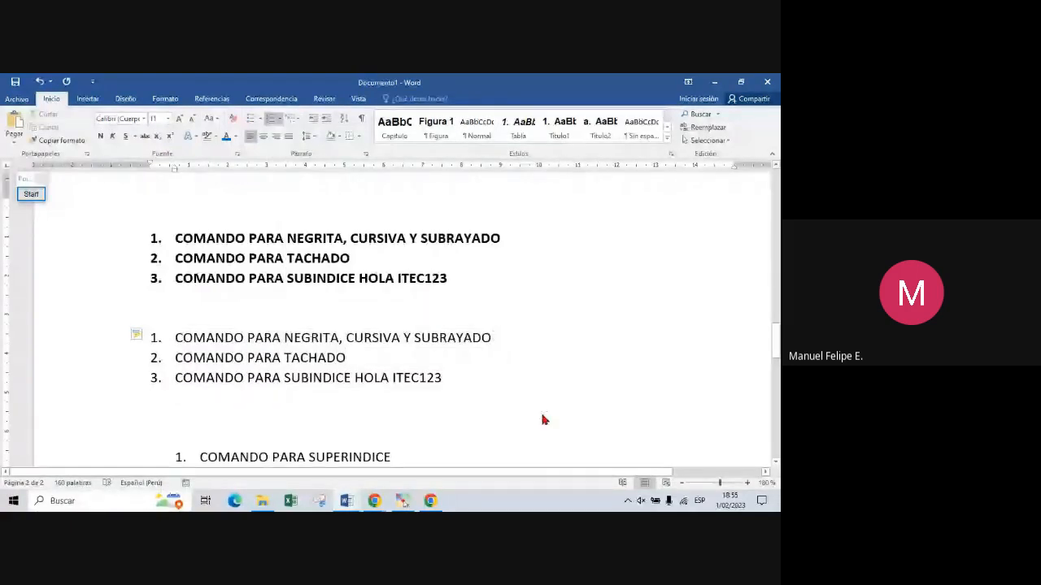
key("Return")
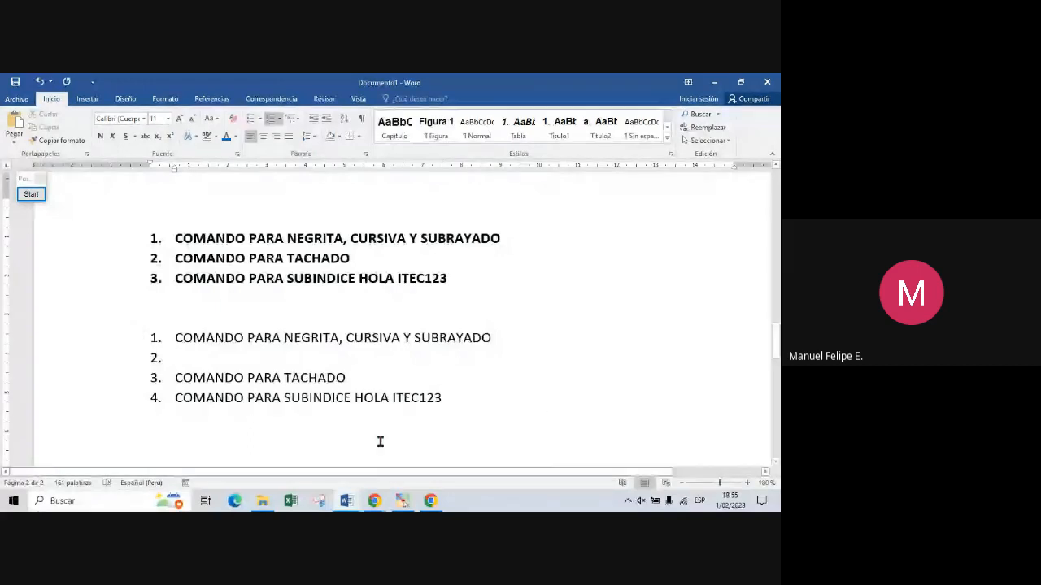
left_click_drag(175, 337, 219, 406)
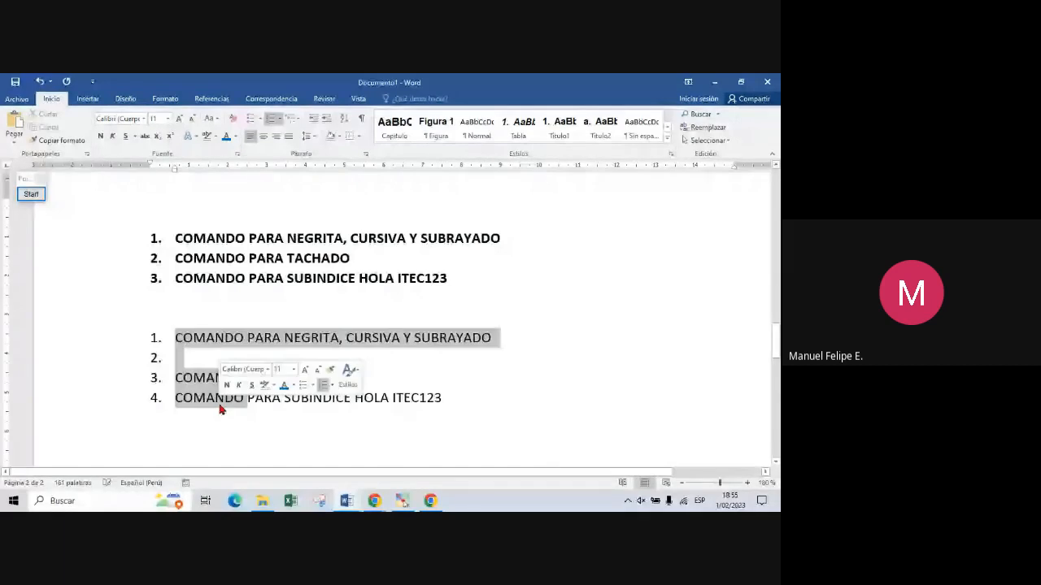
left_click(184, 358)
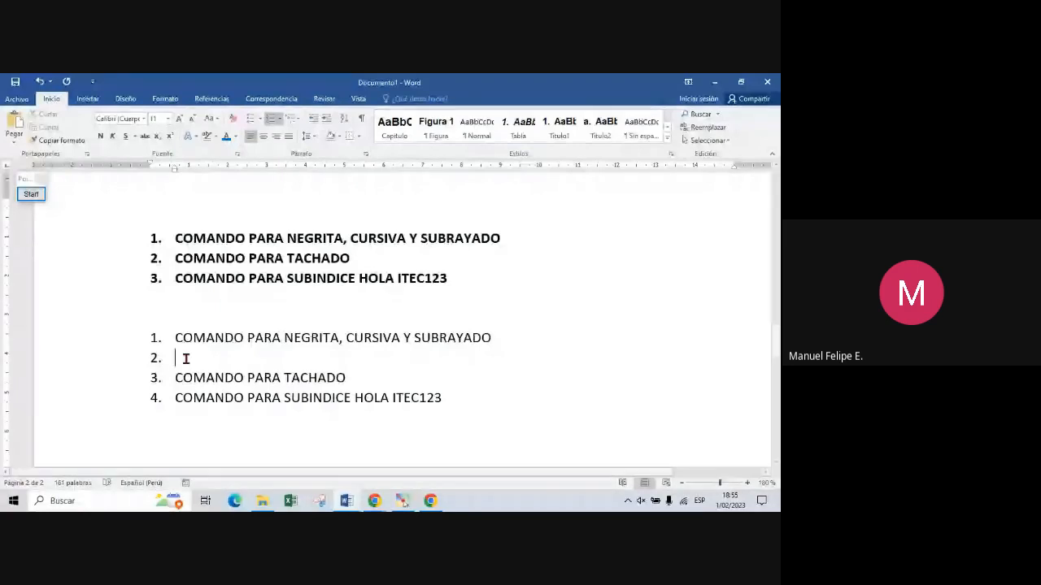
Step: Try demoting the empty list item to sublevel 1.1 and undo that indent
left_click_drag(175, 337, 369, 333)
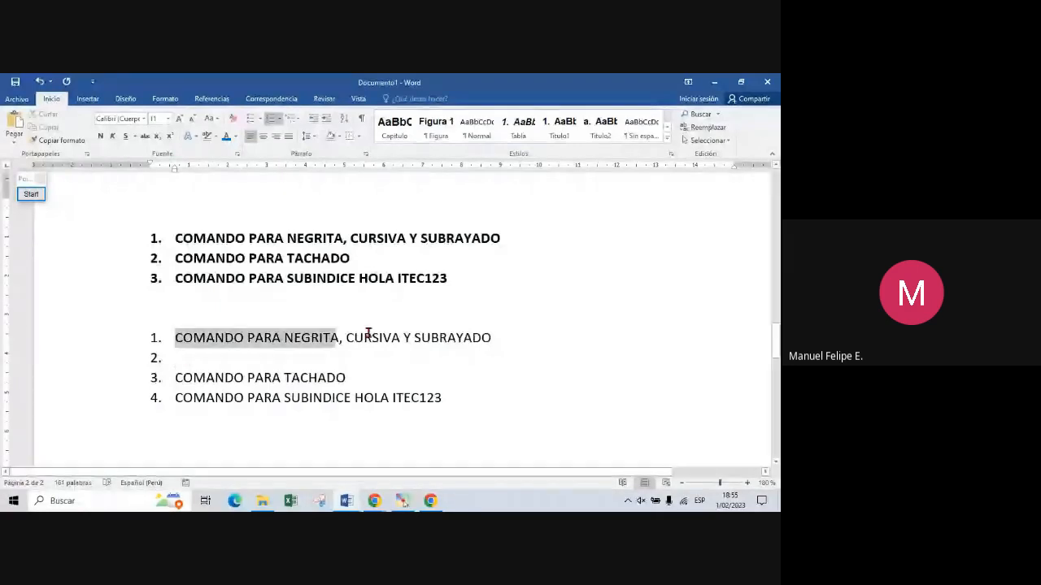
left_click(375, 389)
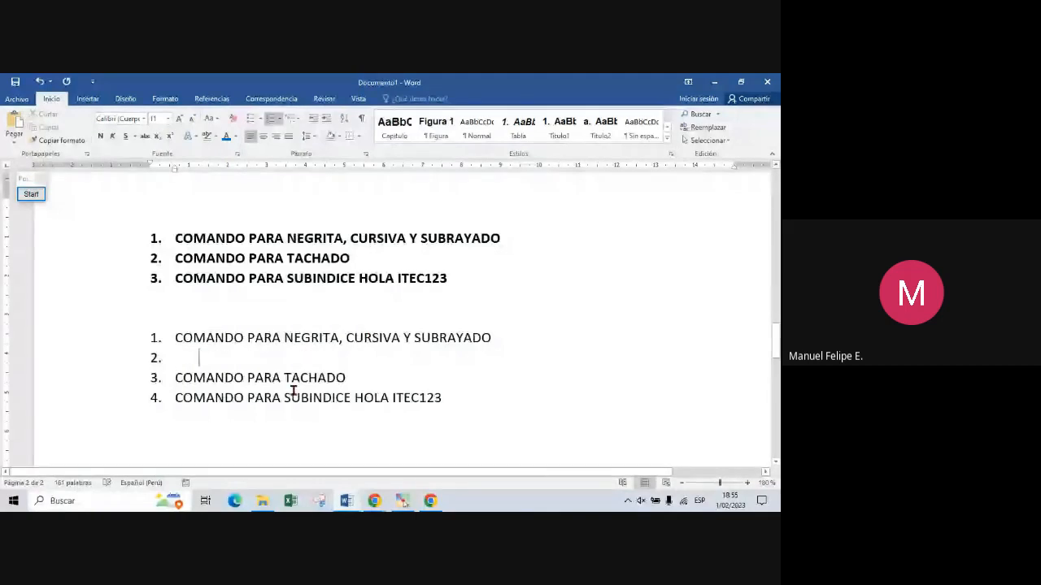
key("BackSpace")
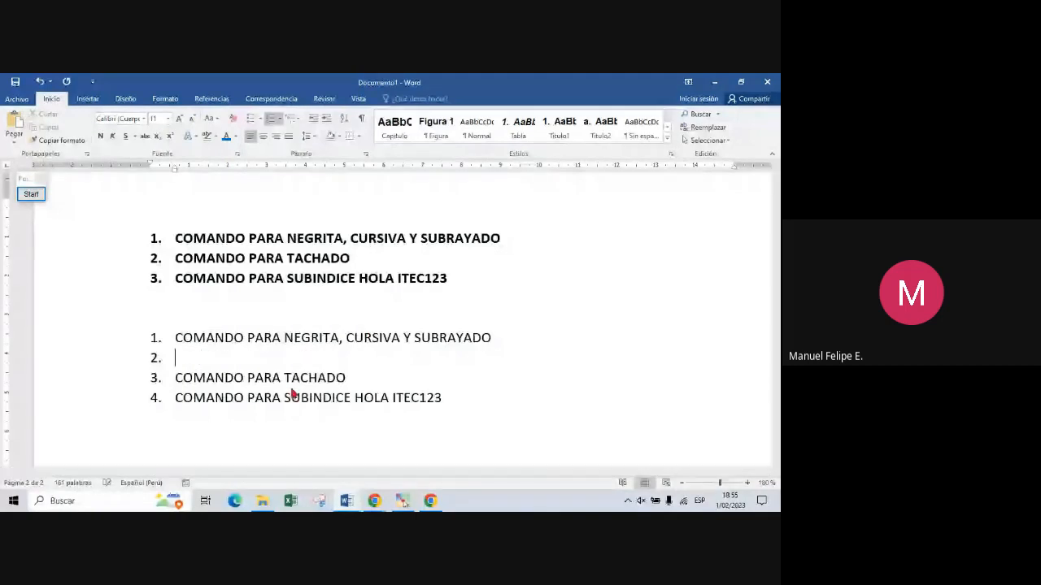
left_click(325, 120)
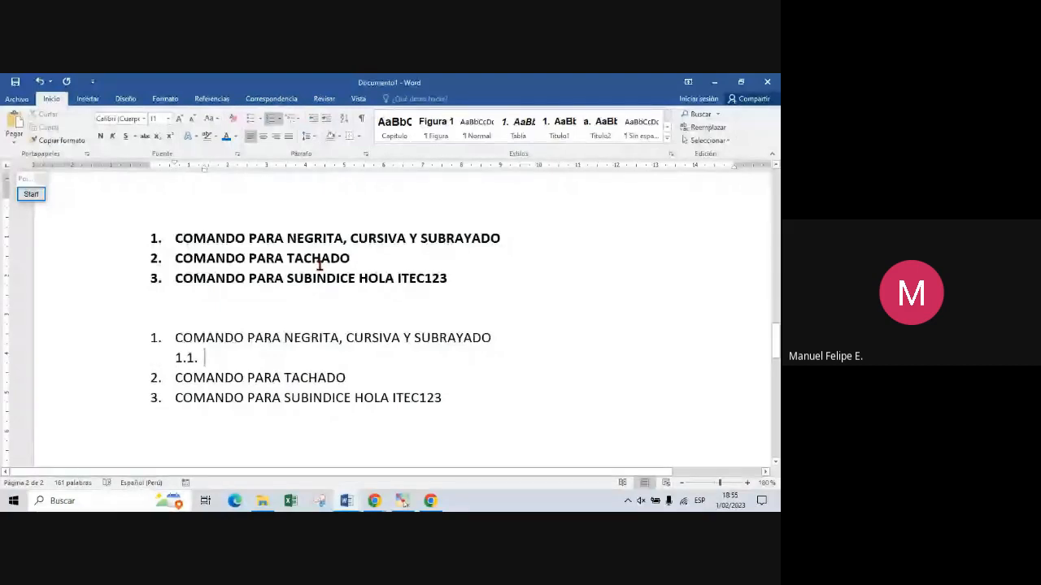
key("ctrl+z")
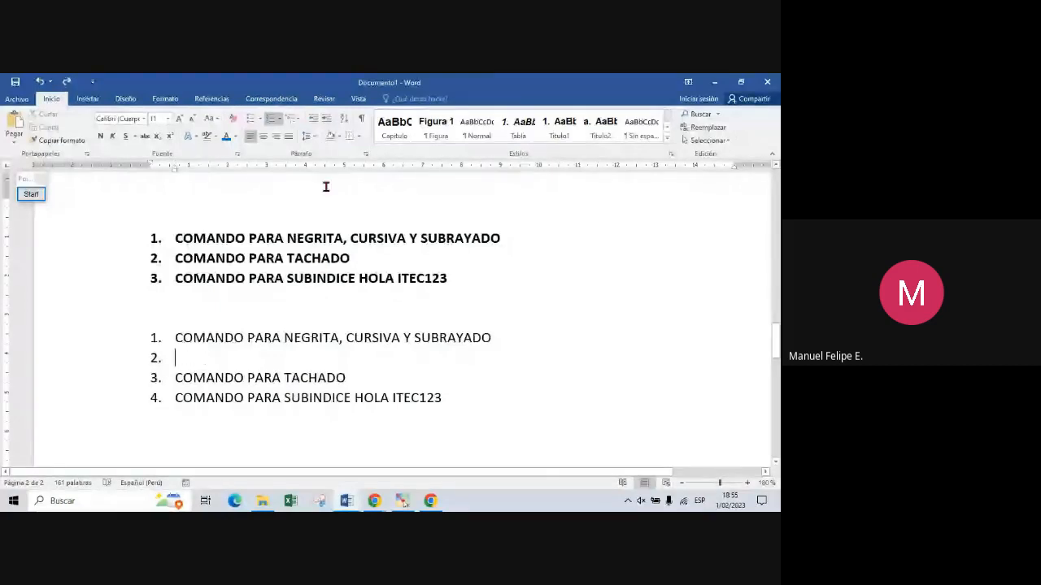
Step: Move the floating annotation toolbar from beside the page to over the style gallery and exit annotation mode
left_click(33, 194)
left_click_drag(29, 181, 586, 130)
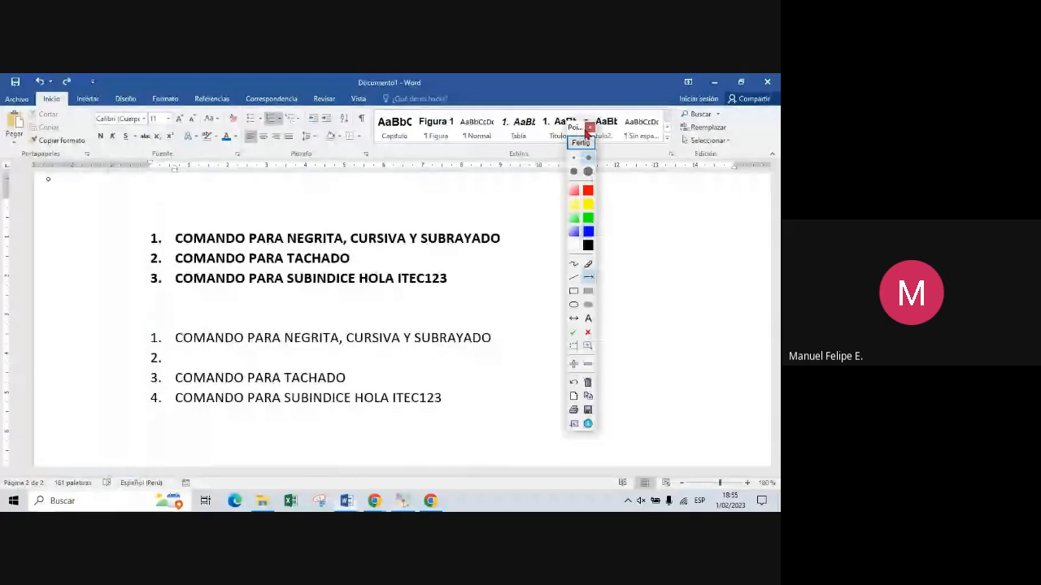
left_click(581, 142)
Step: Delete the empty second item from the new multilevel list
left_click(244, 351)
key("BackSpace")
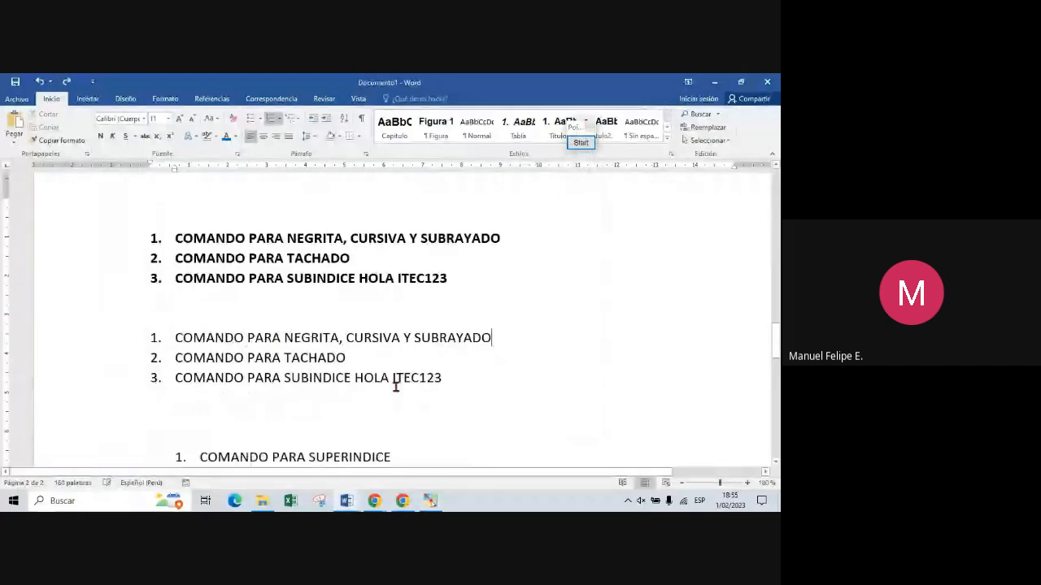
Step: Select the three new list items and review the available numbering and multilevel list formats without applying one
left_click_drag(472, 390, 170, 347)
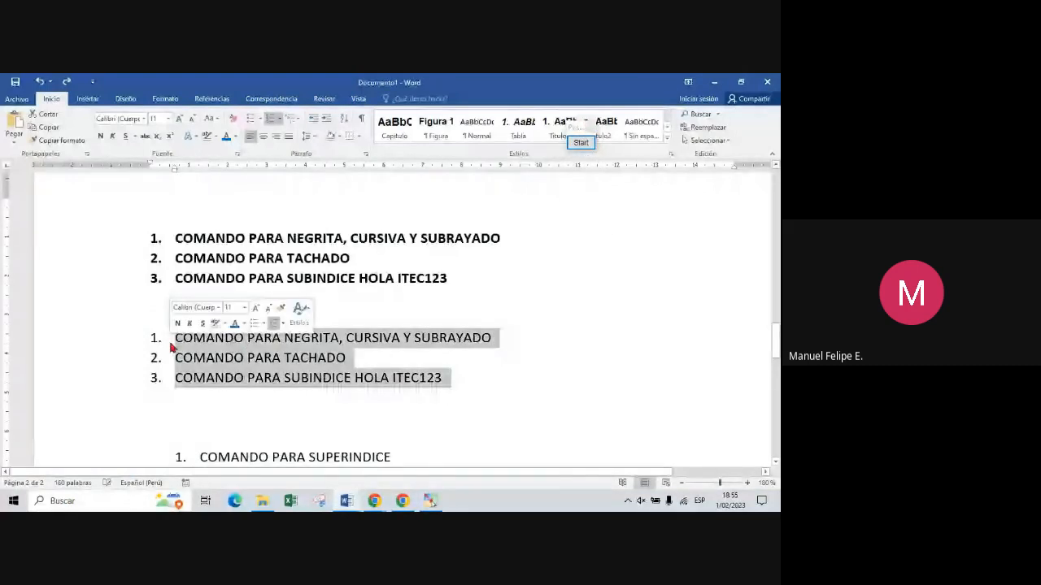
left_click(281, 120)
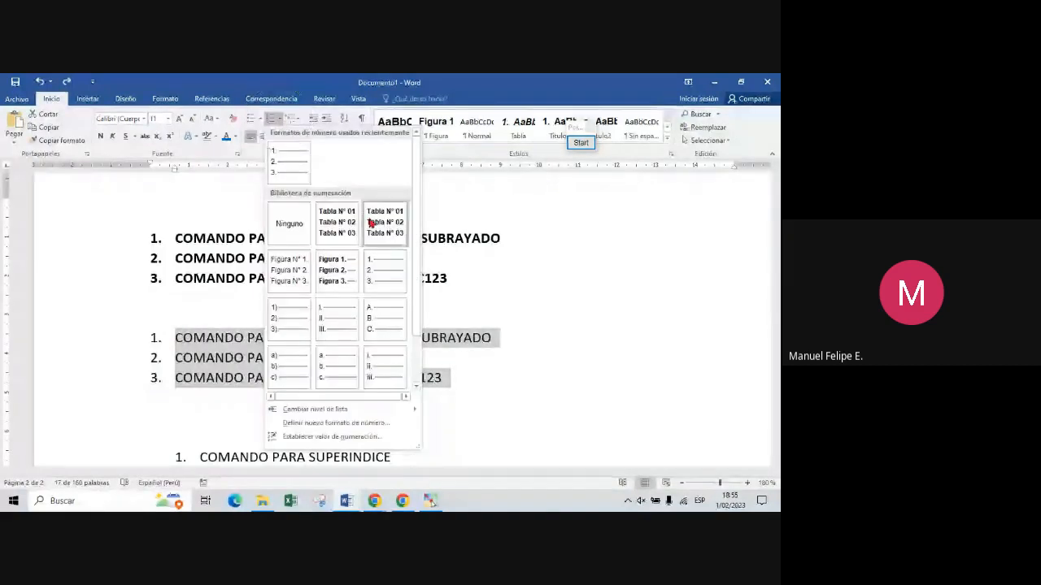
left_click(297, 120)
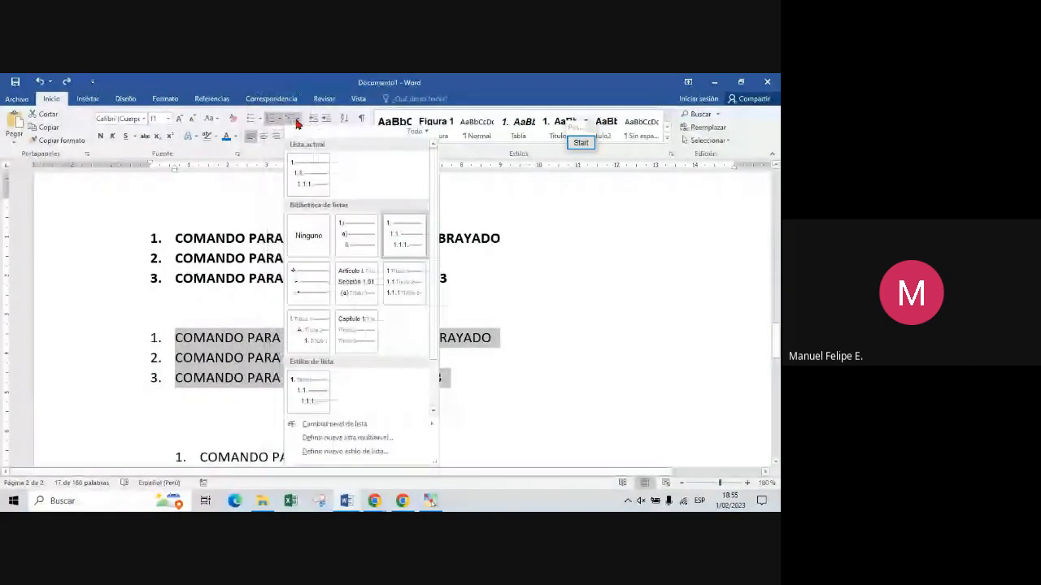
left_click(490, 254)
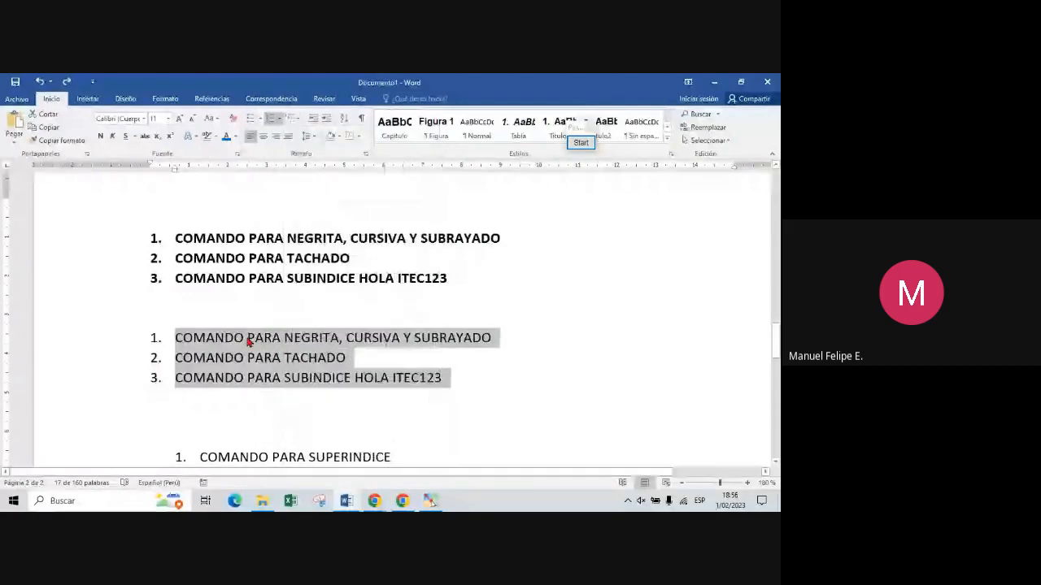
Step: Place the cursor directly before "COMANDO PARA TACHADO" in the second item of the new list
left_click(193, 352)
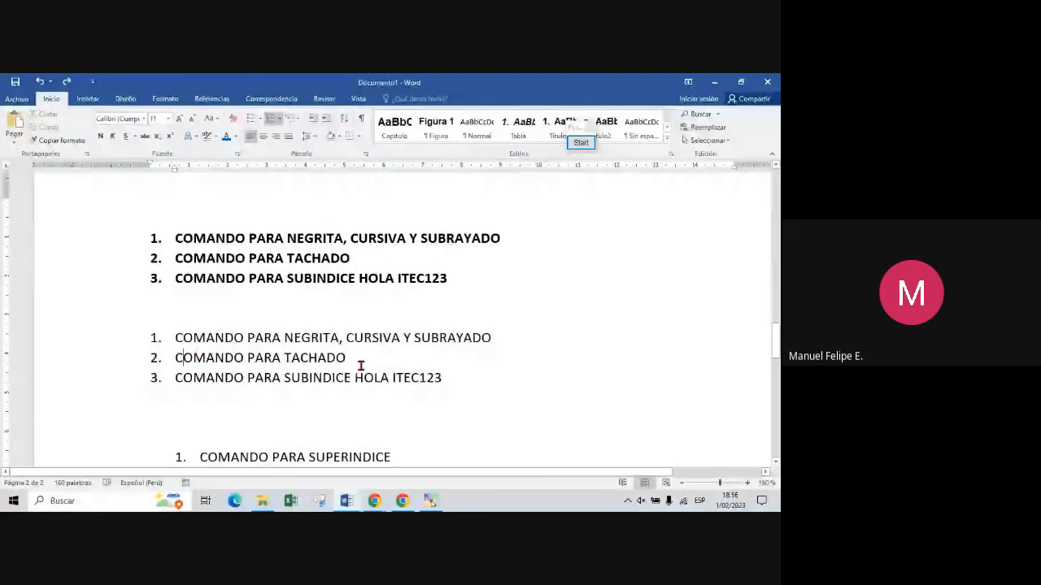
key("Left")
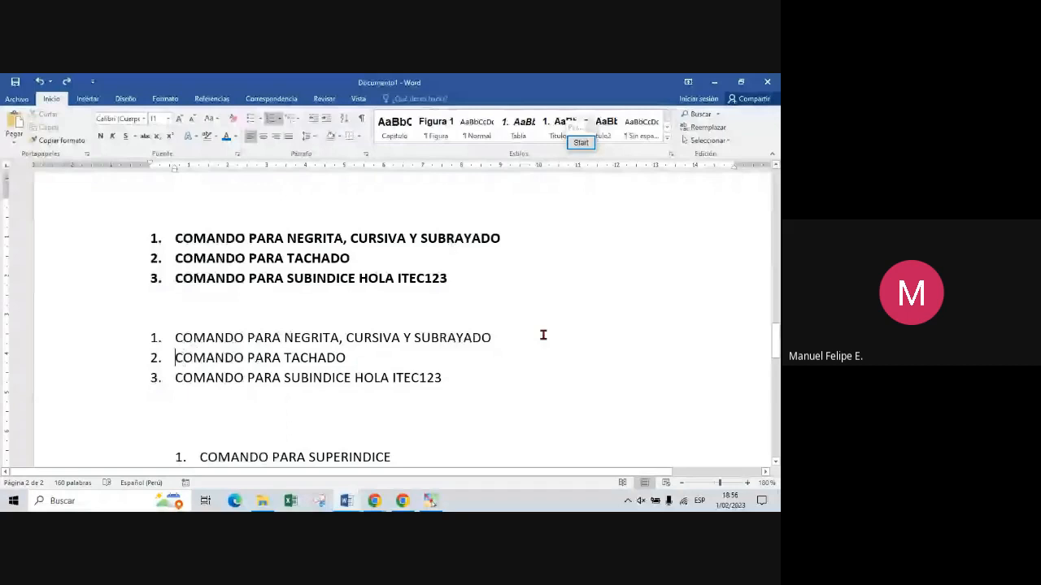
triple_click(184, 360)
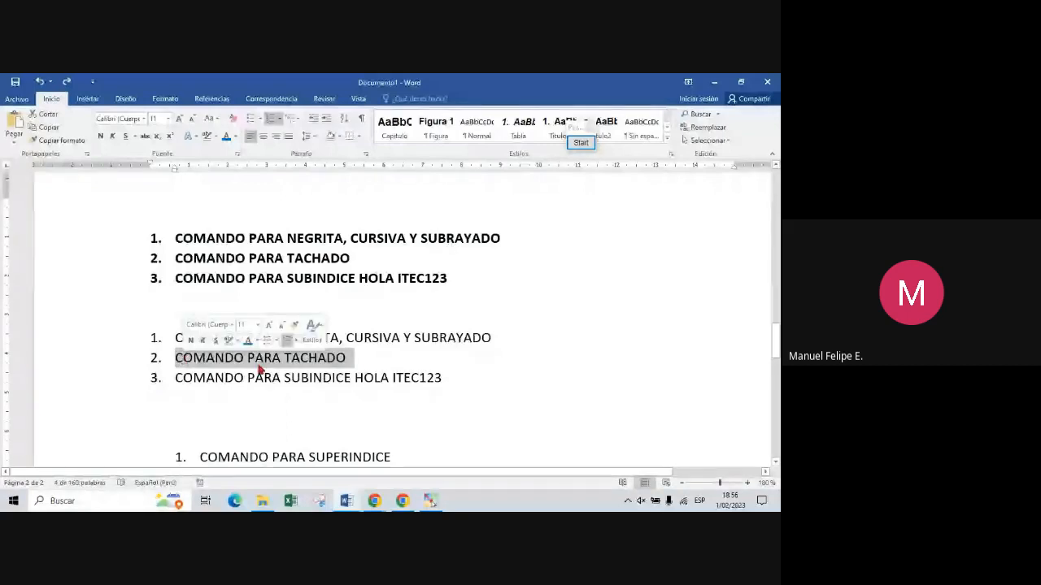
left_click(179, 357)
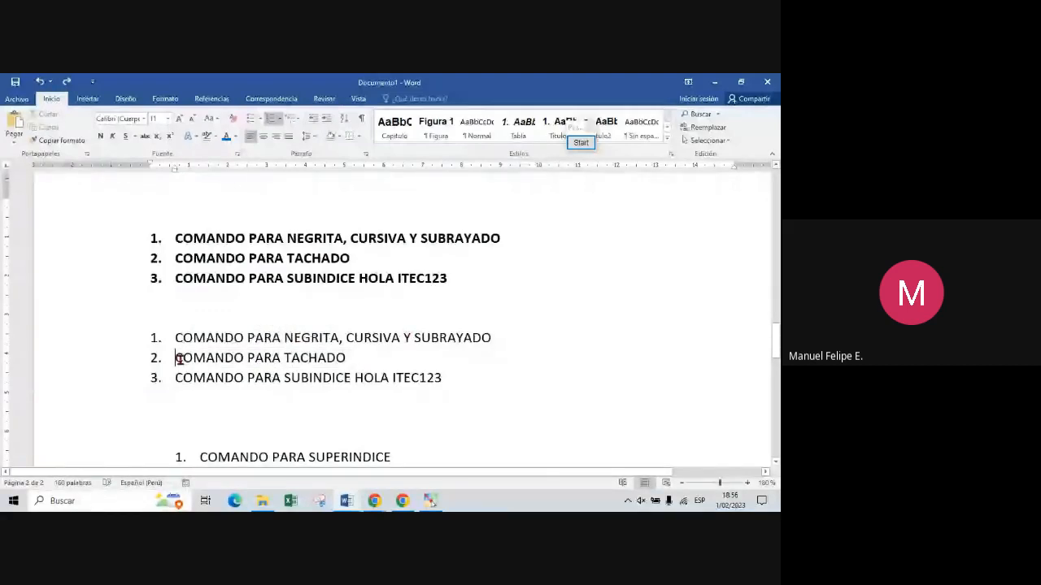
Step: Activate screen annotation mode over the document, briefly magnifying the lists and restoring the normal view
left_click(581, 143)
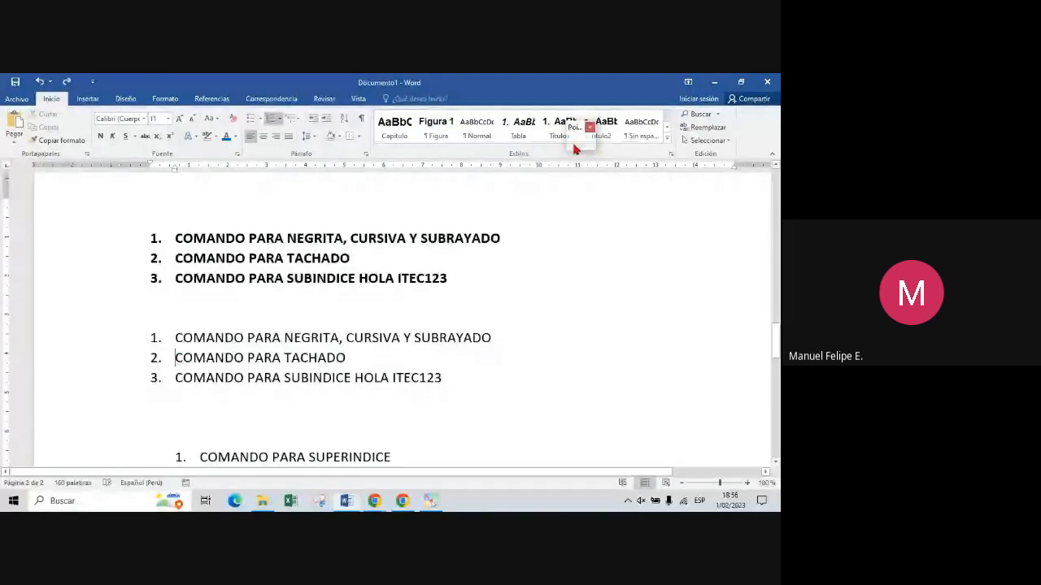
scroll(573, 207, "up", 1)
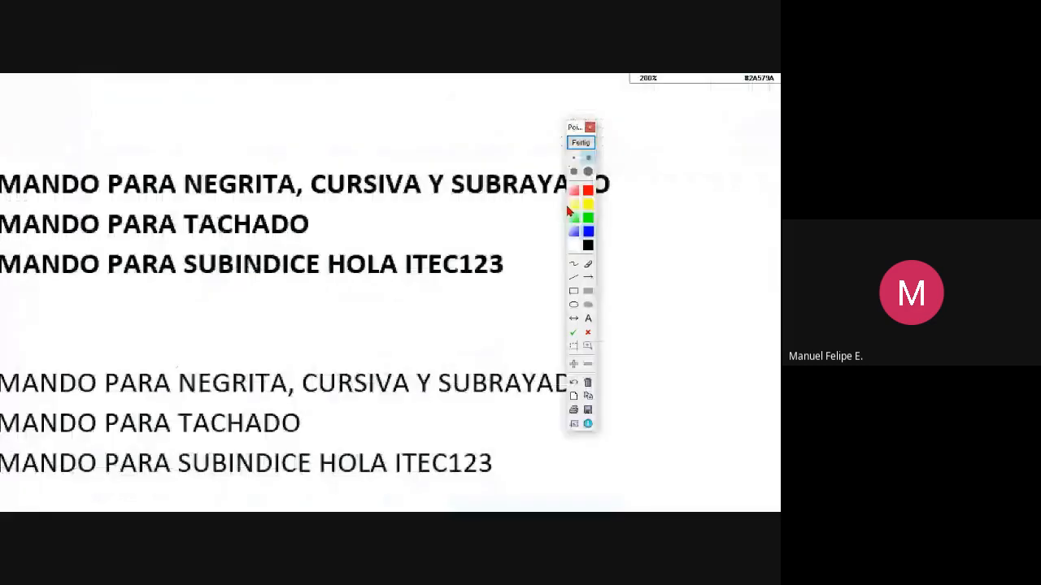
scroll(486, 218, "down", 1)
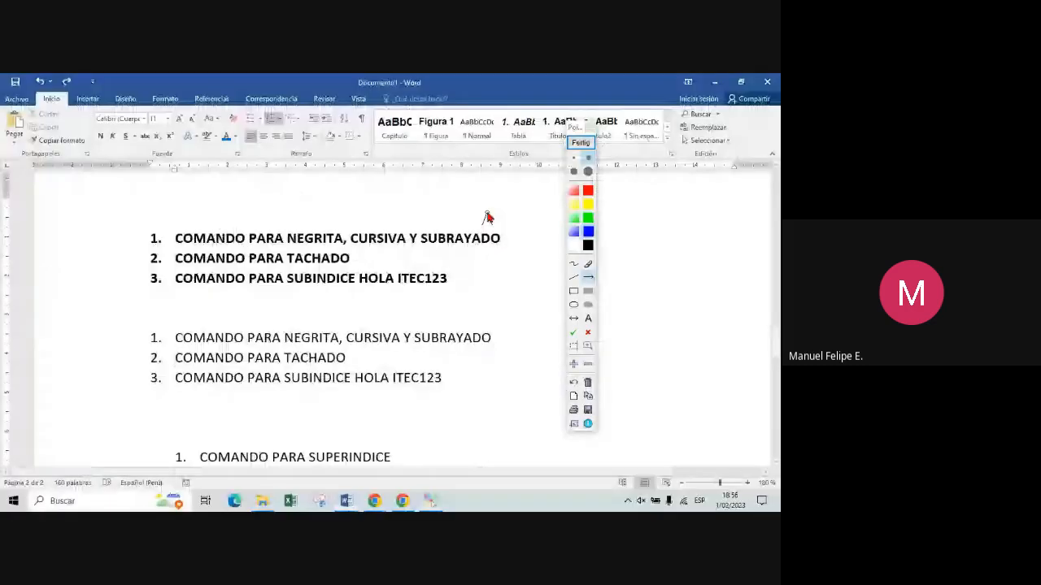
Step: Point out the two indent commands with diagonal arrows and a red rectangle, magnify them, and leave annotation mode
left_click_drag(487, 218, 331, 126)
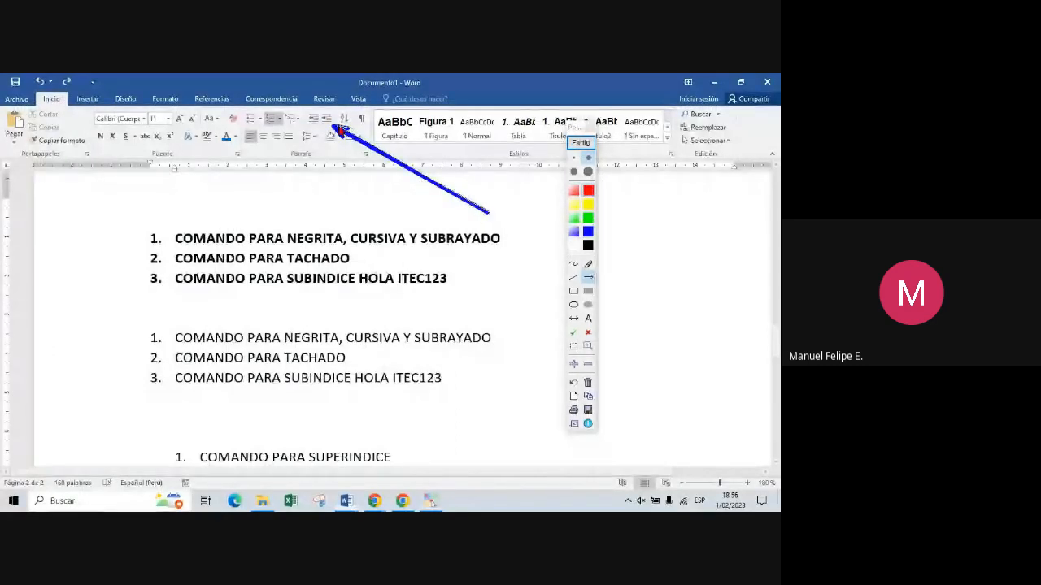
left_click_drag(491, 213, 335, 126)
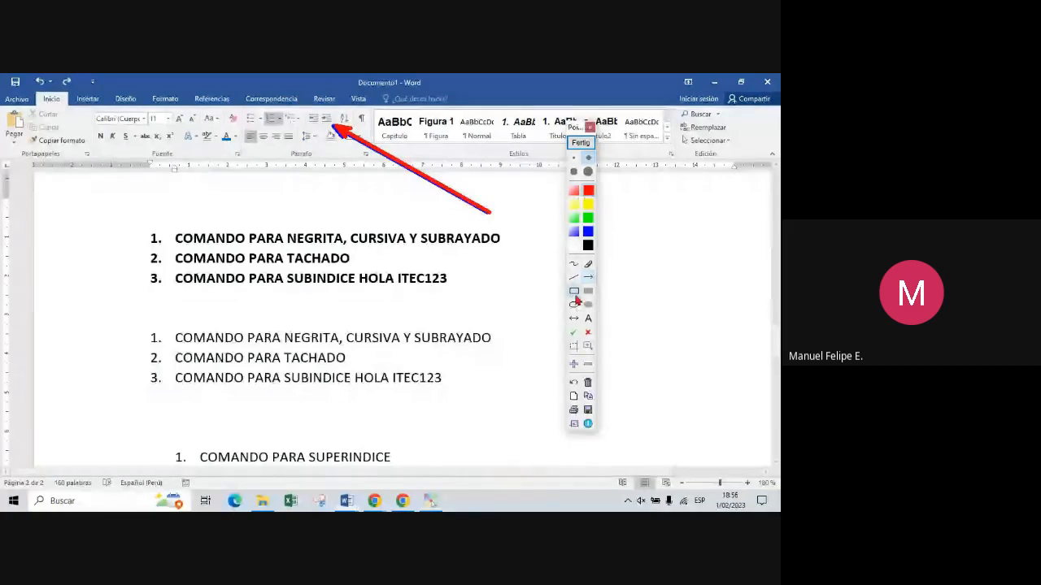
left_click(574, 292)
left_click_drag(304, 106, 339, 129)
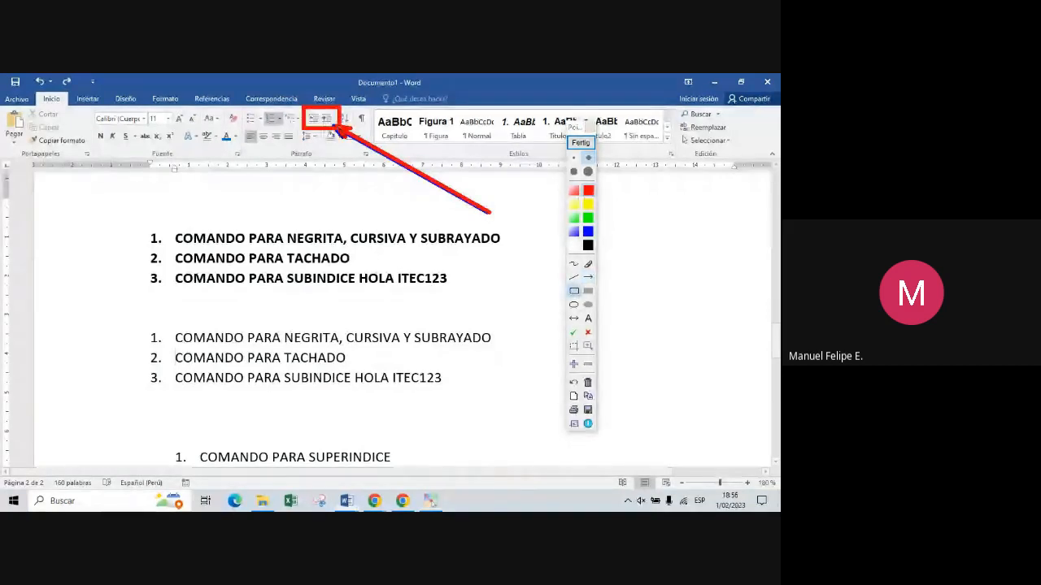
scroll(326, 120, "up", 5)
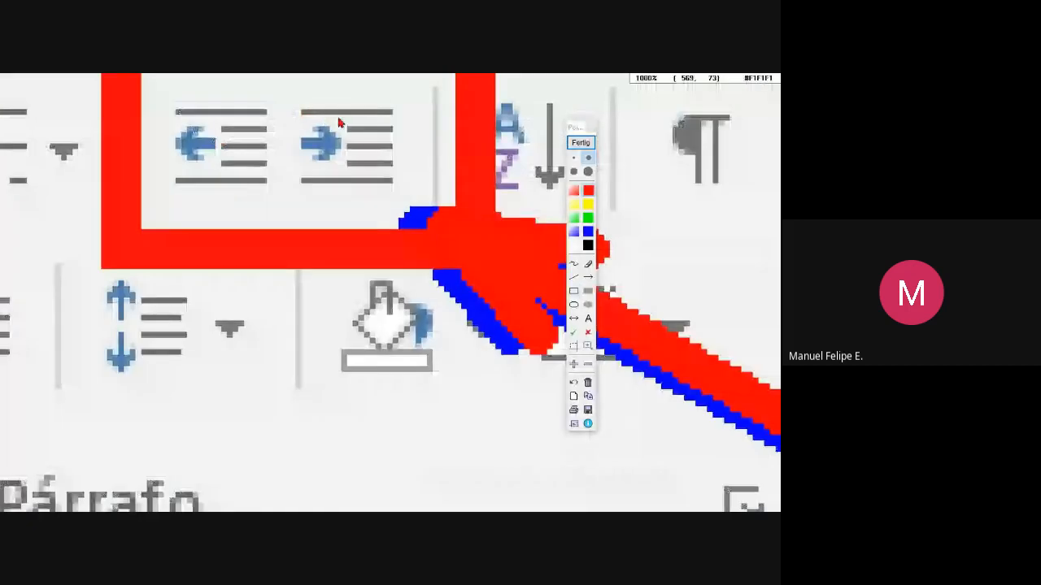
scroll(325, 120, "down", 5)
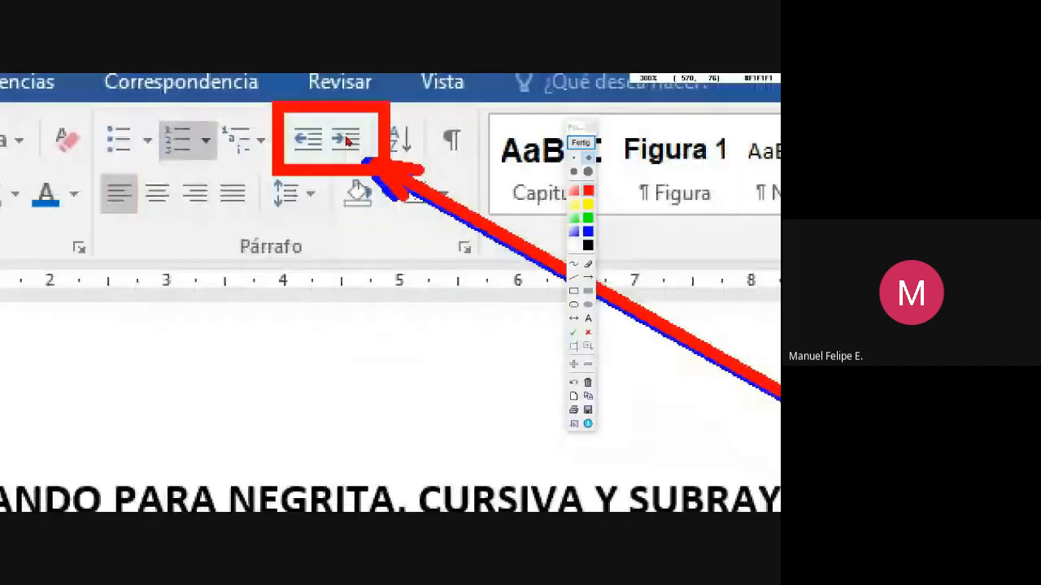
key("Escape")
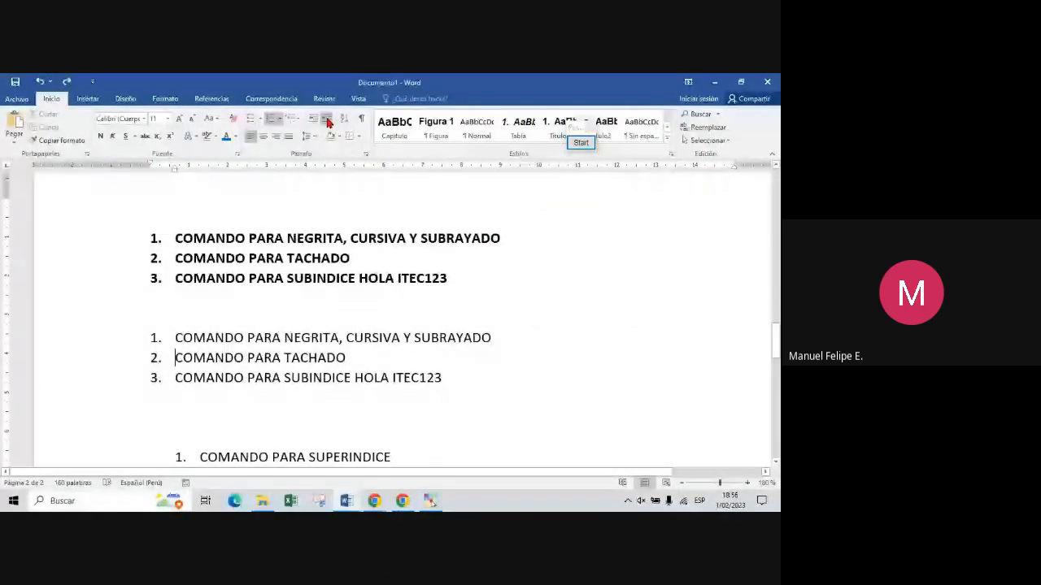
Step: Demote "COMANDO PARA TACHADO" and "COMANDO PARA SUBINDICE HOLA ITEC123" to second-level items, briefly trying the third level on the latter
left_click(326, 120)
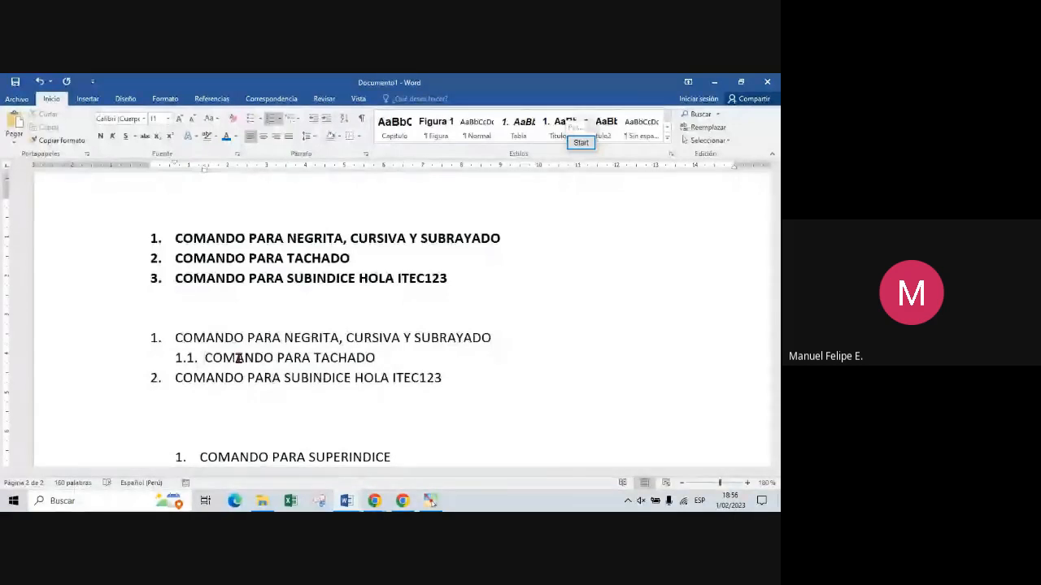
key("Down")
key("Left")
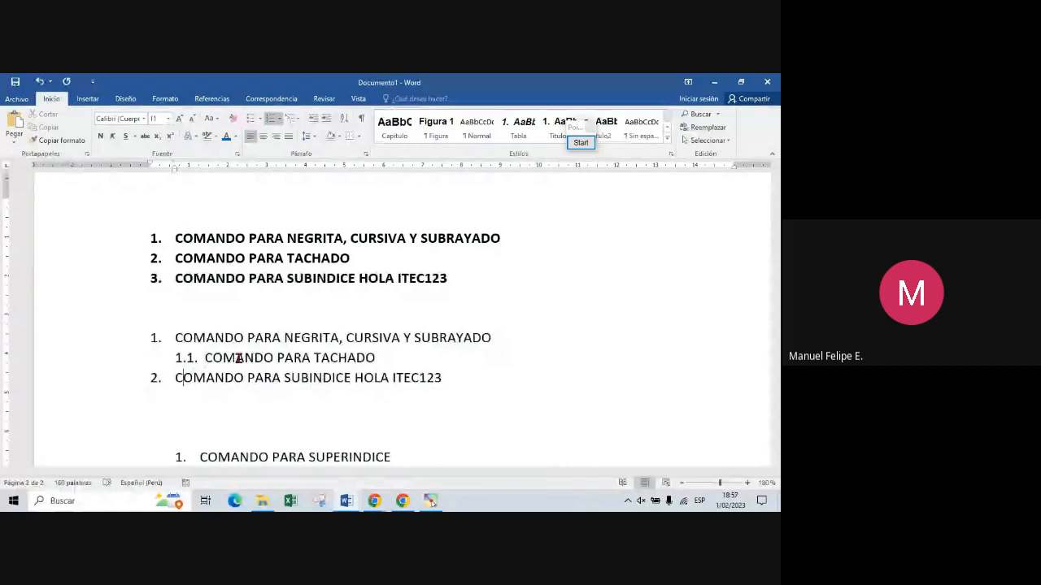
left_click(328, 122)
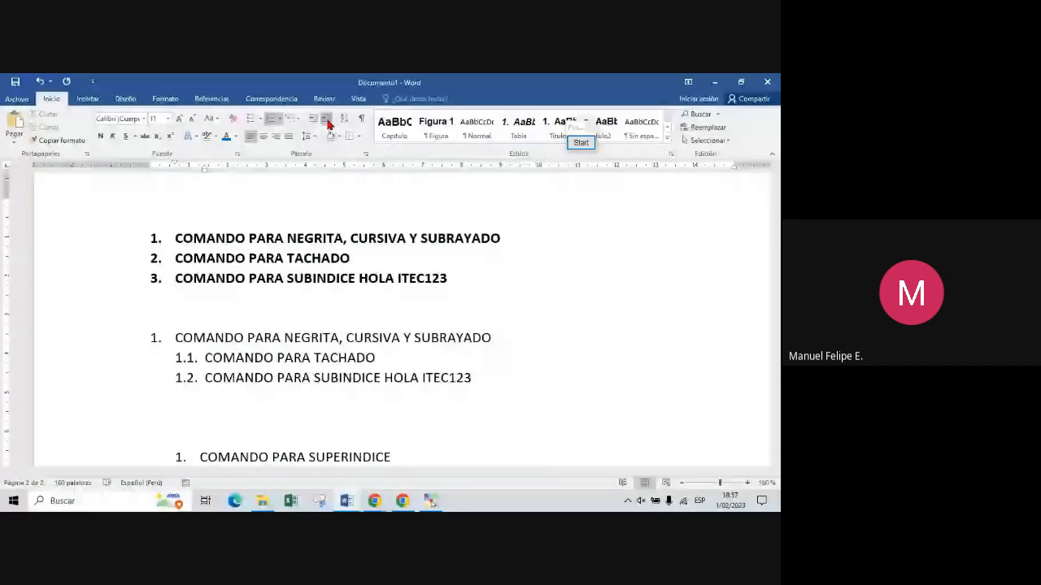
left_click(327, 120)
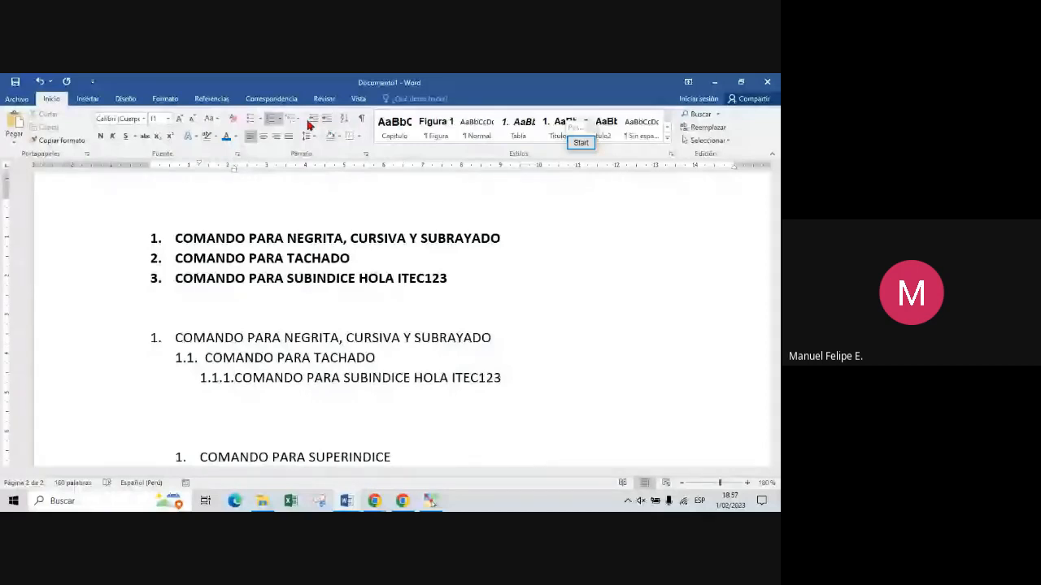
left_click(311, 119)
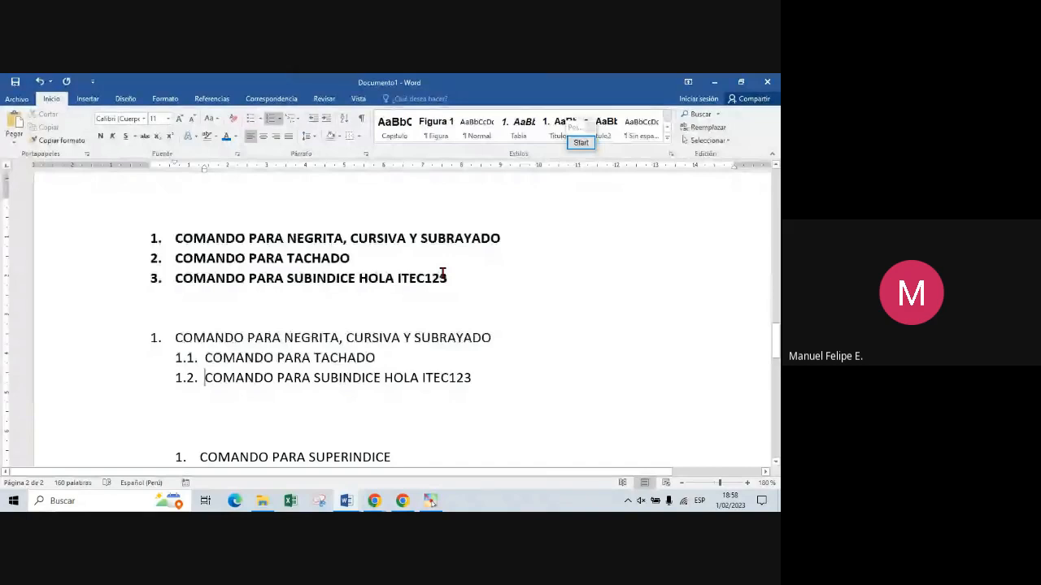
Step: Select the first four items of the lower list, check the call messages in Google Meet, and return to the Word document
left_click_drag(777, 356, 778, 367)
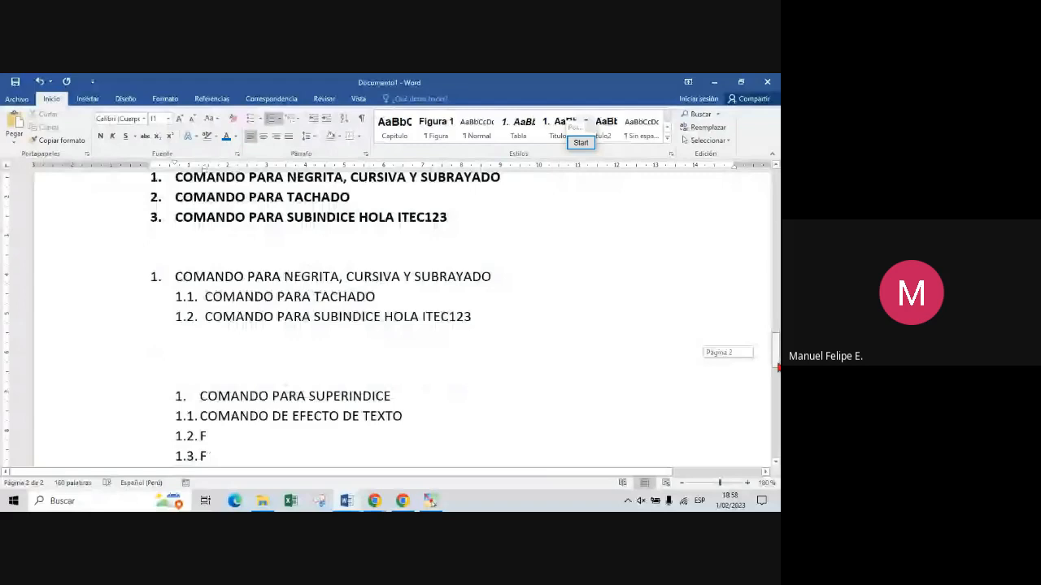
left_click_drag(779, 367, 778, 372)
left_click_drag(200, 345, 217, 407)
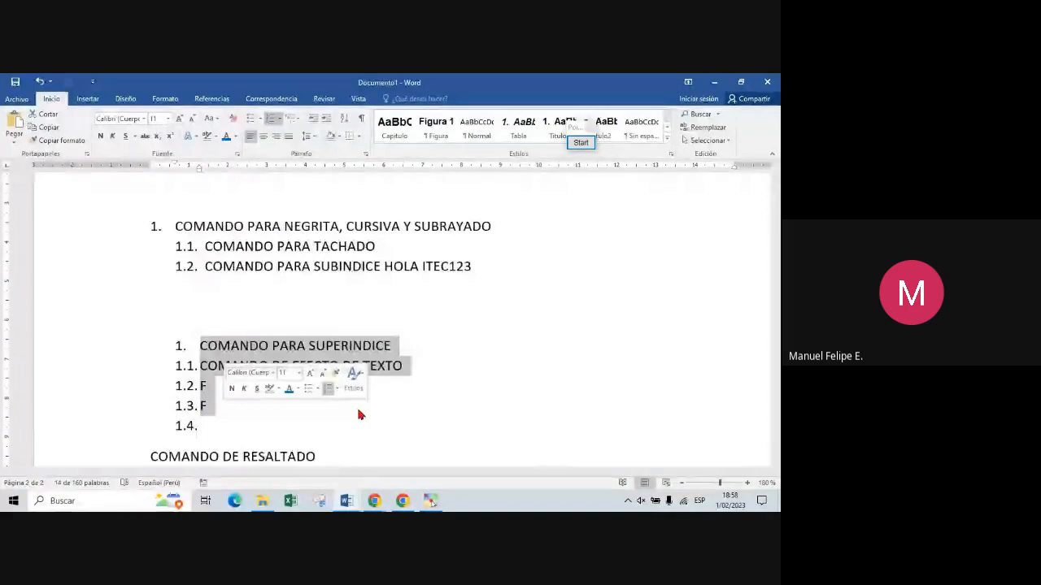
mouse_move(401, 498)
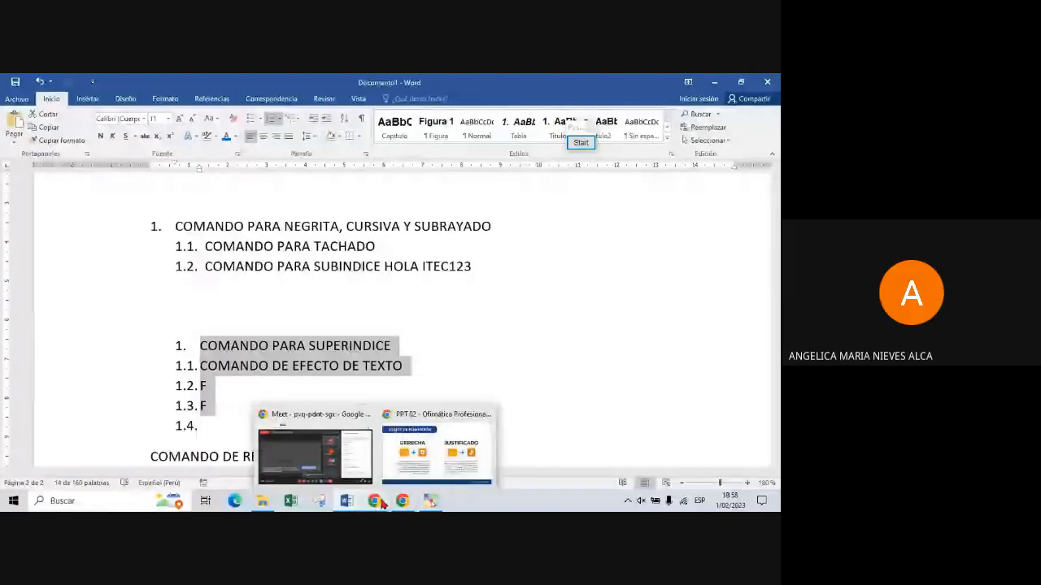
left_click(315, 451)
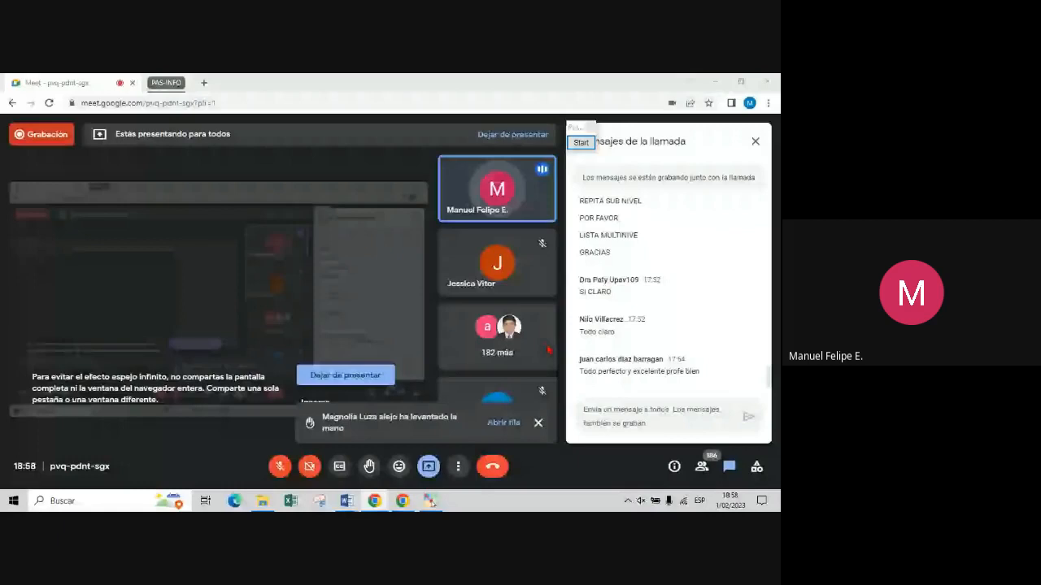
left_click(348, 501)
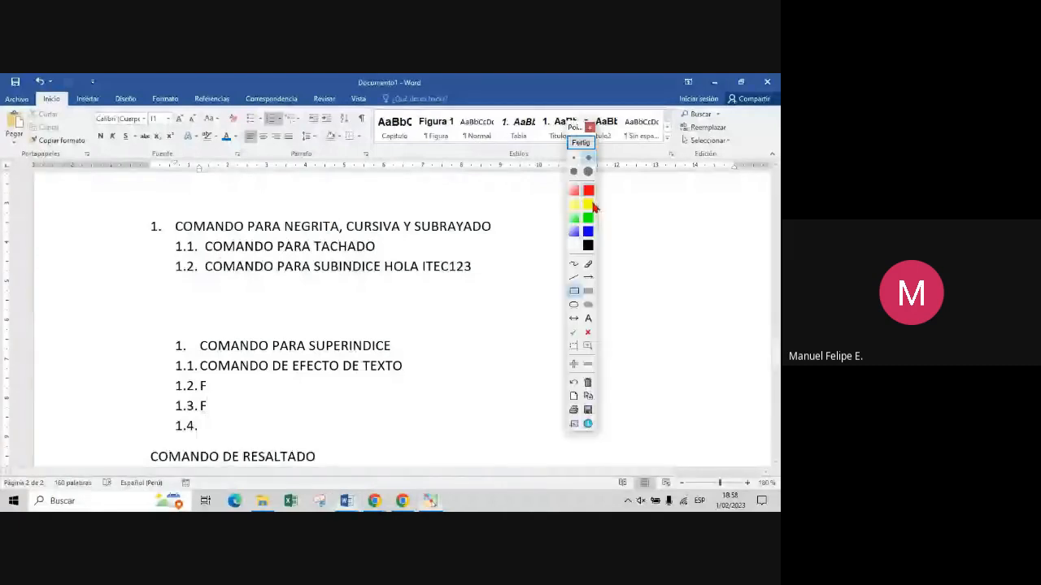
left_click(576, 305)
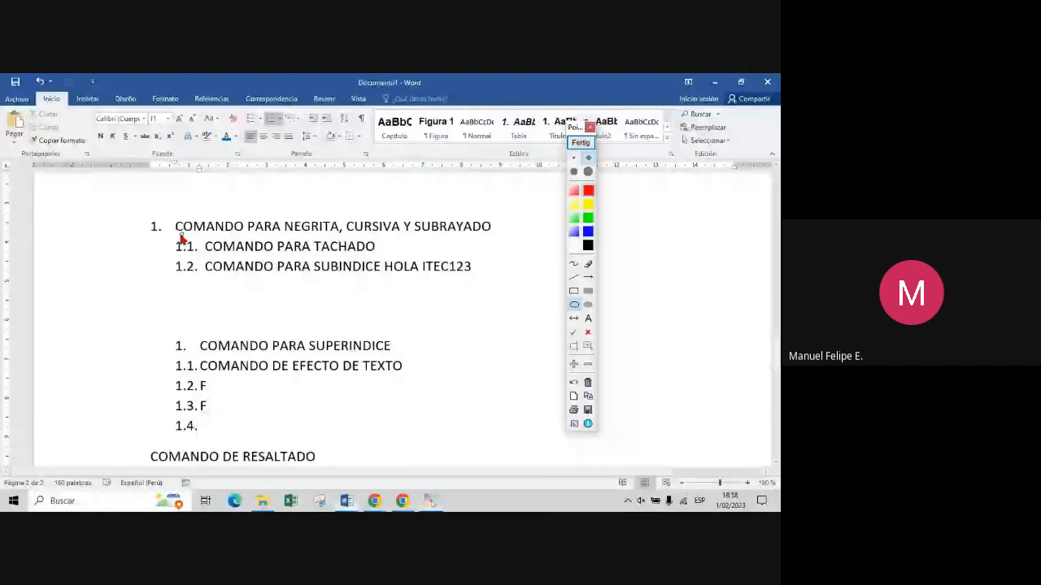
key("Escape")
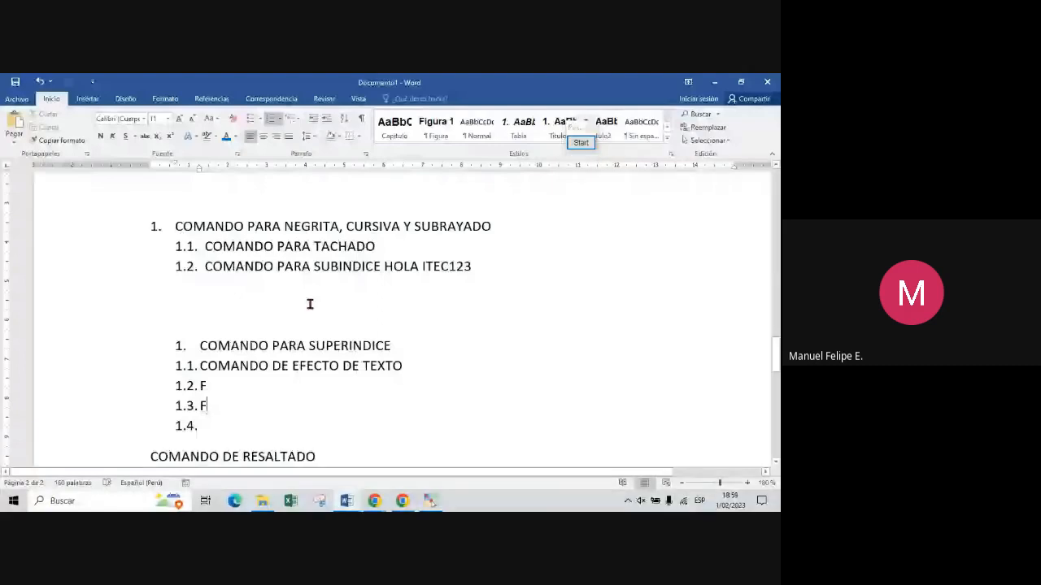
Step: Remove the numbering from the lower list's first four items and delete the two "F" lines and the empty numbered item
left_click(171, 346, "shift")
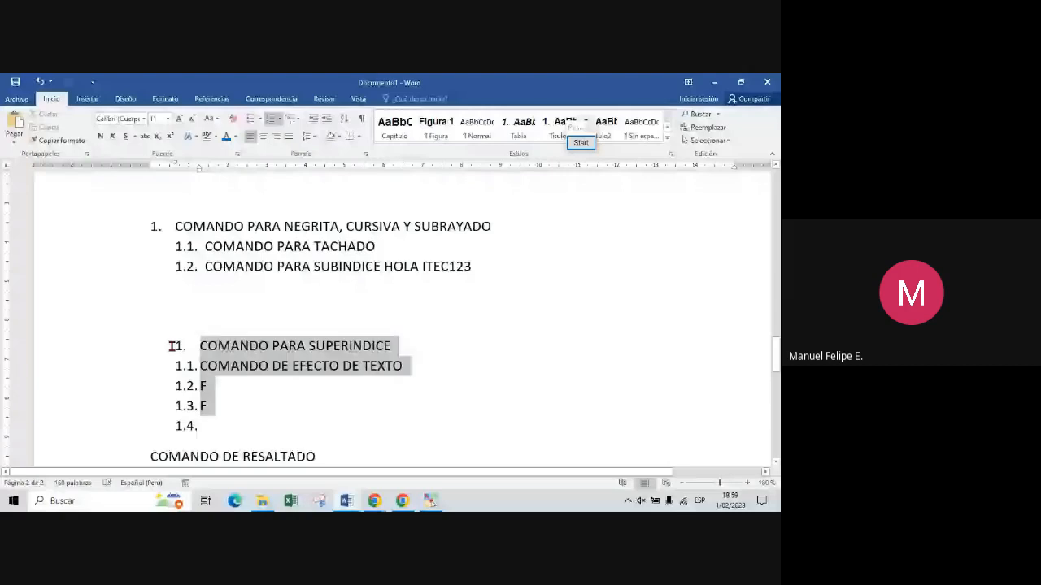
left_click(270, 119)
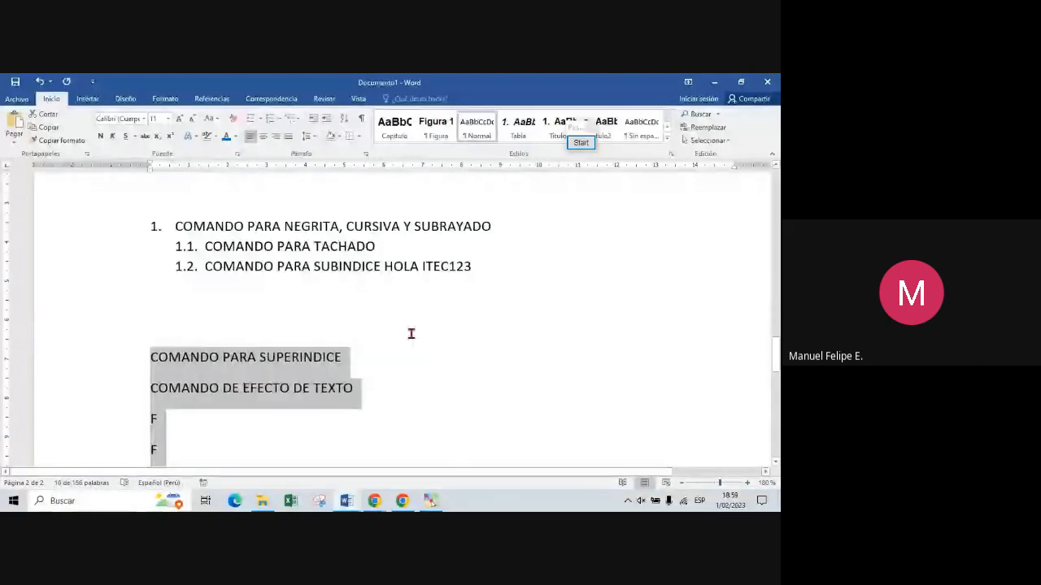
scroll(411, 334, "down", 1)
scroll(163, 265, "down", 3)
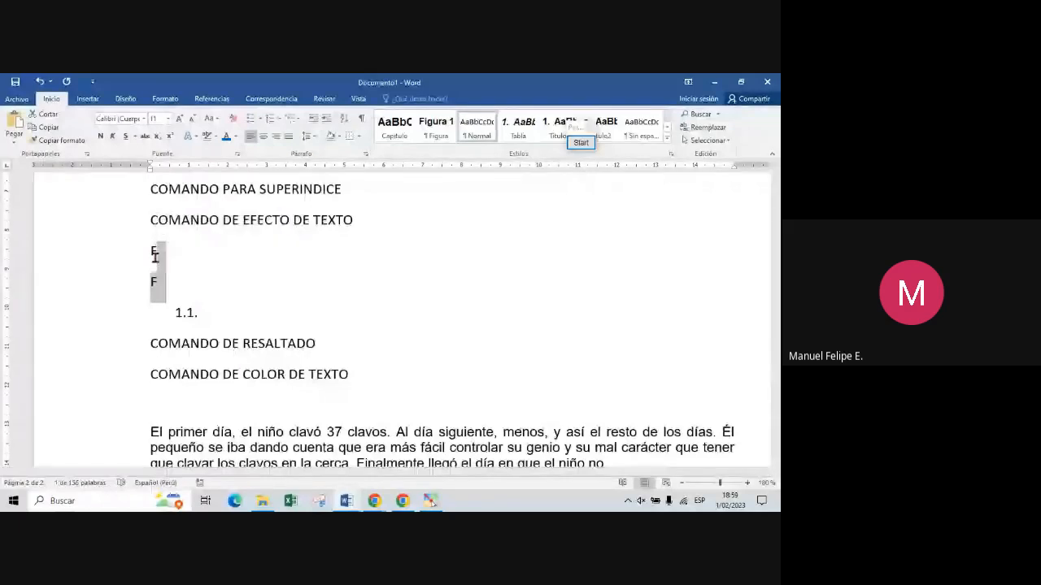
key("BackSpace")
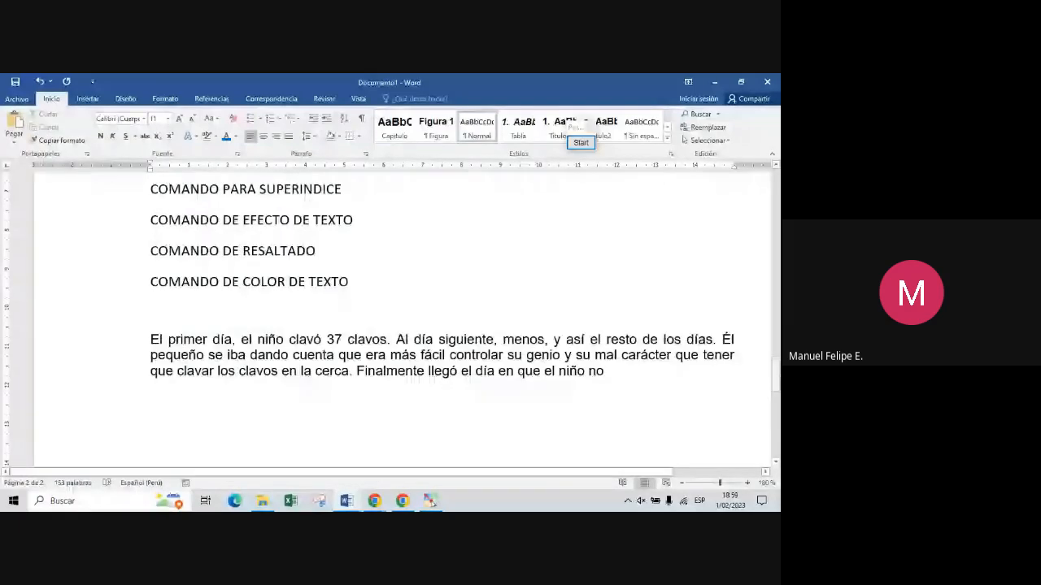
Step: Manually number "COMANDO PARA SUPERINDICE" as 1. and "COMANDO DE EFECTO DE TEXTO" as 1.1
scroll(161, 275, "up", 2)
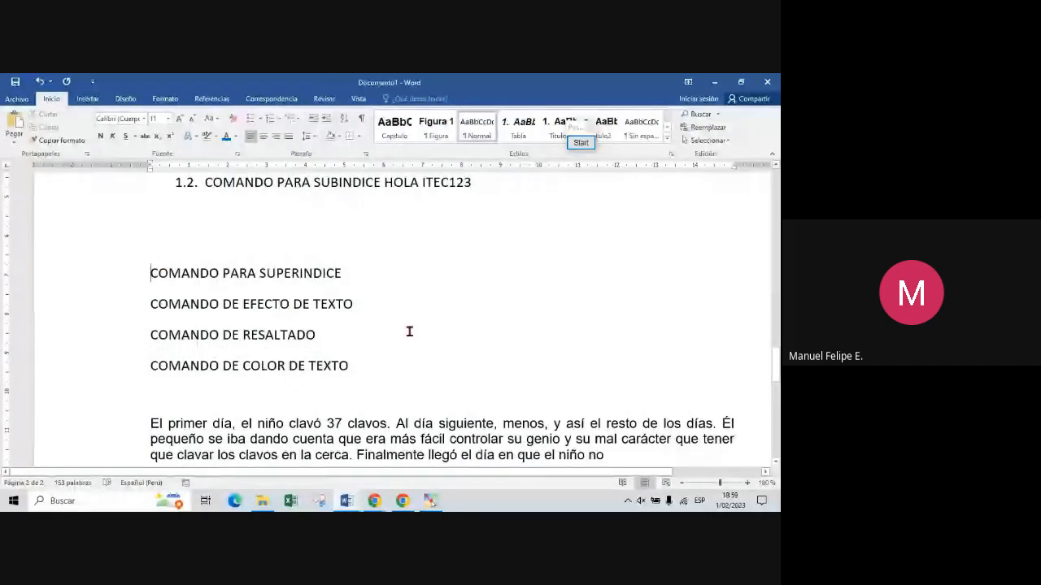
type("1.")
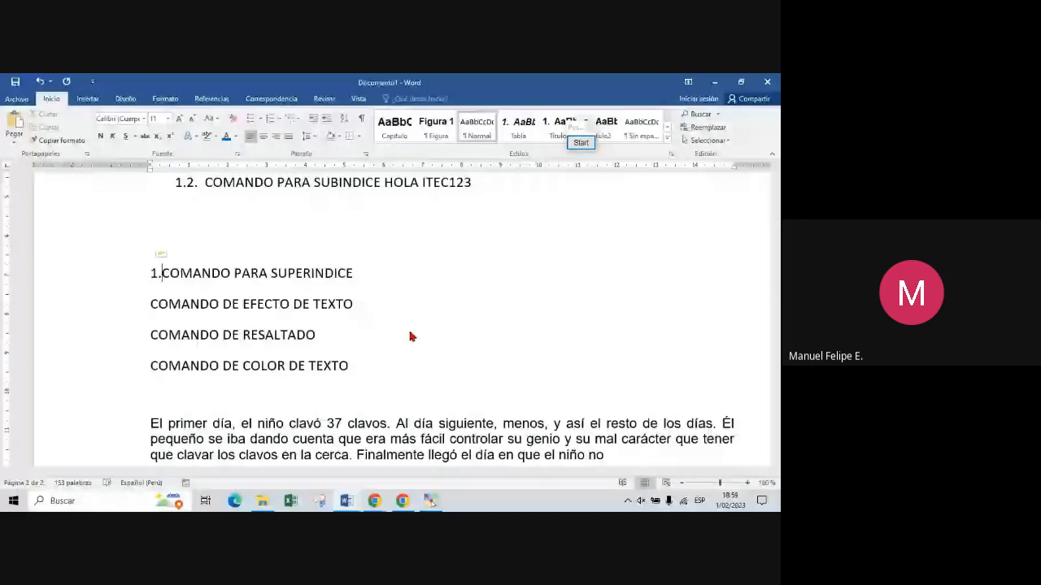
key("space")
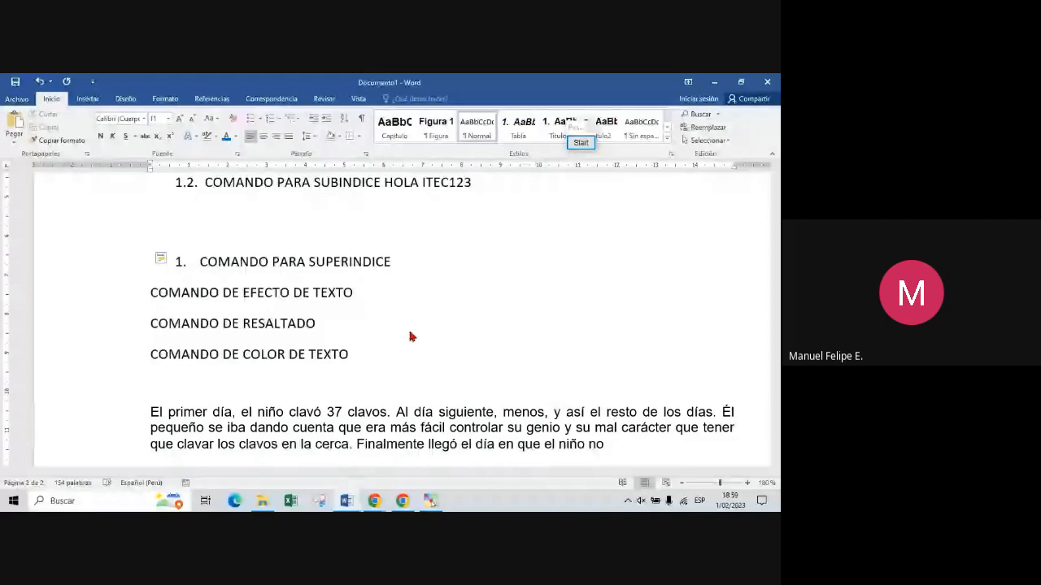
type("1.1")
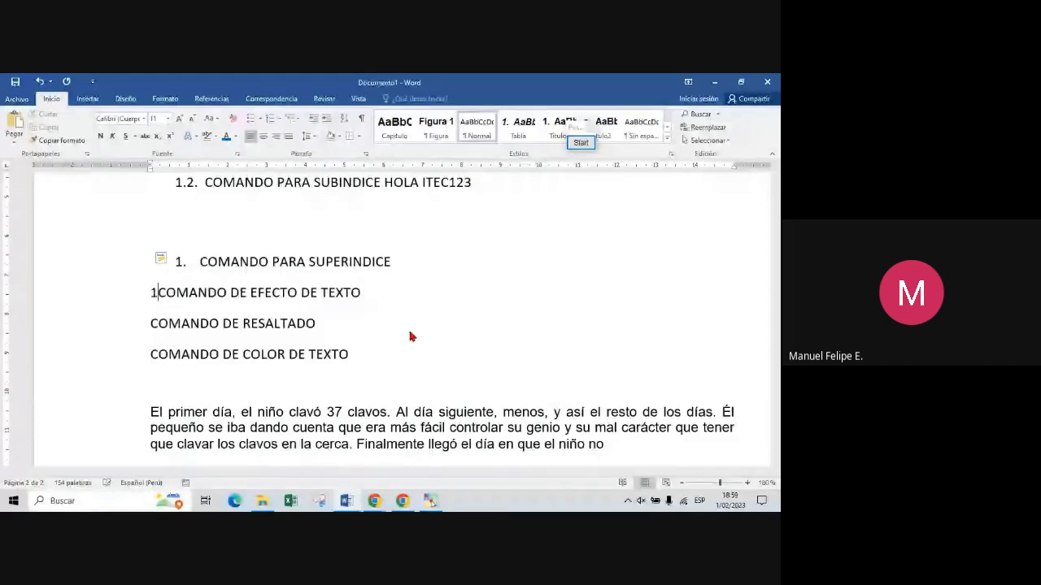
type(".")
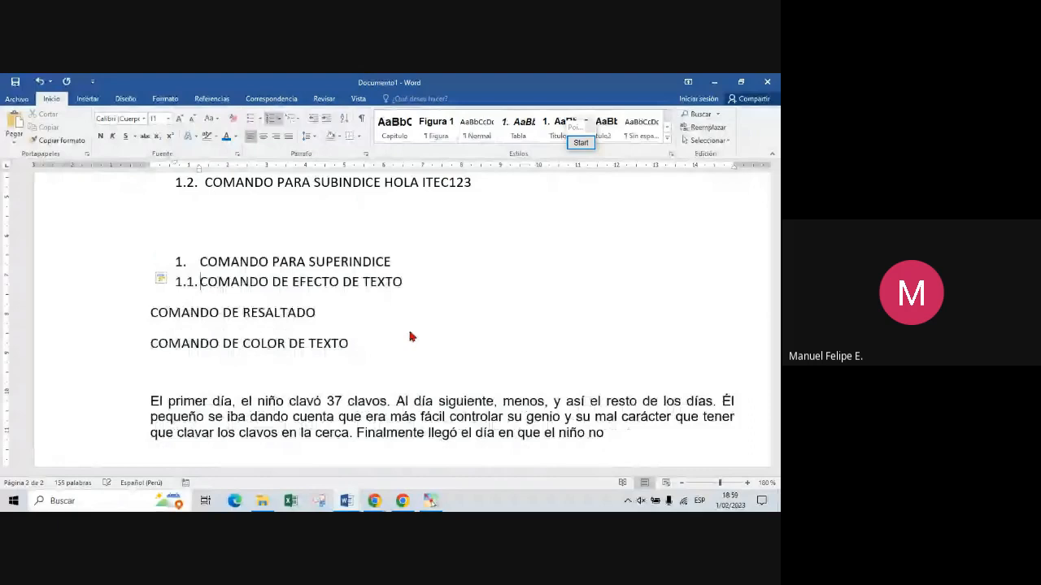
Step: Manually number "COMANDO DE RESALTADO" as 1.2., and briefly highlight the three numbered items
left_click(315, 300)
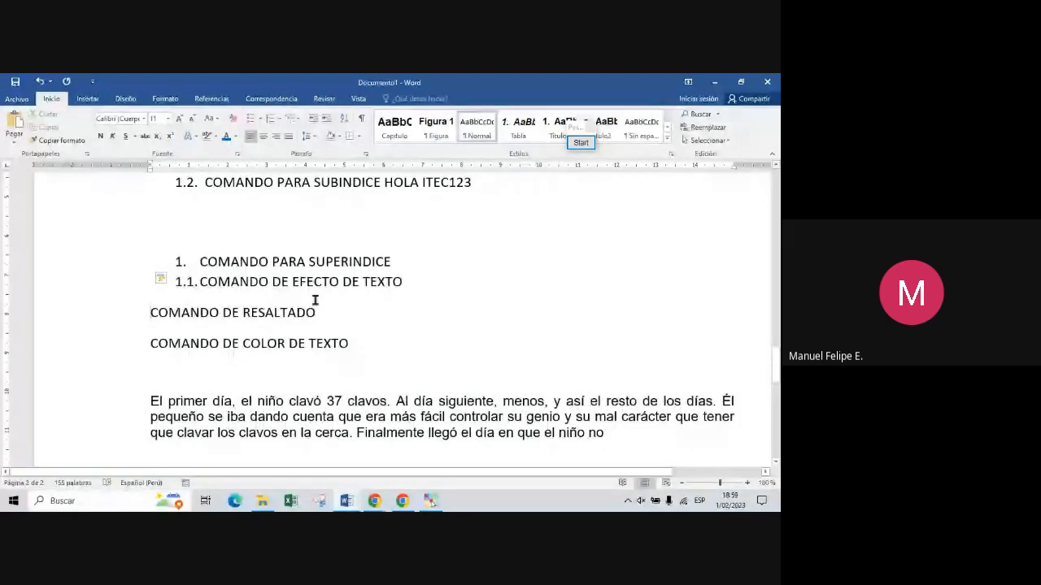
type("1.")
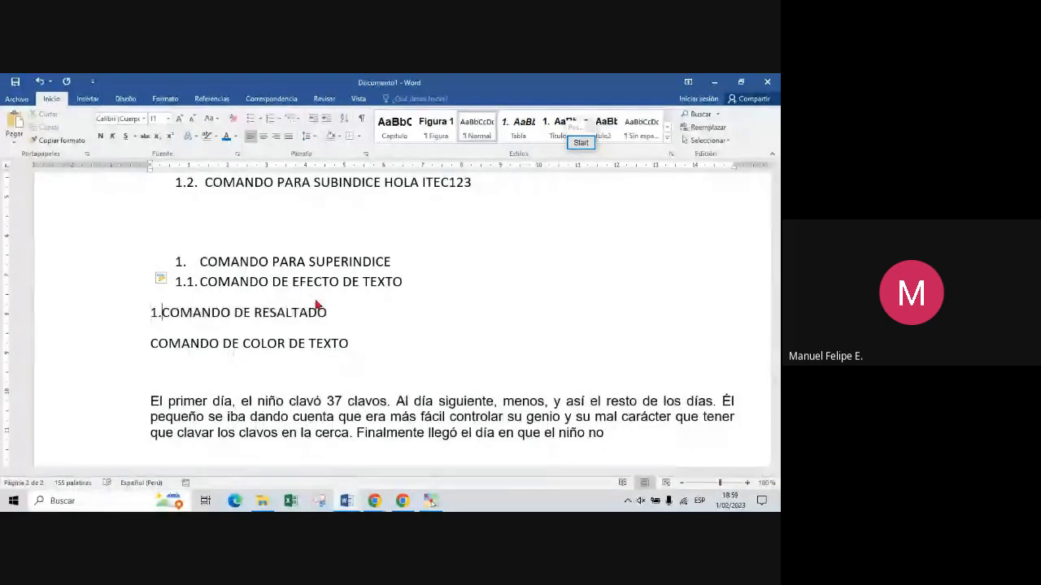
type("2.")
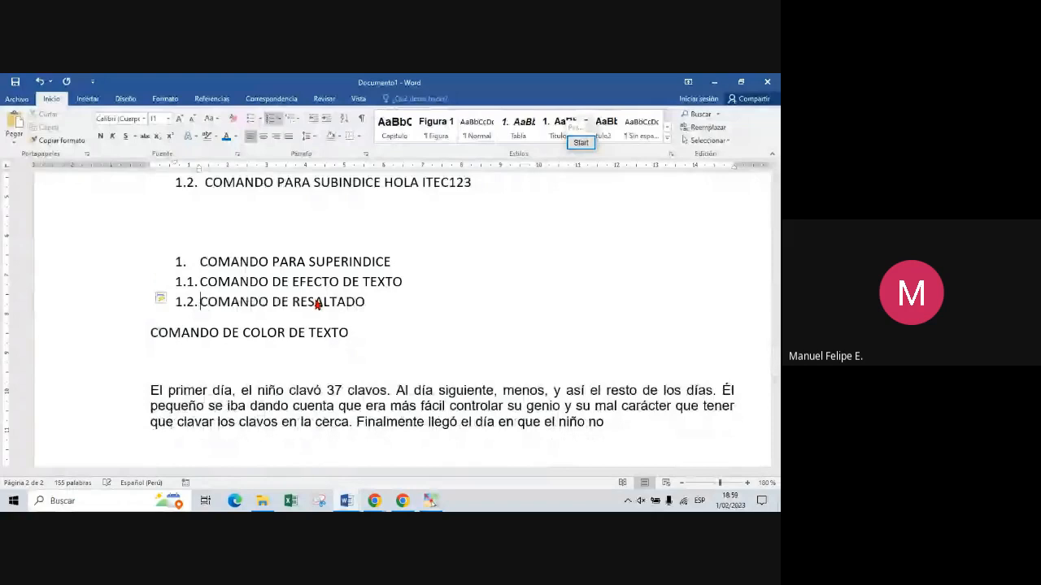
left_click_drag(217, 262, 249, 328)
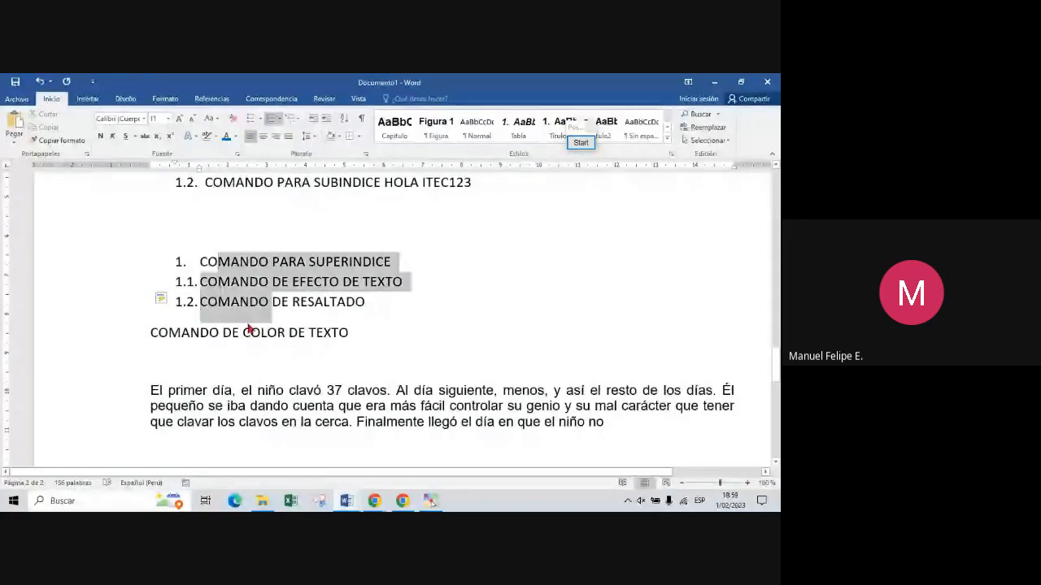
left_click(383, 353)
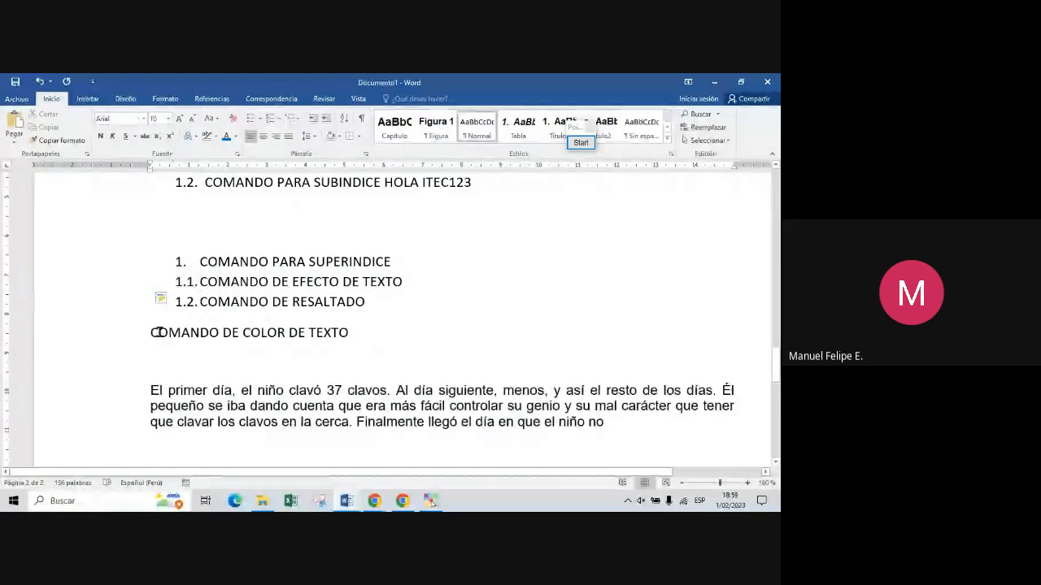
Step: Manually number "COMANDO DE COLOR DE TEXTO" as 1.2.1. so it continues the lower list as a third-level item
left_click(160, 333)
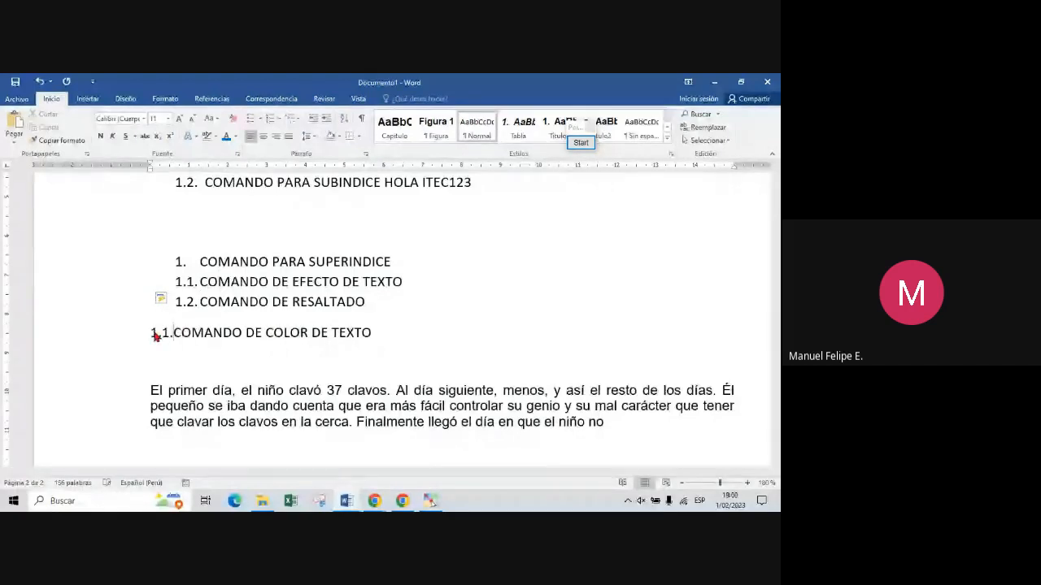
type("2")
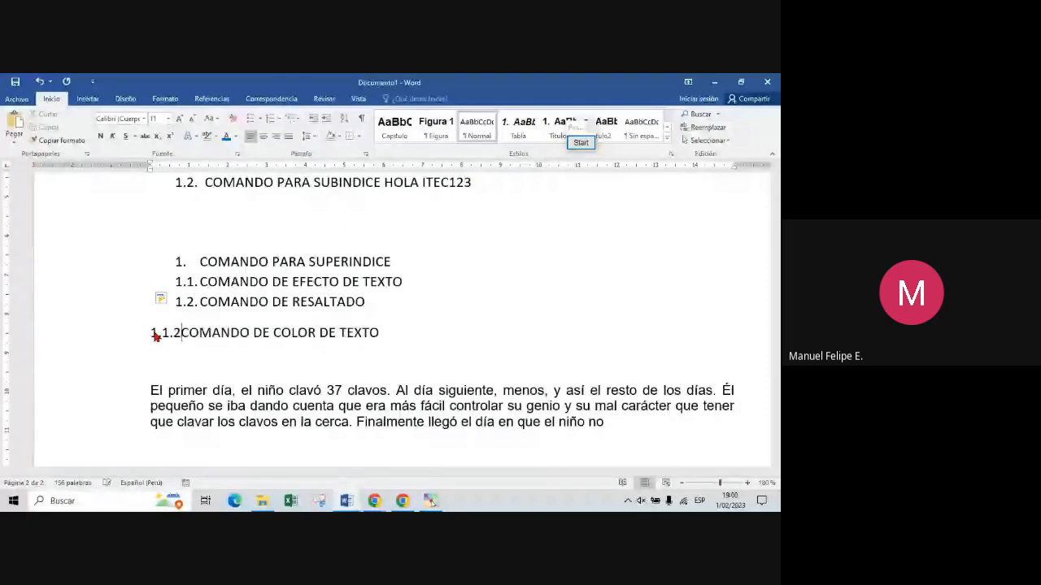
type(".1")
key("BackSpace")
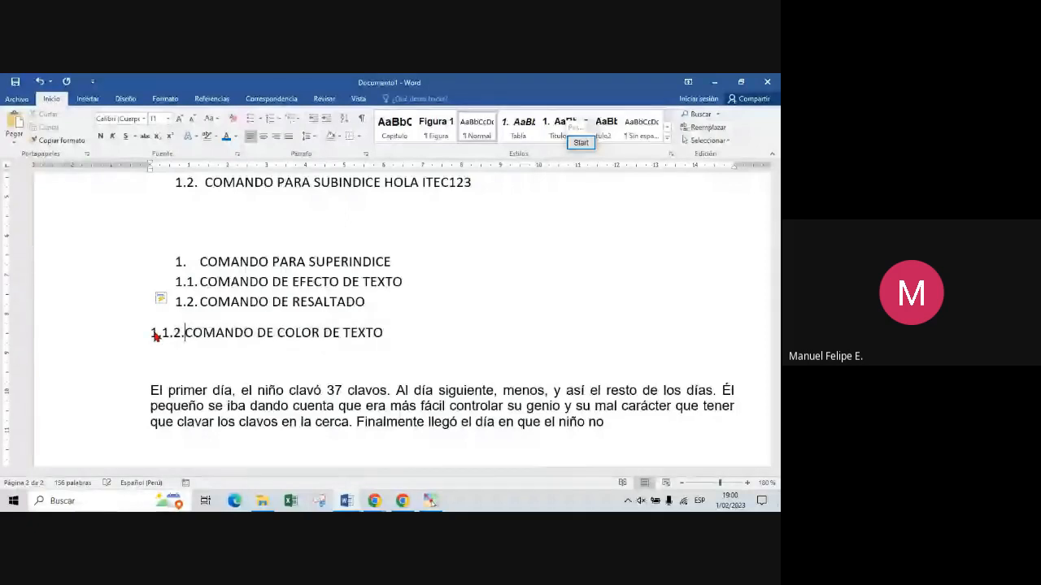
key("BackSpace")
key("BackSpace")
key("BackSpace")
key("BackSpace")
key("BackSpace")
key("BackSpace")
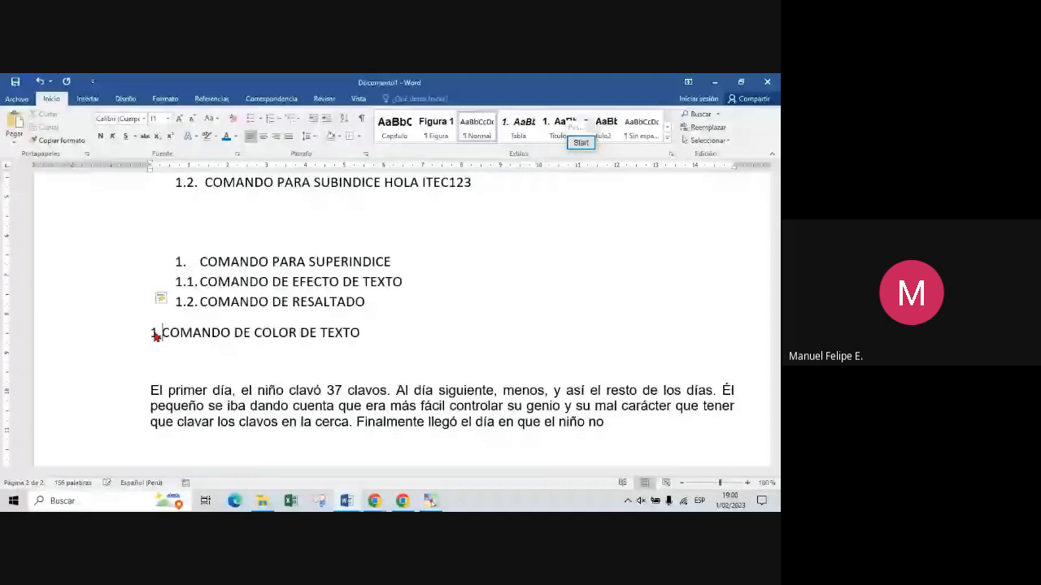
type("1.2.1.")
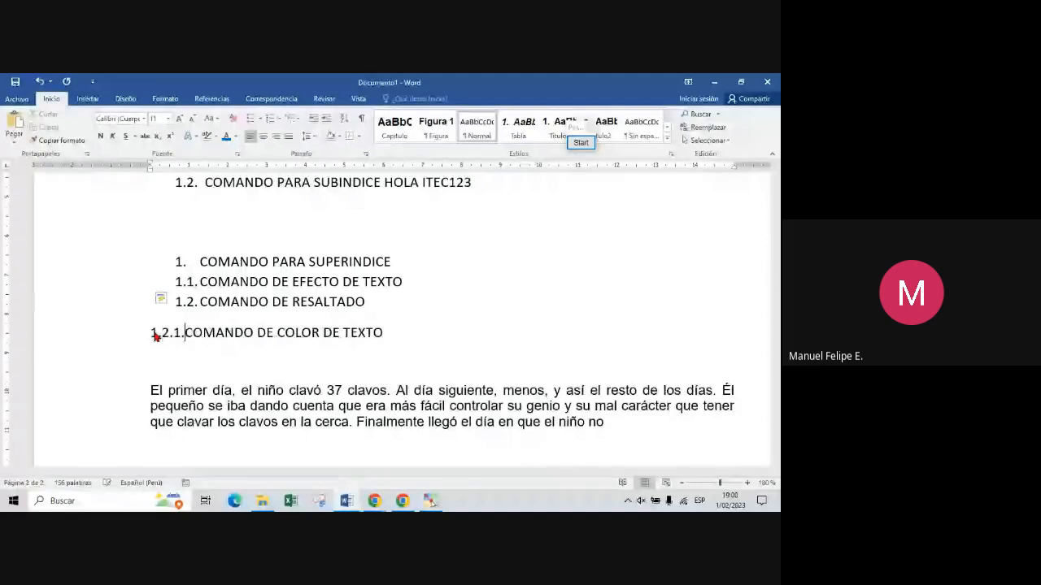
key("space")
Step: Highlight the manually numbered list for review, check the Google Meet call, and return to the Word document
left_click_drag(218, 272, 779, 376)
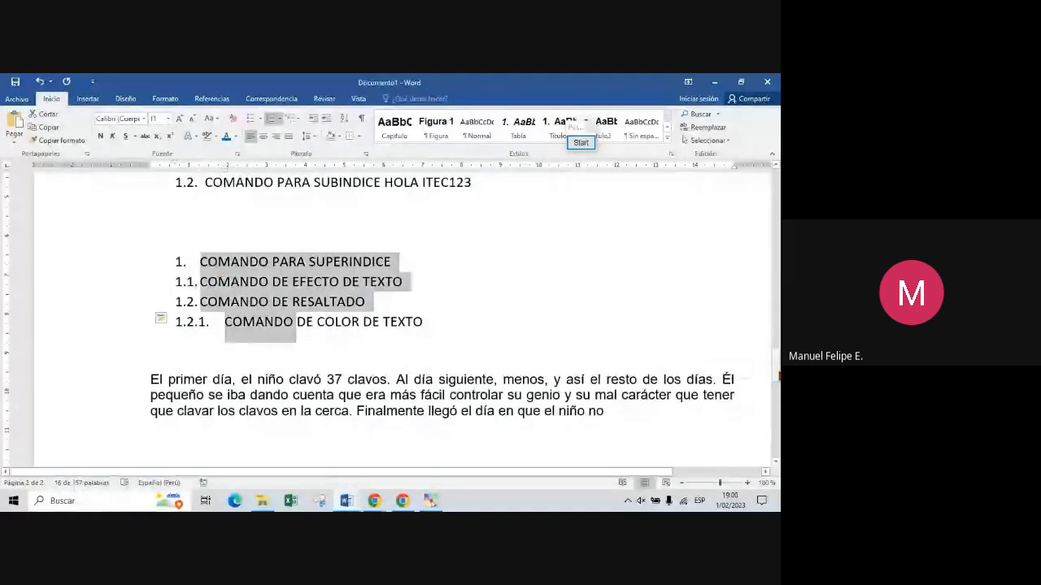
scroll(366, 297, "up", 2)
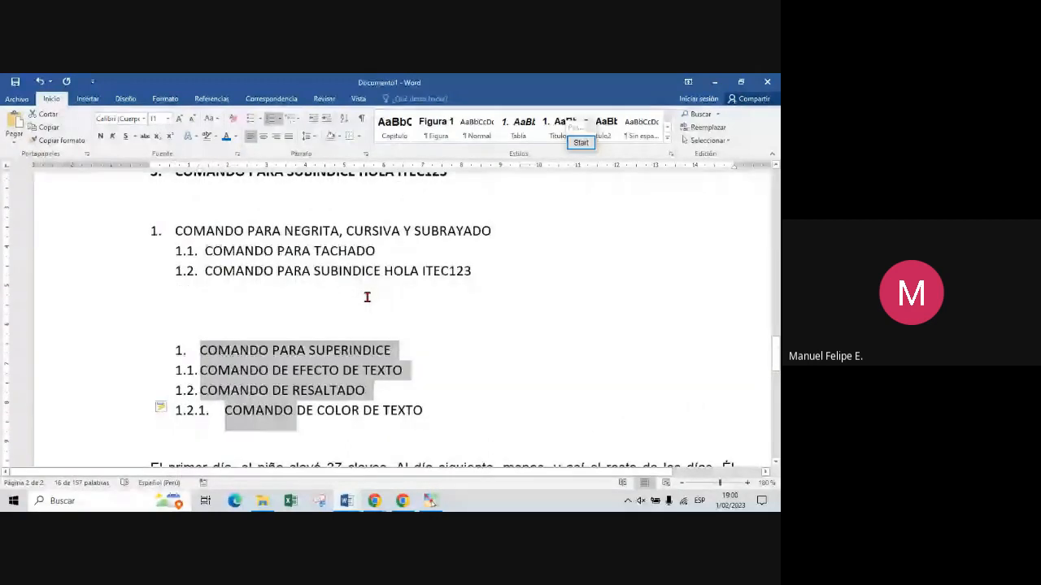
left_click(367, 298)
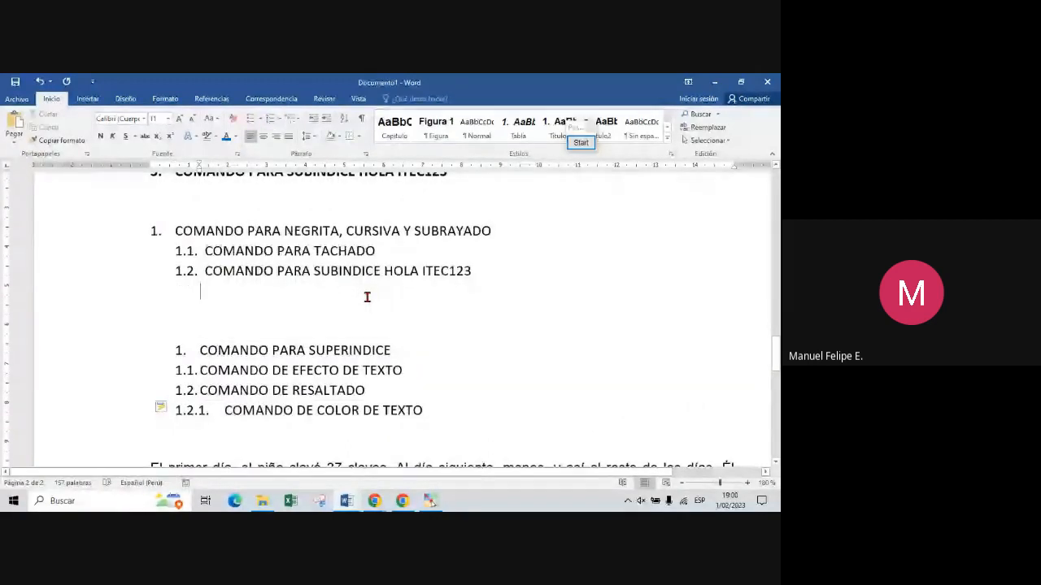
mouse_move(398, 491)
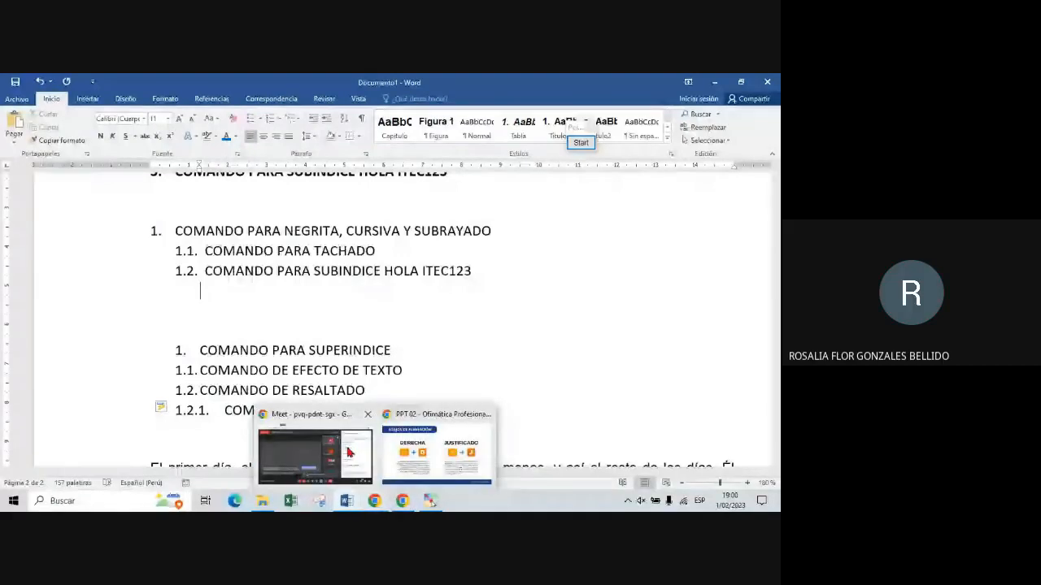
left_click(348, 452)
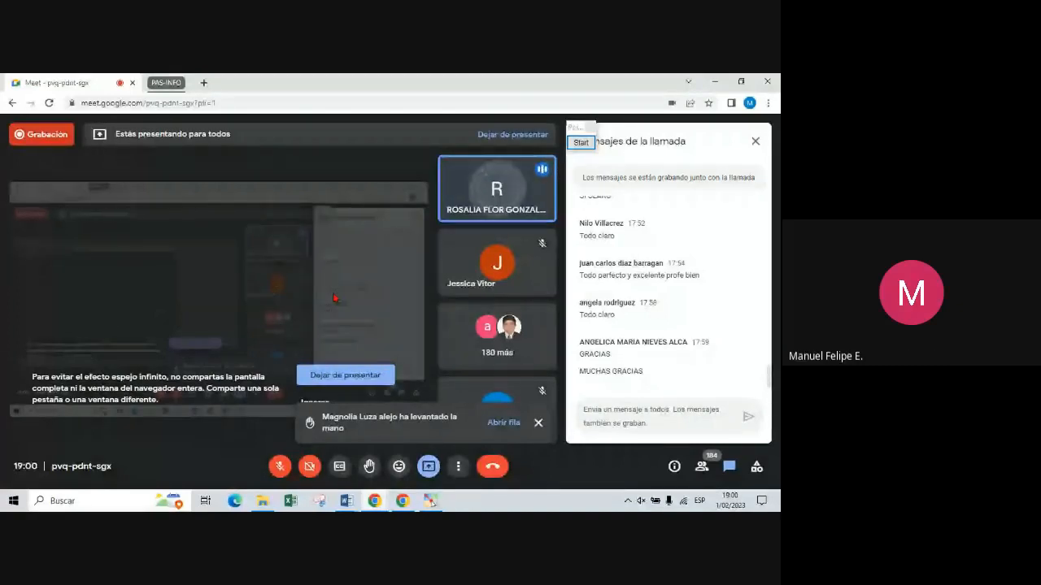
key("alt+Tab")
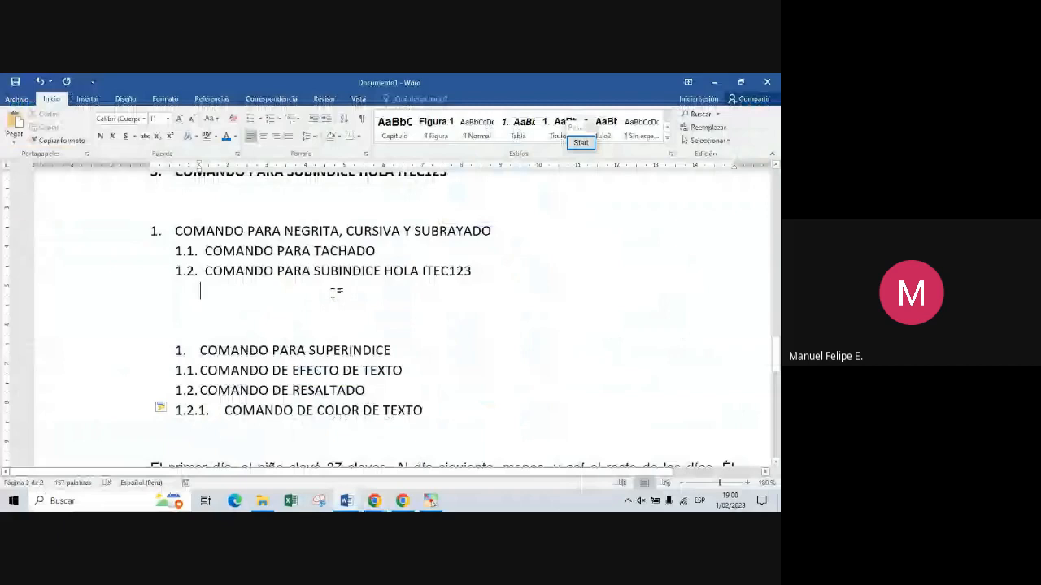
Step: Apply strikethrough to "COMANDO PARA TACHADO" in the upper list and add the item "fdsfdfdfd" below it
triple_click(229, 245)
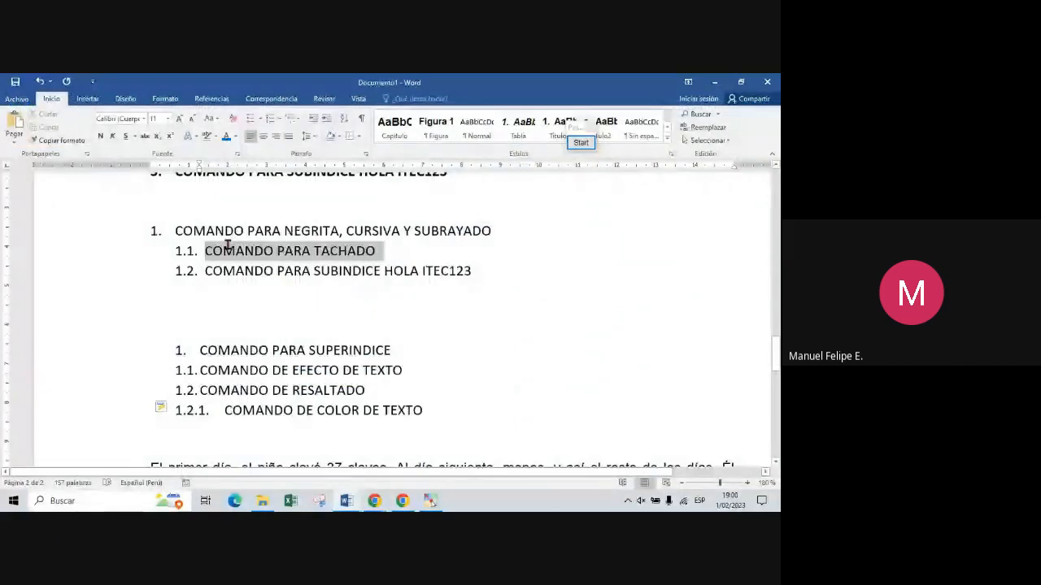
left_click(145, 136)
left_click(400, 254)
key("Return")
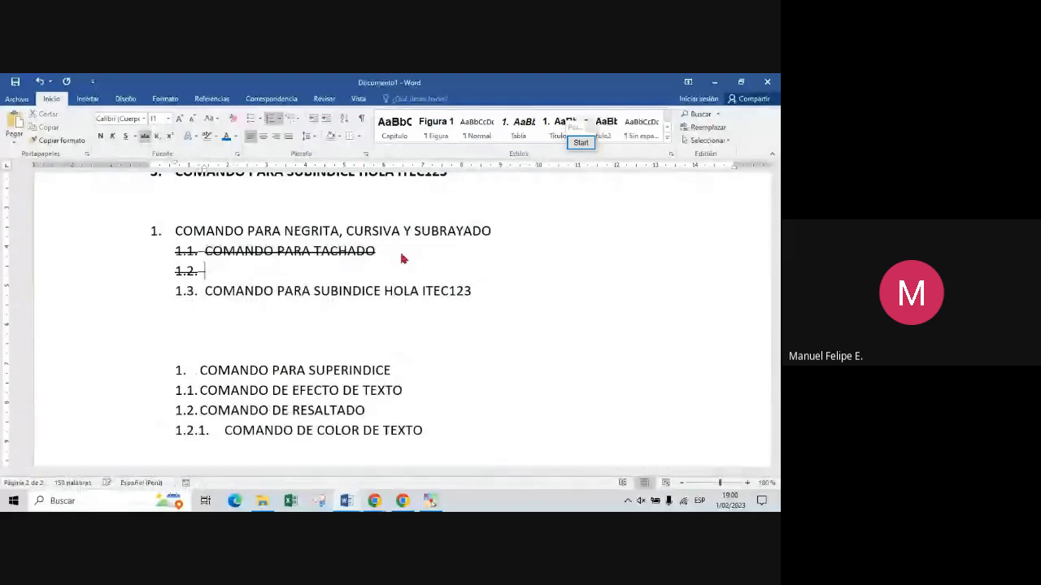
type("fdsfdfdfd")
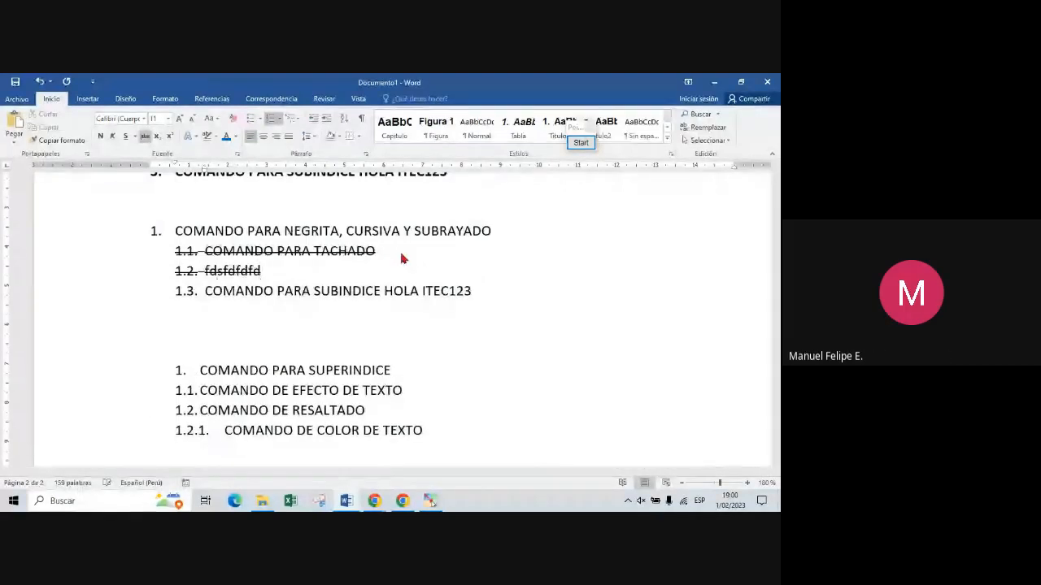
Step: Remove the strikethrough from the "fdsfdfdfd" list item
left_click_drag(338, 274, 209, 262)
left_click(283, 272)
left_click_drag(283, 271, 205, 271)
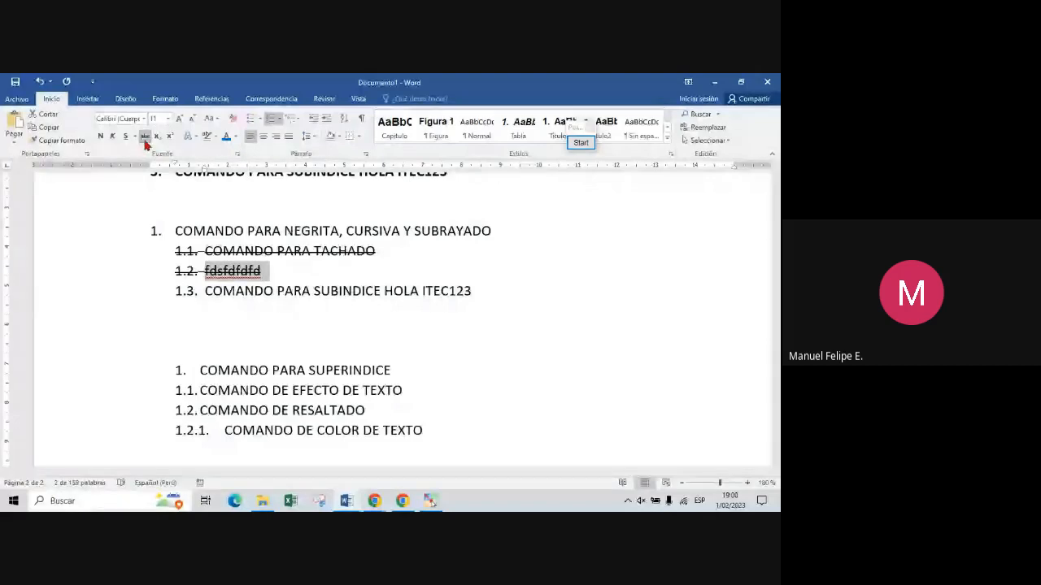
left_click(145, 137)
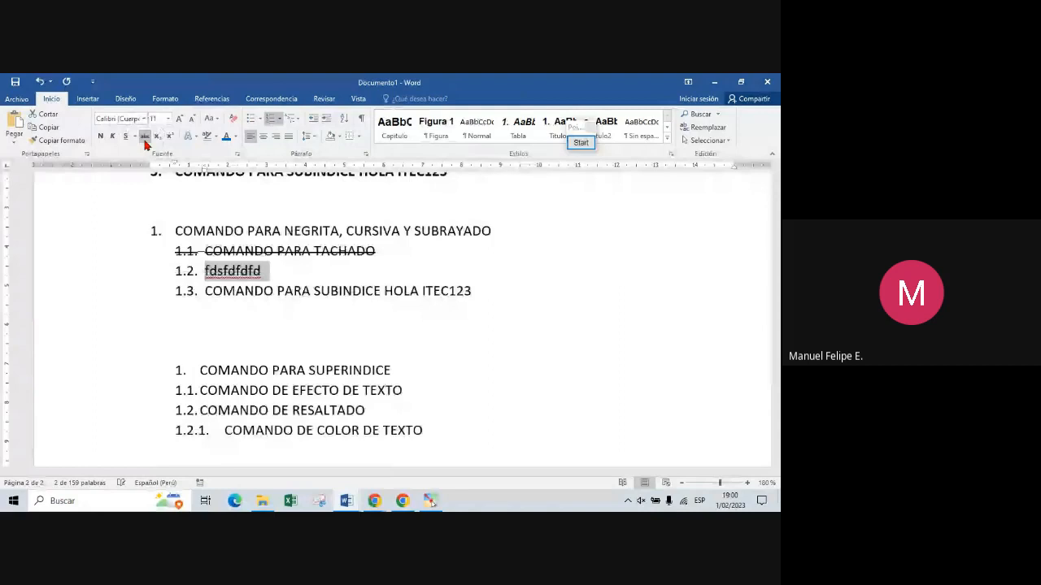
Step: Replace the "fdsfdfdfd" item's text with "COMANDO SIN TACHADO" and switch to the Google Meet call
type("DFDS")
key("BackSpace")
key("BackSpace")
key("BackSpace")
key("BackSpace")
type("CM")
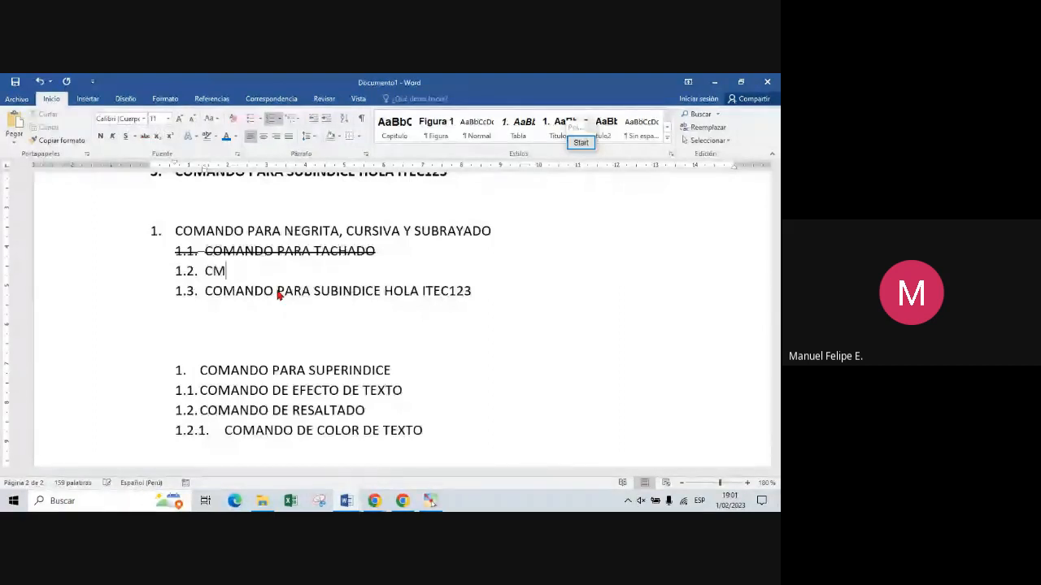
key("BackSpace")
type("OMANDO SIN")
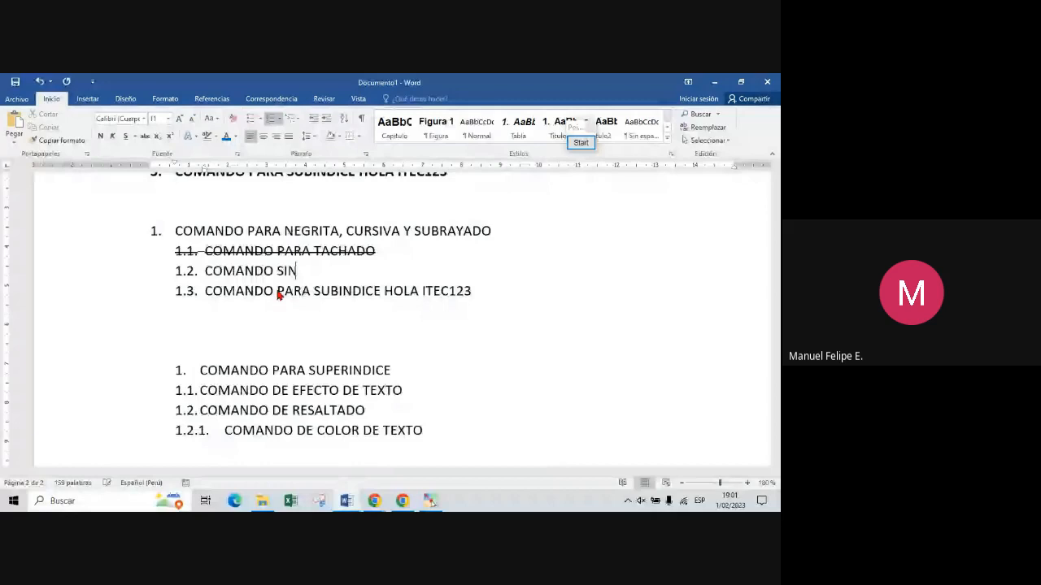
type(" TACHADO")
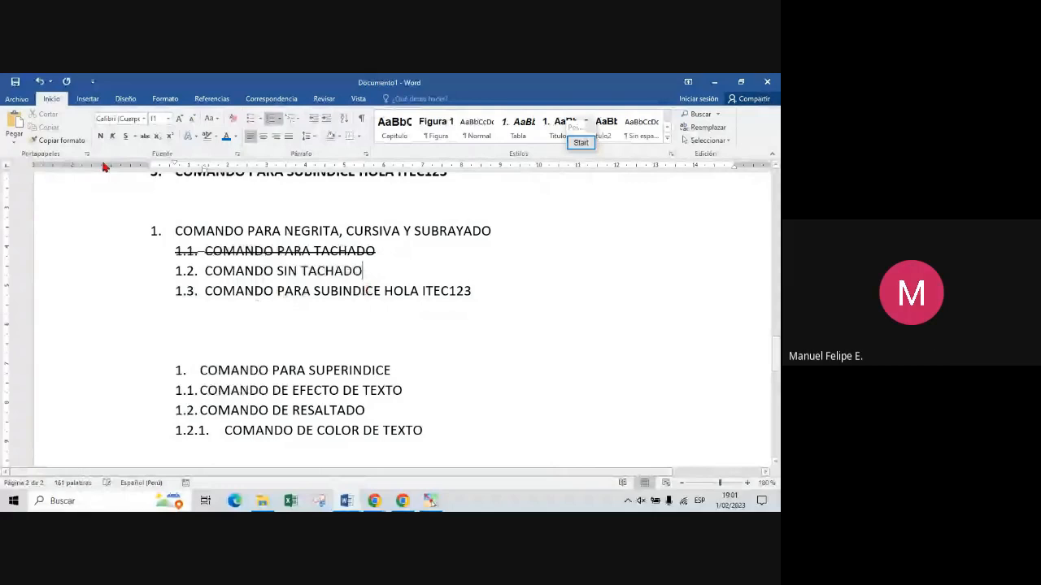
key("alt+Tab")
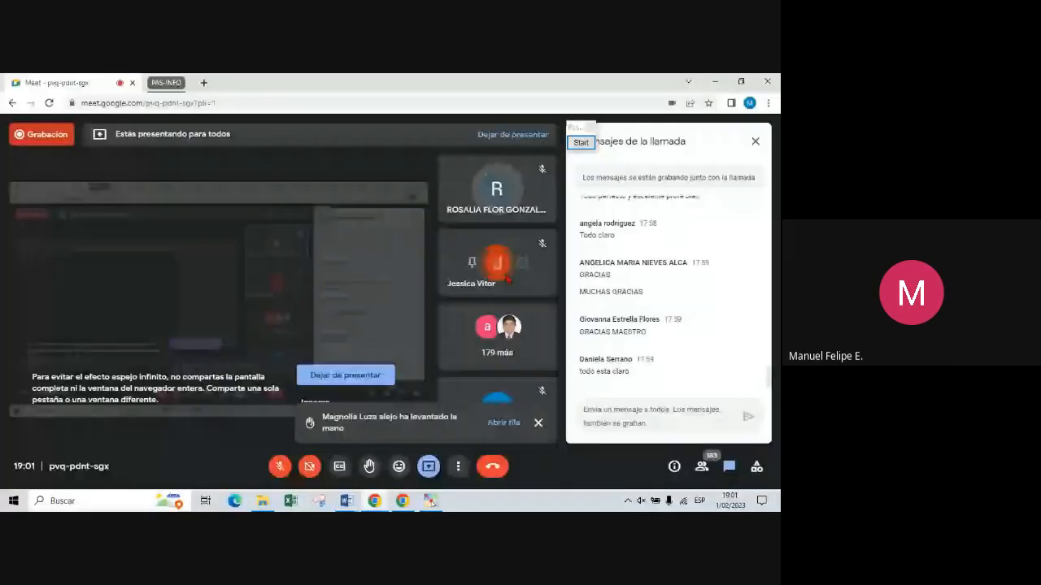